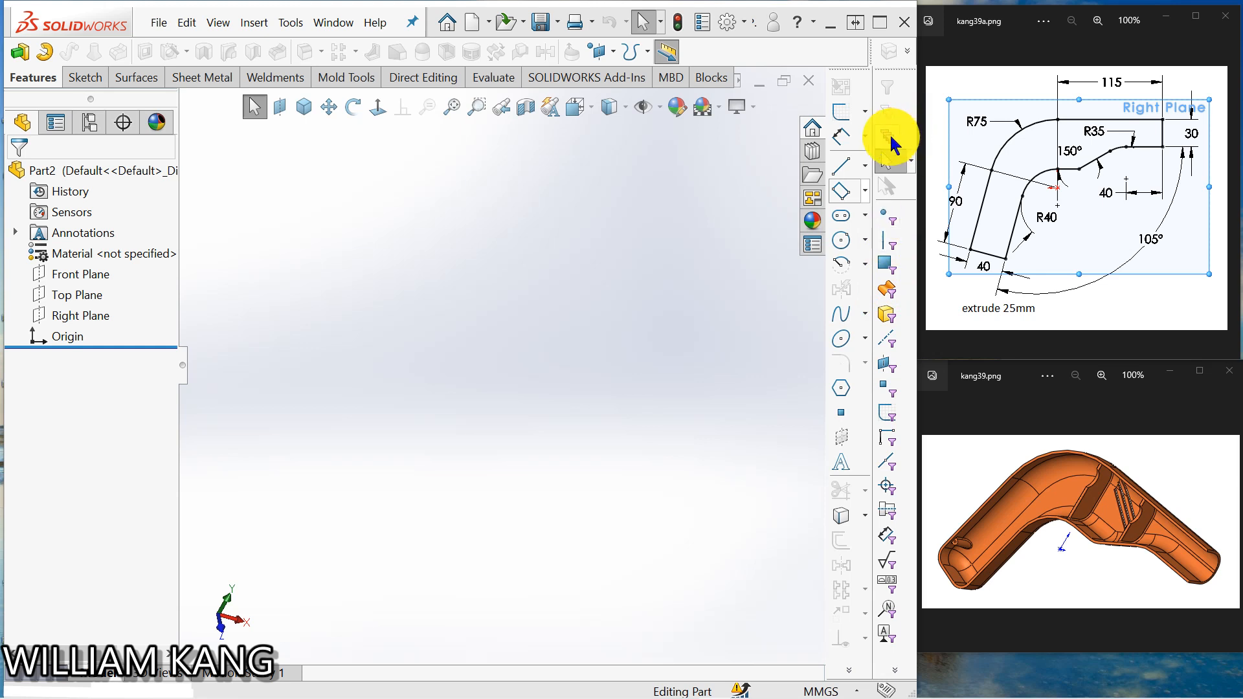
# Step: Try out the edge selection filter and clear all selection filters again
pyautogui.click(887, 241)
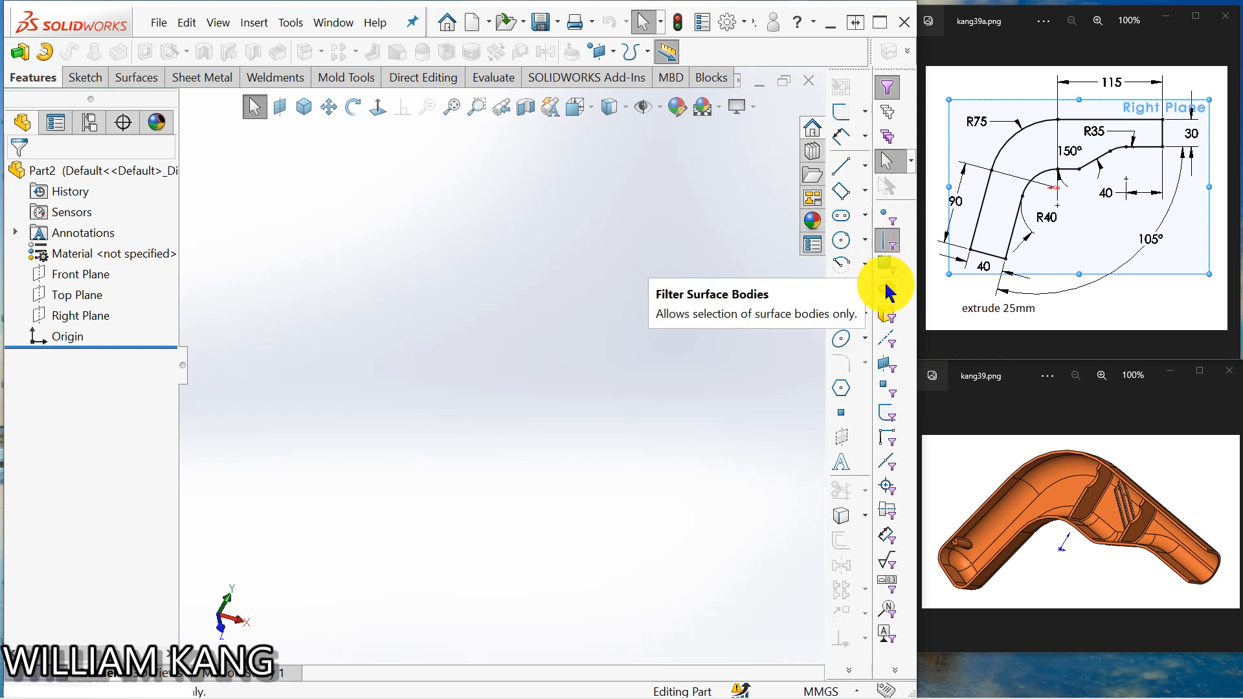
pyautogui.click(887, 112)
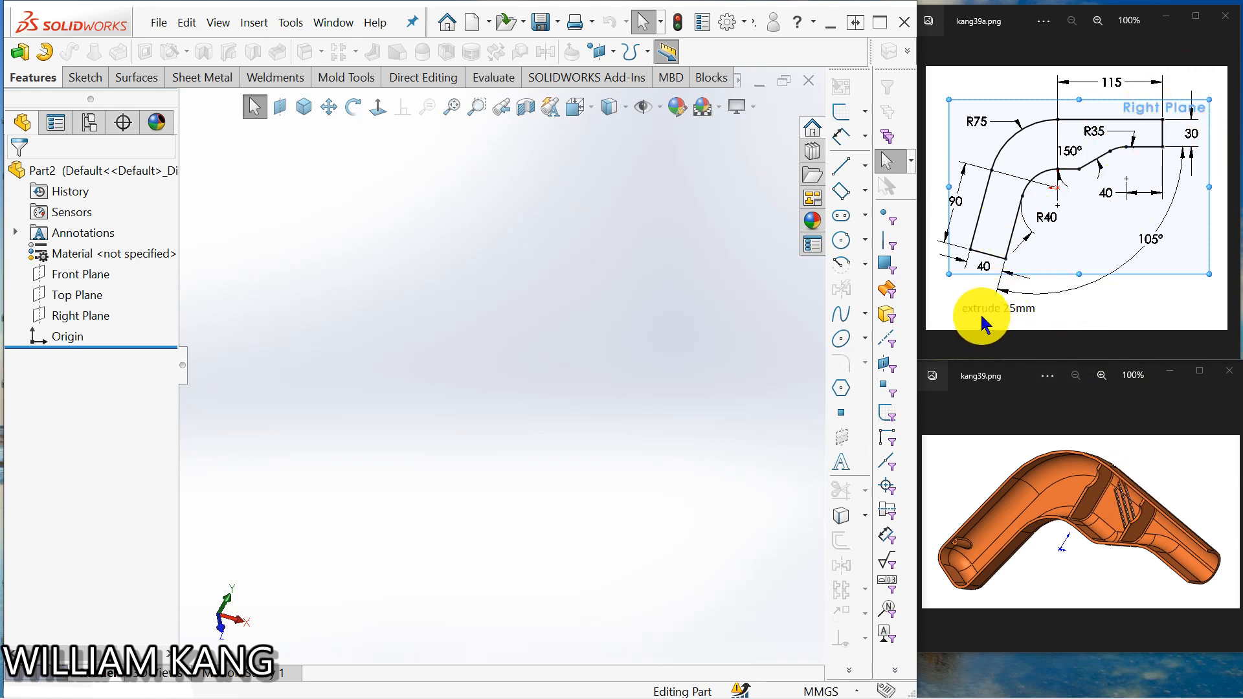
# Step: Start a sketch on the Right Plane and draw an arc of about 79° centred on the origin, radius about 19 mm, starting directly above it
pyautogui.click(82, 324)
pyautogui.click(96, 293)
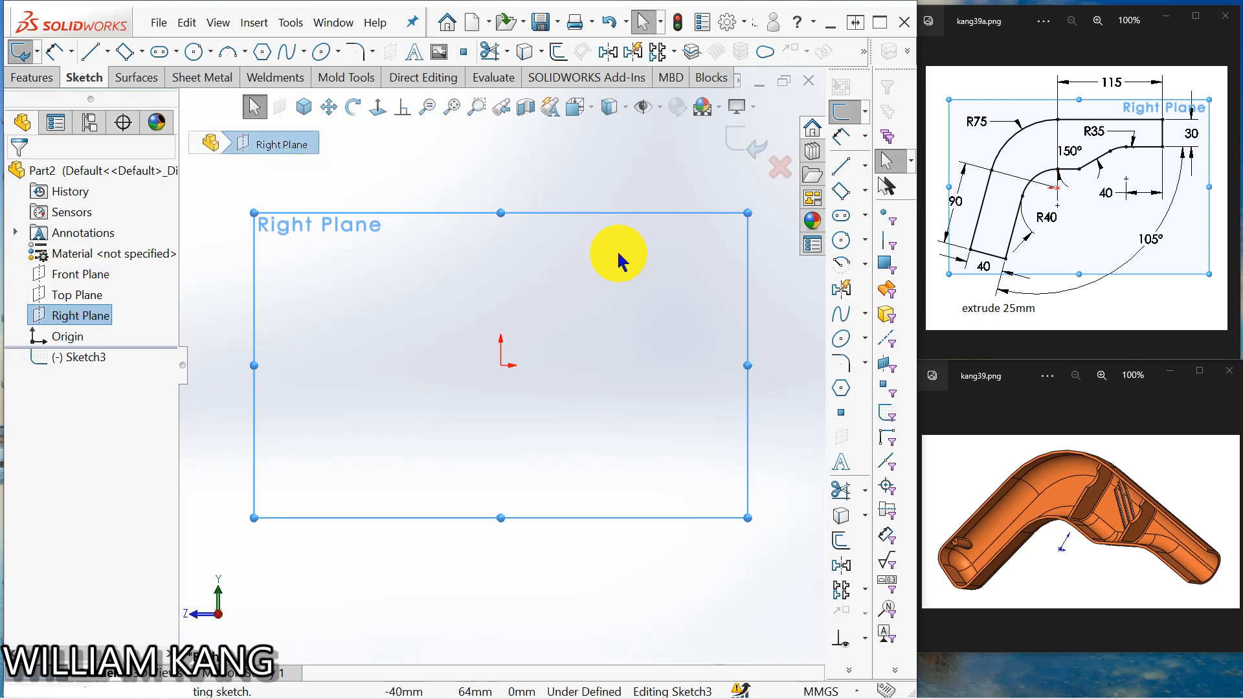
pyautogui.click(841, 266)
pyautogui.click(499, 365)
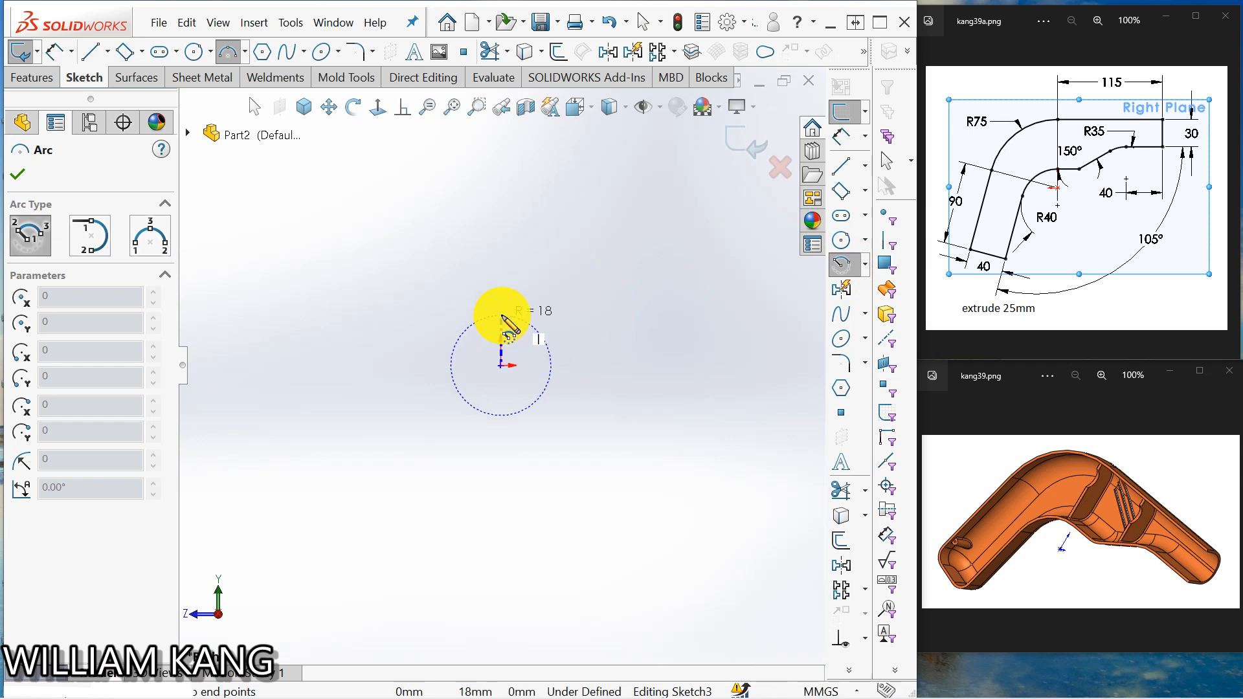
pyautogui.click(500, 315)
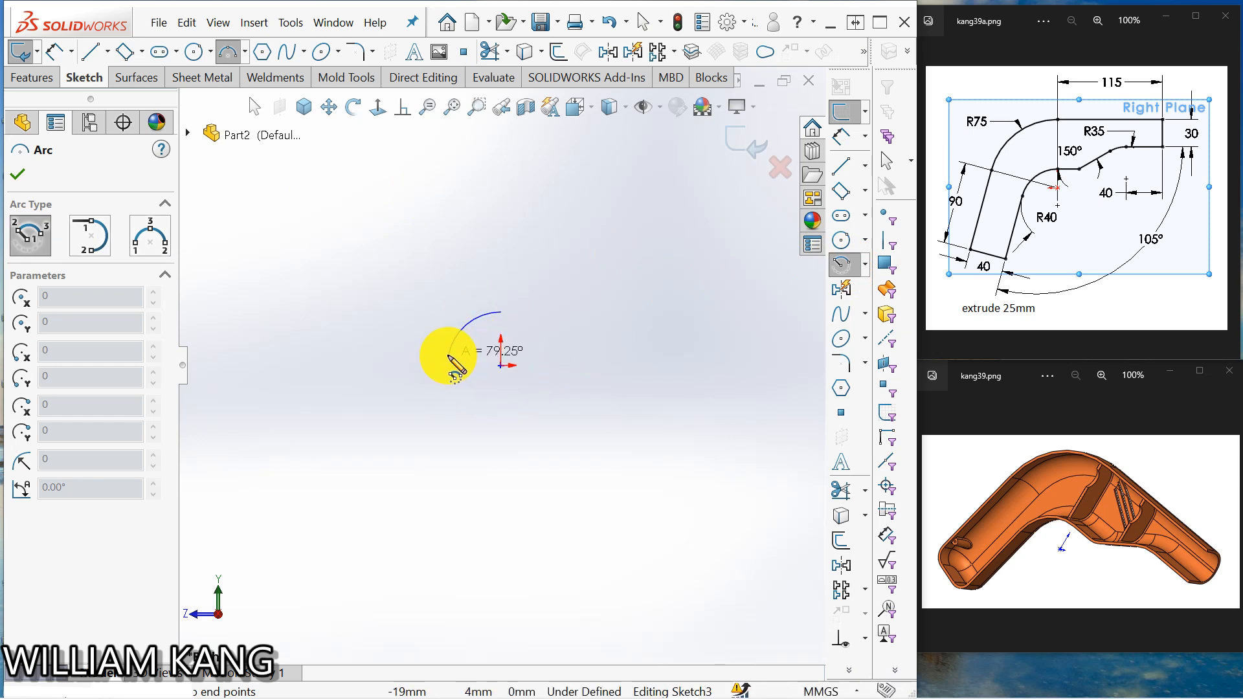
pyautogui.click(448, 355)
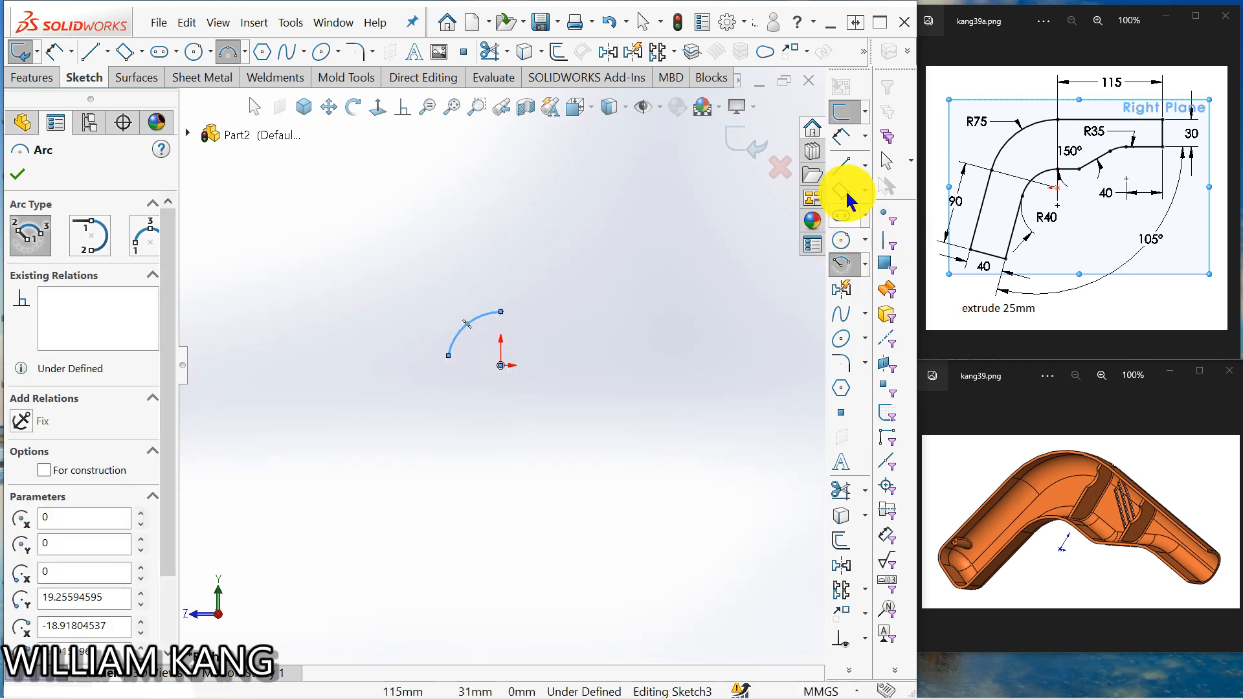
# Step: Draw connected lines from the arc's upper end: about 11 mm horizontal and tangent, about 18 mm rising at 45°, and about 17 mm horizontal
pyautogui.click(841, 166)
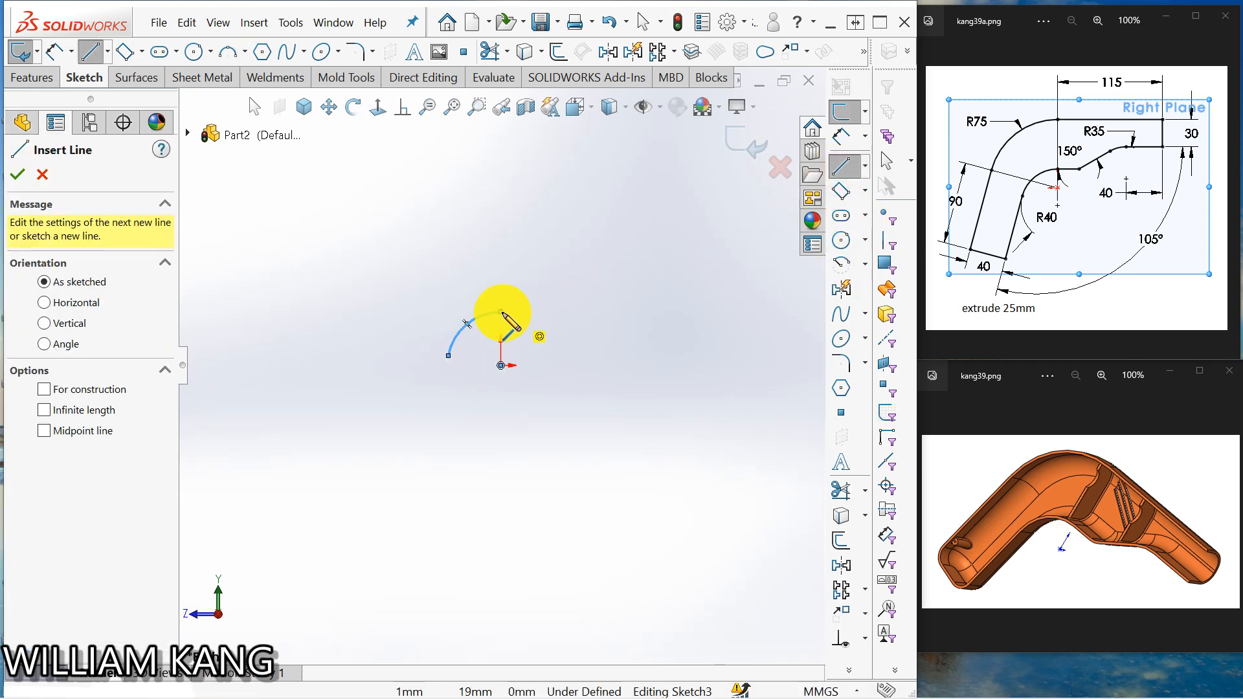
pyautogui.click(500, 312)
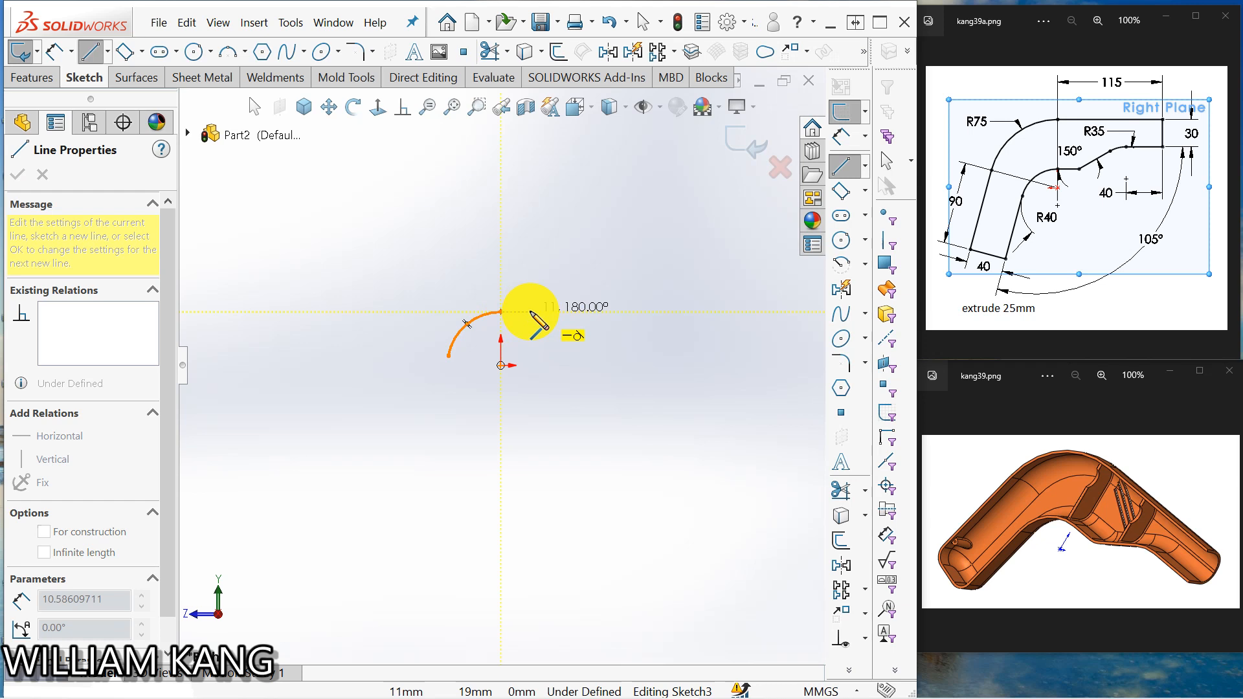
pyautogui.click(531, 312)
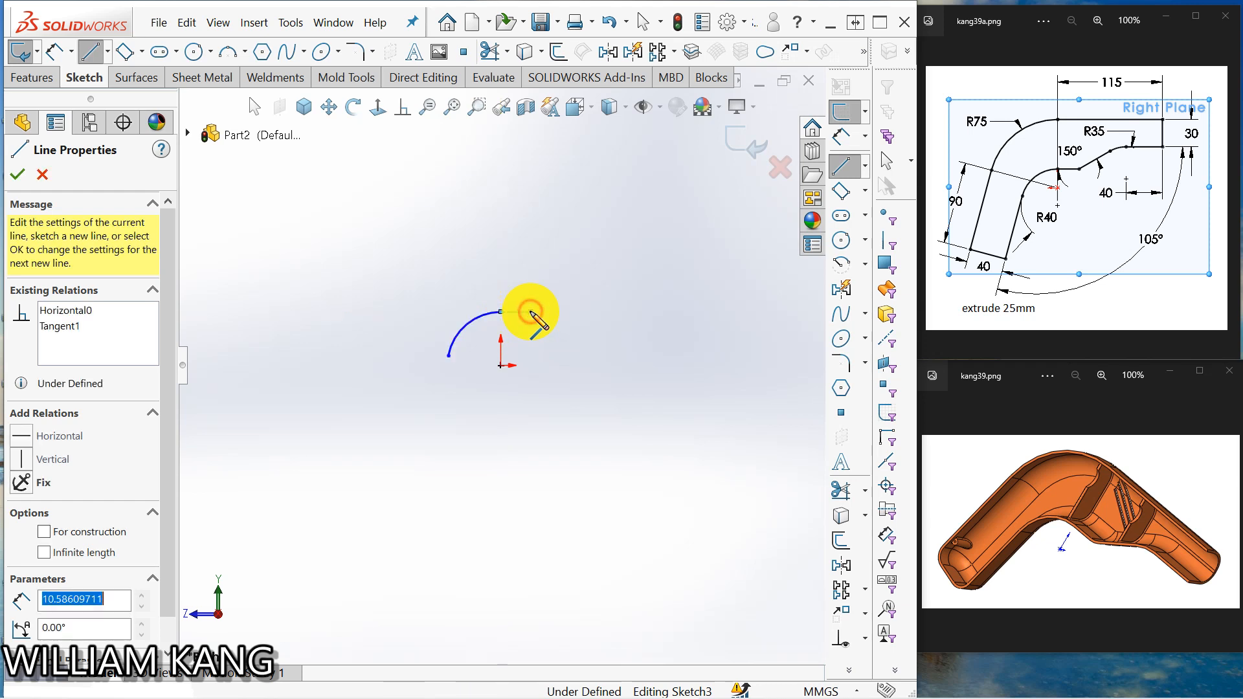
pyautogui.click(565, 276)
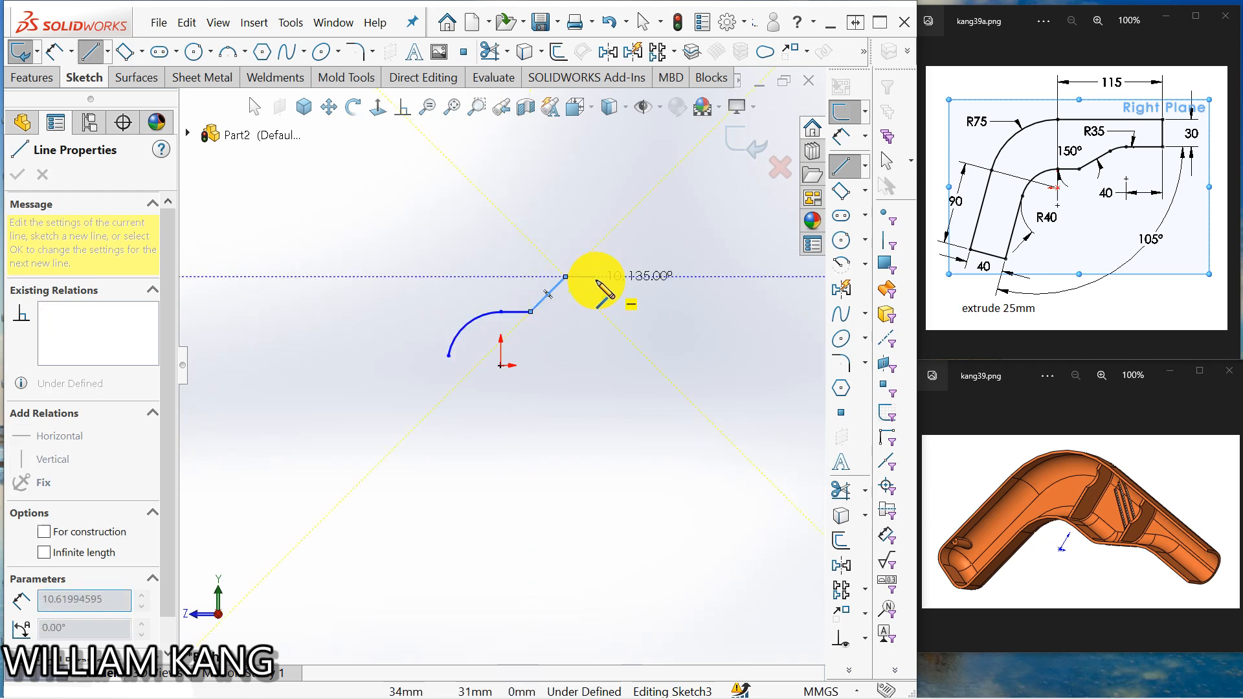
pyautogui.click(614, 278)
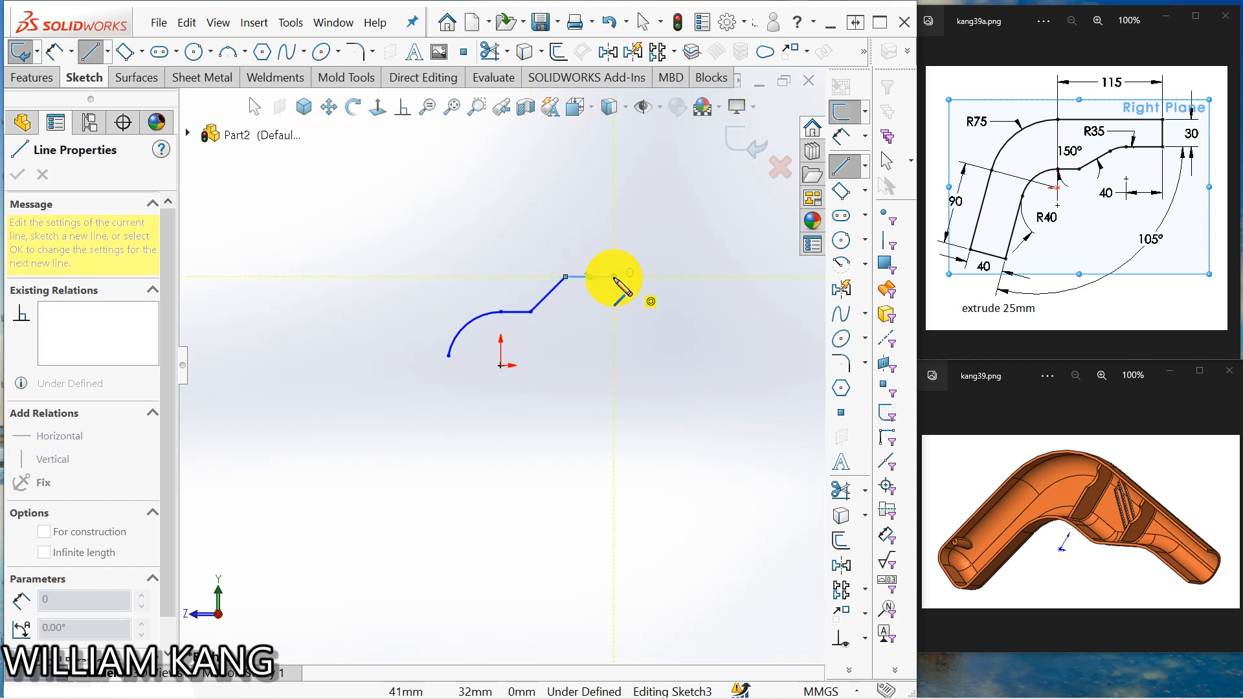
pyautogui.click(842, 165)
pyautogui.press('Escape')
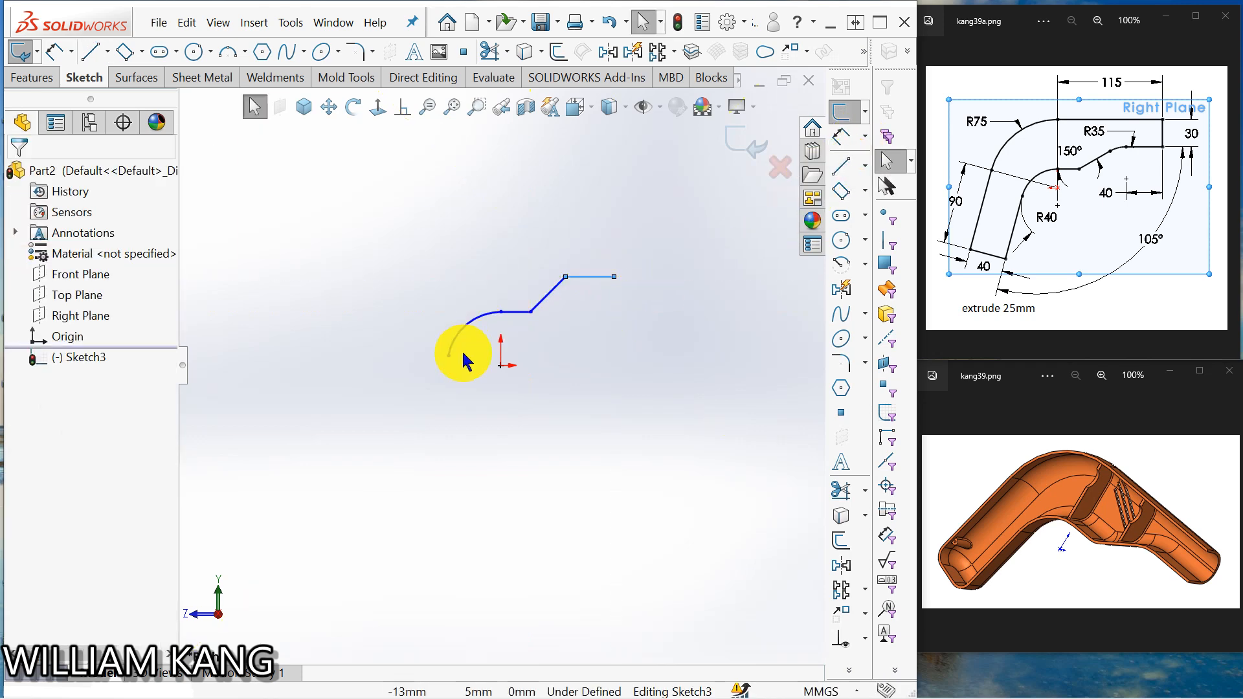
# Step: Draw a slanted line about 36 mm long downward from the arc's lower end and make it tangent to the arc
pyautogui.click(841, 165)
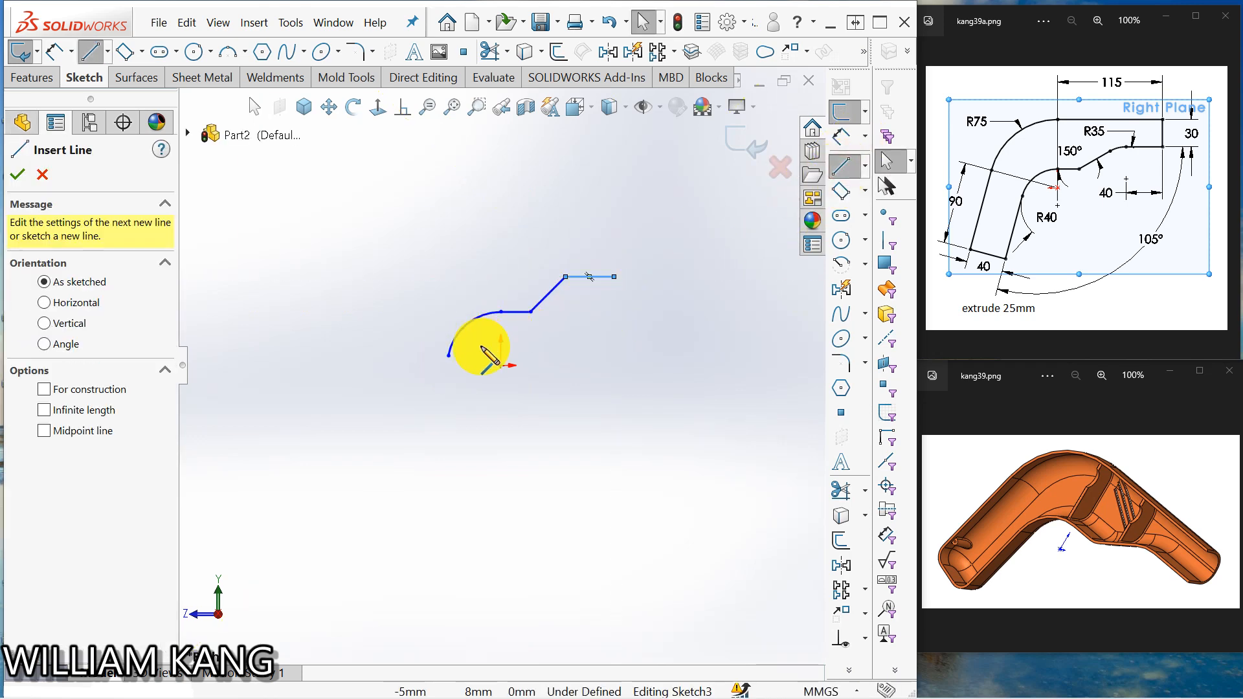
pyautogui.click(448, 355)
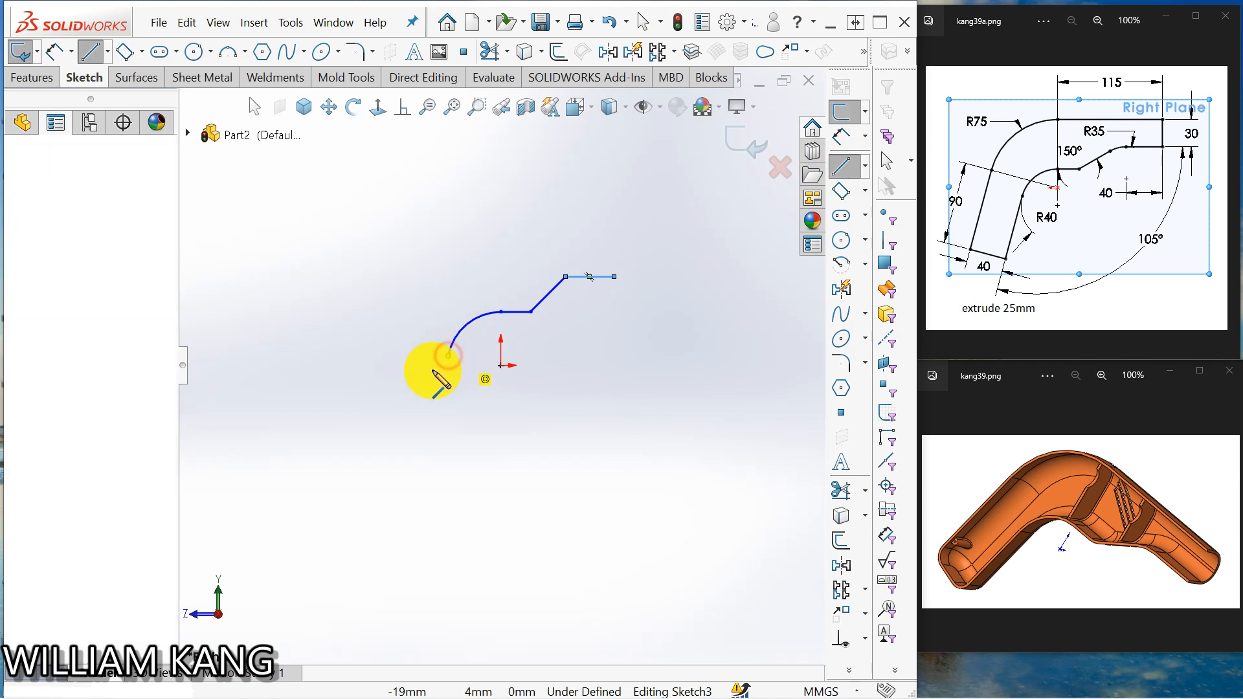
pyautogui.doubleClick(420, 445)
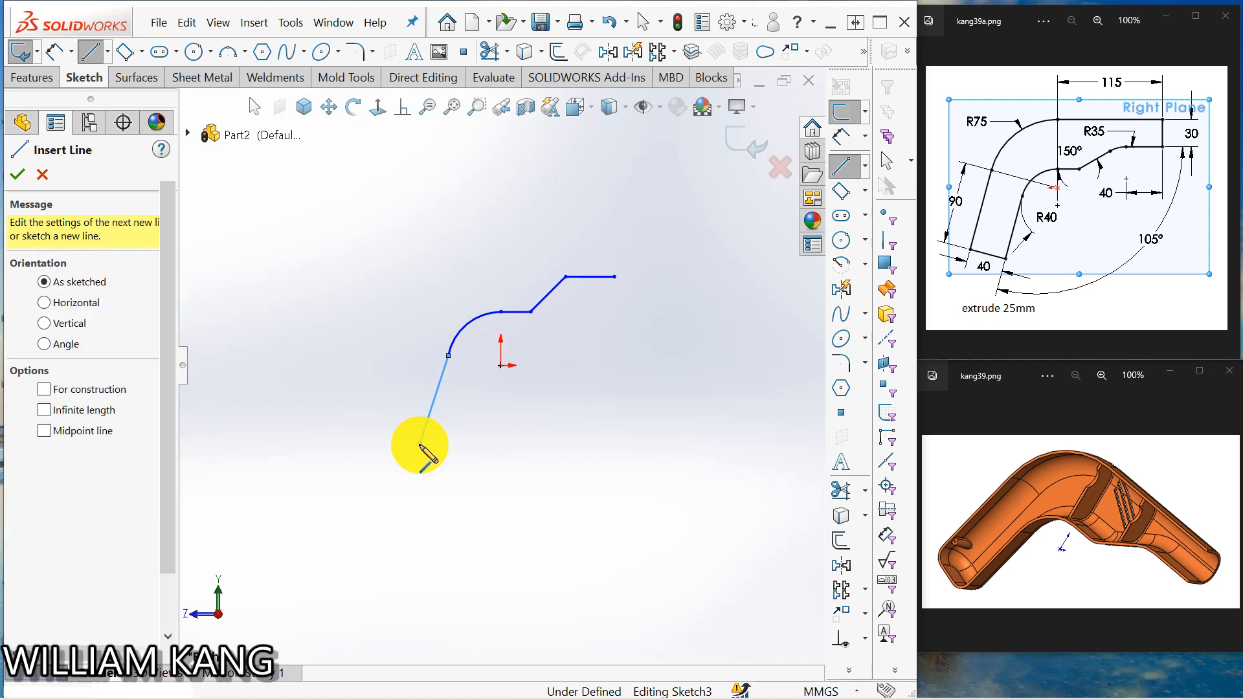
pyautogui.press('Escape')
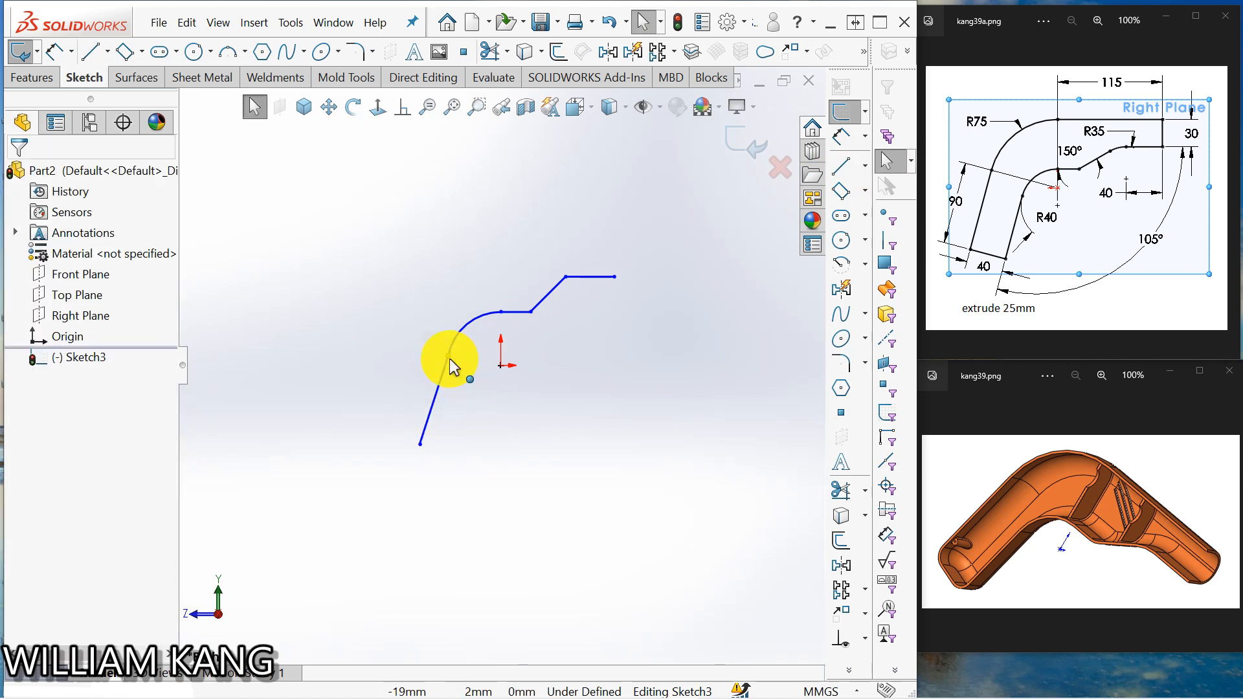
pyautogui.click(449, 357)
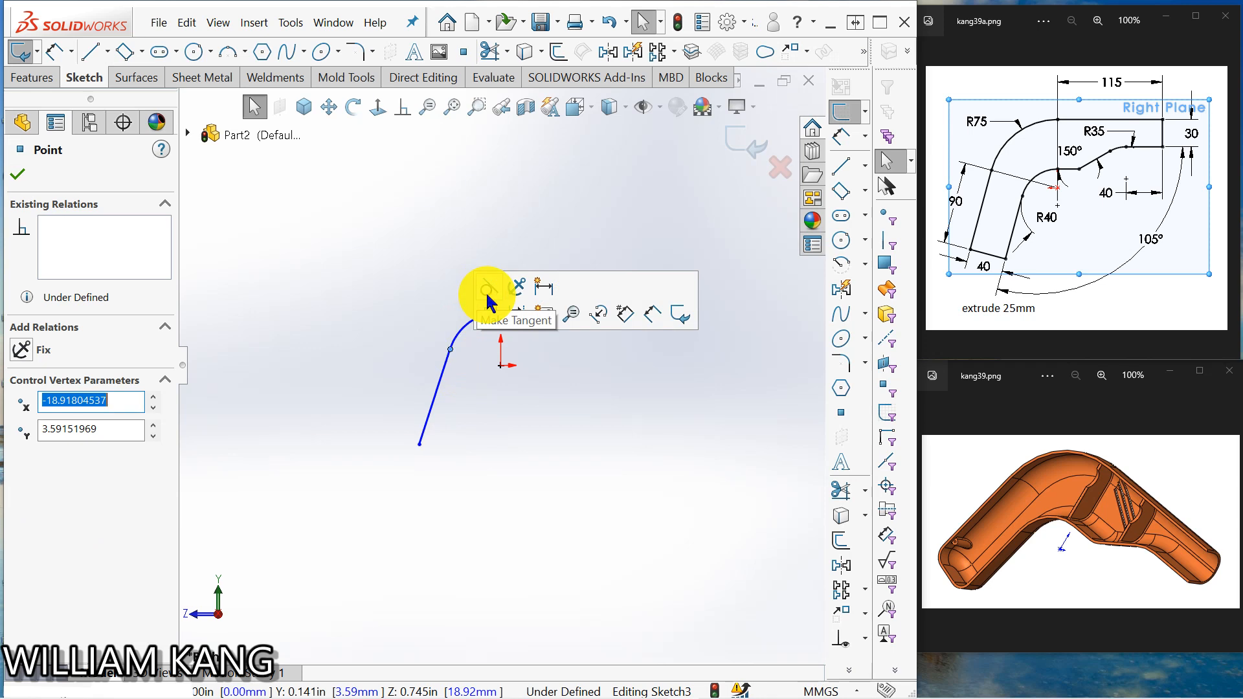
pyautogui.click(840, 137)
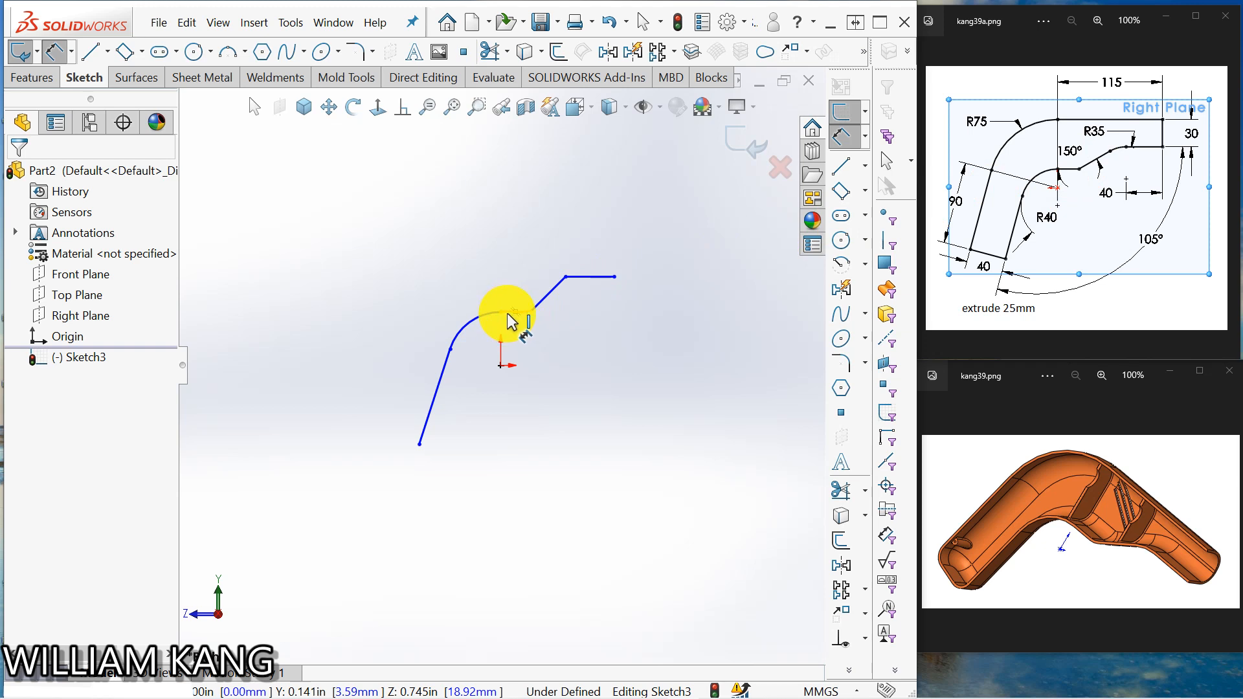
pyautogui.click(509, 314)
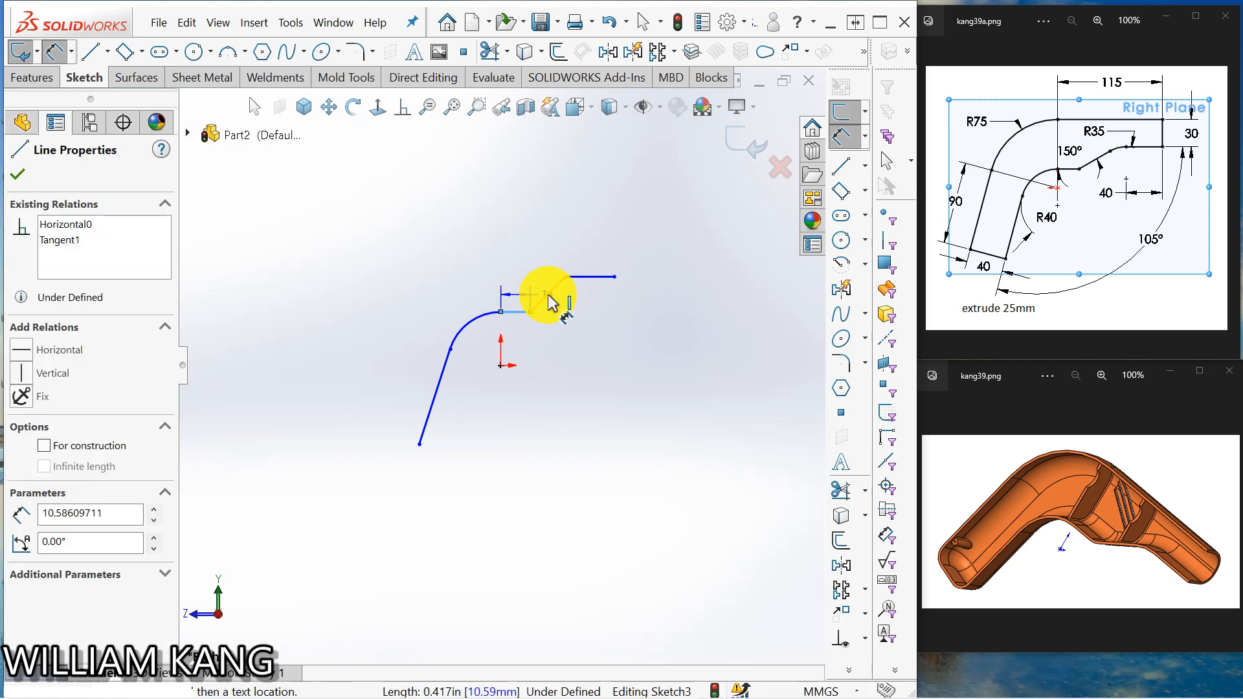
pyautogui.click(547, 302)
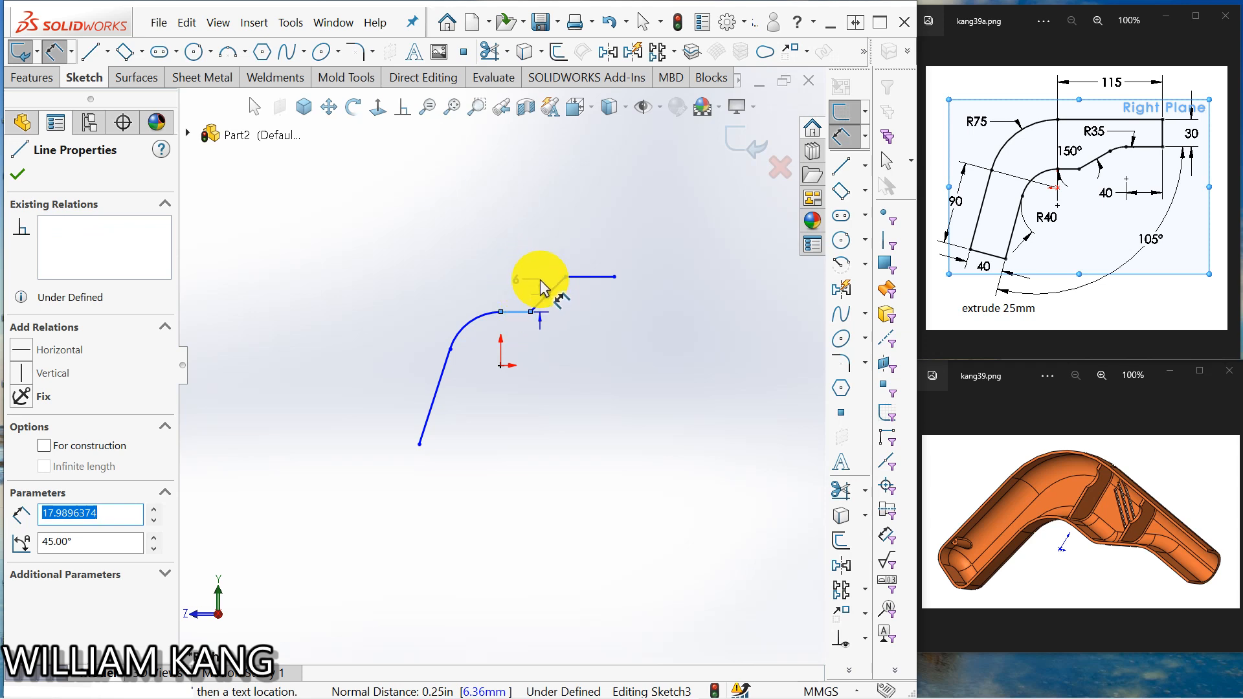
pyautogui.press('Escape')
pyautogui.press('Escape')
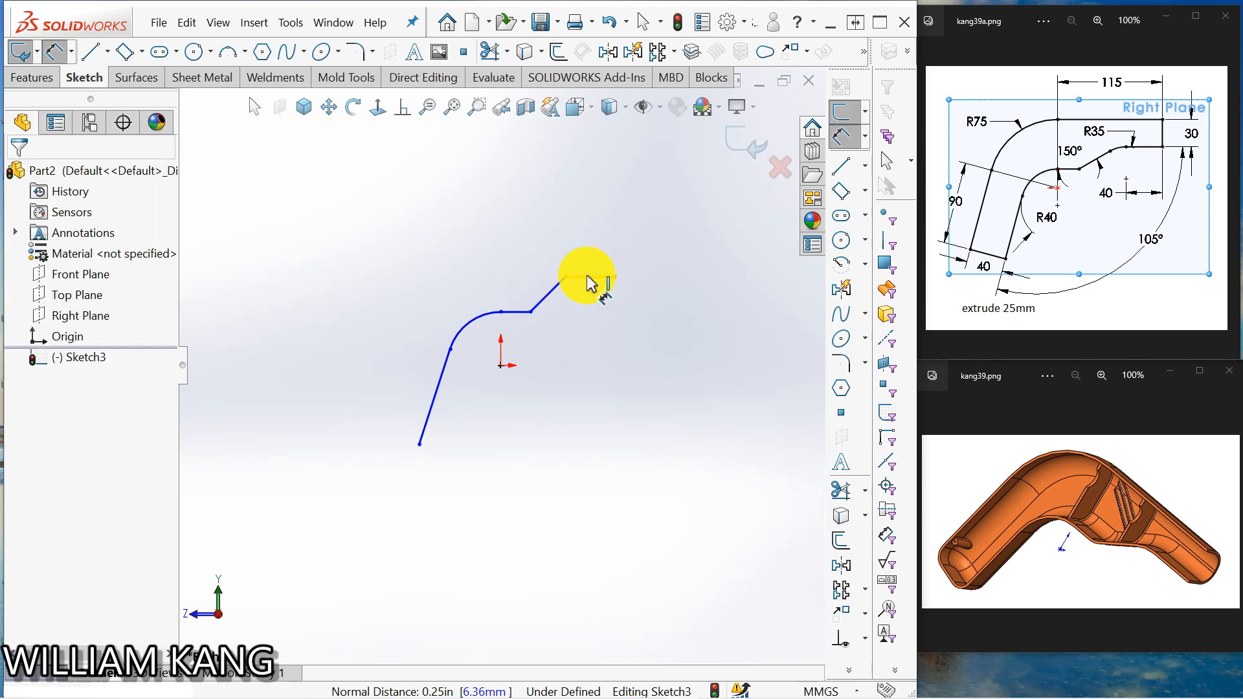
# Step: Dimension the angle between the short horizontal line and the rising line as 150°
pyautogui.click(835, 174)
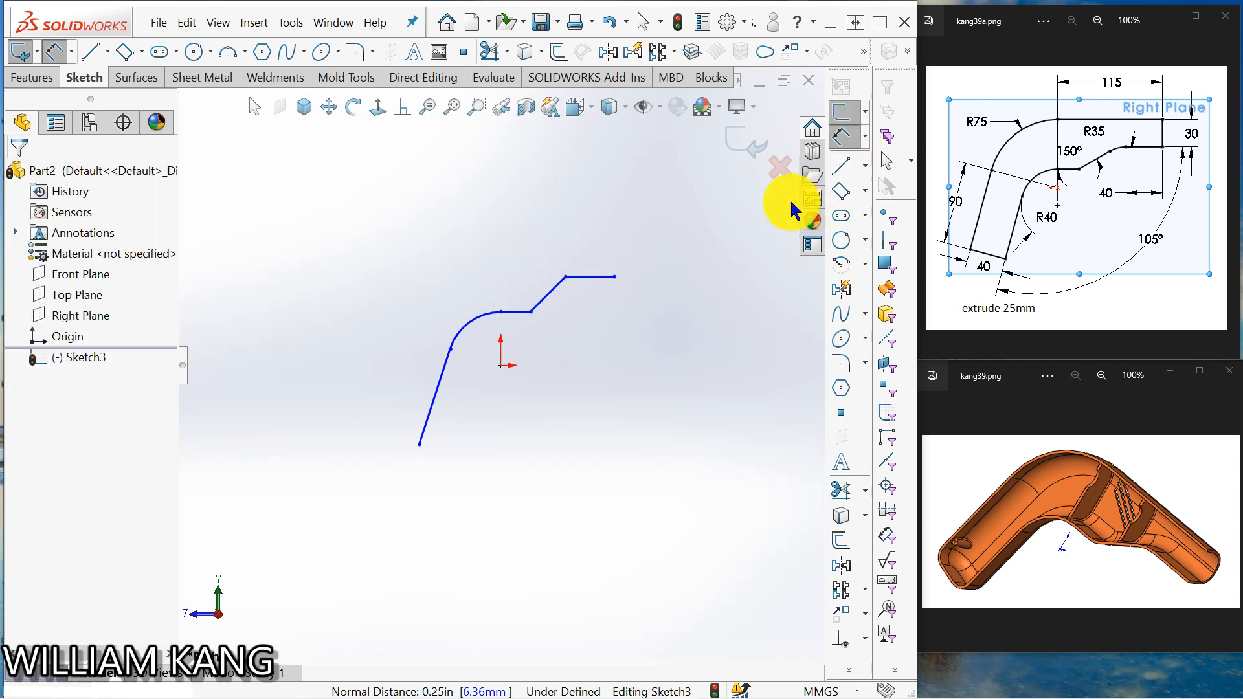
pyautogui.click(560, 286)
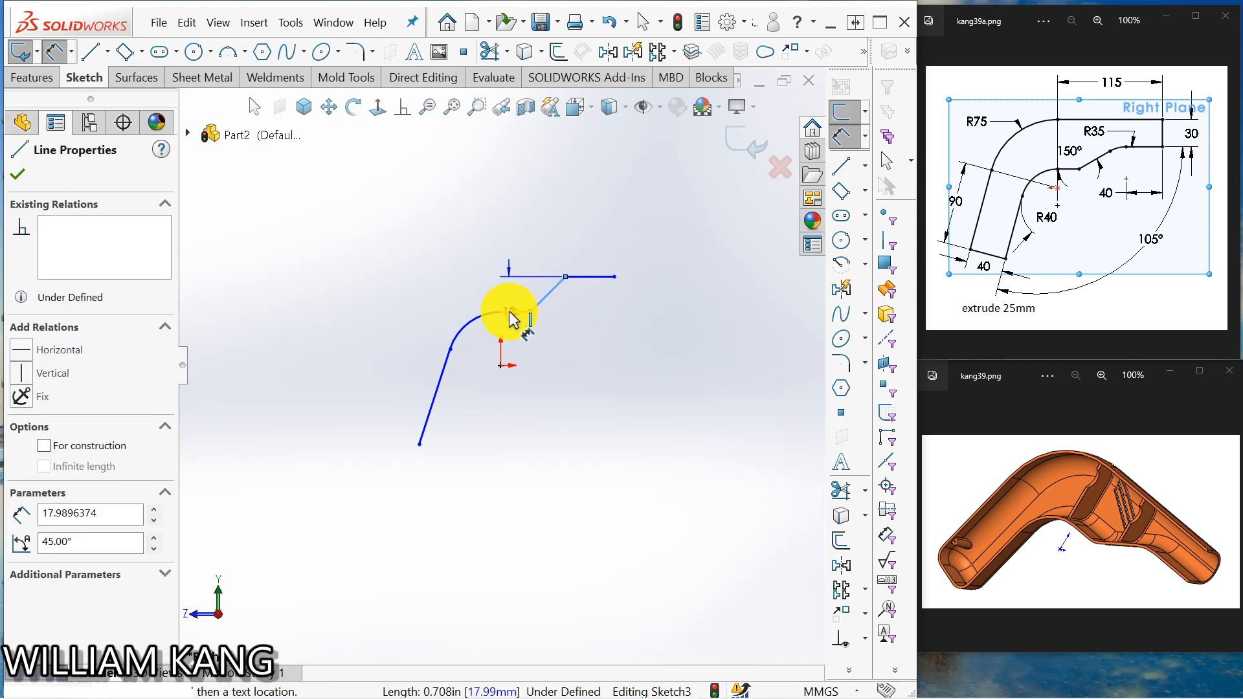
pyautogui.click(509, 313)
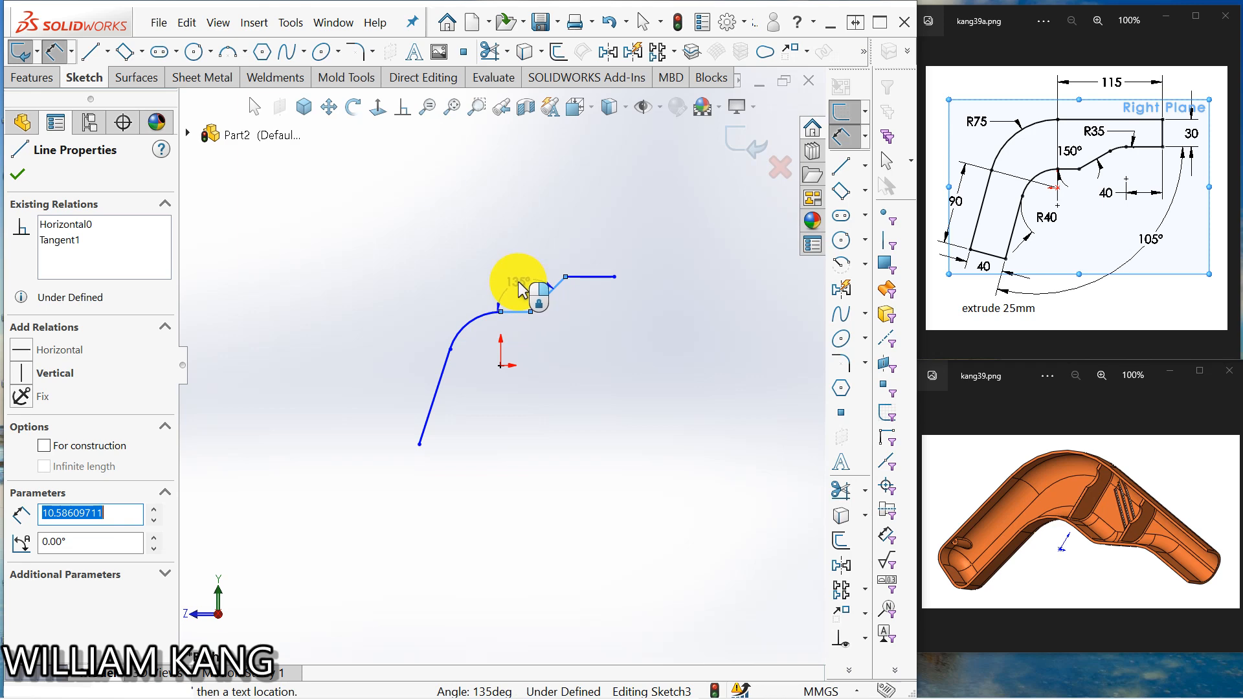
pyautogui.click(519, 288)
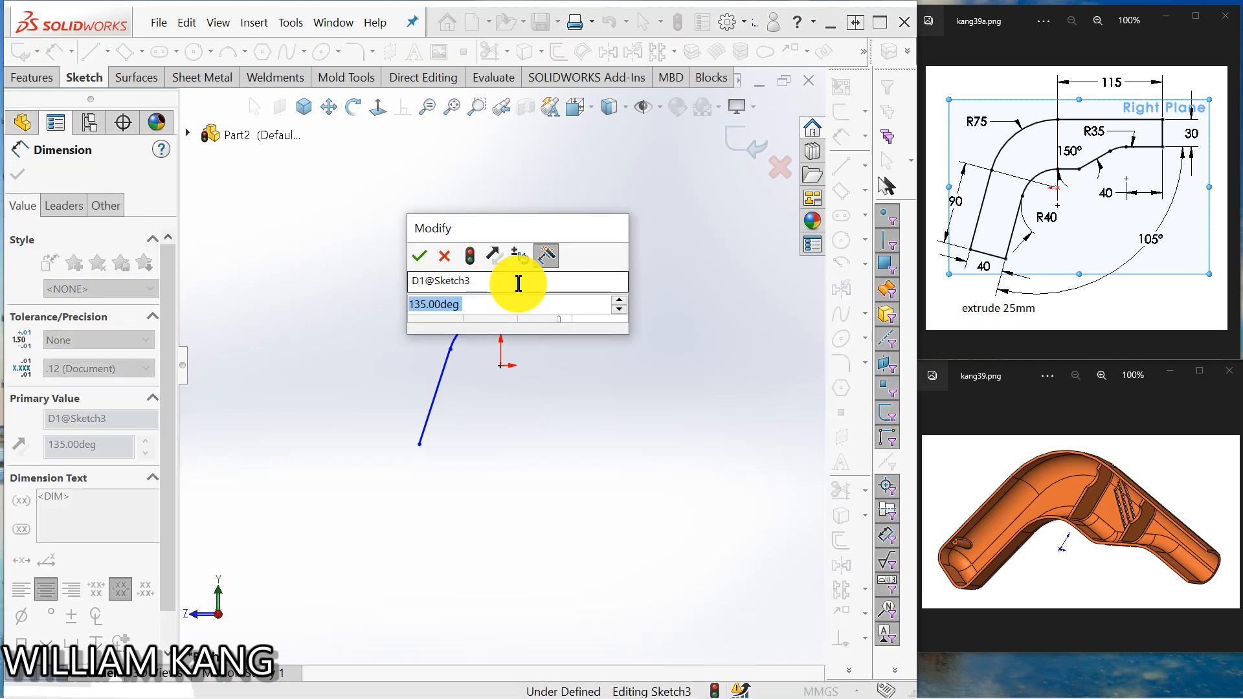
pyautogui.write('150')
pyautogui.press('Return')
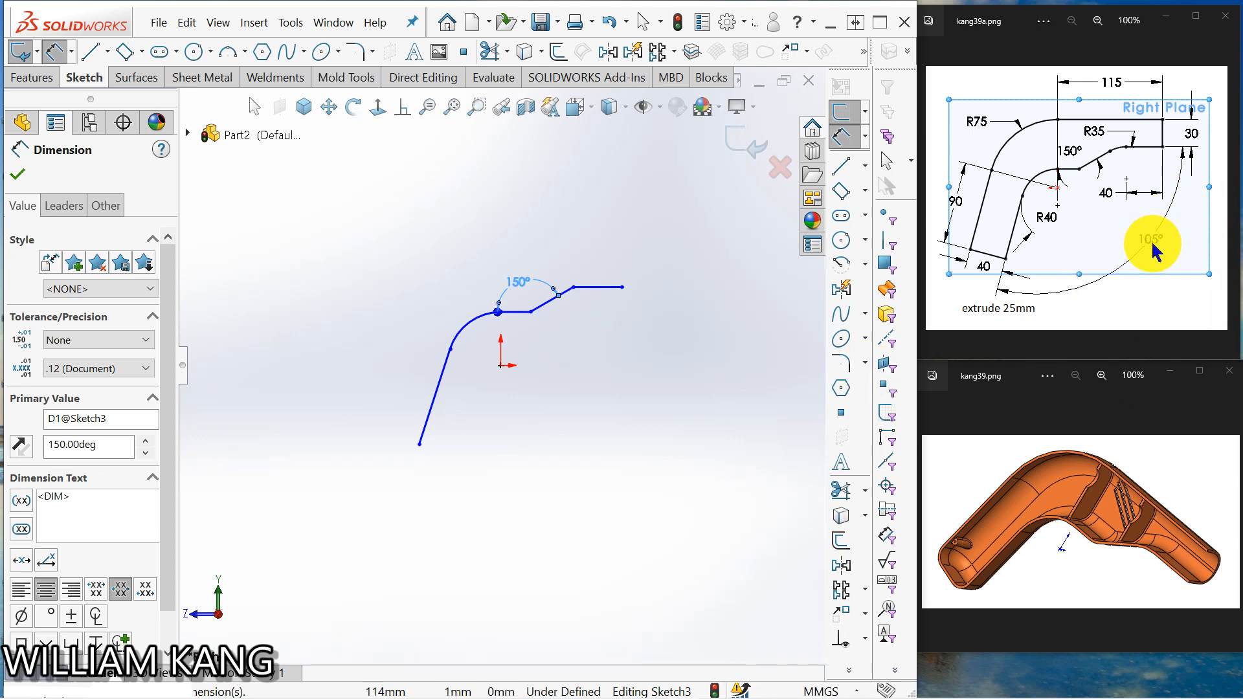
# Step: Dimension the angle between the upper horizontal line and the slanted leg as 105°
pyautogui.click(608, 292)
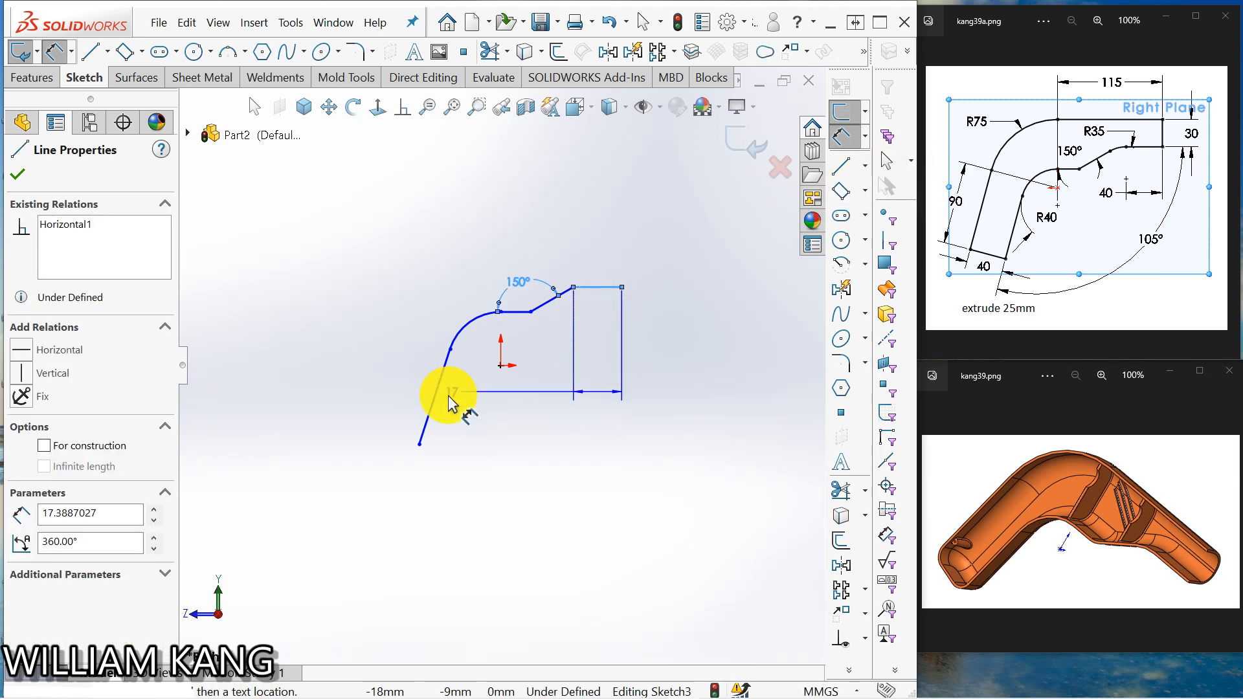
pyautogui.click(431, 412)
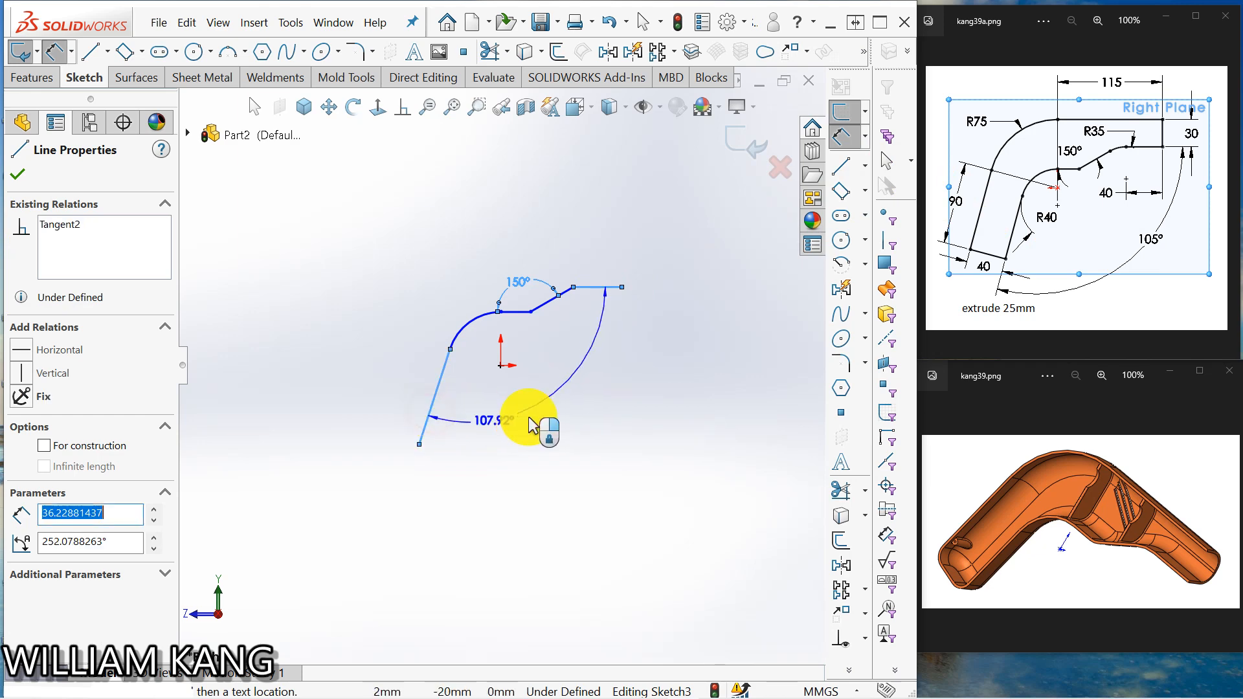
pyautogui.click(557, 405)
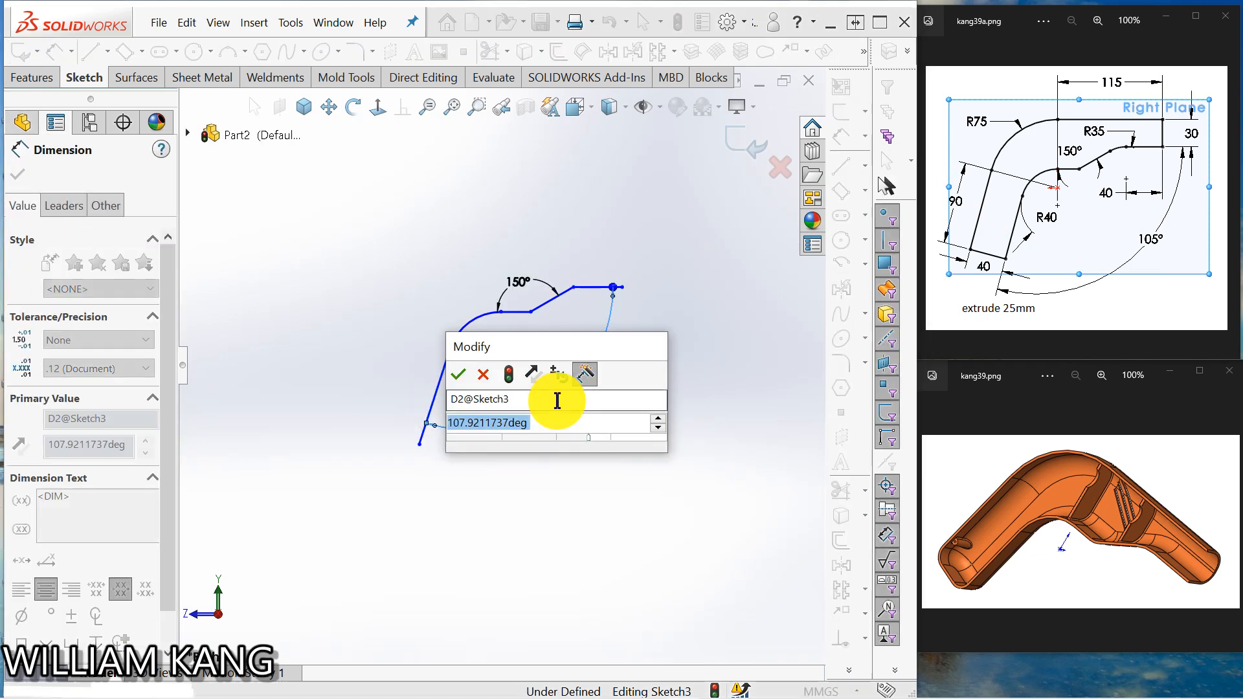
pyautogui.write('105')
pyautogui.press('Return')
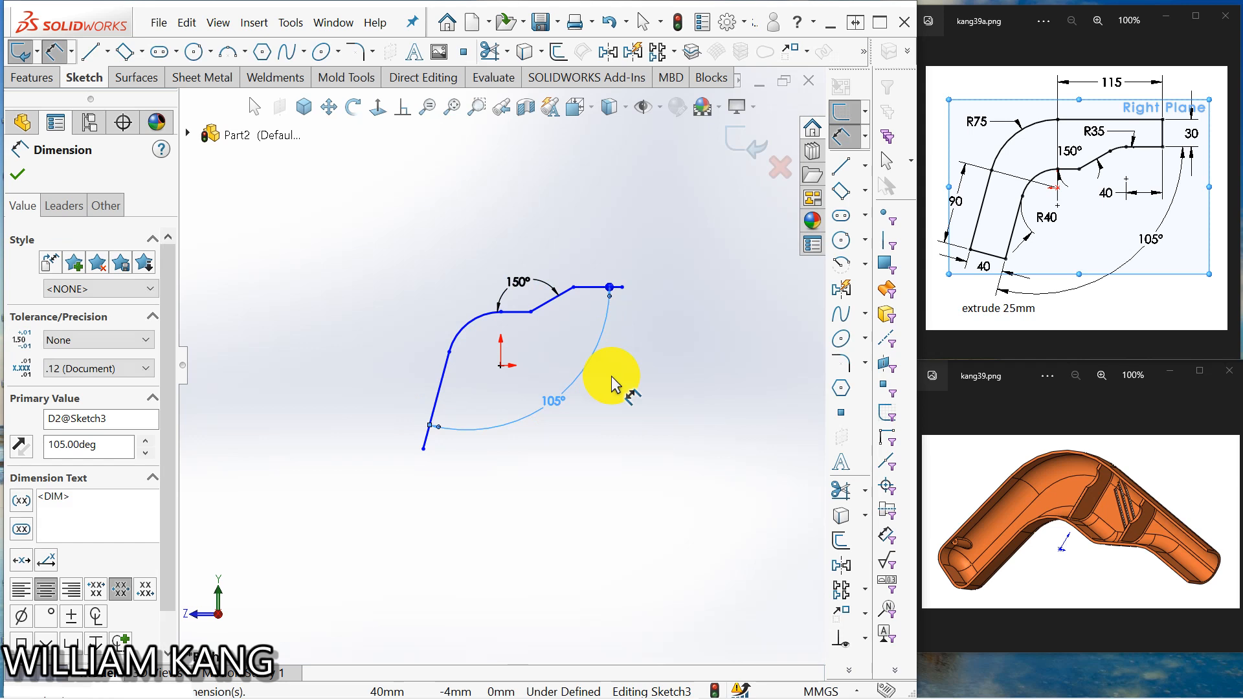
pyautogui.press('Escape')
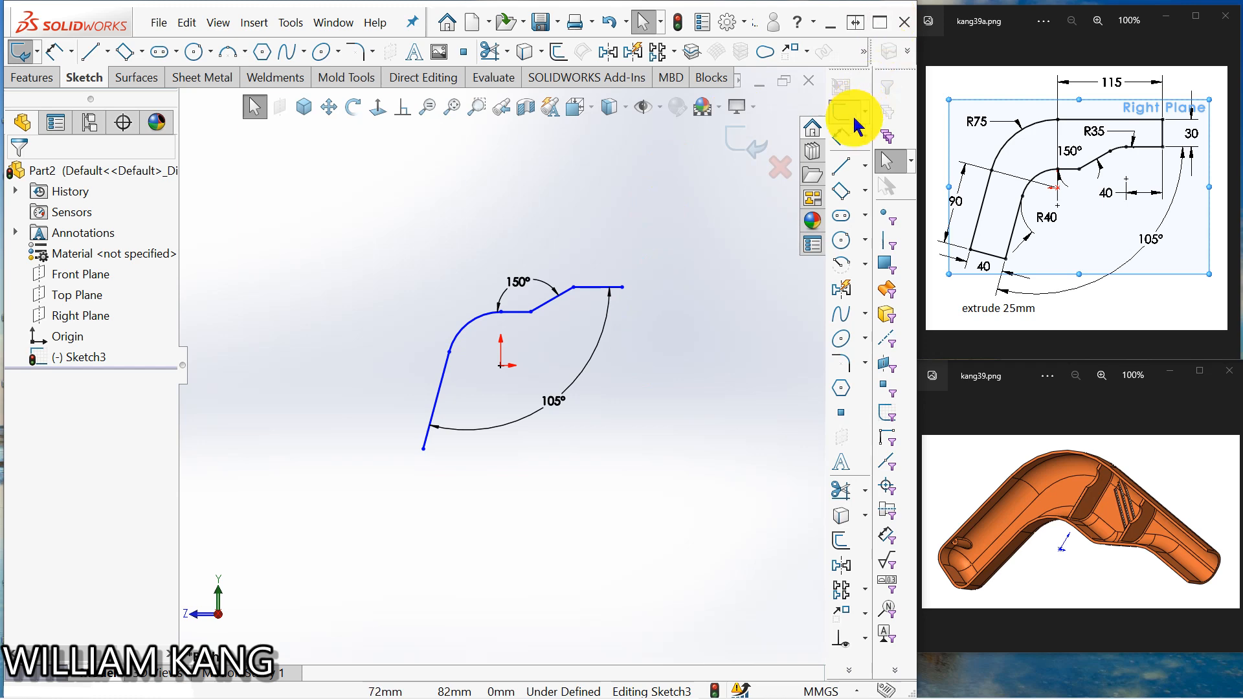
# Step: Close the profile with a vertical line about 22 mm up, a horizontal line, a slanted outer line, and an end line perpendicular to the inner leg
pyautogui.click(849, 169)
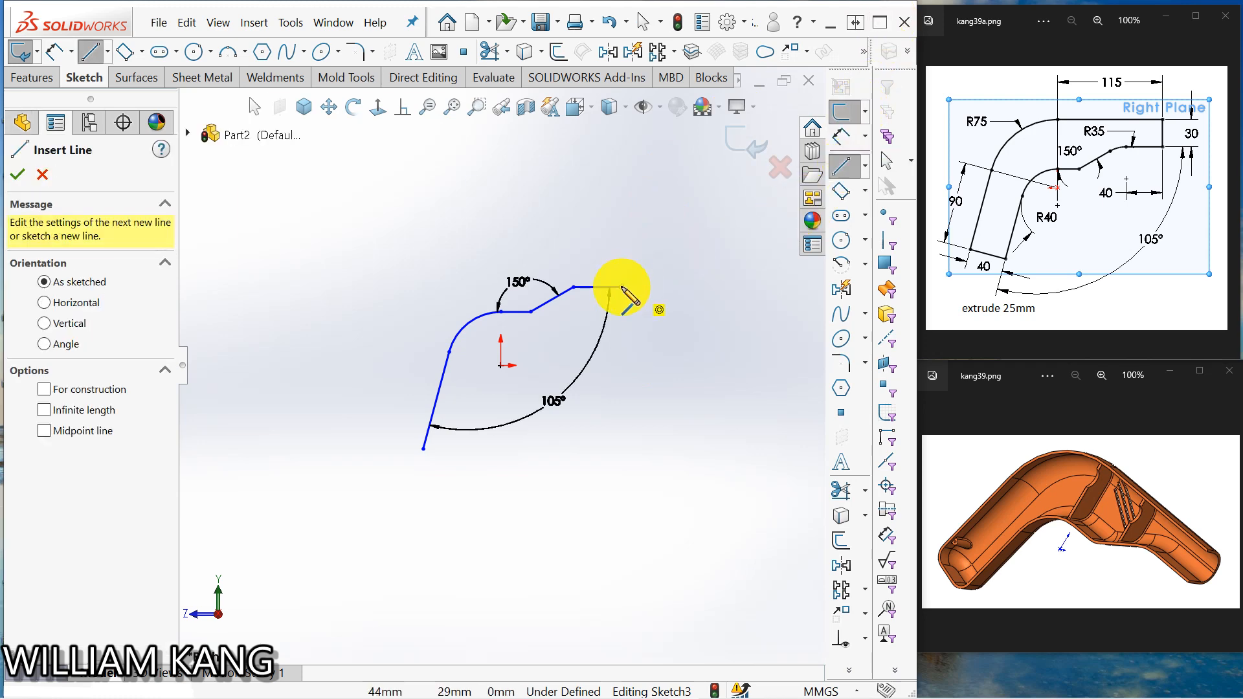
pyautogui.click(621, 287)
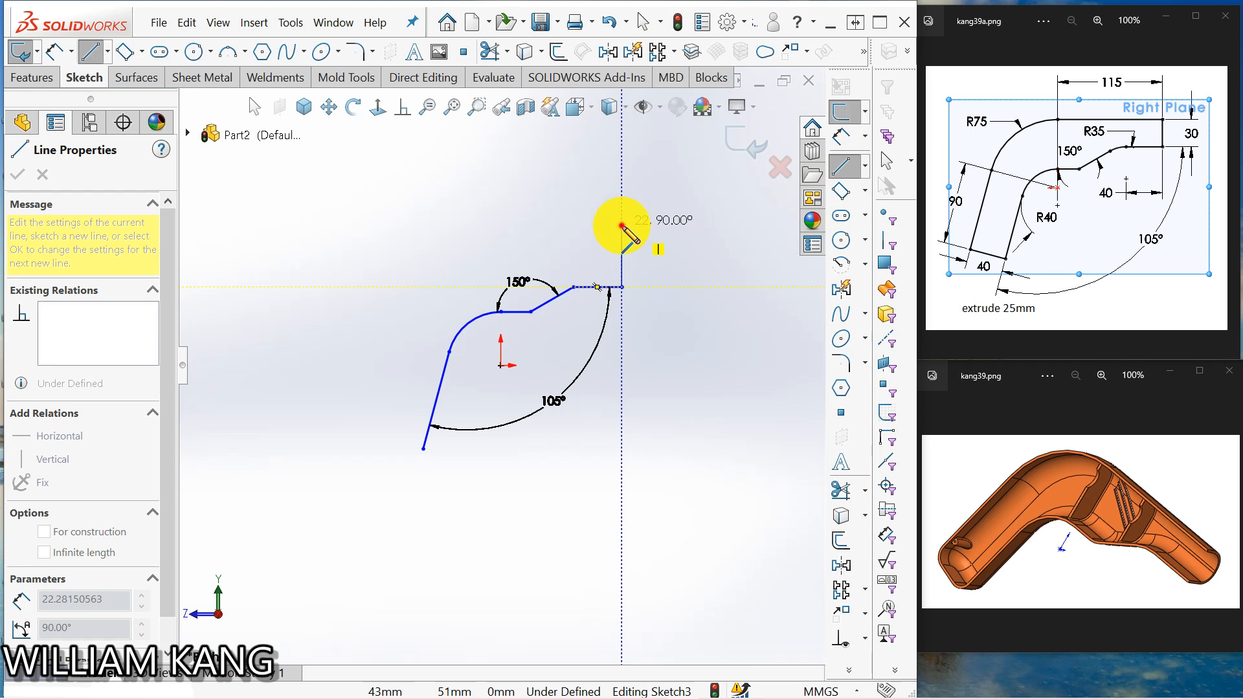
pyautogui.click(622, 225)
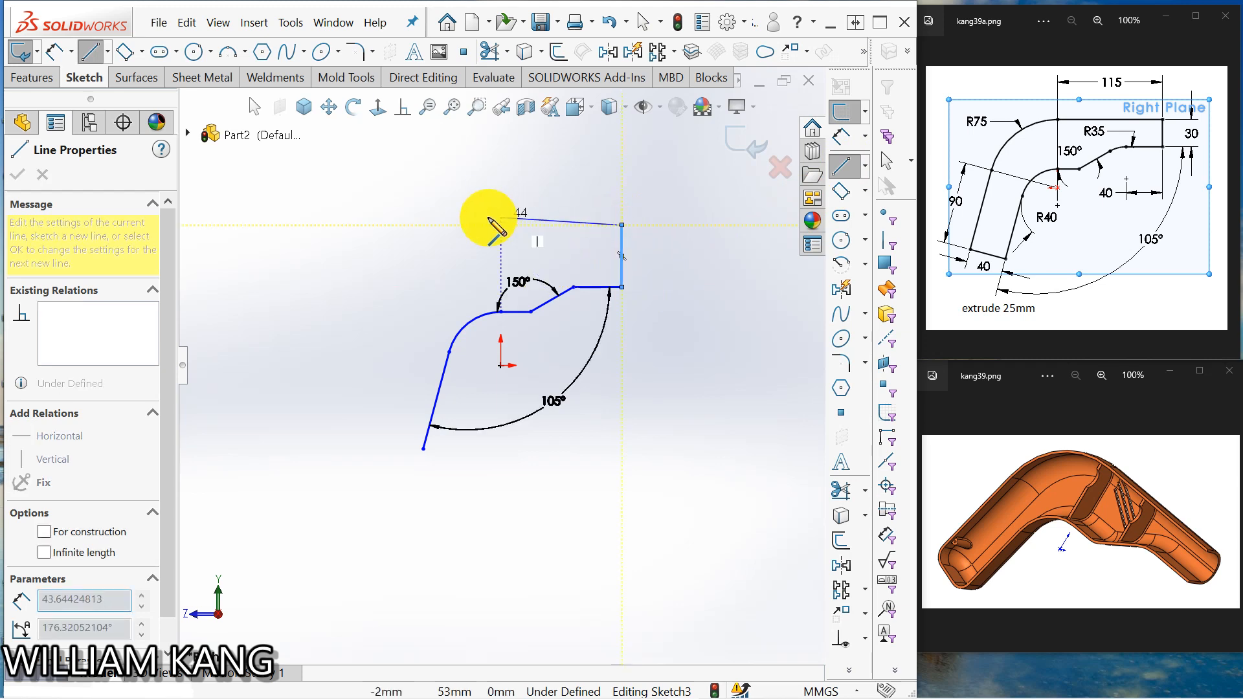
pyautogui.click(414, 225)
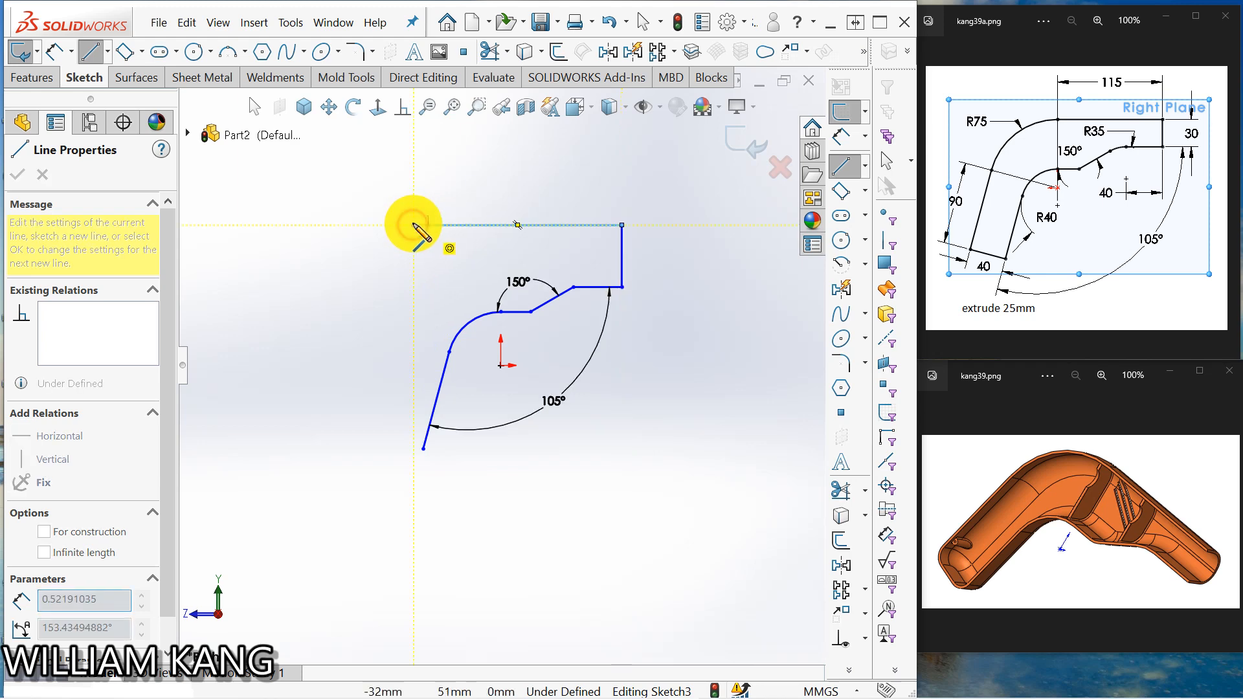
pyautogui.click(325, 420)
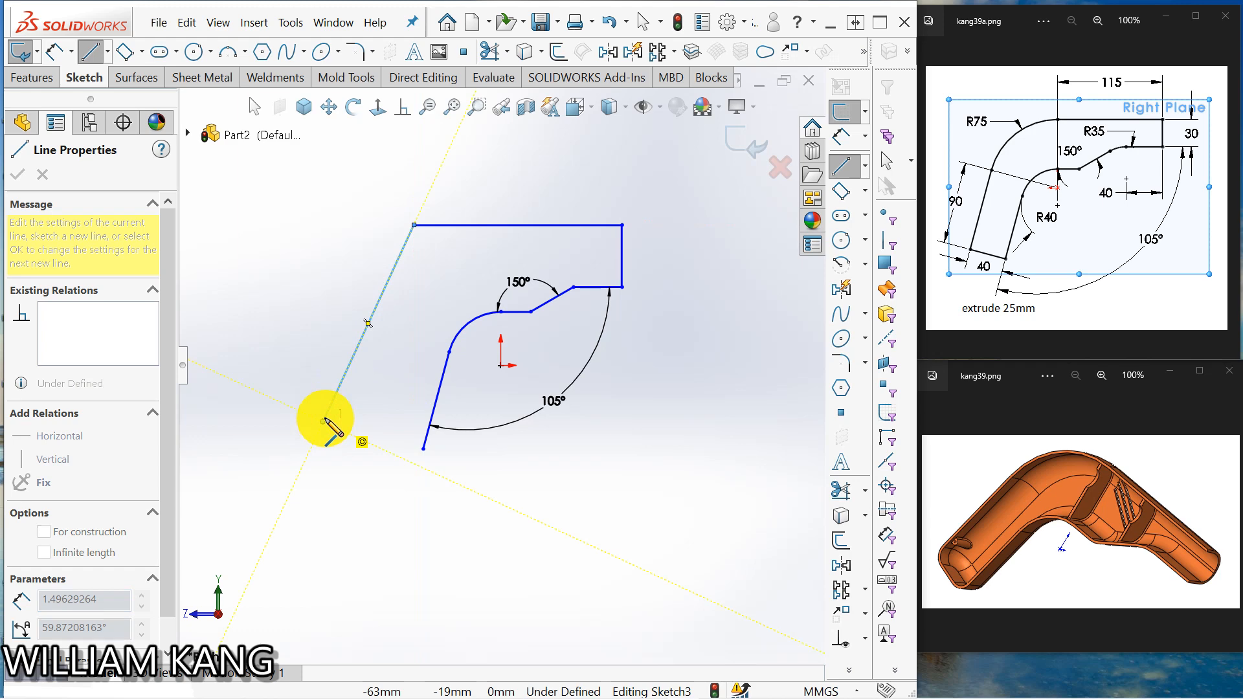
pyautogui.click(424, 449)
pyautogui.press('Escape')
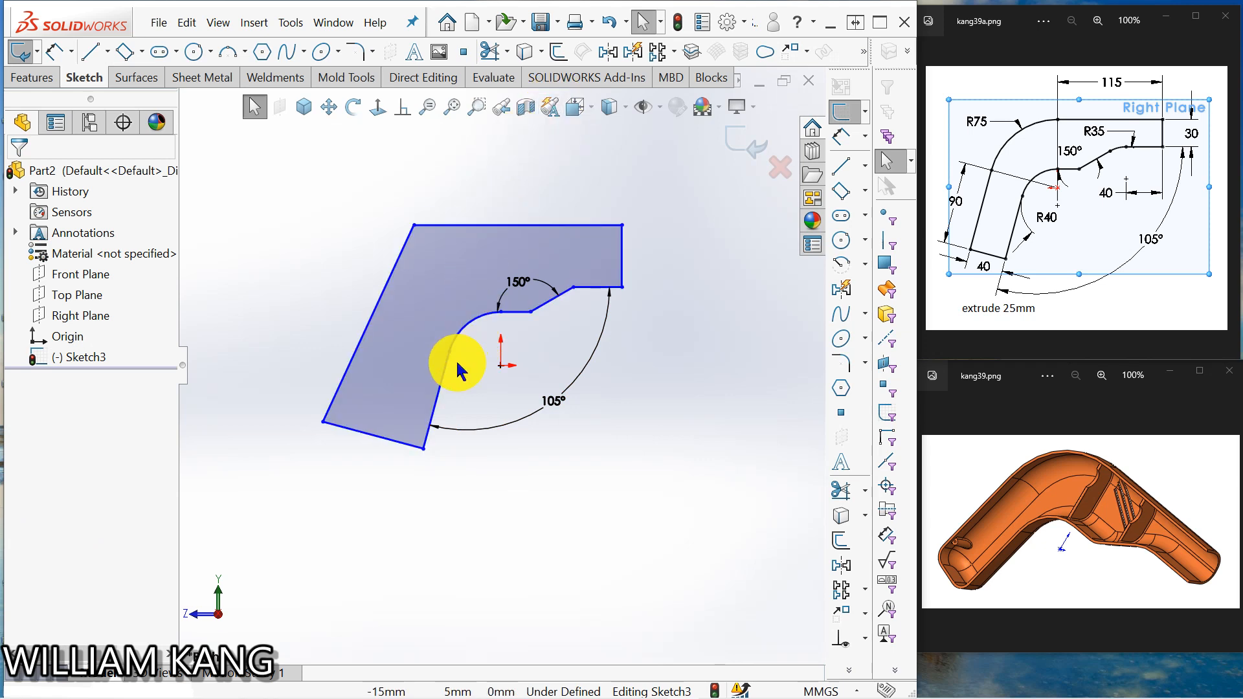
# Step: Make the outer slanted line parallel to the inner slanted leg
pyautogui.click(442, 388)
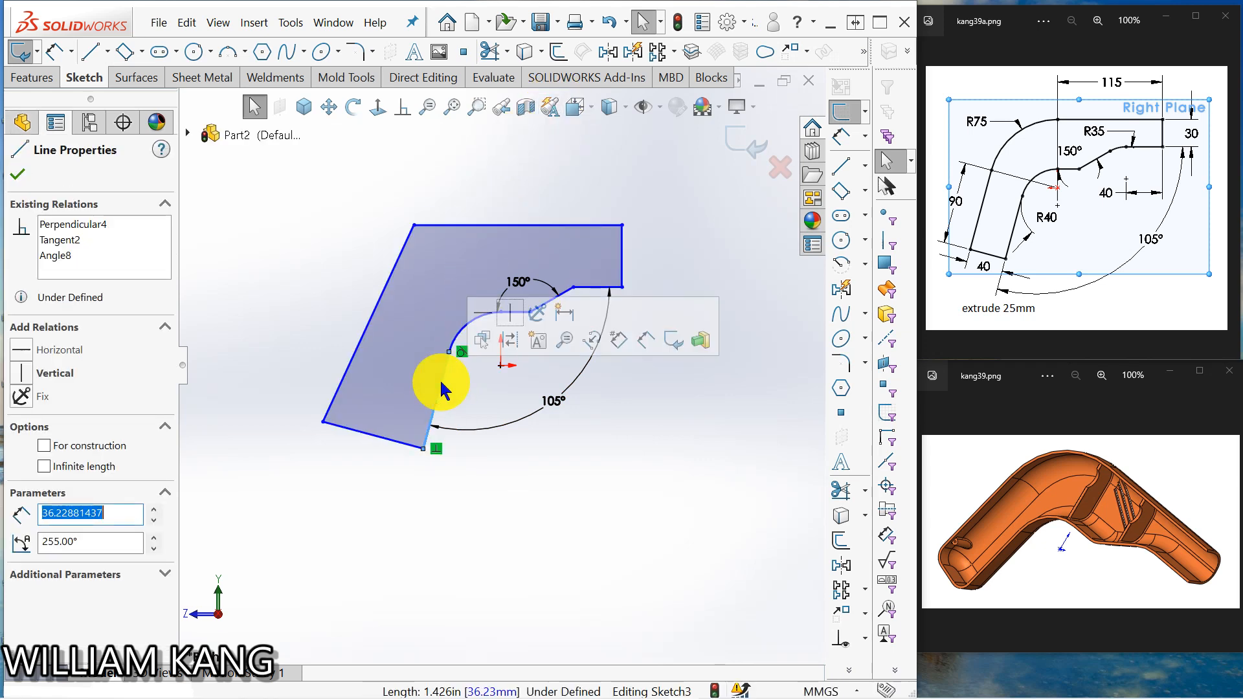
pyautogui.keyDown('ctrl'); pyautogui.click(355, 352); pyautogui.keyUp('ctrl')
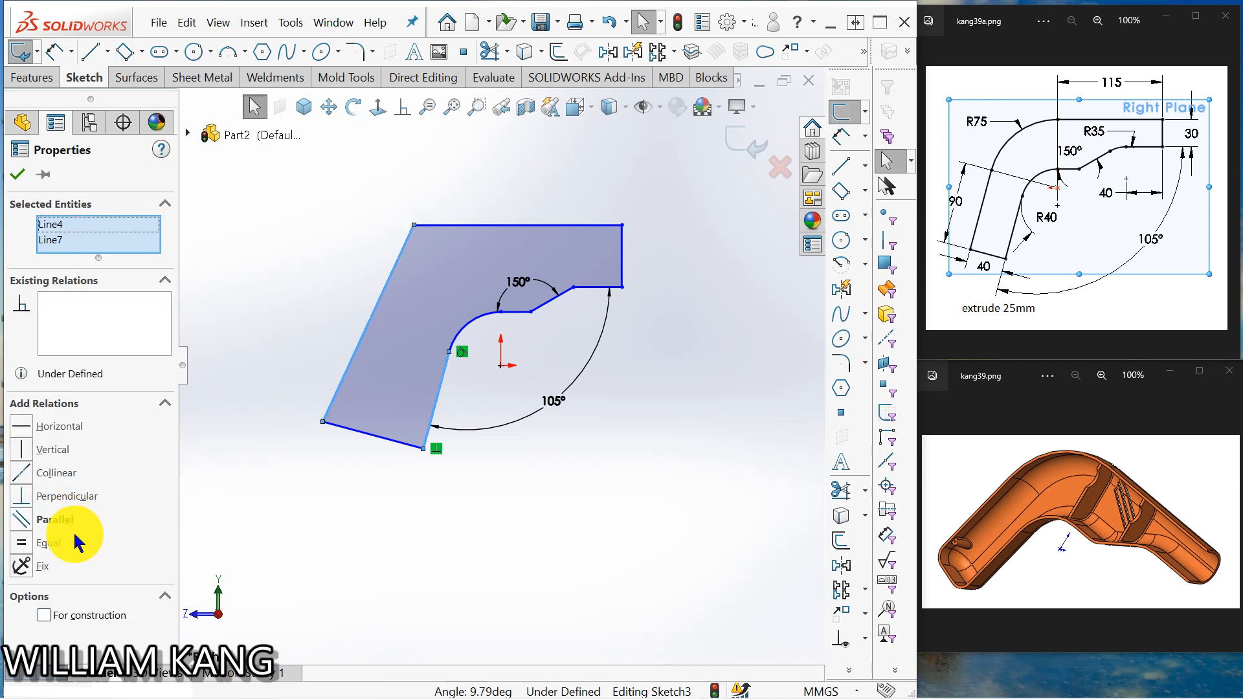
pyautogui.click(29, 521)
pyautogui.click(346, 484)
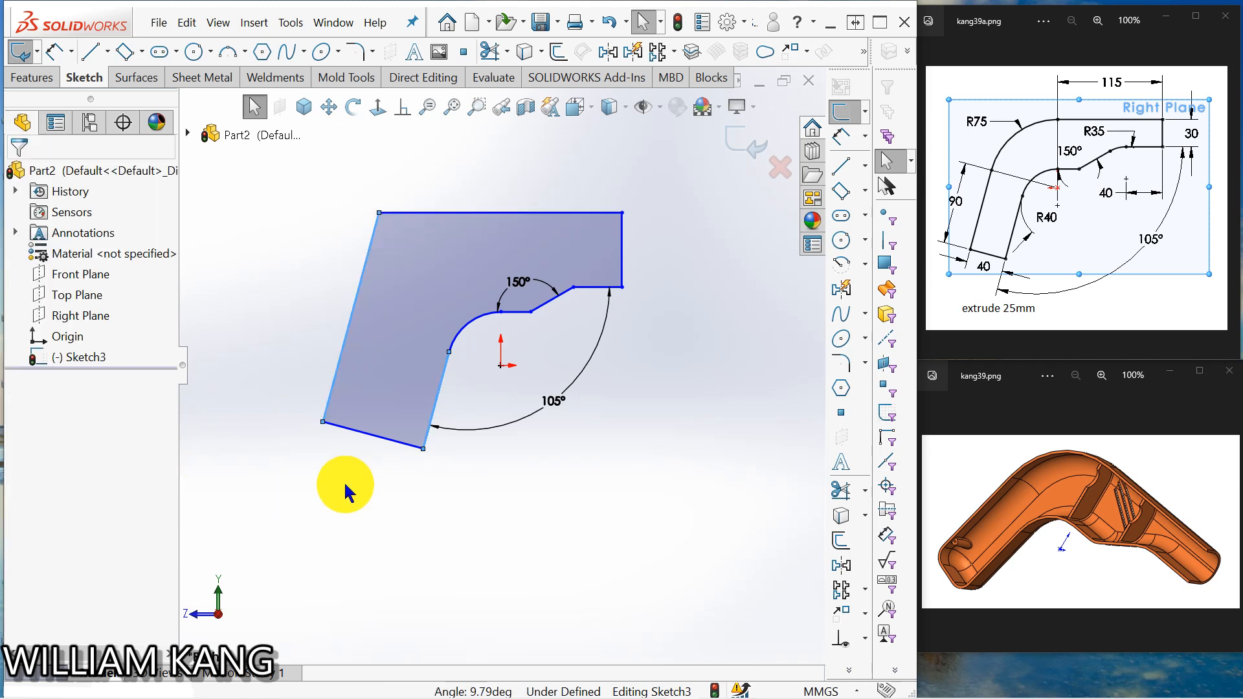
# Step: Check the existing relations between the leg's lower end line and the inner slanted leg
pyautogui.click(388, 442)
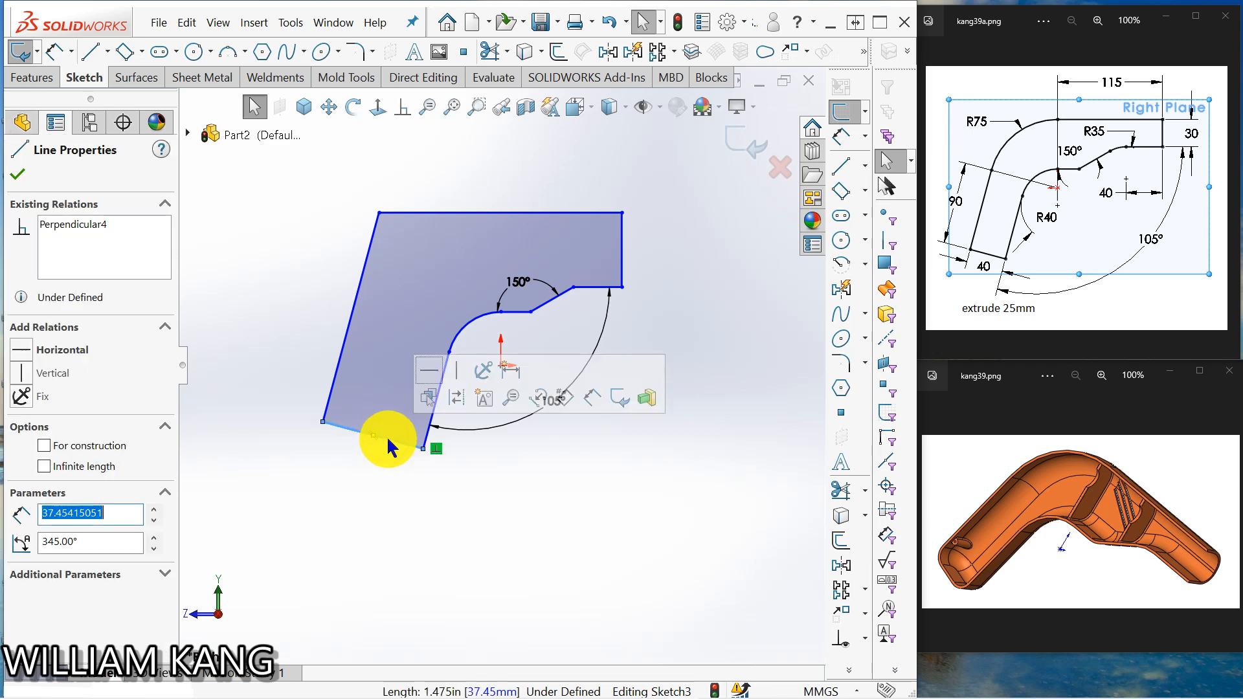
pyautogui.keyDown('ctrl'); pyautogui.click(434, 419); pyautogui.keyUp('ctrl')
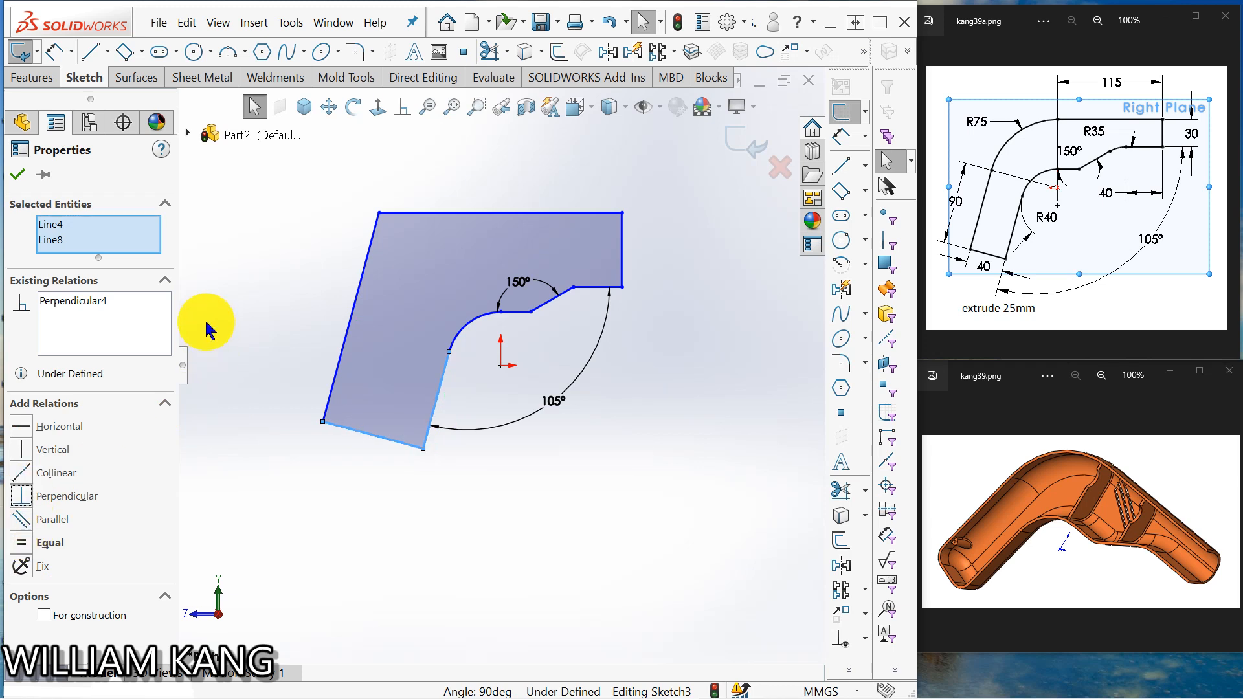
pyautogui.click(20, 174)
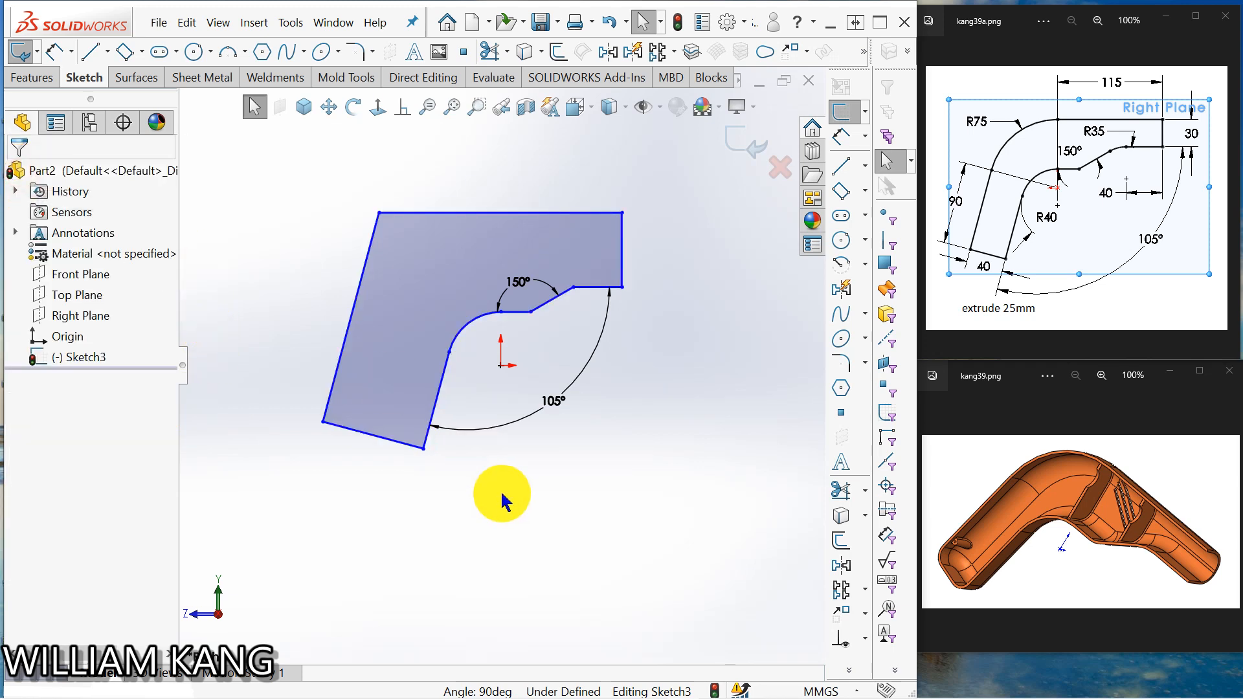
# Step: Dimension the vertical end line of the horizontal arm as 30 mm
pyautogui.click(841, 136)
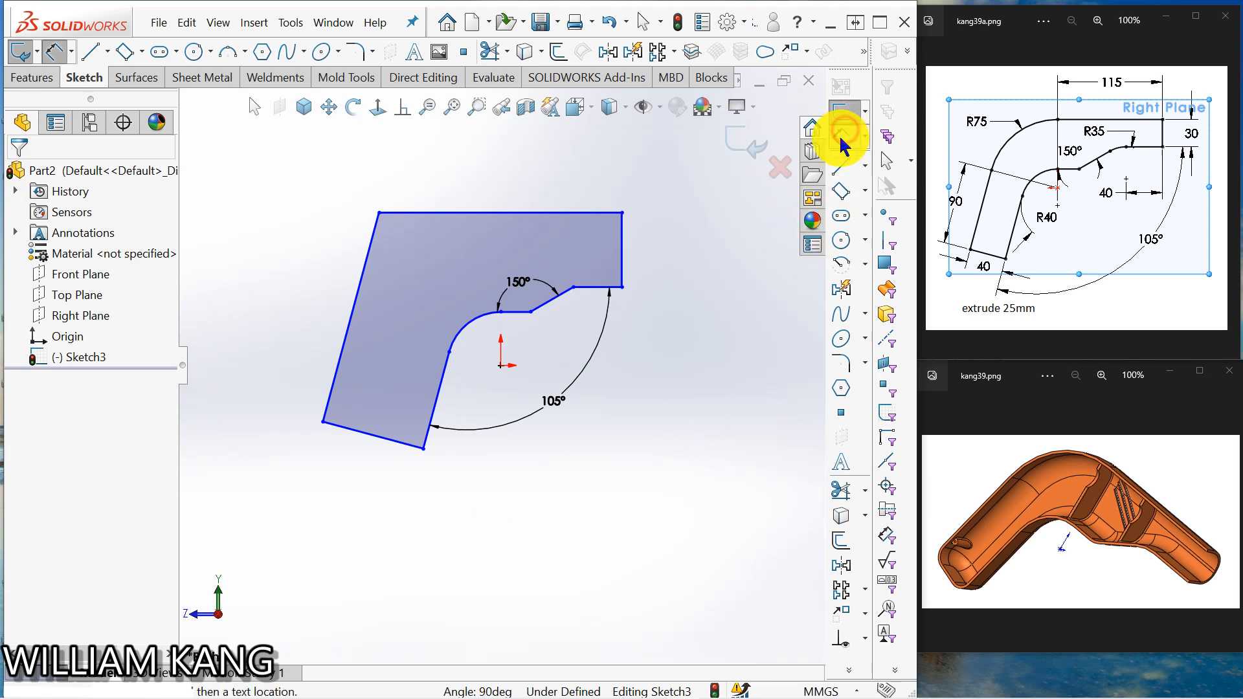
pyautogui.click(623, 250)
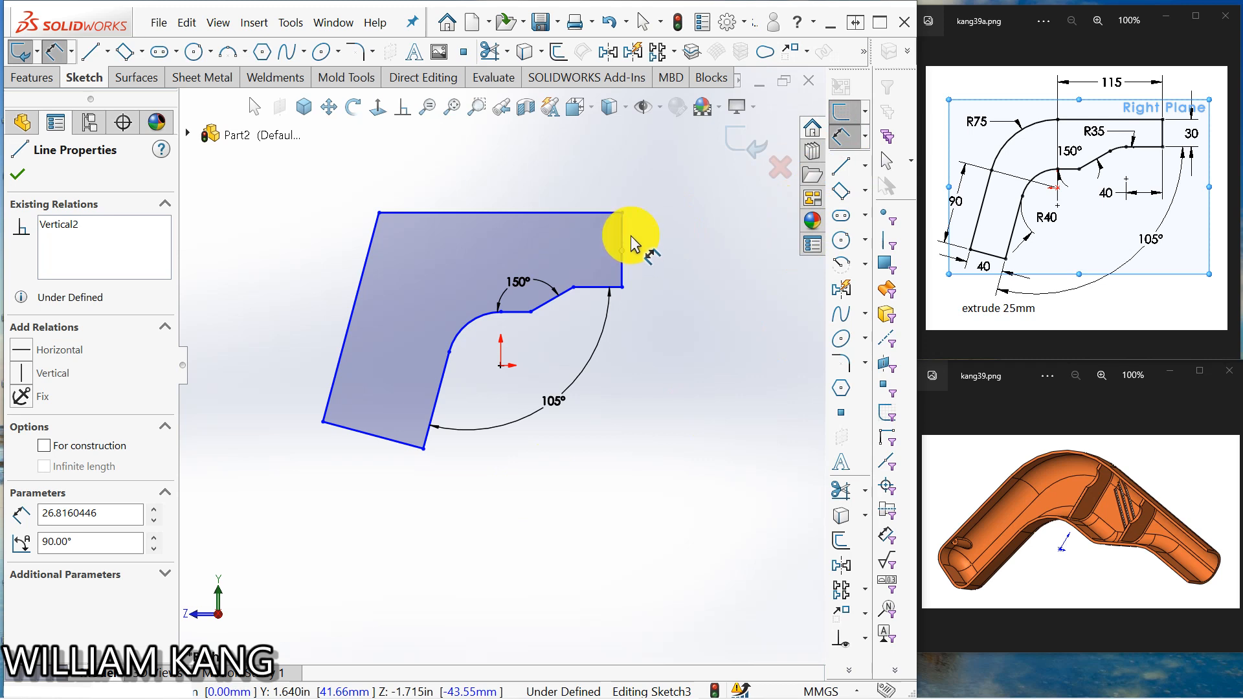
pyautogui.click(845, 137)
pyautogui.click(845, 136)
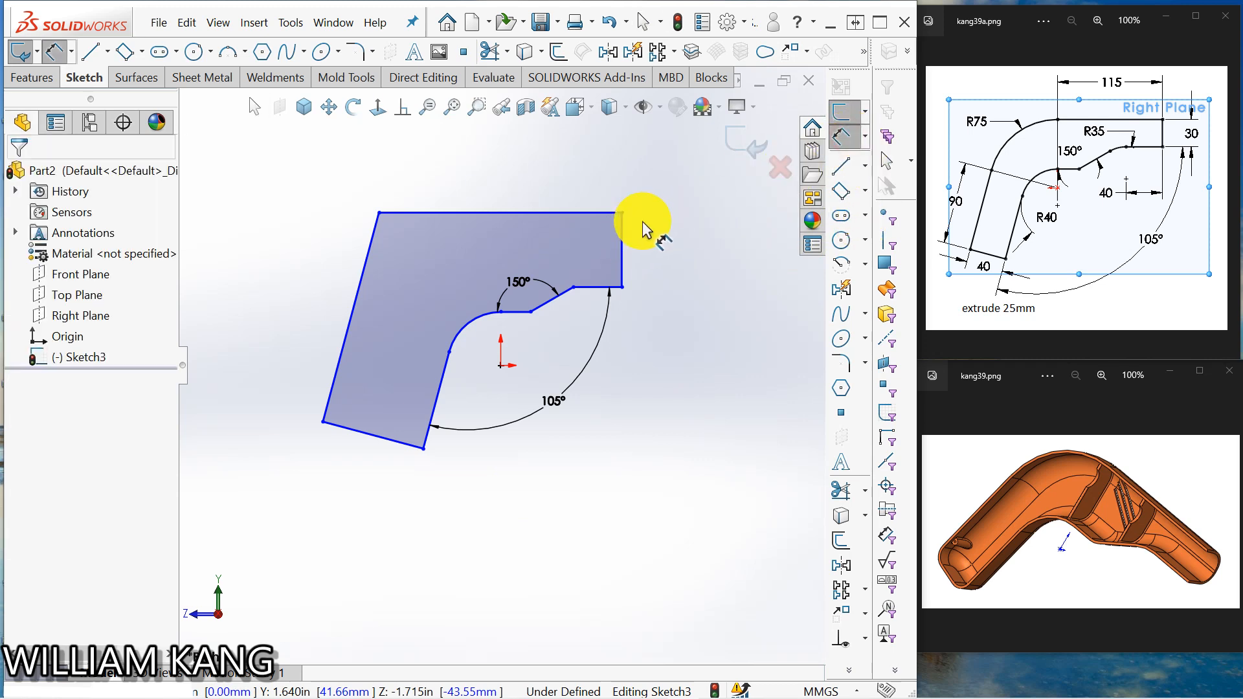
pyautogui.click(632, 238)
pyautogui.click(637, 243)
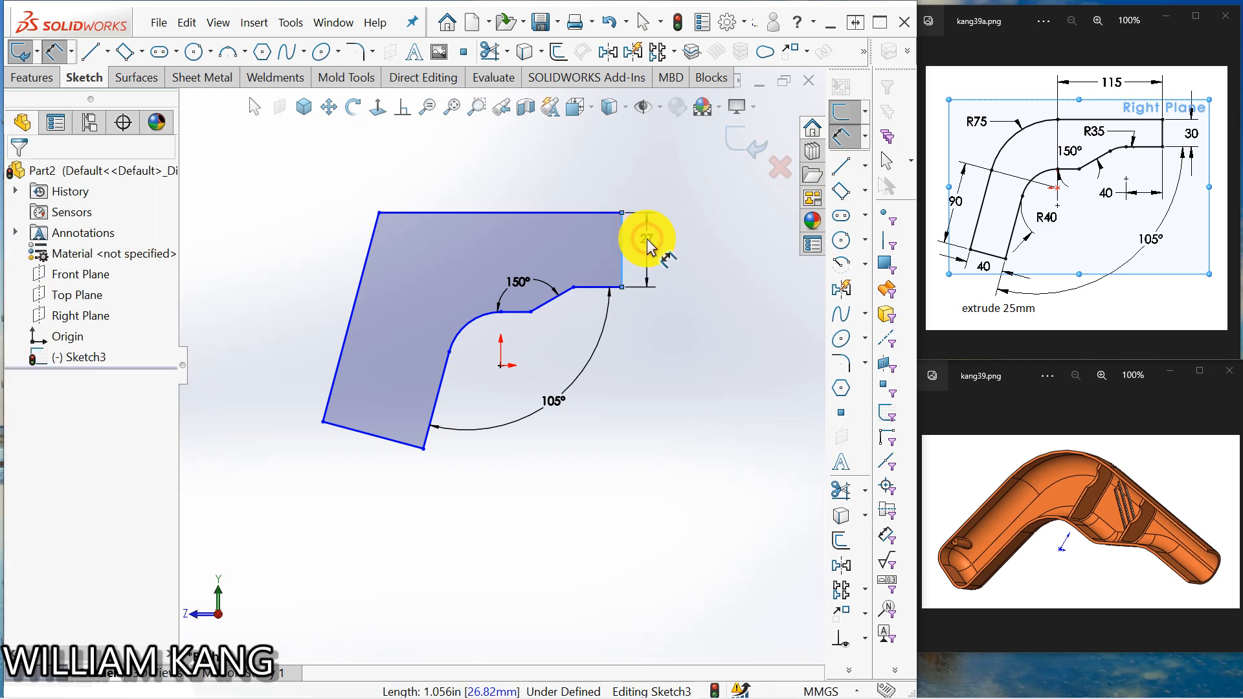
pyautogui.click(651, 244)
pyautogui.write('30mm')
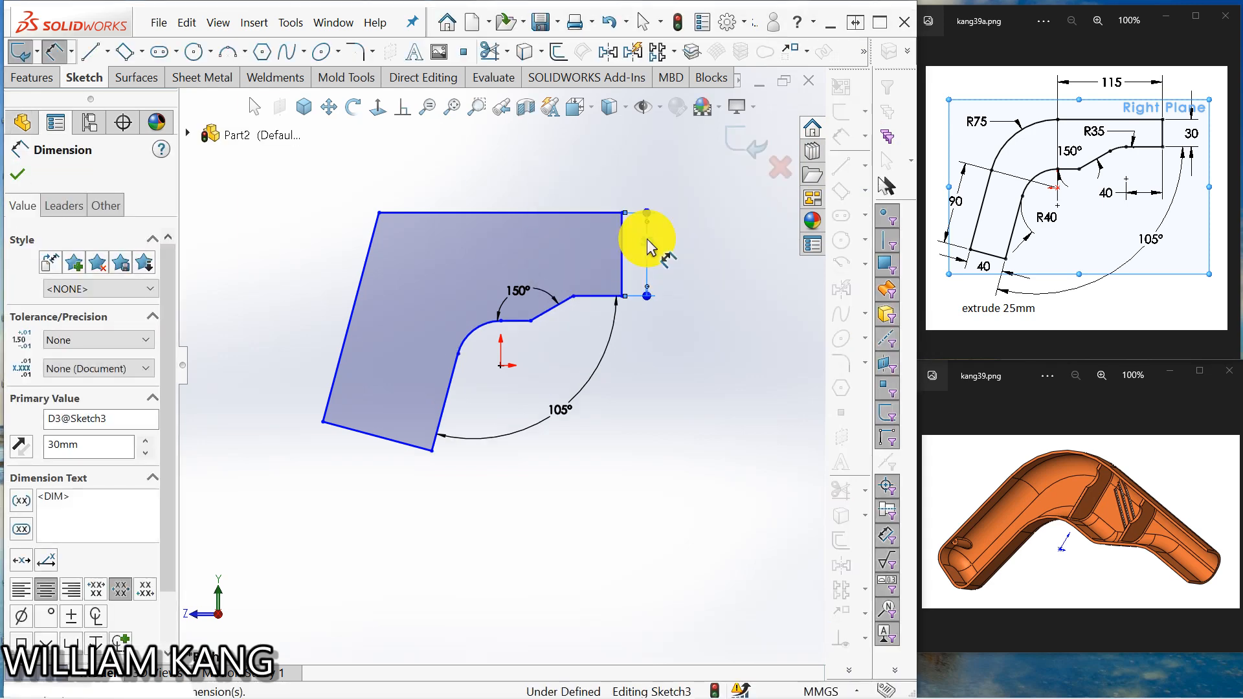
# Step: Dimension the slanted leg's lower end line as 40 mm and place the dimension outside the profile, below that line
pyautogui.click(356, 431)
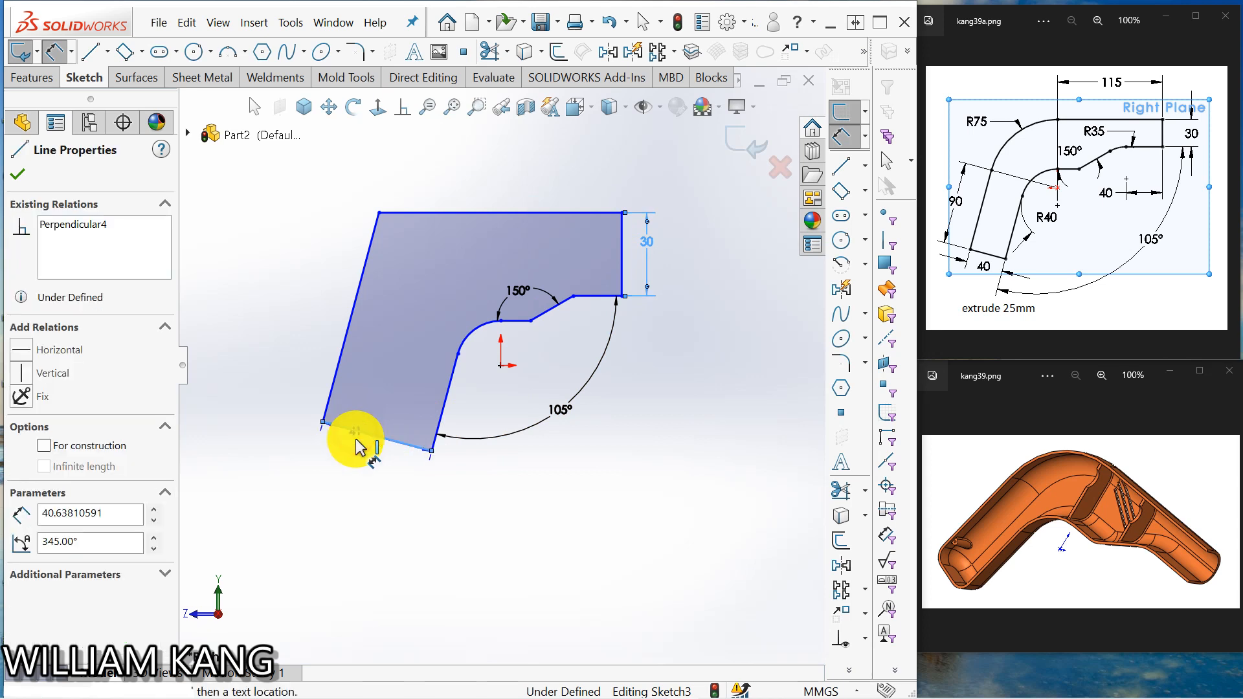
pyautogui.click(393, 427)
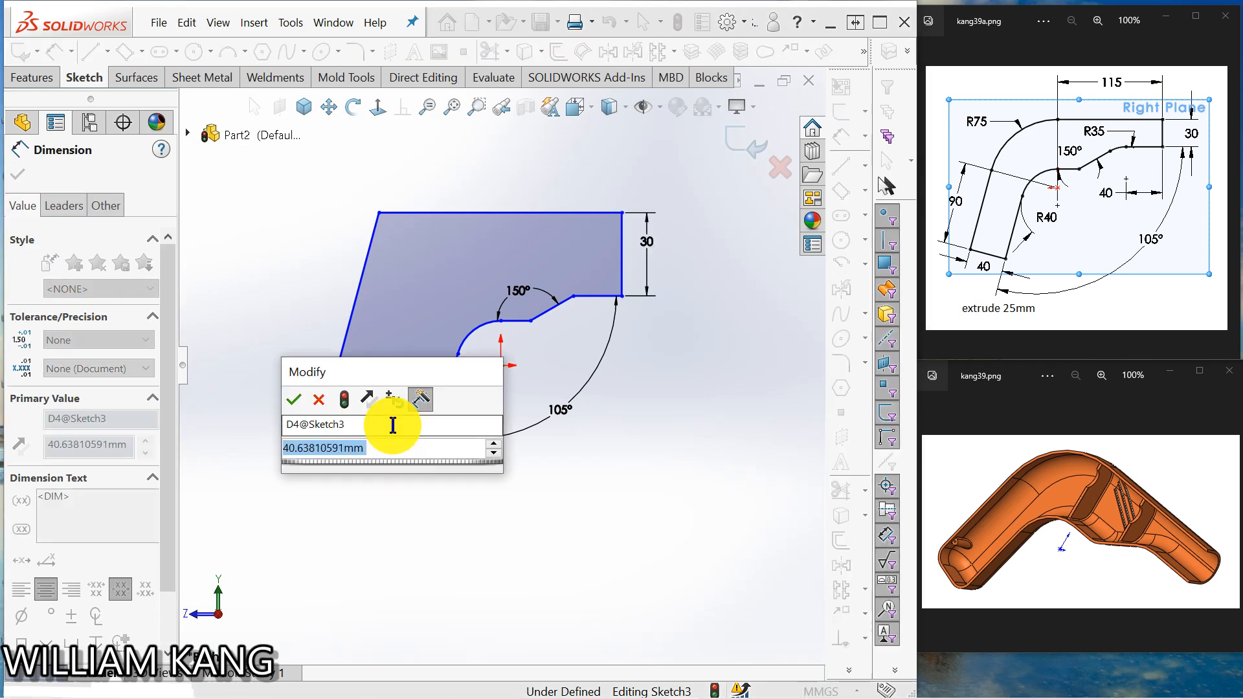
pyautogui.write('40')
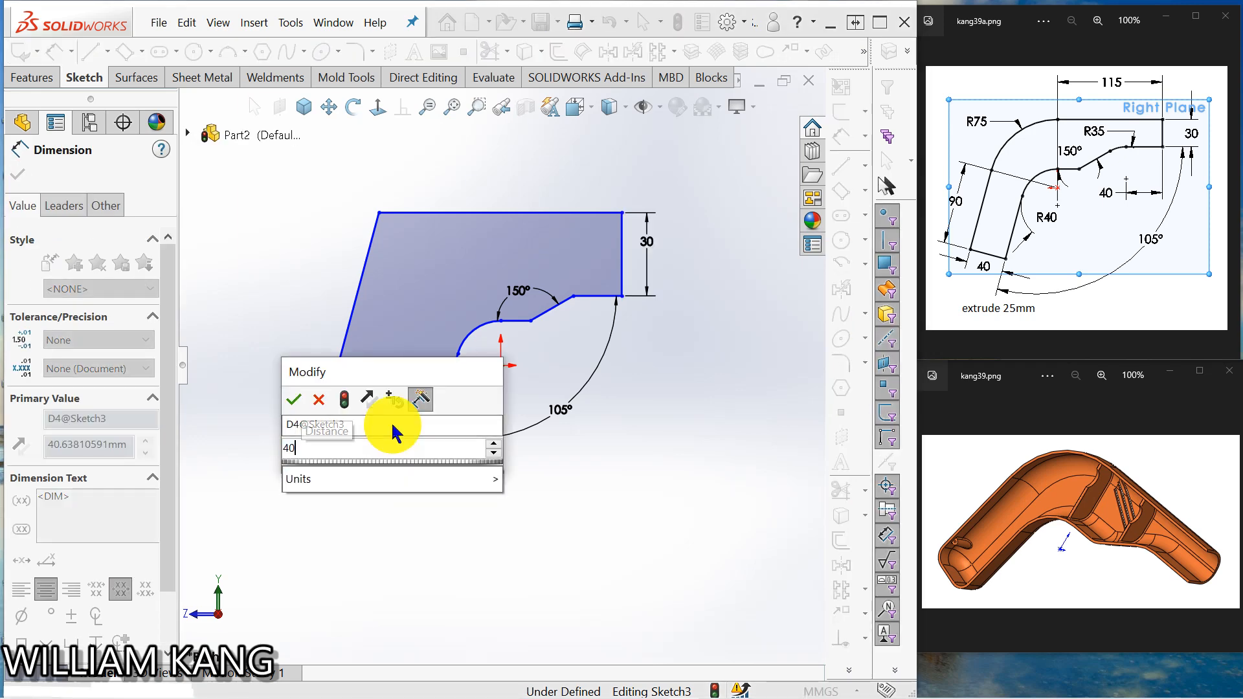
pyautogui.press('Return')
pyautogui.press('Escape')
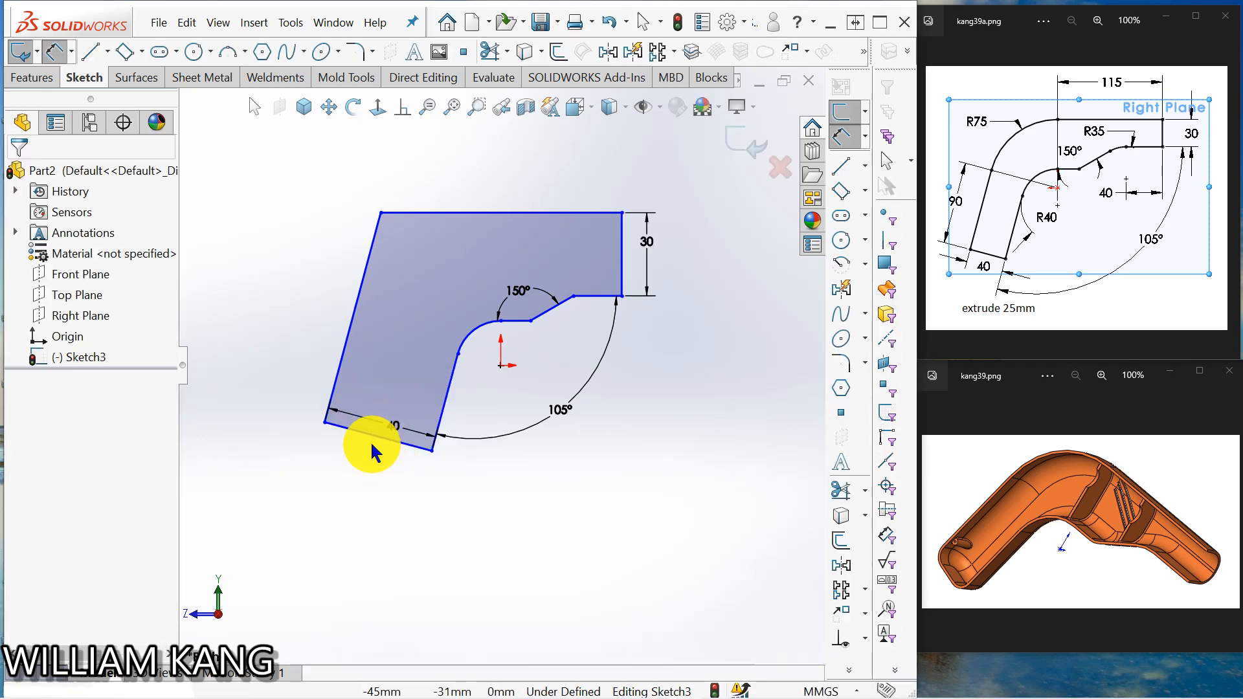
pyautogui.moveTo(418, 442); pyautogui.dragTo(396, 480)
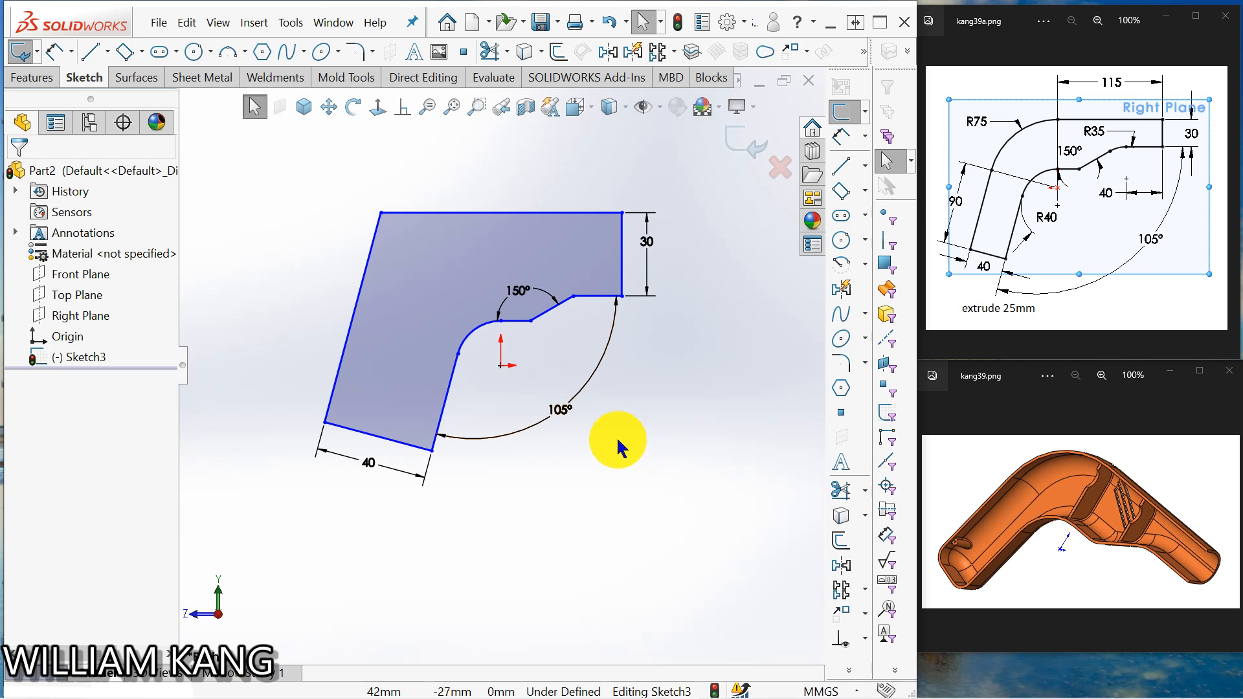
# Step: Add a vertical relation between the arc's upper endpoint and the origin
pyautogui.click(401, 109)
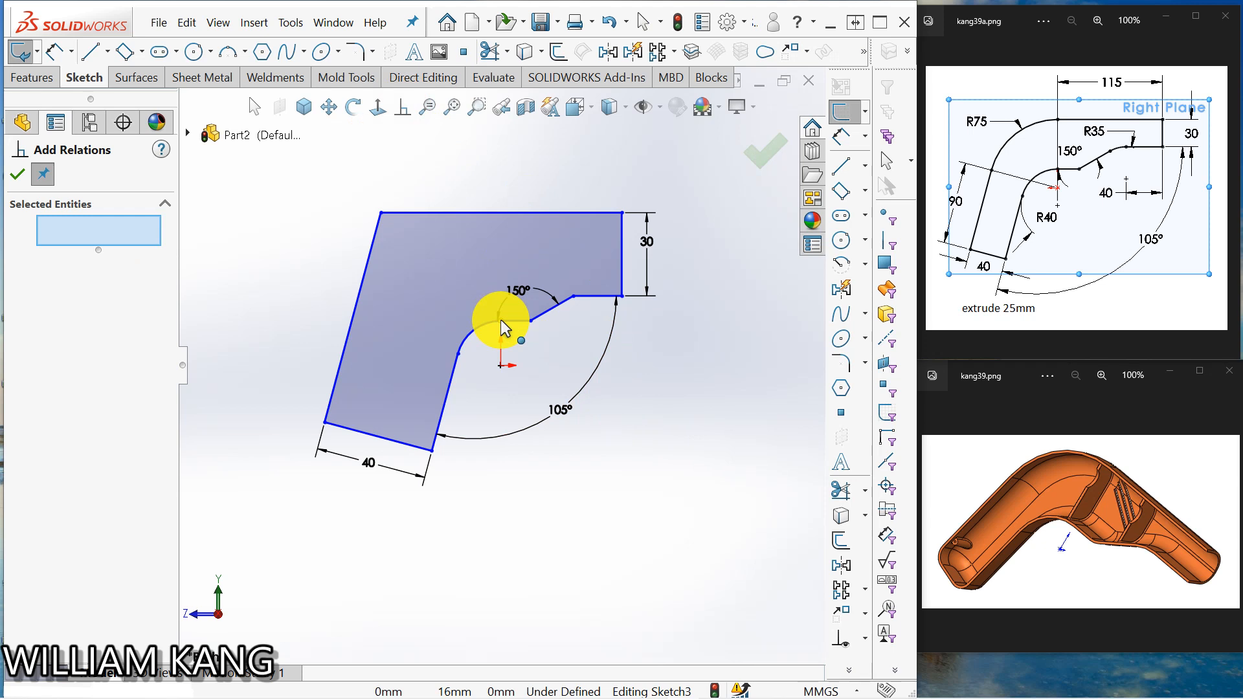
pyautogui.click(500, 320)
pyautogui.click(501, 364)
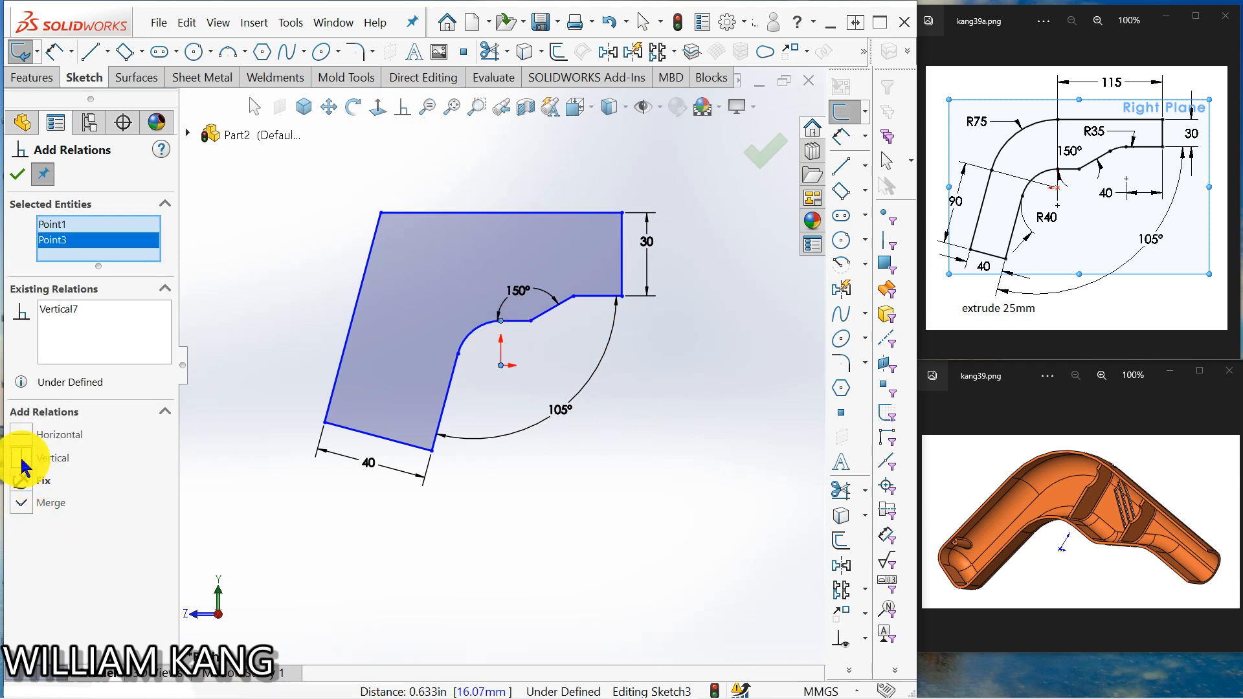
pyautogui.click(18, 175)
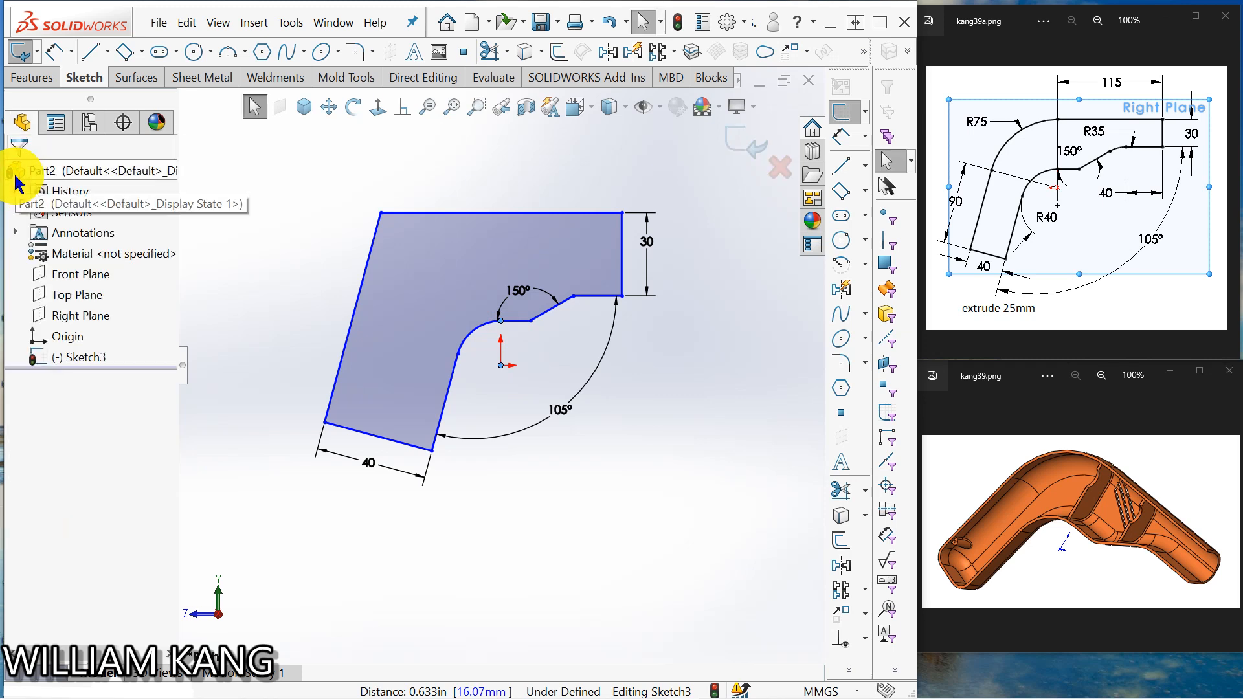
# Step: Dimension the inner arc's radius as 40 mm
pyautogui.click(840, 139)
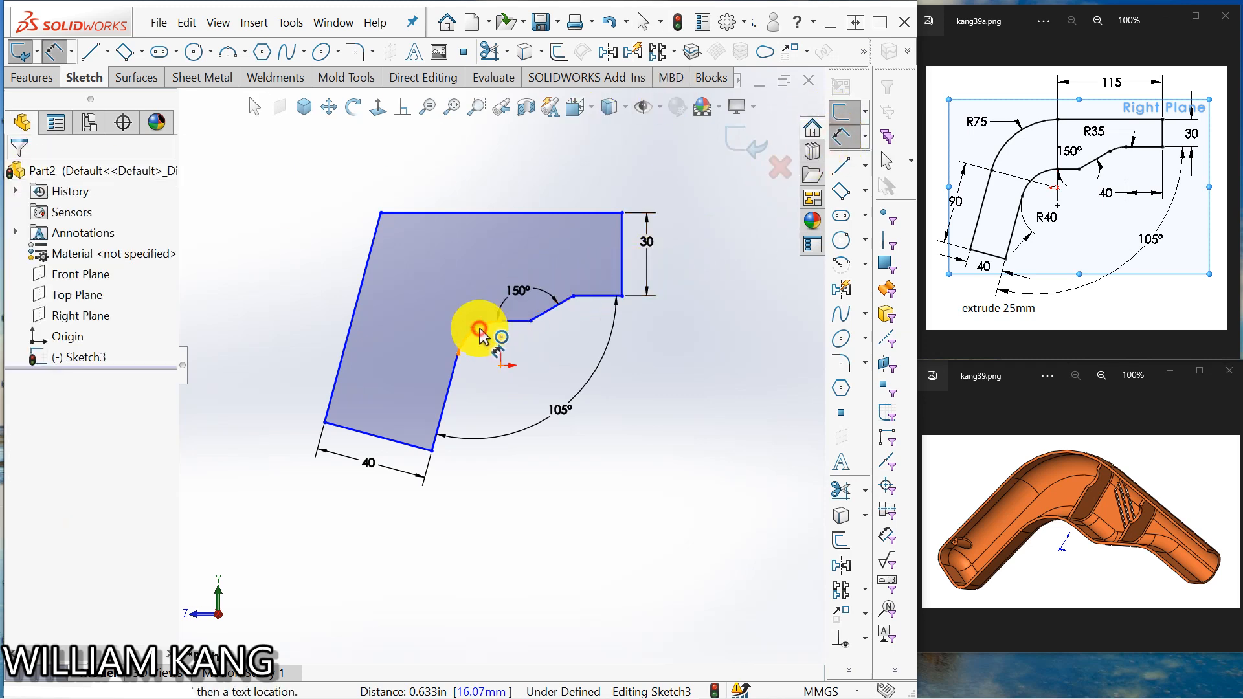
pyautogui.click(480, 334)
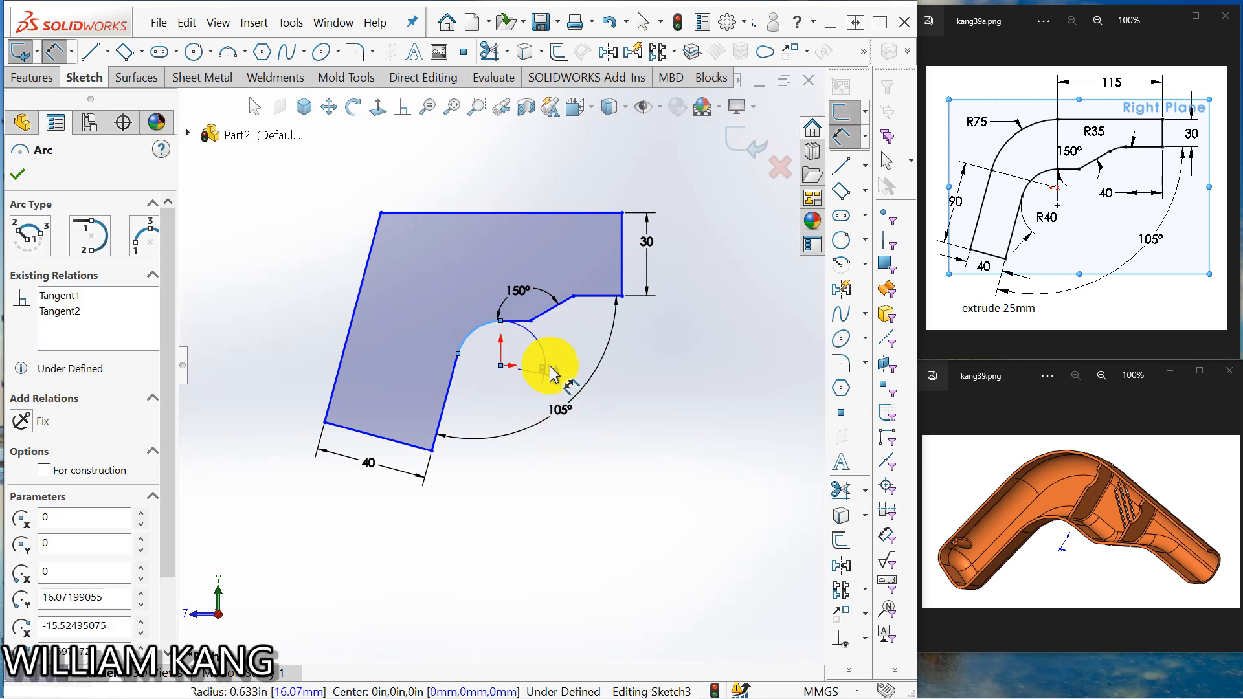
pyautogui.click(542, 387)
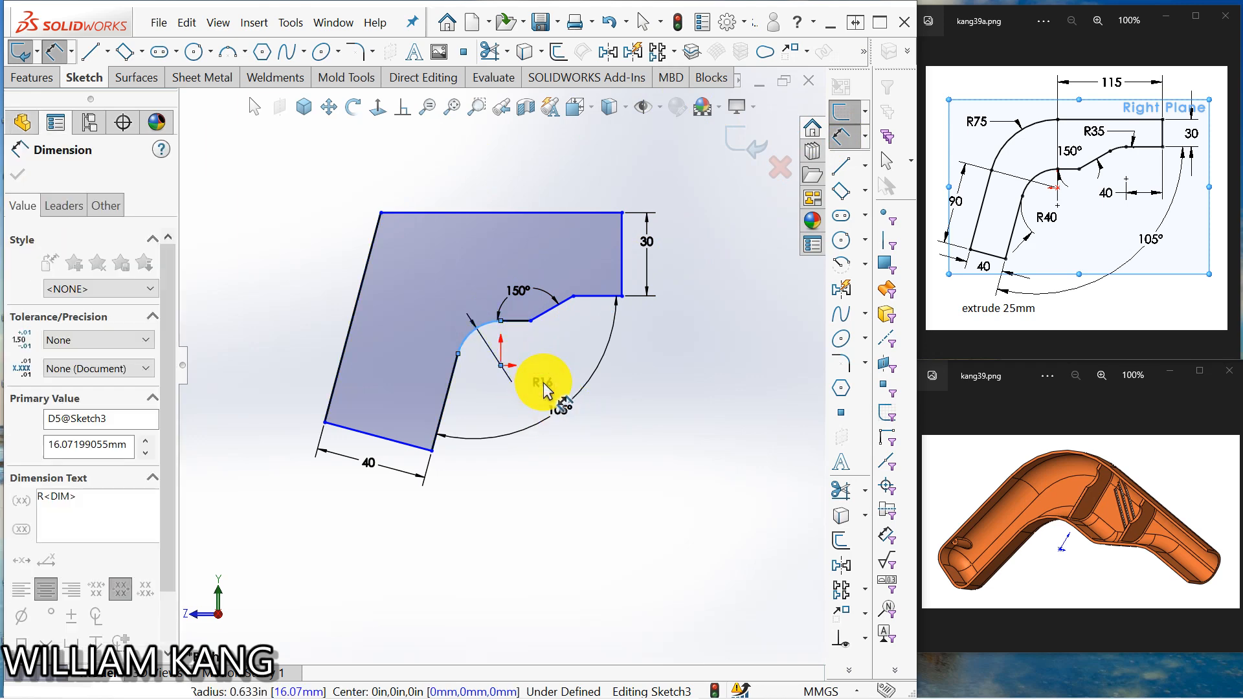
pyautogui.click(544, 389)
pyautogui.write('40')
pyautogui.press('Return')
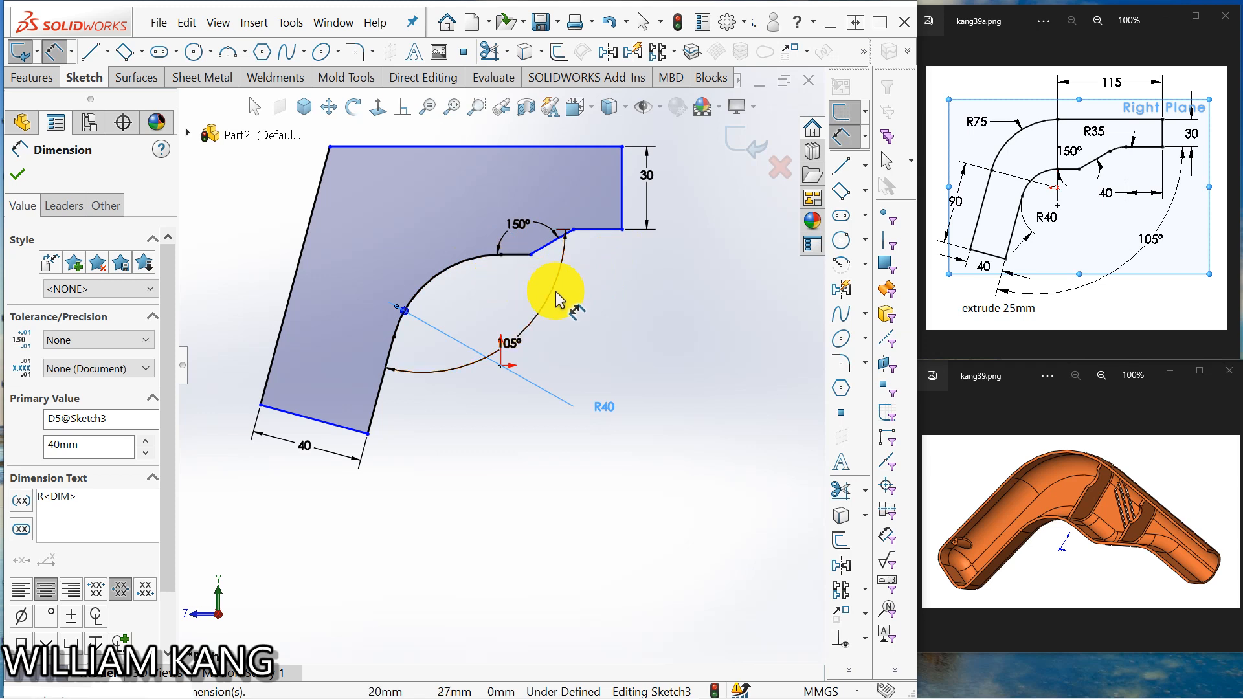
pyautogui.press('Escape')
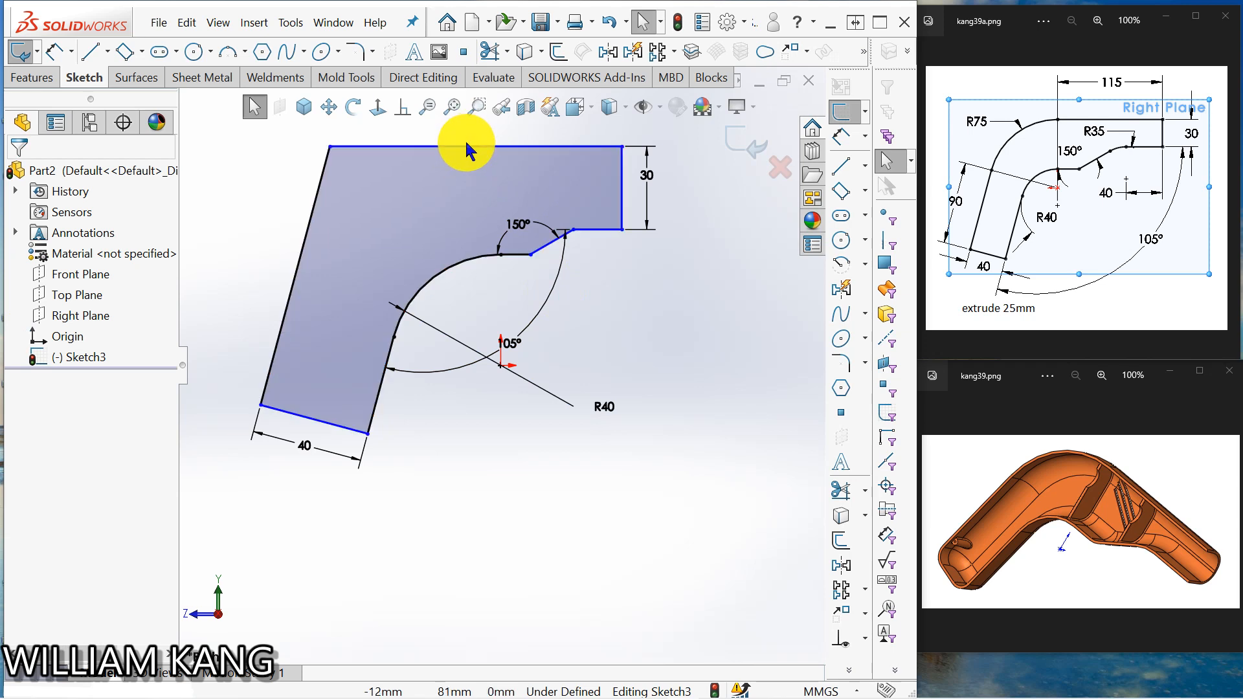
# Step: Add a vertical relation between the profile's outer corner, where the top line meets the outer slanted line, and the origin
pyautogui.click(403, 110)
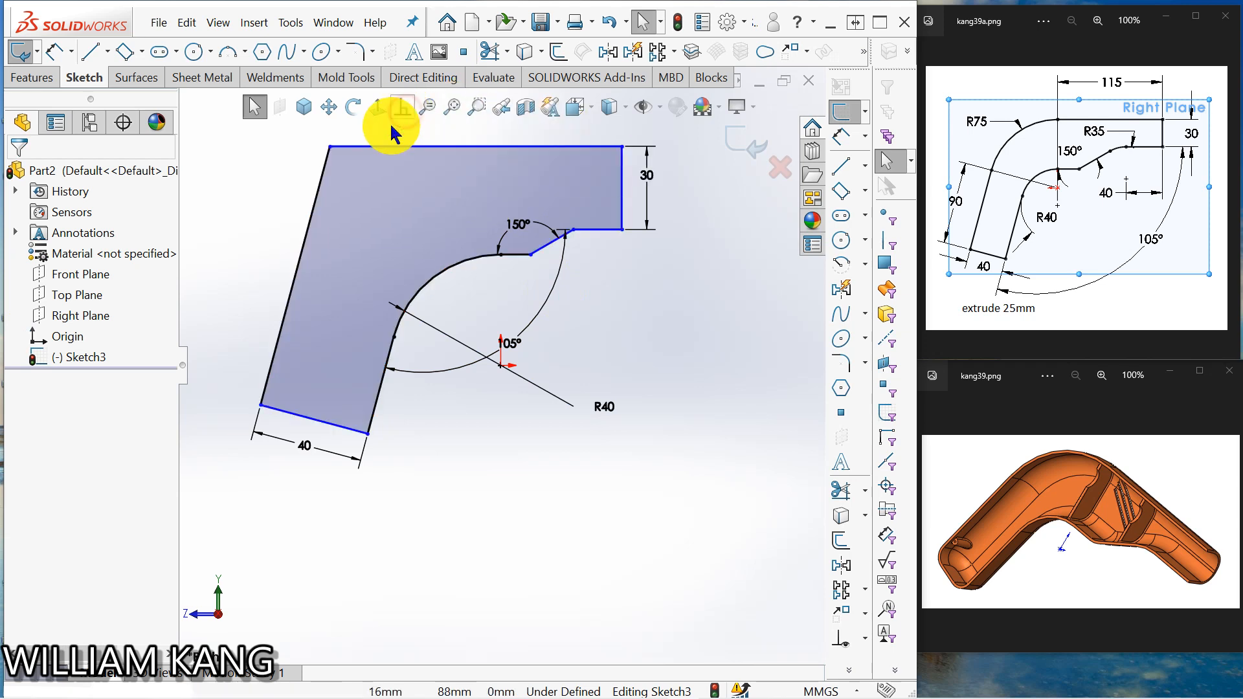
pyautogui.click(327, 145)
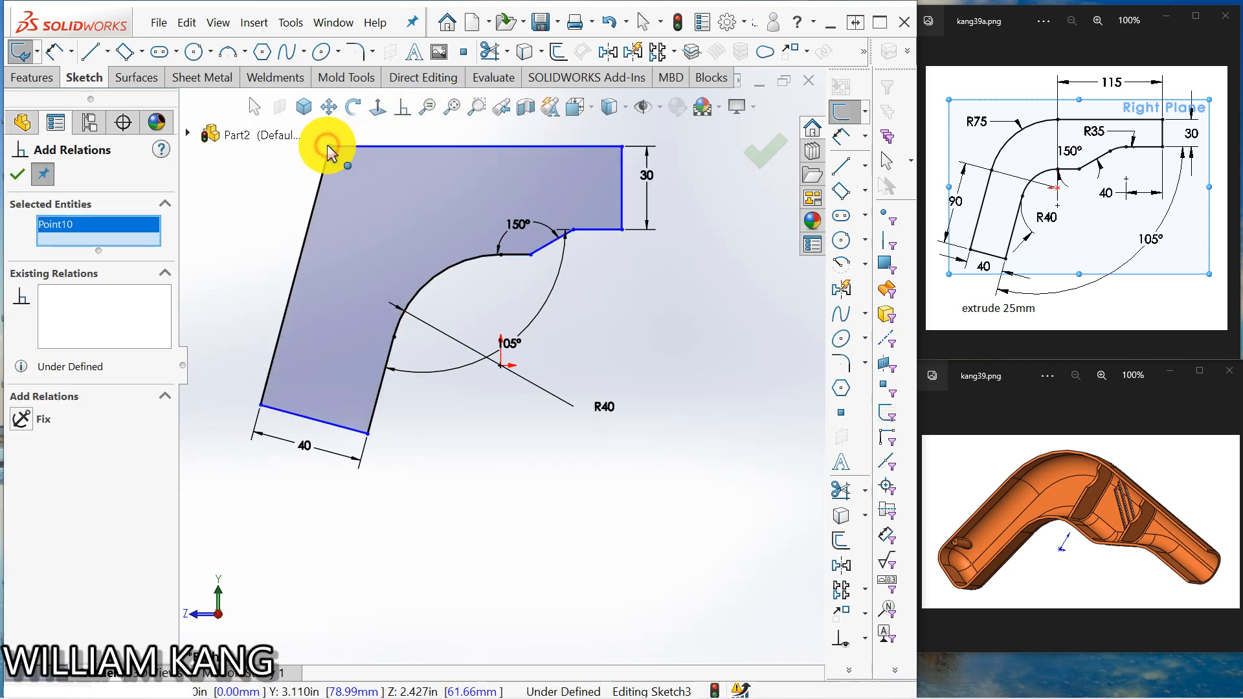
pyautogui.click(502, 366)
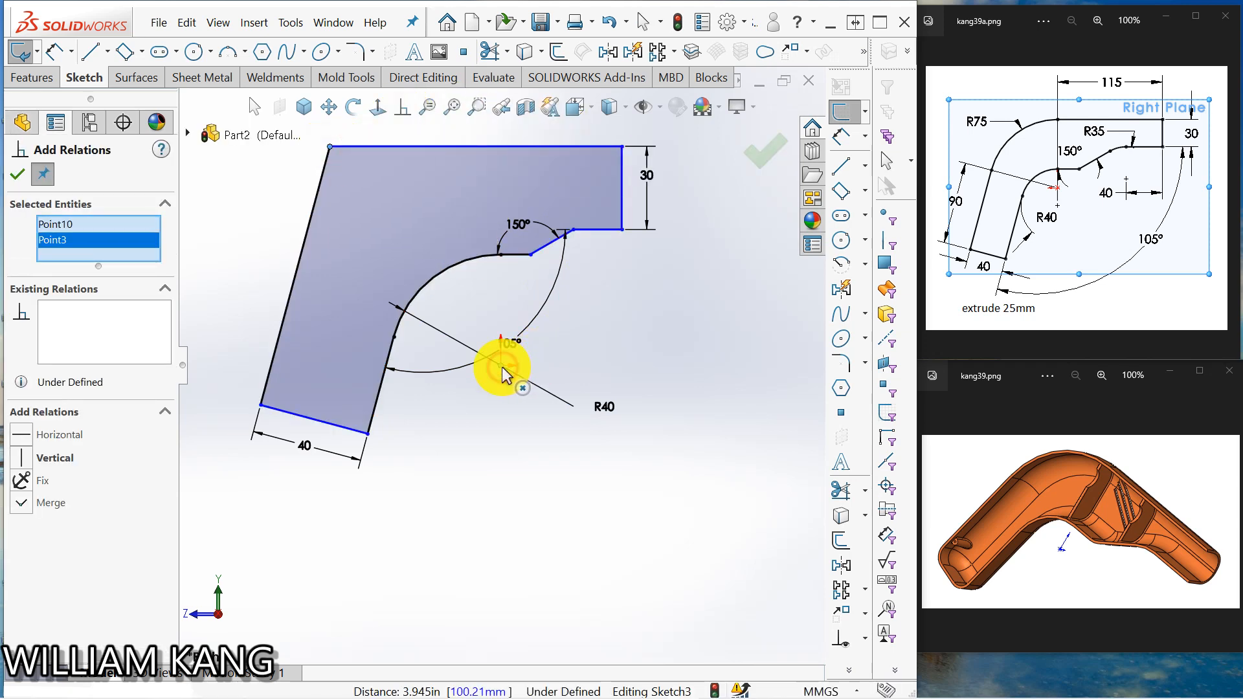
pyautogui.click(22, 458)
pyautogui.scroll(5, 286, 412)
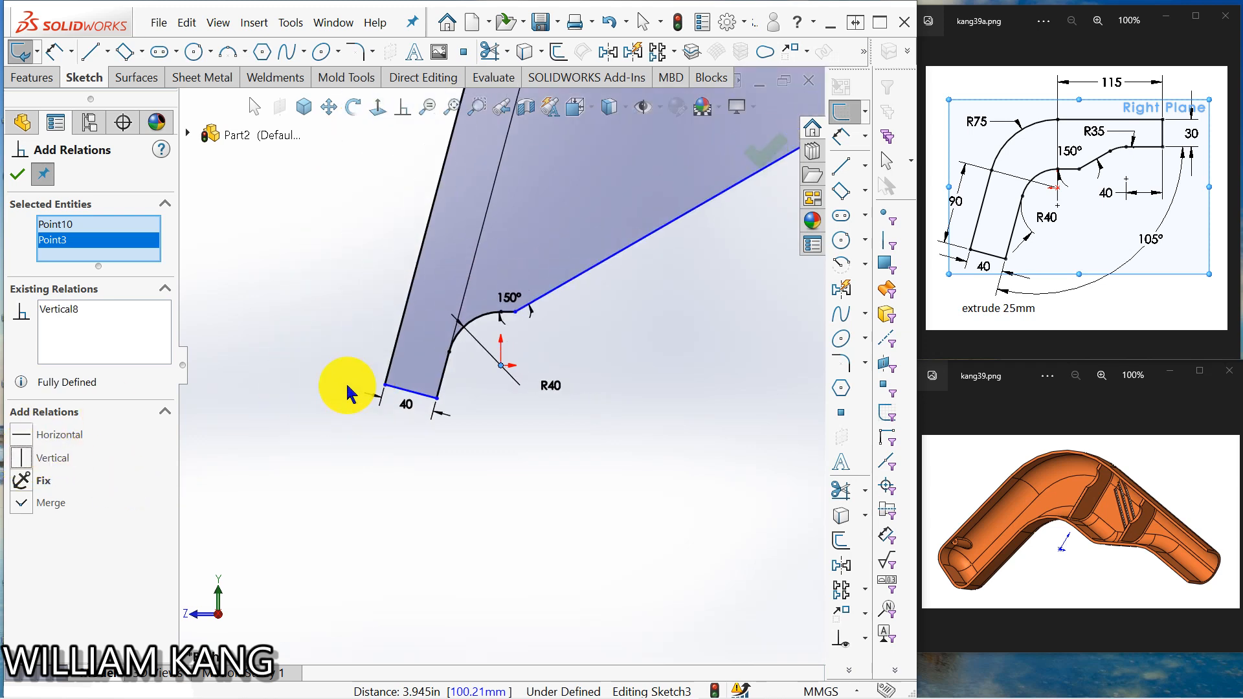
pyautogui.click(18, 174)
pyautogui.click(526, 245)
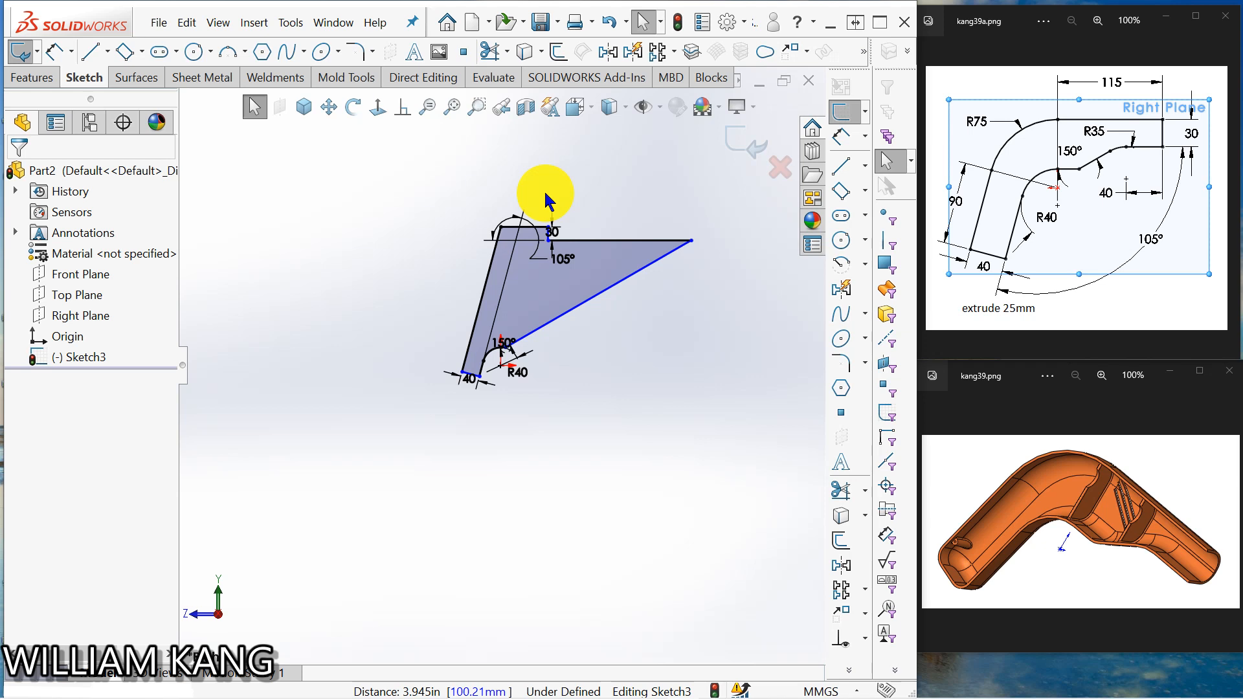
# Step: Undo the vertical relation between the outer corner and the origin, and move the profile's top line slightly upward
pyautogui.click(610, 25)
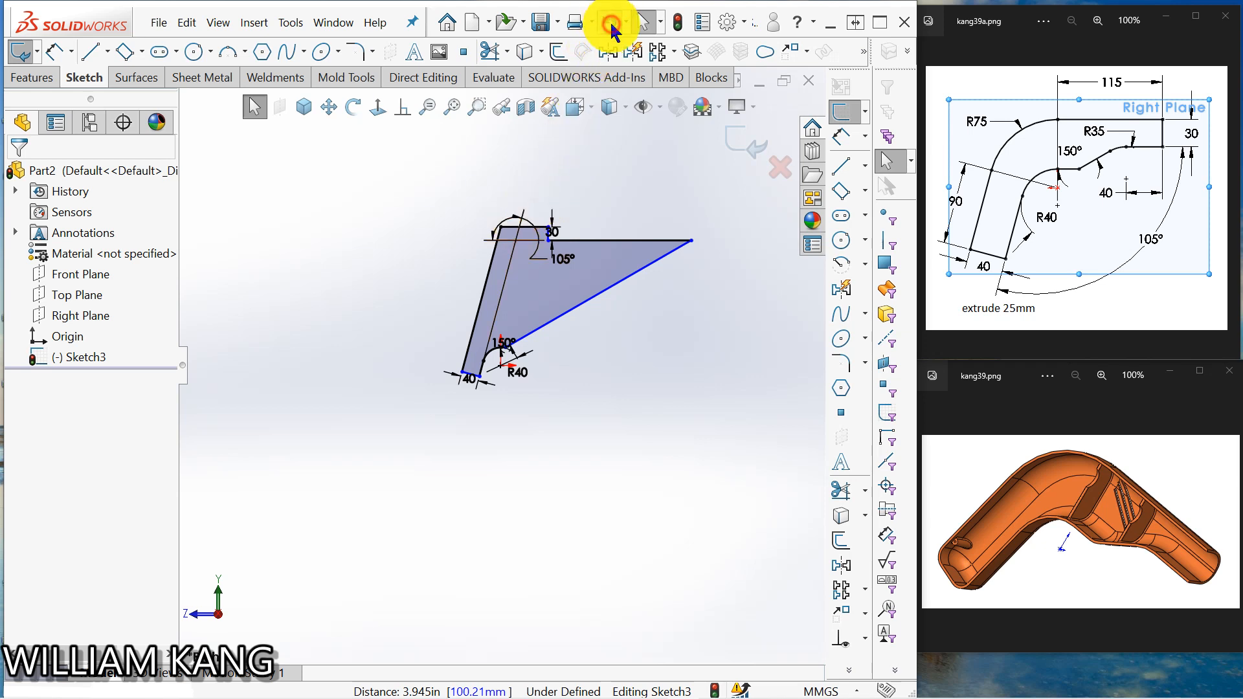
pyautogui.scroll(-5, 527, 337)
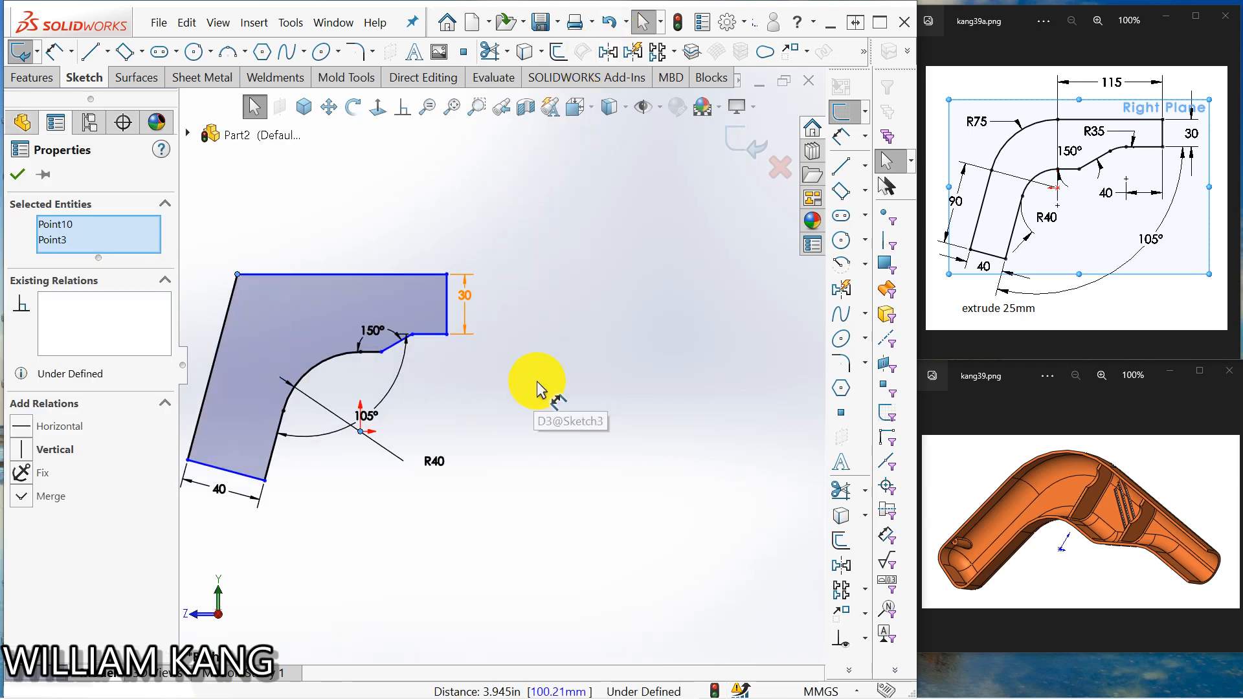
pyautogui.click(440, 364)
pyautogui.scroll(2, 433, 358)
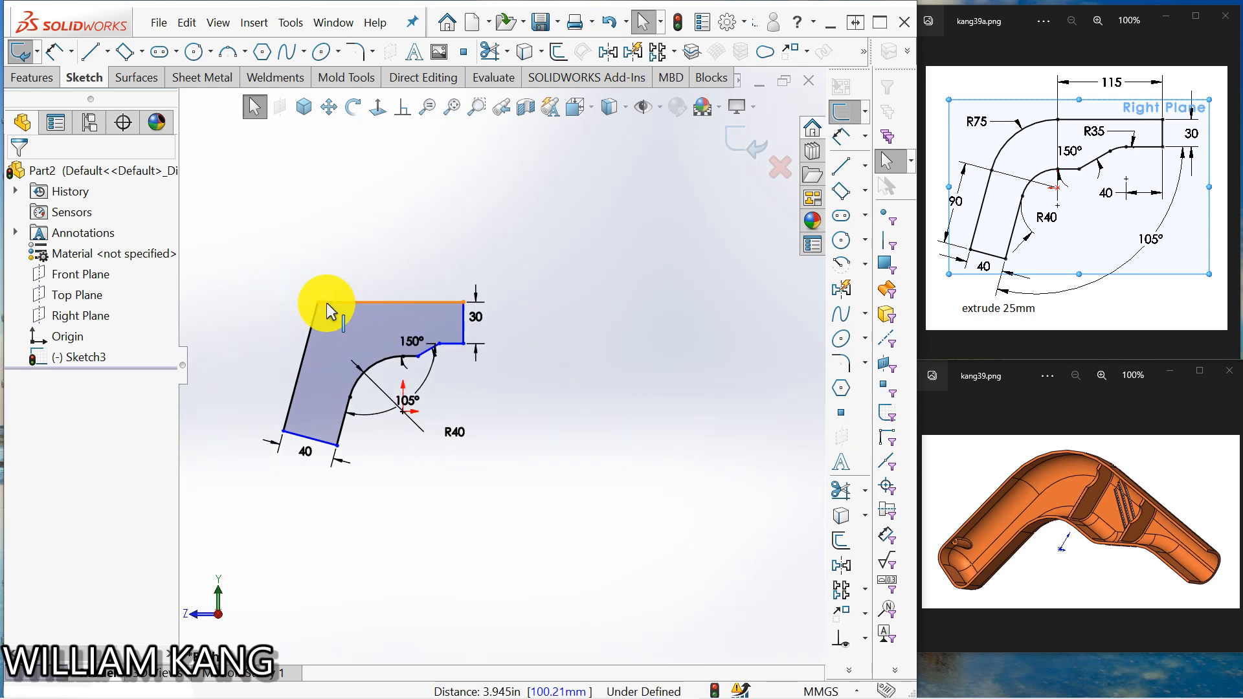
pyautogui.moveTo(316, 303)
pyautogui.mouseDown()
pyautogui.moveTo(363, 313)
pyautogui.moveTo(378, 297)
pyautogui.mouseUp()
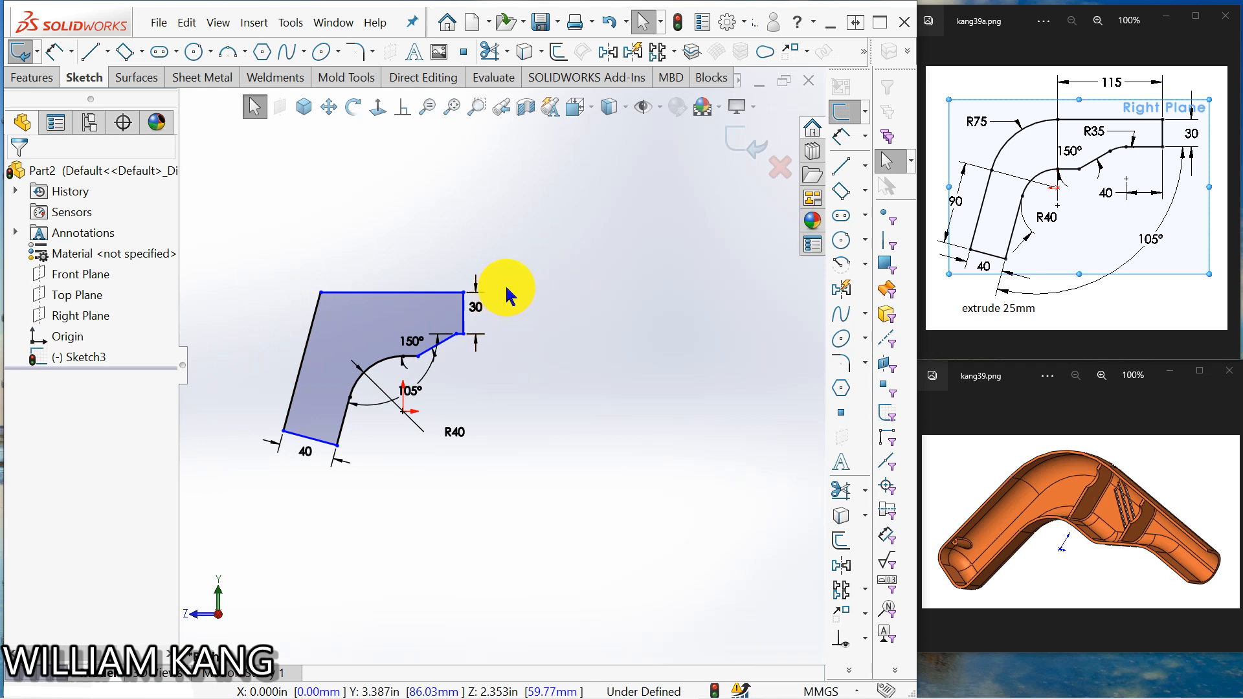
# Step: Add a 75 mm sketch fillet at the outer corner where the top line meets the outer slanted line
pyautogui.click(358, 63)
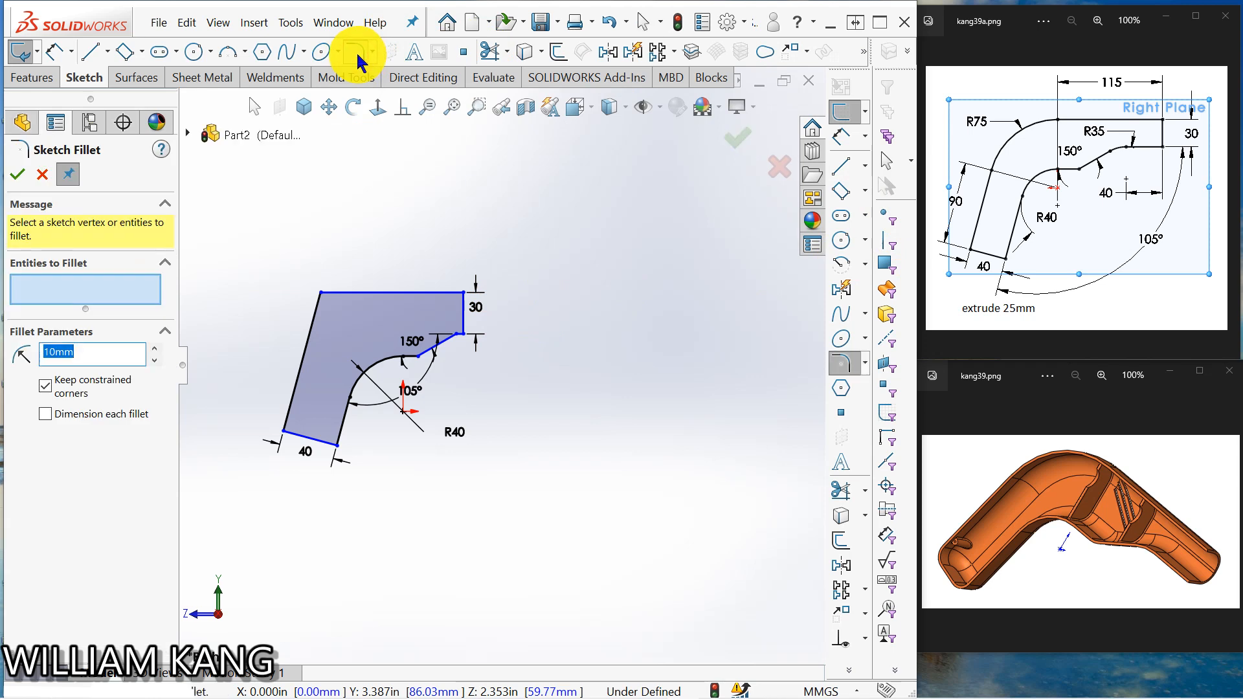
pyautogui.write('75')
pyautogui.press('Return')
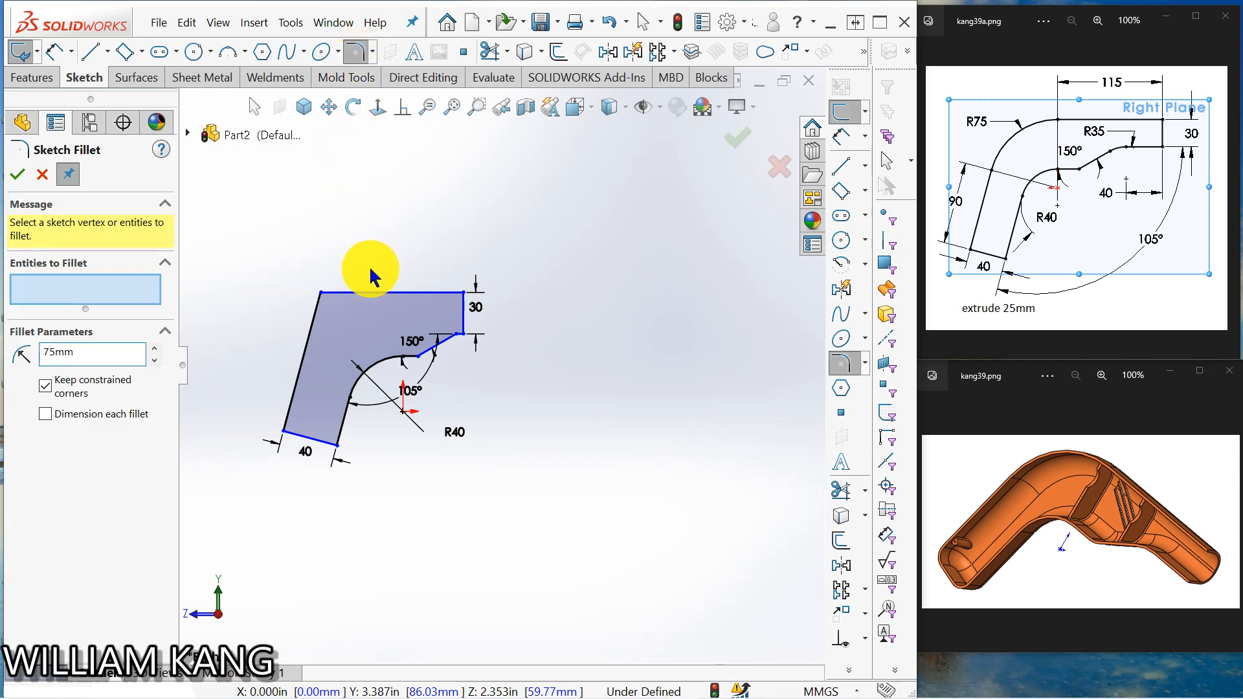
pyautogui.click(322, 294)
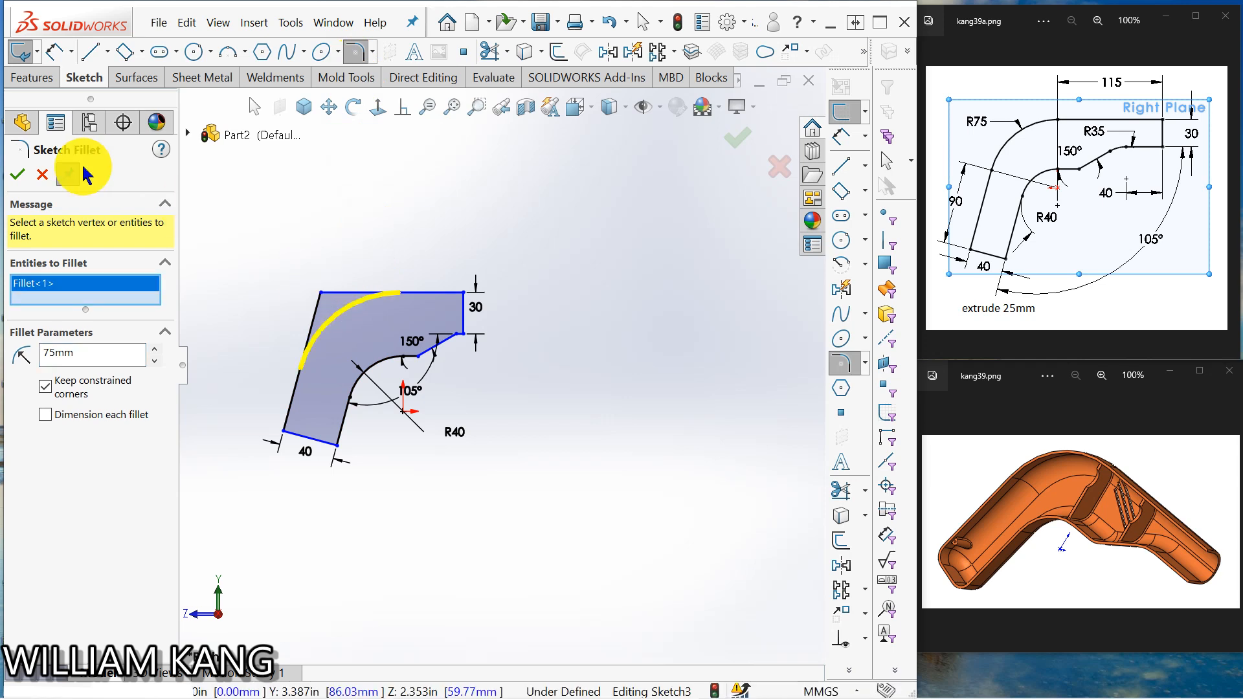
pyautogui.click(18, 174)
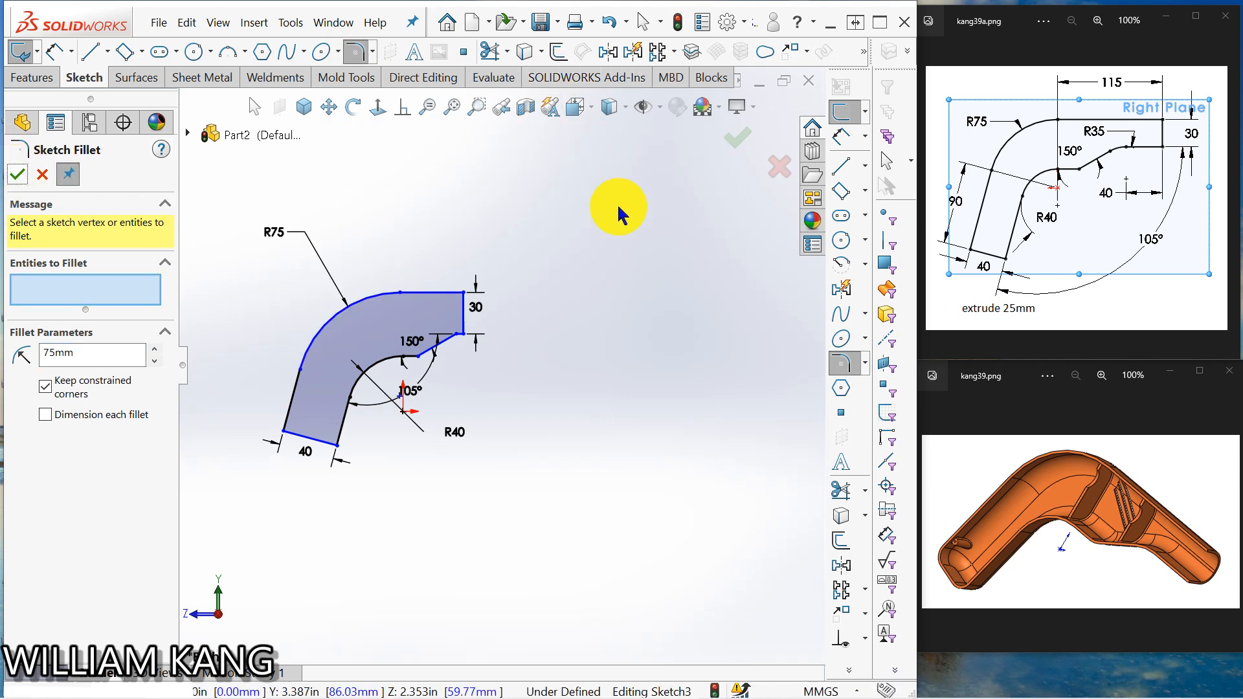
pyautogui.press('Escape')
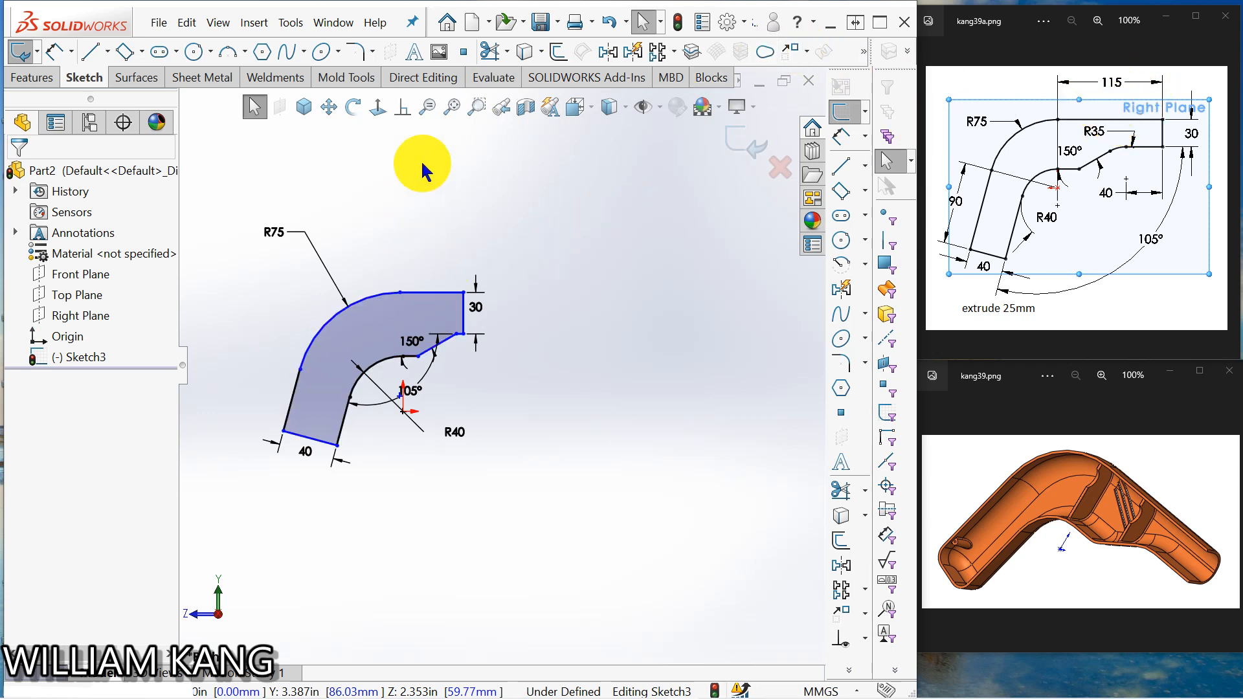
# Step: Add a vertical relation between the R75 fillet's upper endpoint and the origin
pyautogui.click(402, 109)
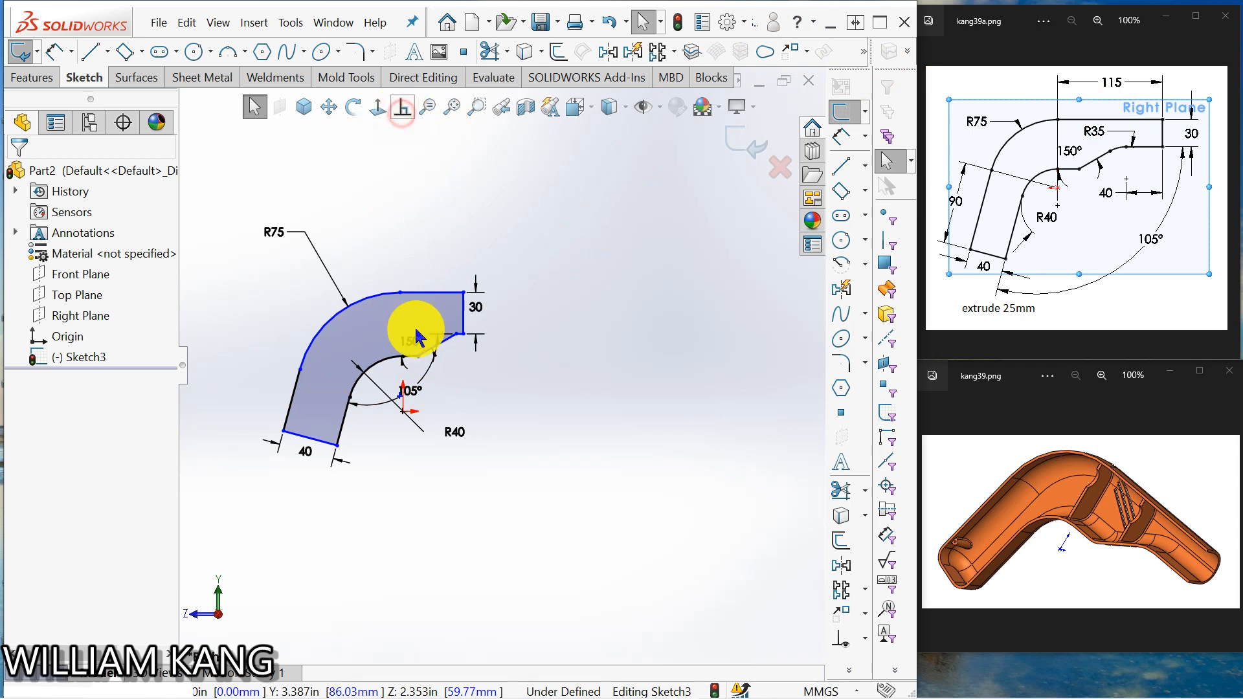
pyautogui.click(400, 293)
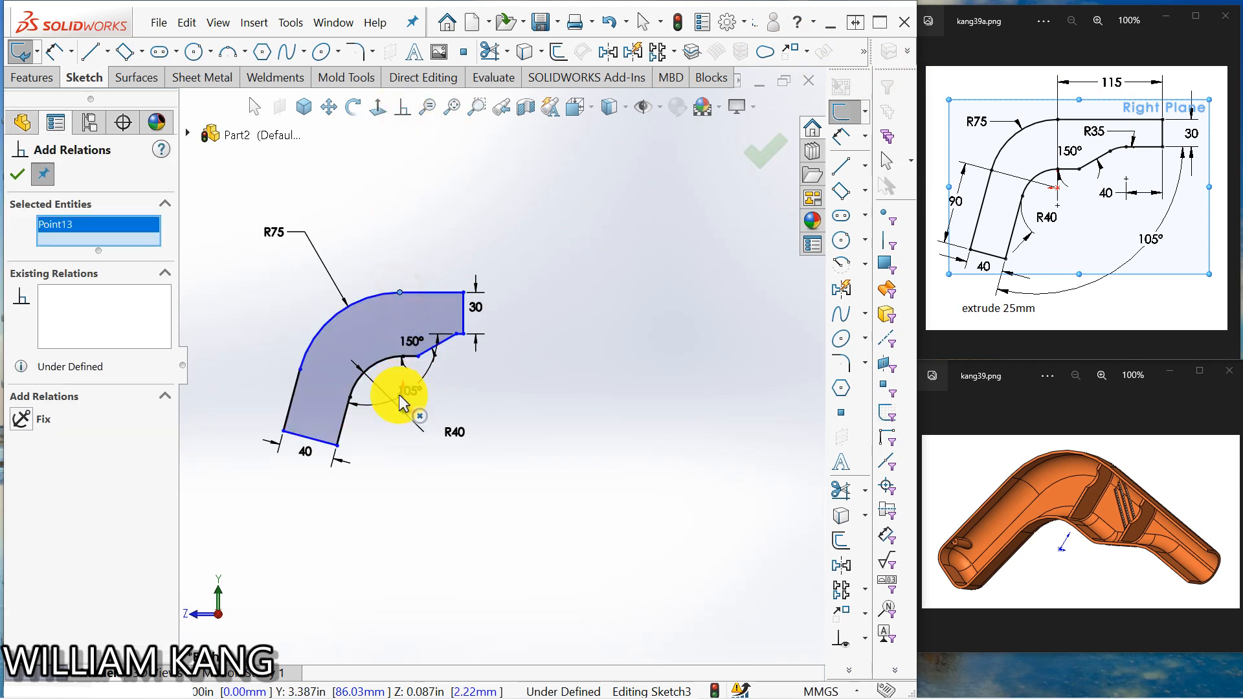
pyautogui.click(402, 412)
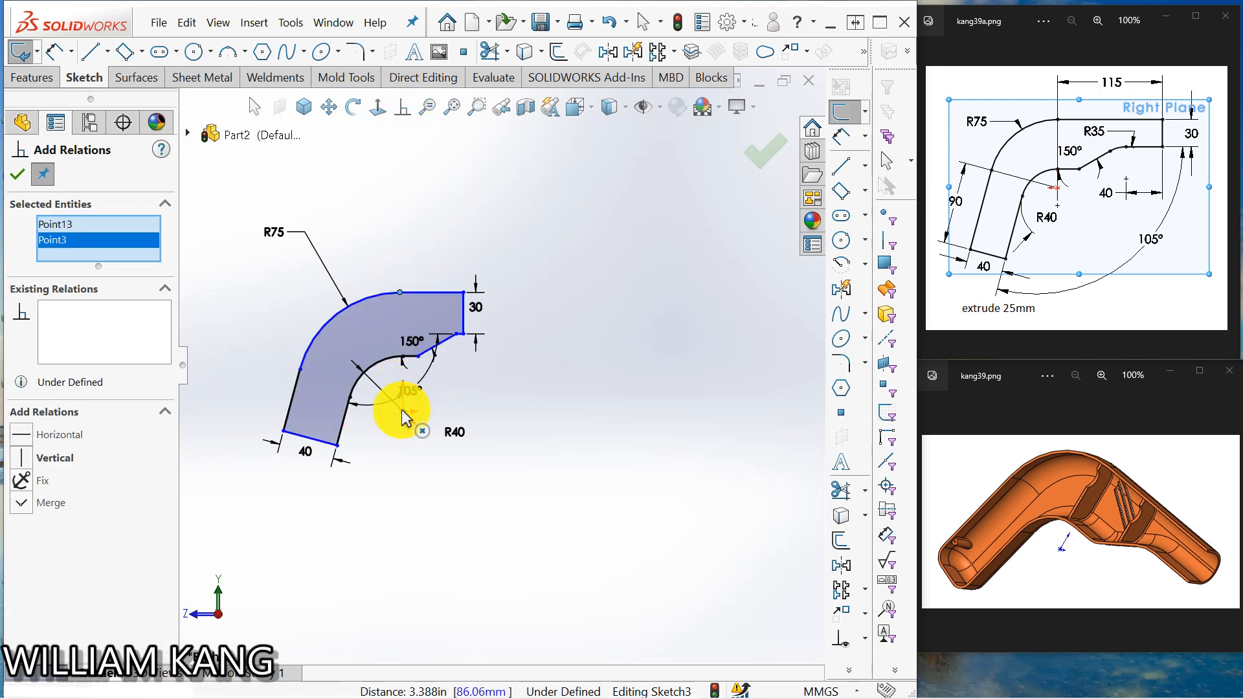
pyautogui.click(21, 460)
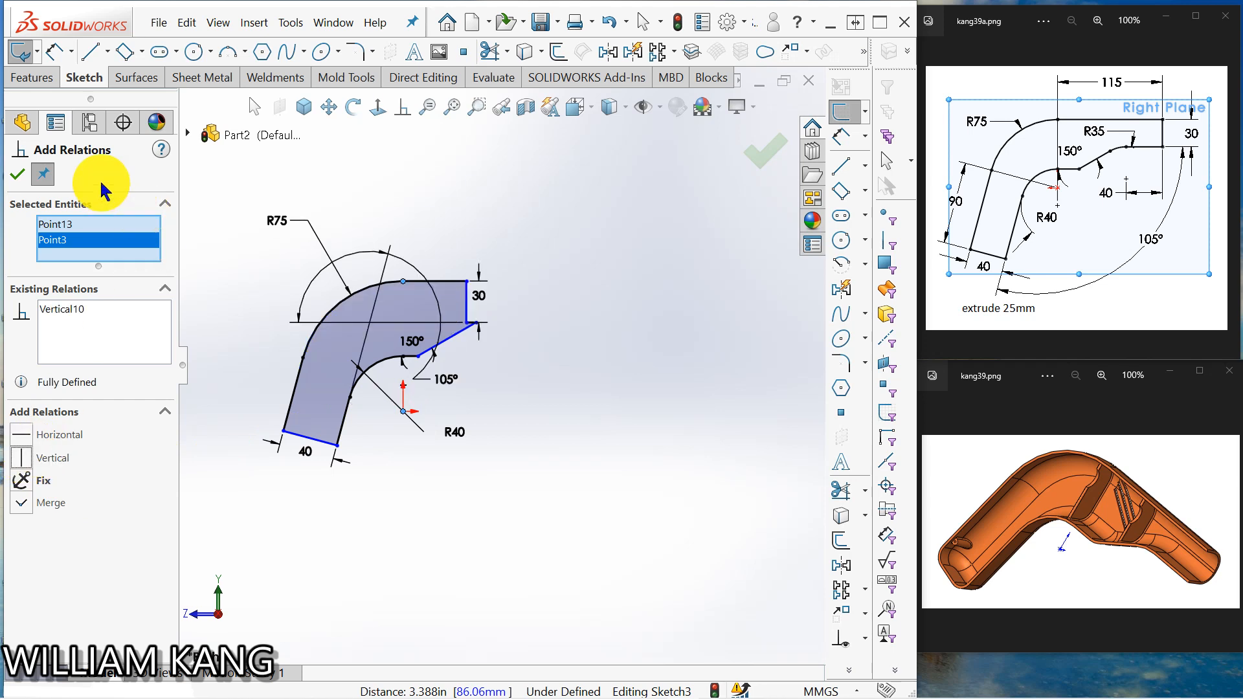
pyautogui.click(17, 174)
pyautogui.click(617, 321)
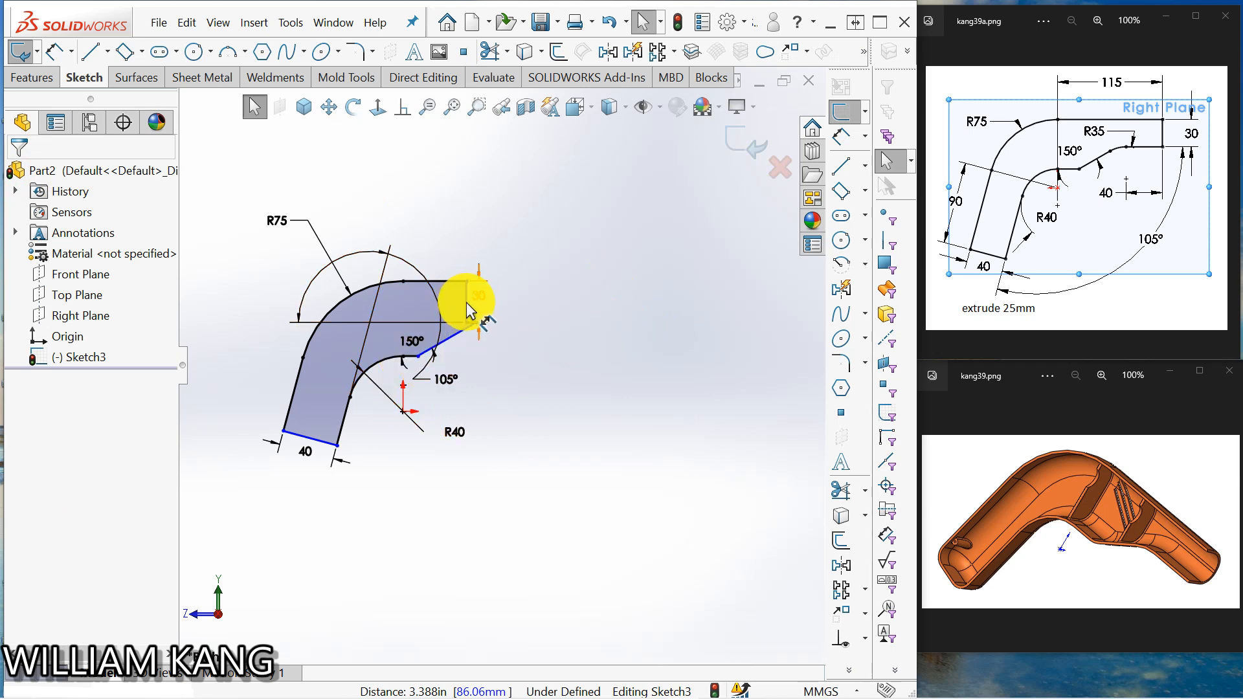
# Step: Stretch the horizontal arm outward by its lower end corner and place the 30 mm dimension just beyond the arm's end
pyautogui.click(556, 304)
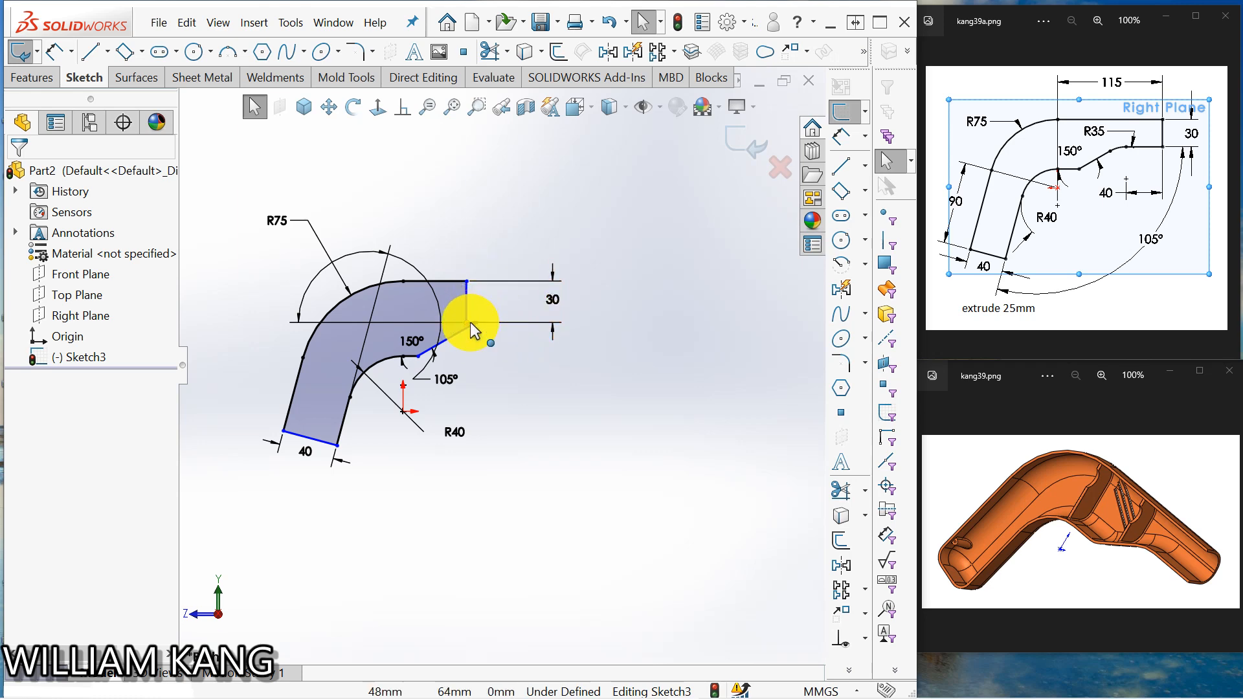
pyautogui.moveTo(469, 322); pyautogui.dragTo(534, 335)
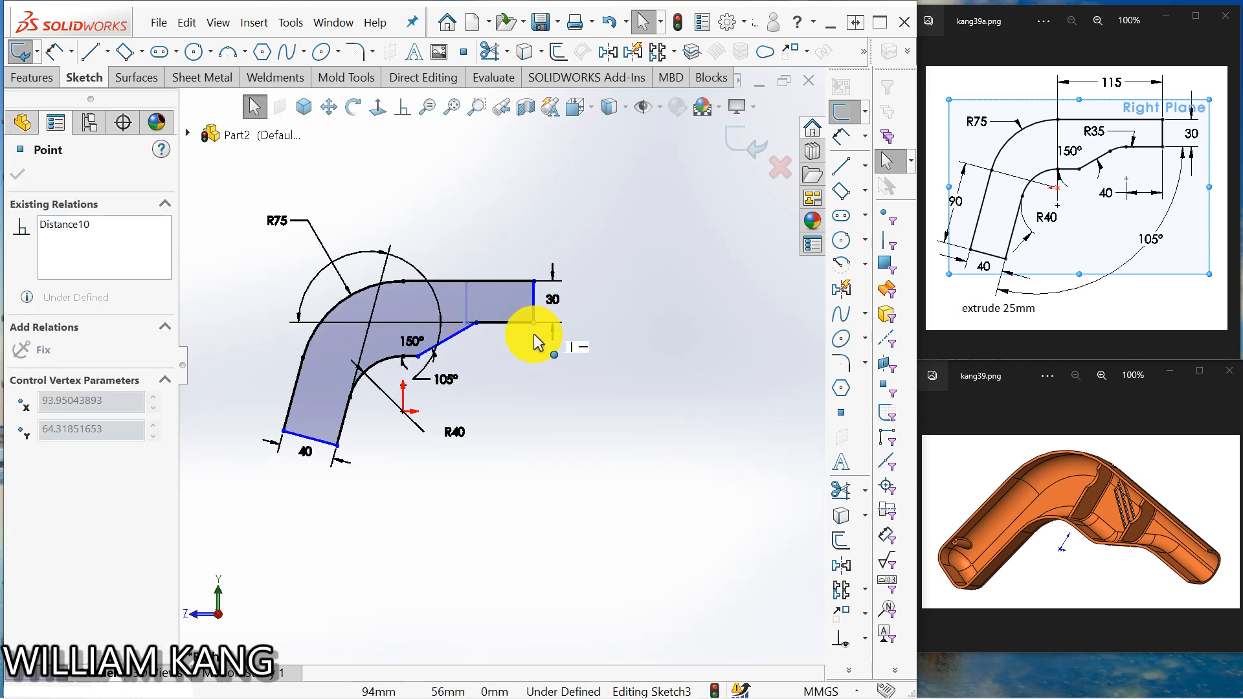
pyautogui.click(511, 367)
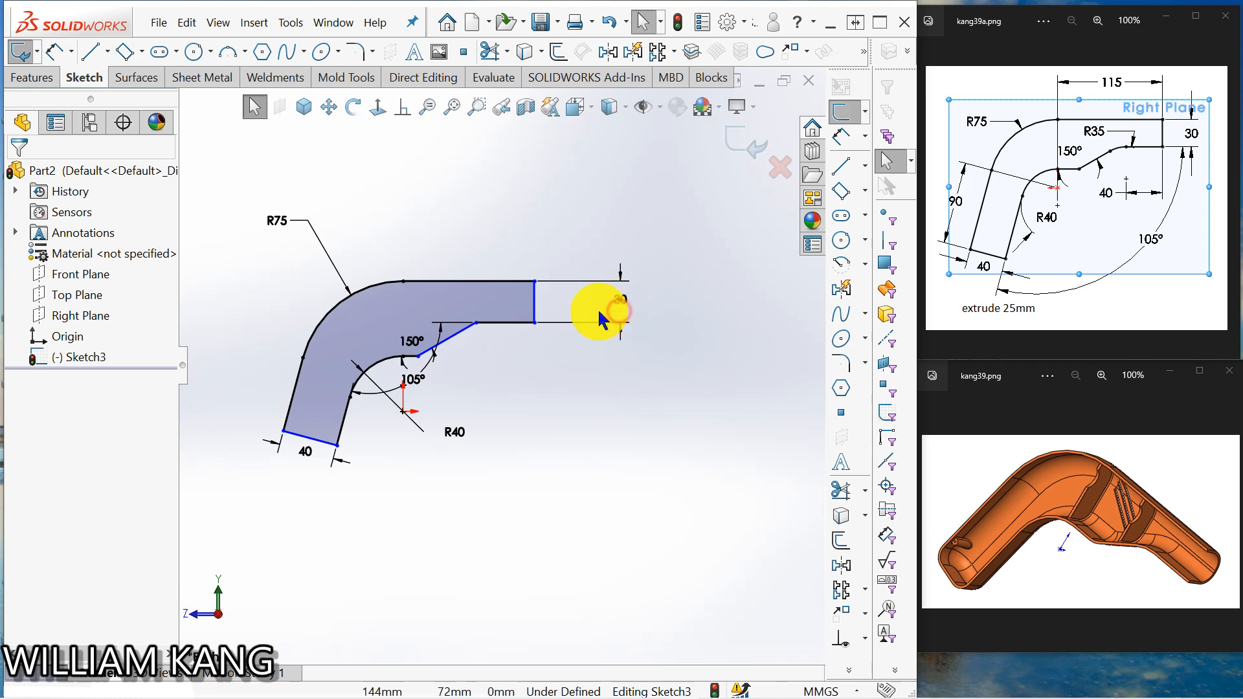
pyautogui.moveTo(610, 300); pyautogui.dragTo(572, 301)
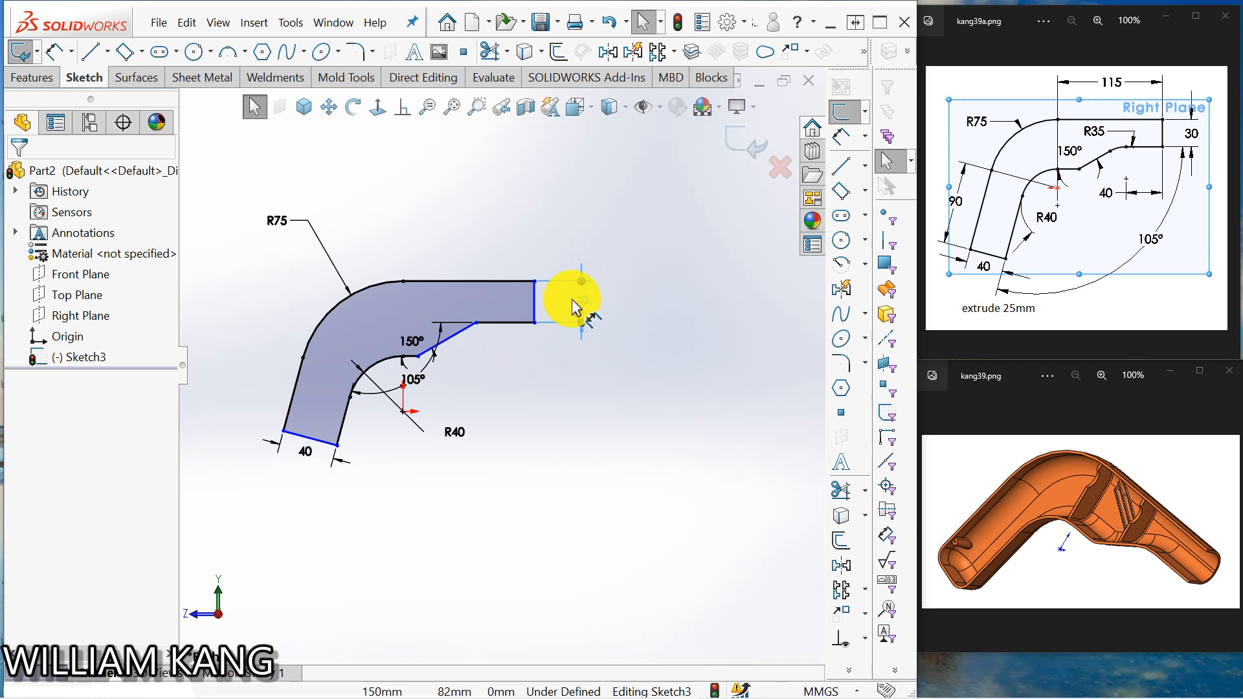
# Step: Dimension the profile's top horizontal line as 115 mm, placing the dimension above the line
pyautogui.click(841, 136)
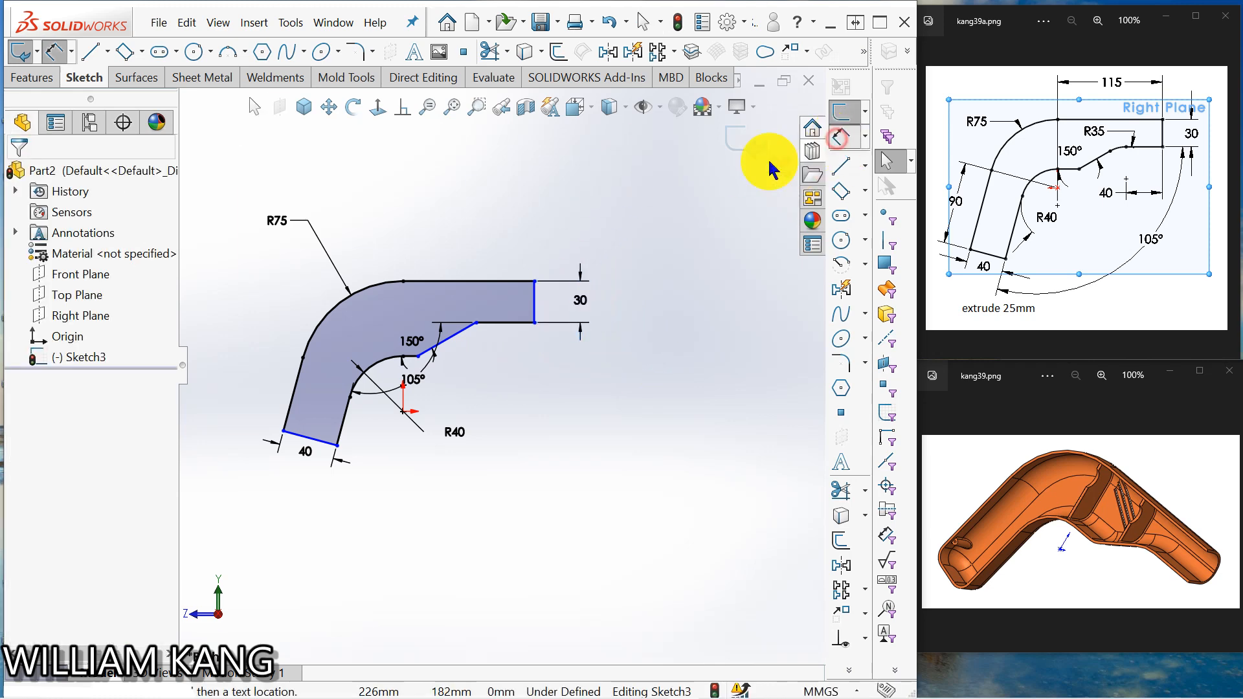
pyautogui.click(460, 275)
pyautogui.click(457, 282)
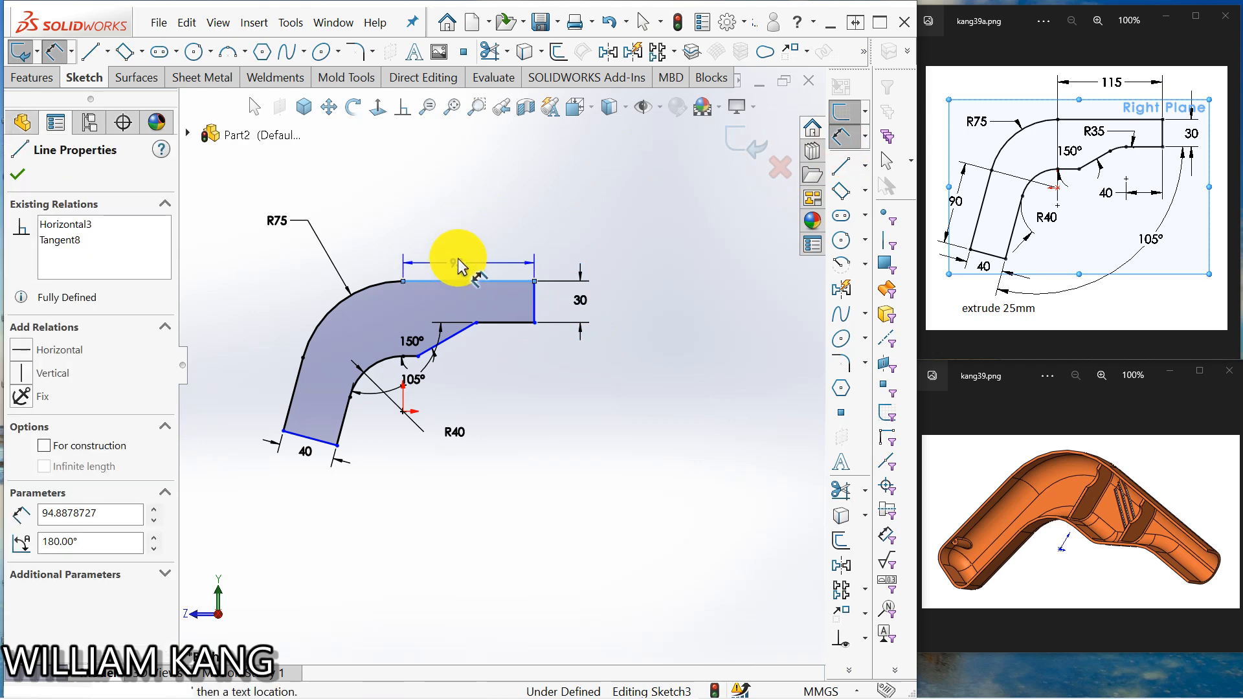
pyautogui.click(460, 264)
pyautogui.write('95')
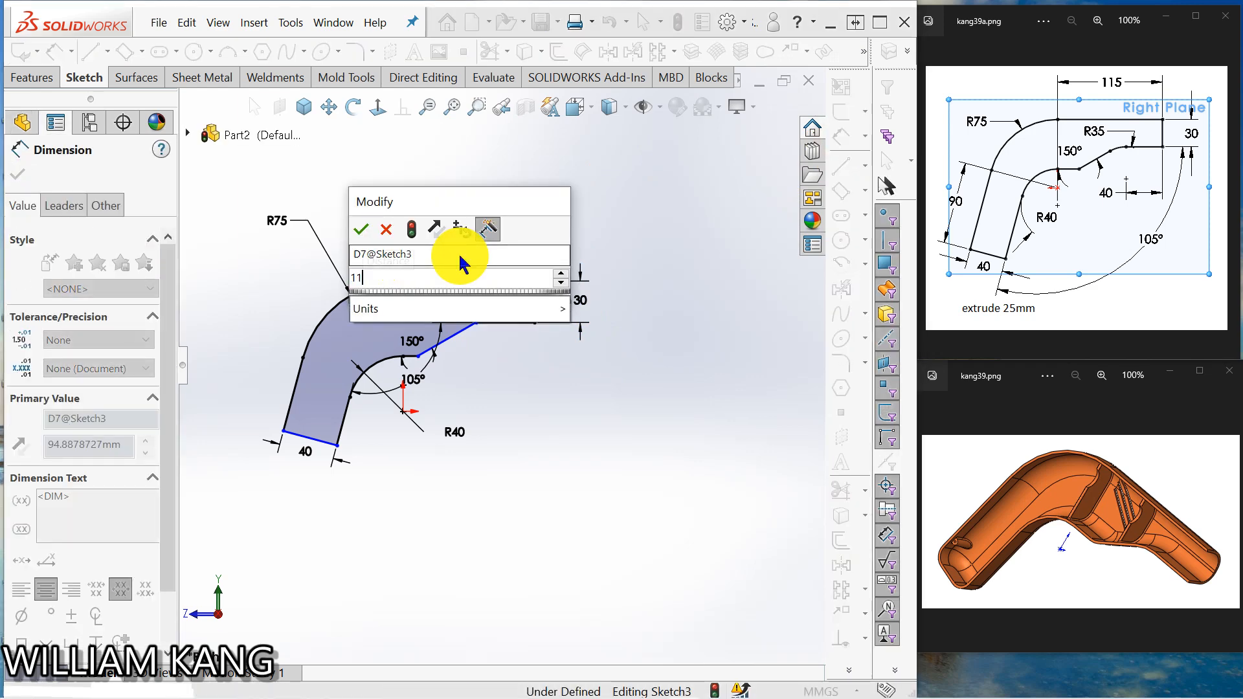
pyautogui.press('Return')
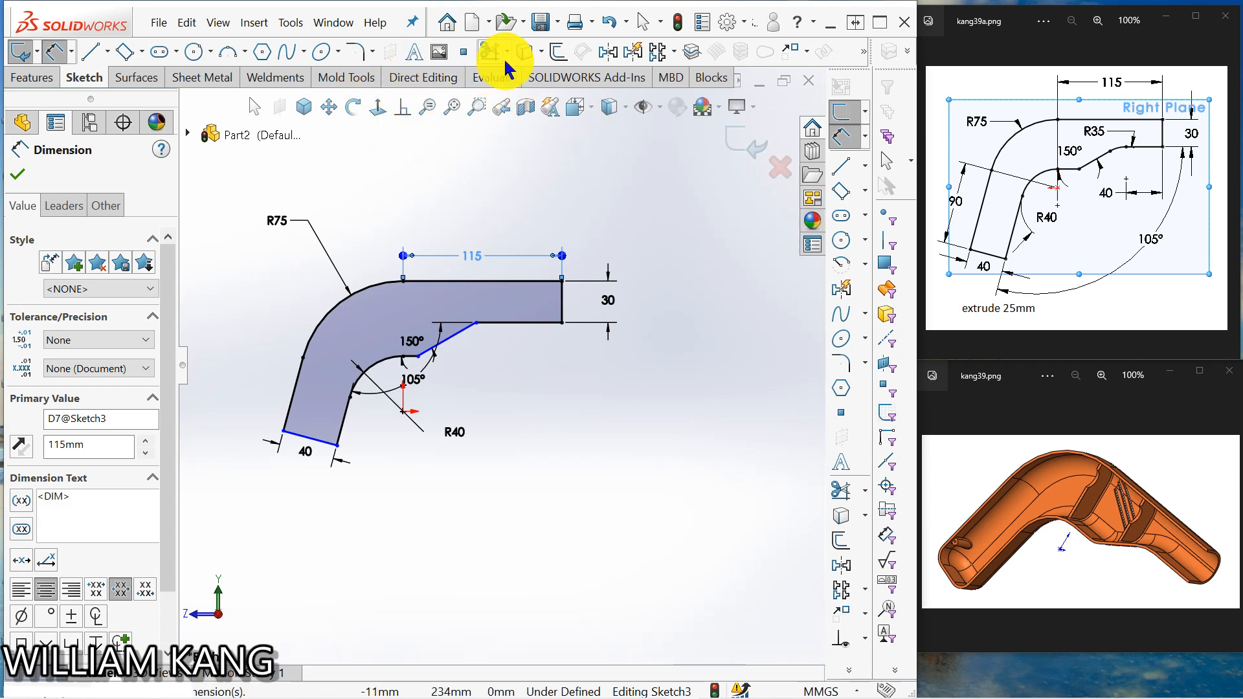
pyautogui.click(20, 176)
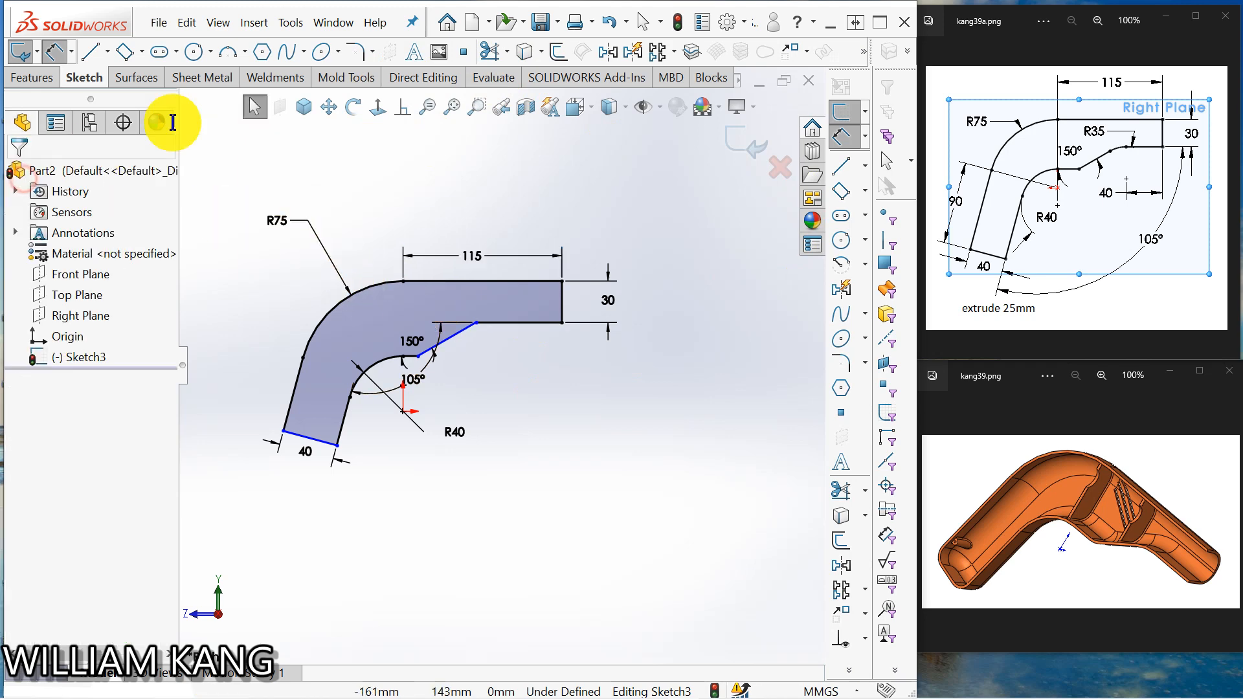
# Step: Add a 35 mm sketch fillet where the short sloped line meets the arm's lower horizontal line
pyautogui.click(357, 51)
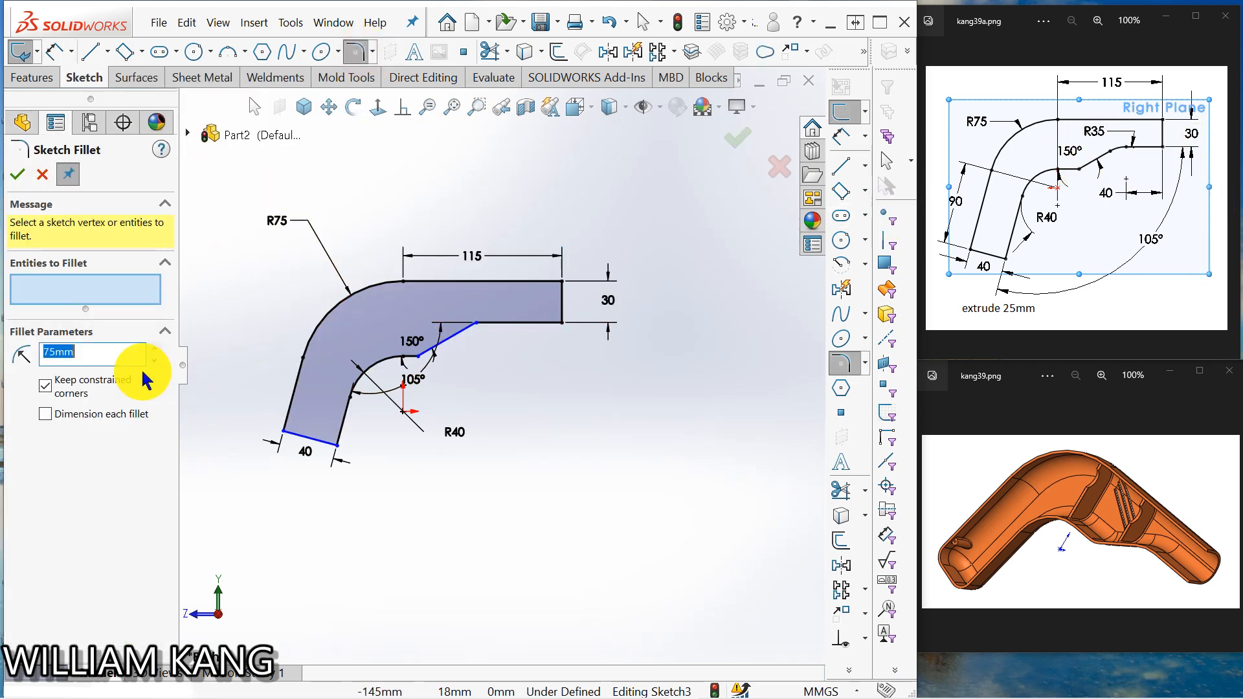
pyautogui.write('3')
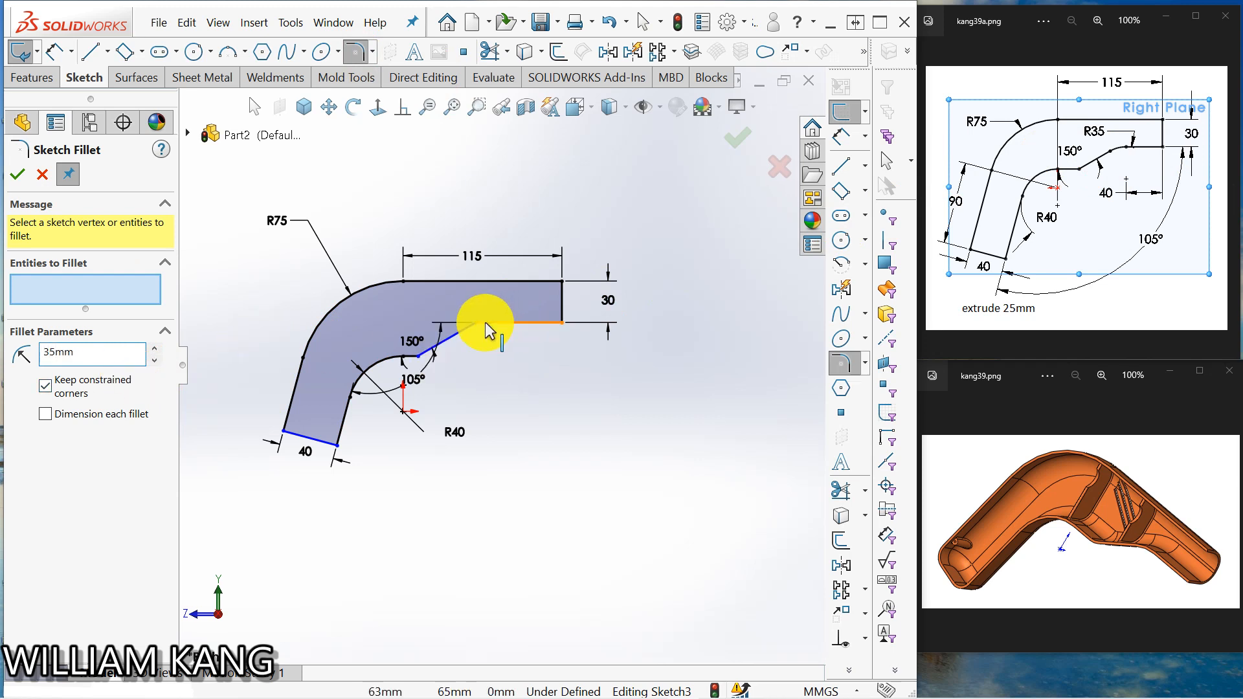
pyautogui.click(477, 321)
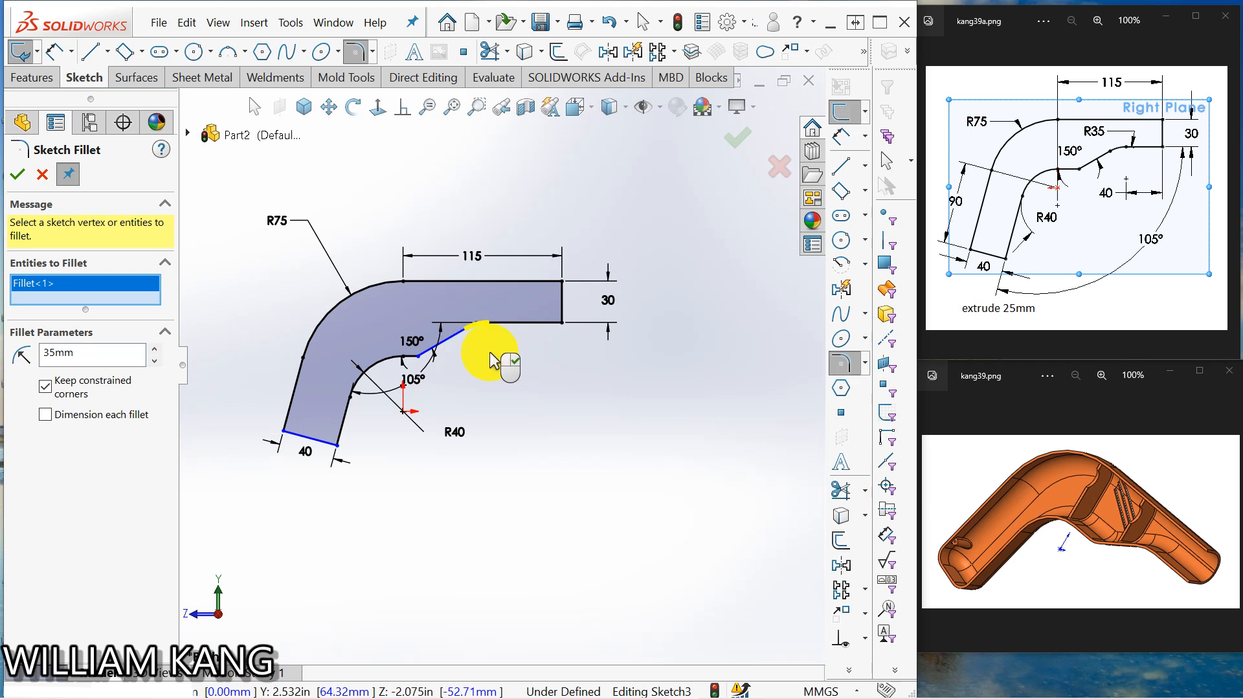
pyautogui.click(21, 173)
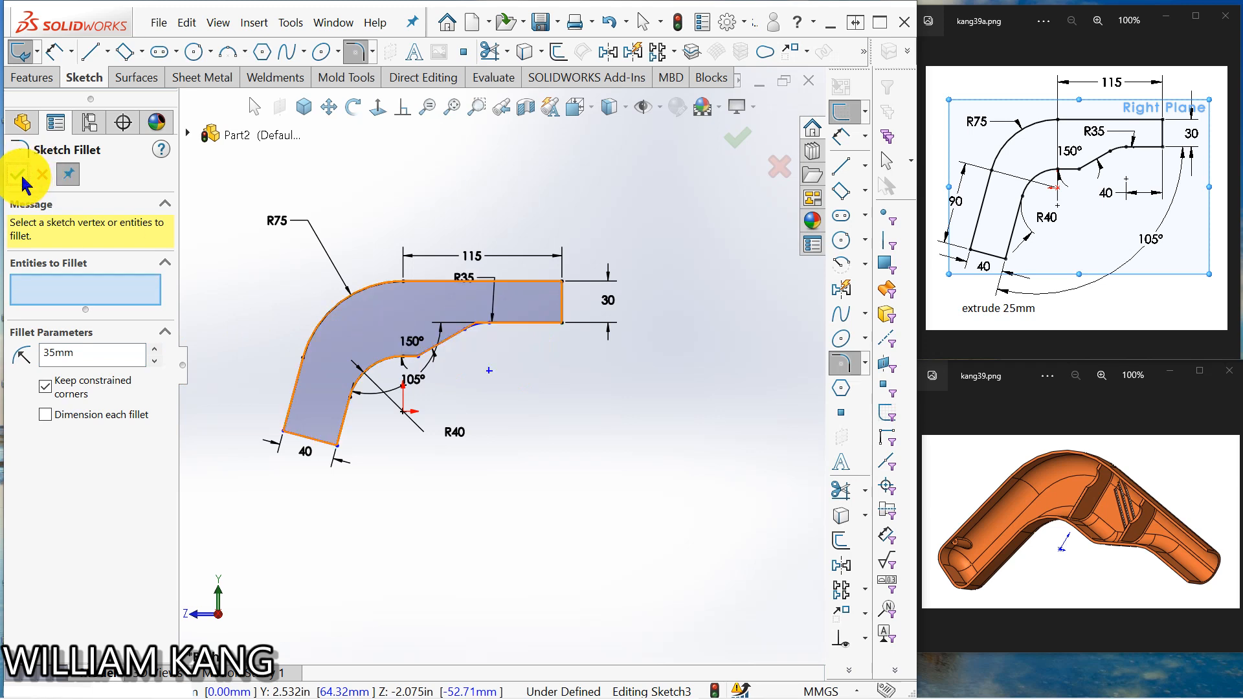
pyautogui.press('Escape')
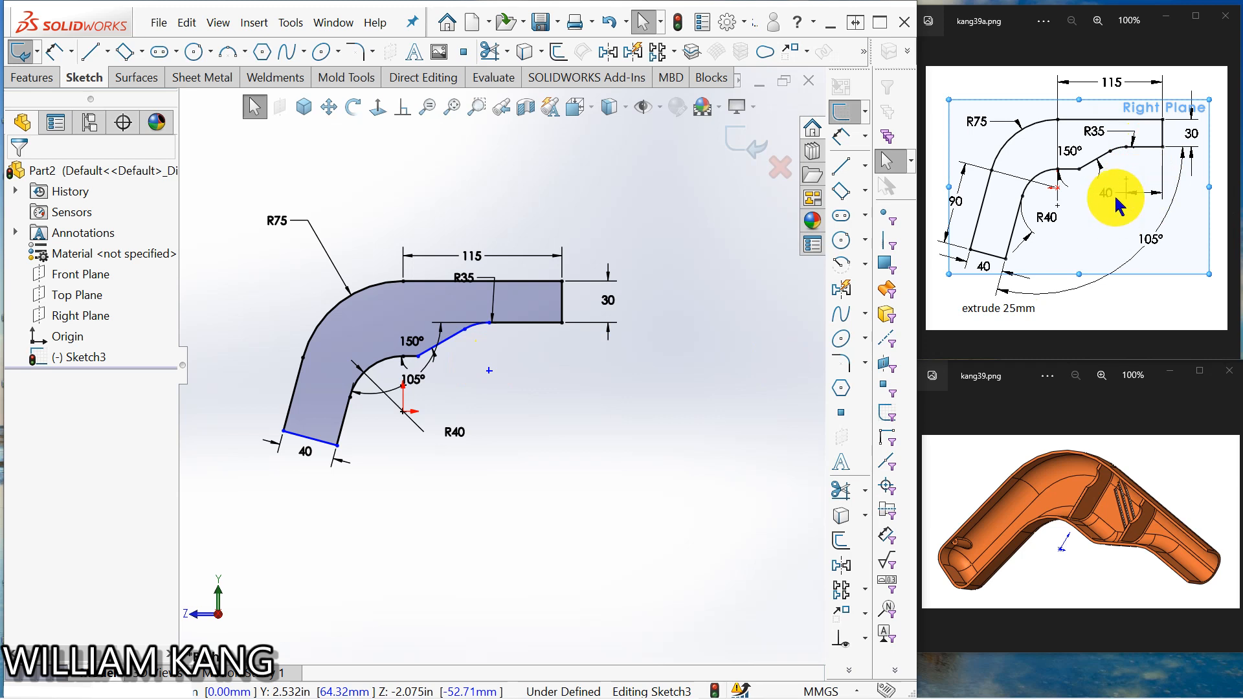
# Step: Dimension the arm's lower horizontal line as 40 mm, placing the dimension below the line
pyautogui.click(843, 136)
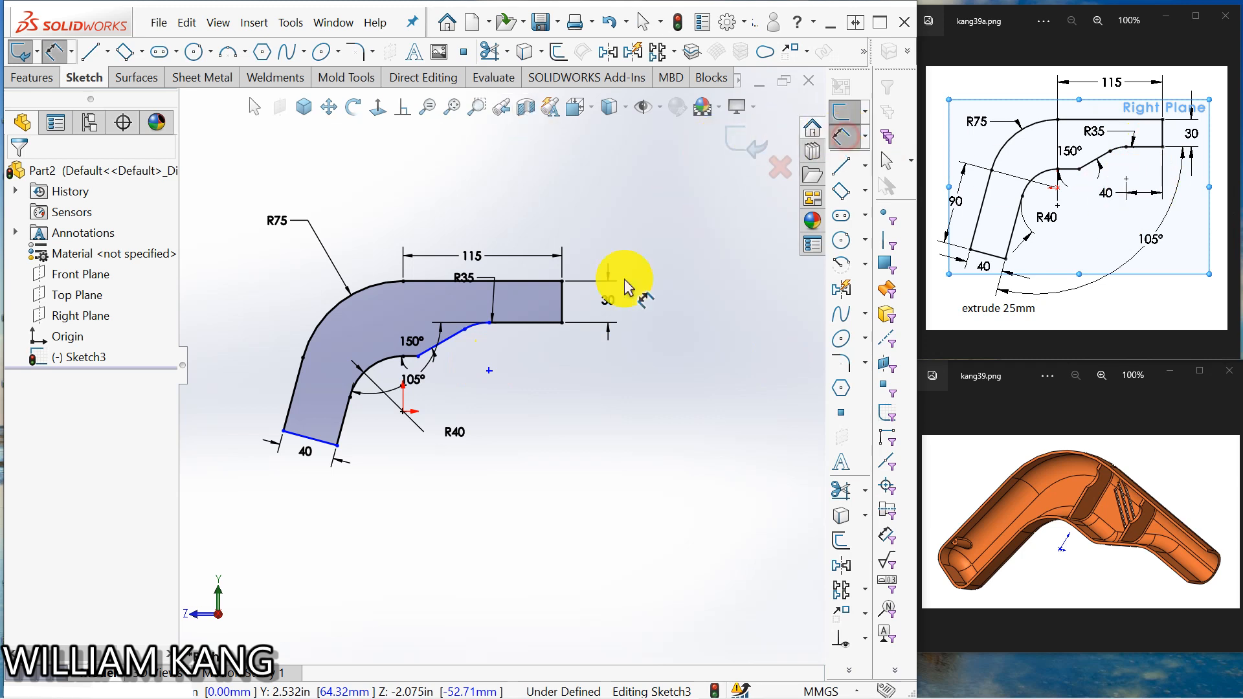
pyautogui.click(624, 287)
pyautogui.click(516, 324)
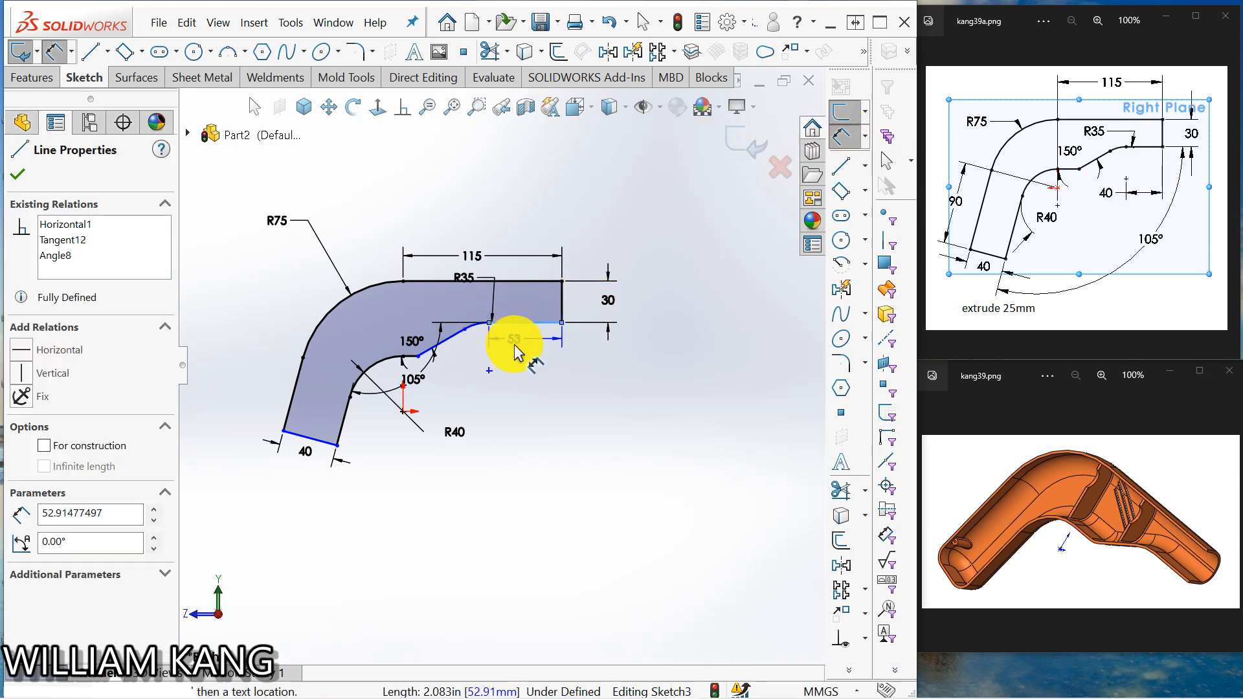
pyautogui.click(520, 349)
pyautogui.write('40')
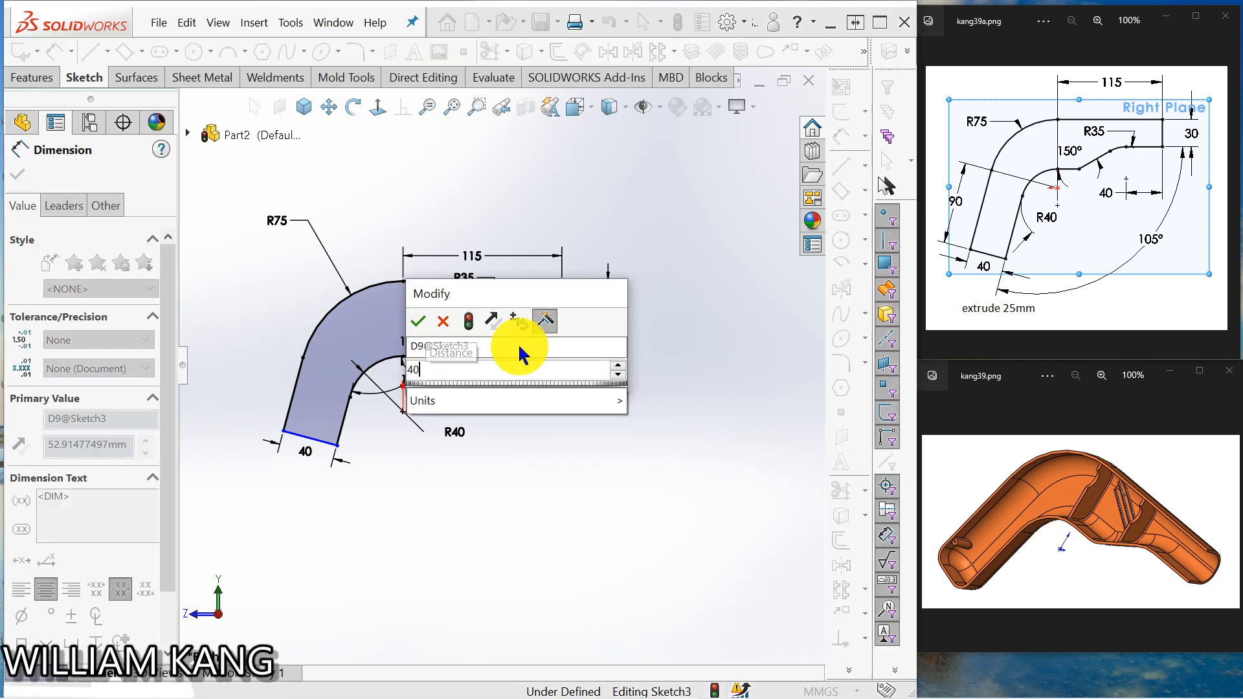
pyautogui.press('Return')
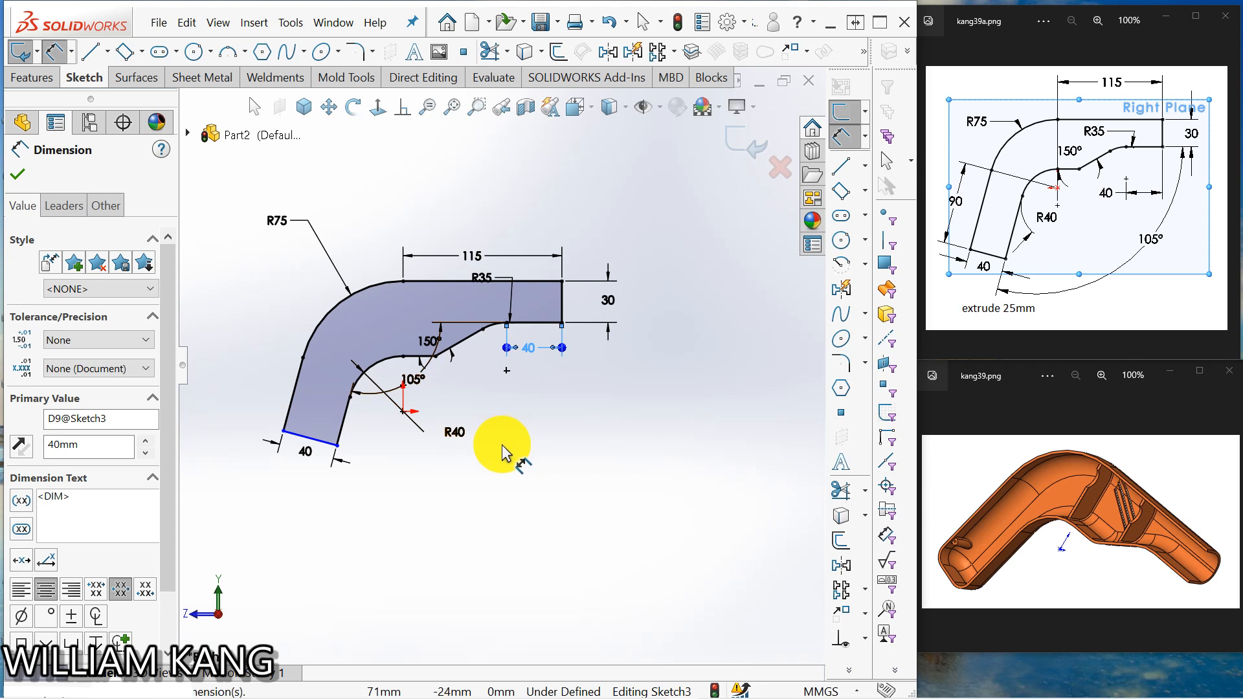
# Step: Dimension the outer line of the slanted leg as 90 mm, placing the dimension alongside the leg
pyautogui.click(292, 396)
pyautogui.click(278, 387)
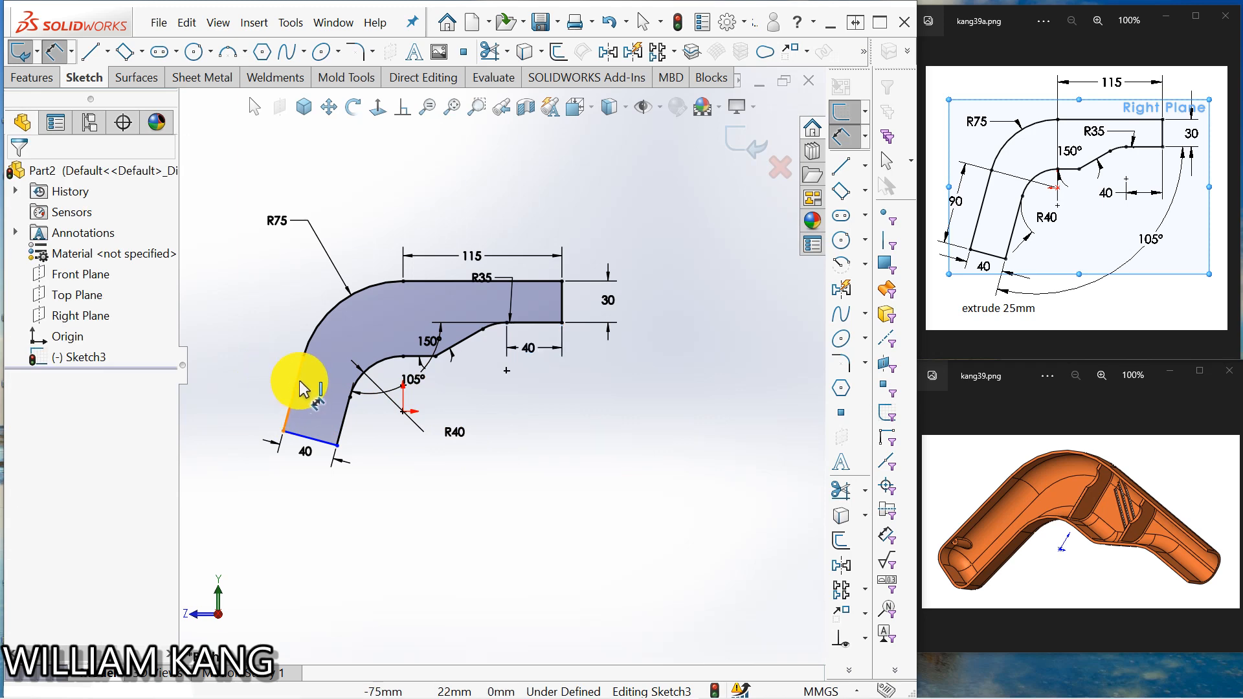
pyautogui.click(295, 390)
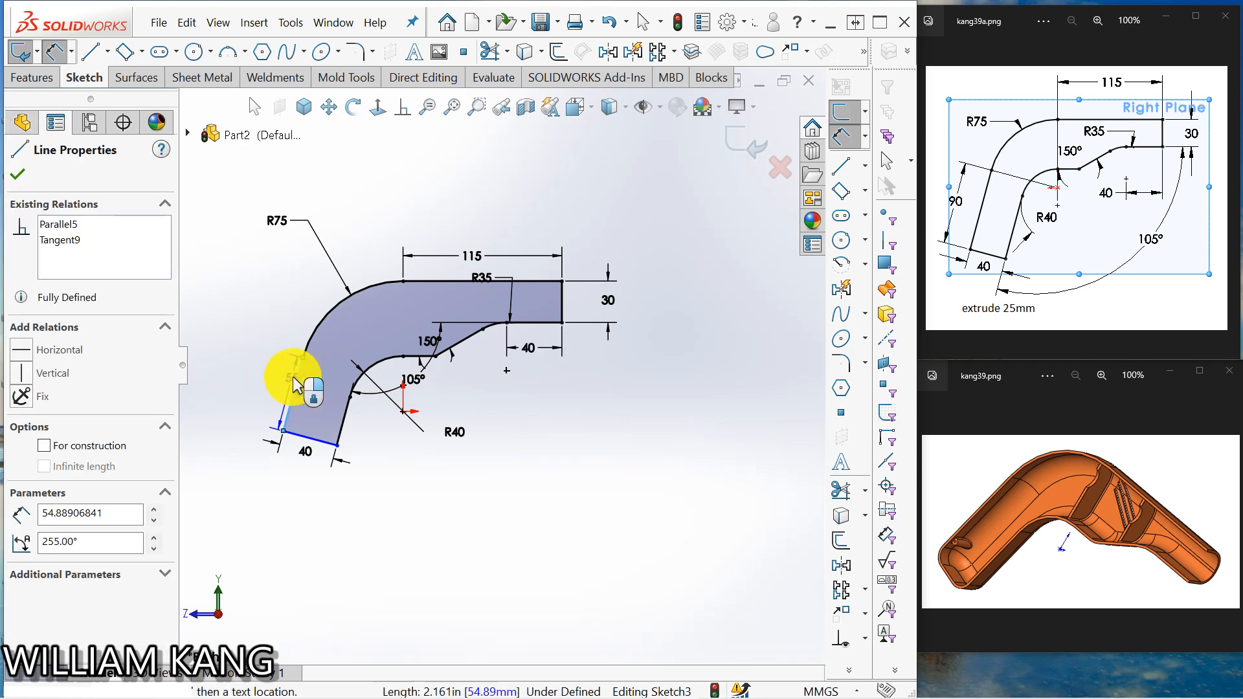
pyautogui.click(293, 377)
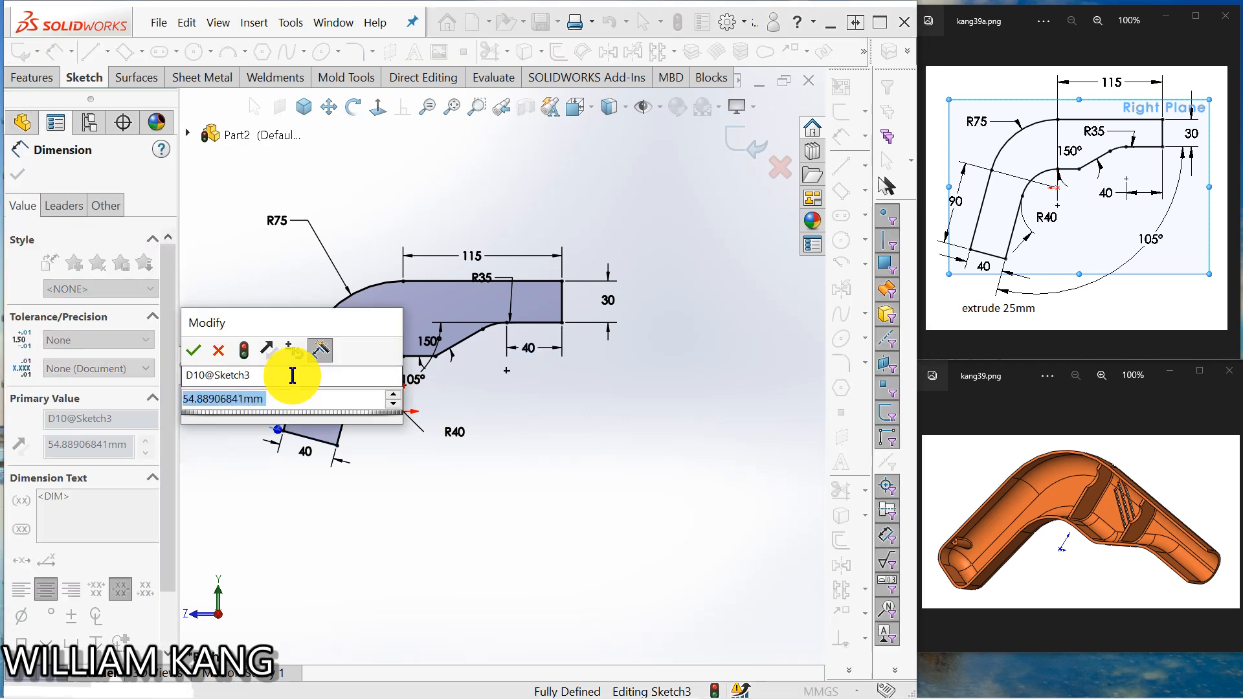
pyautogui.write('90')
pyautogui.press('Return')
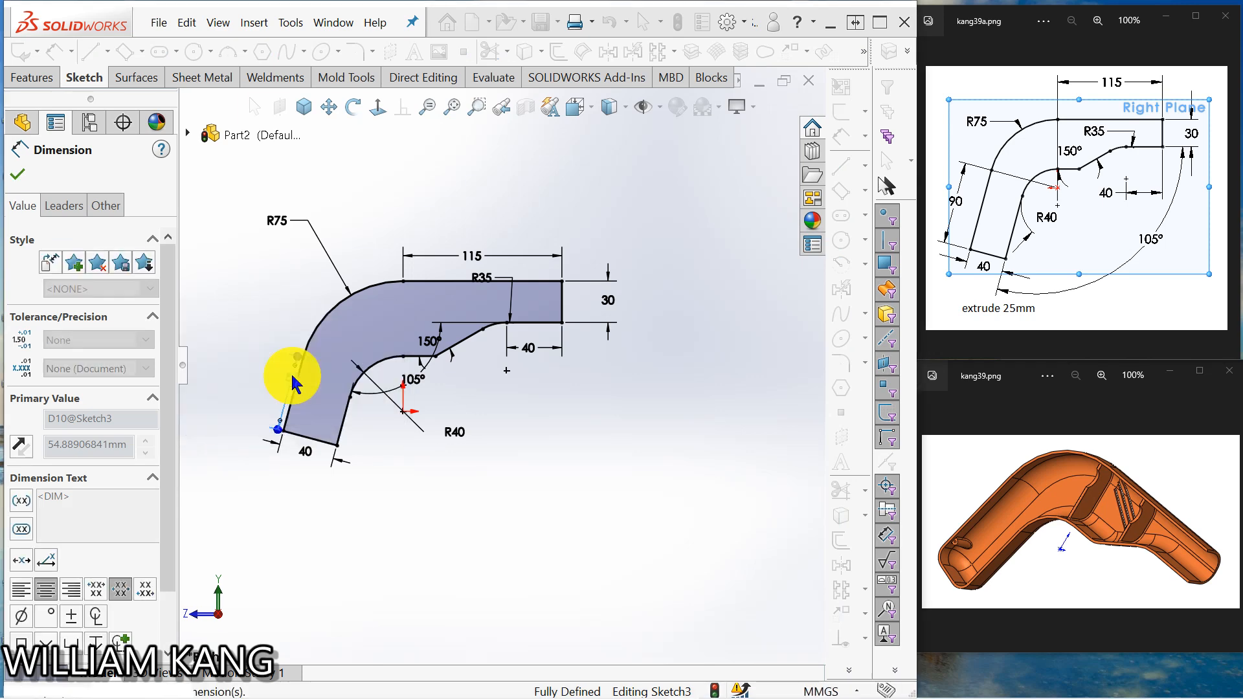
pyautogui.press('Escape')
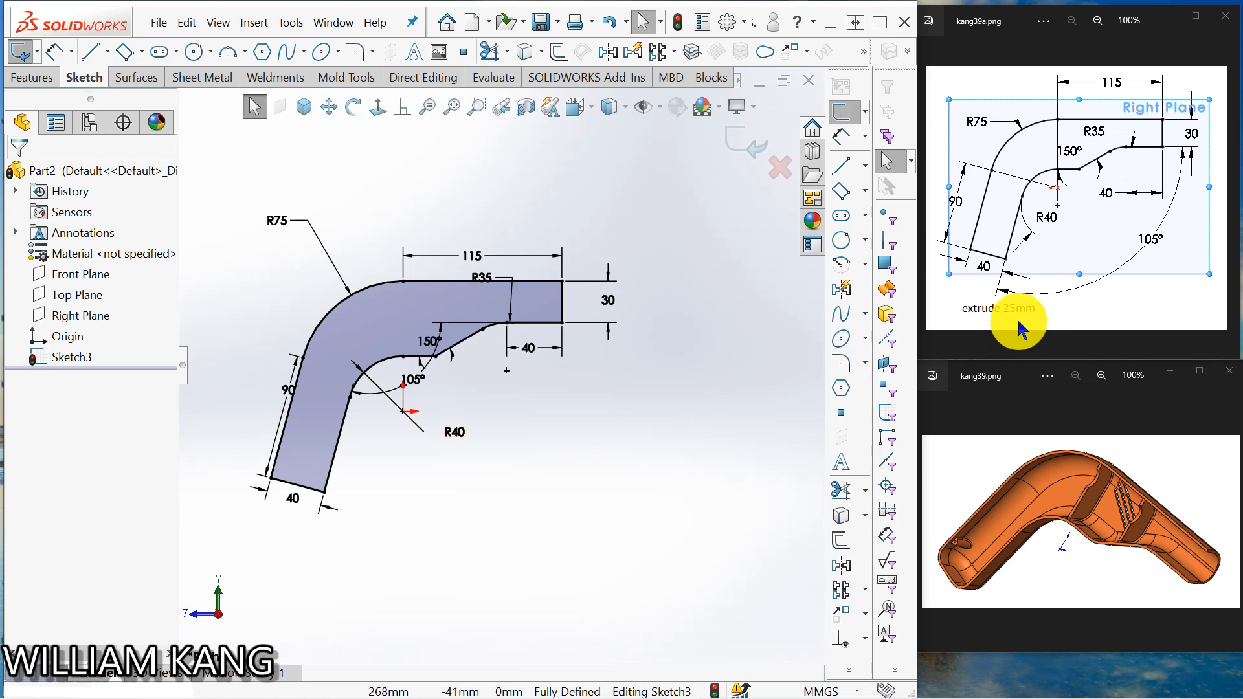
# Step: Extrude the closed profile as a blind 25 mm boss in the reversed direction
pyautogui.moveTo(623, 265)
pyautogui.mouseDown(button='middle')
pyautogui.moveTo(644, 314)
pyautogui.moveTo(569, 403)
pyautogui.moveTo(367, 239)
pyautogui.mouseUp(button='middle')
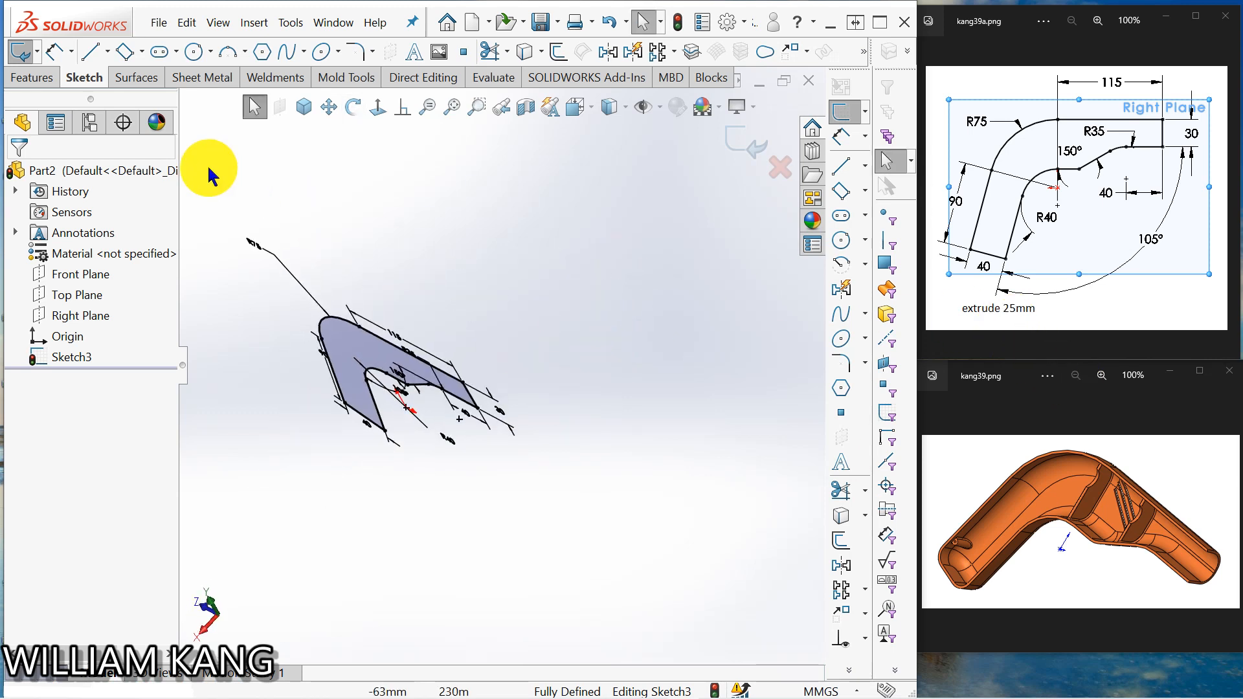
pyautogui.click(36, 78)
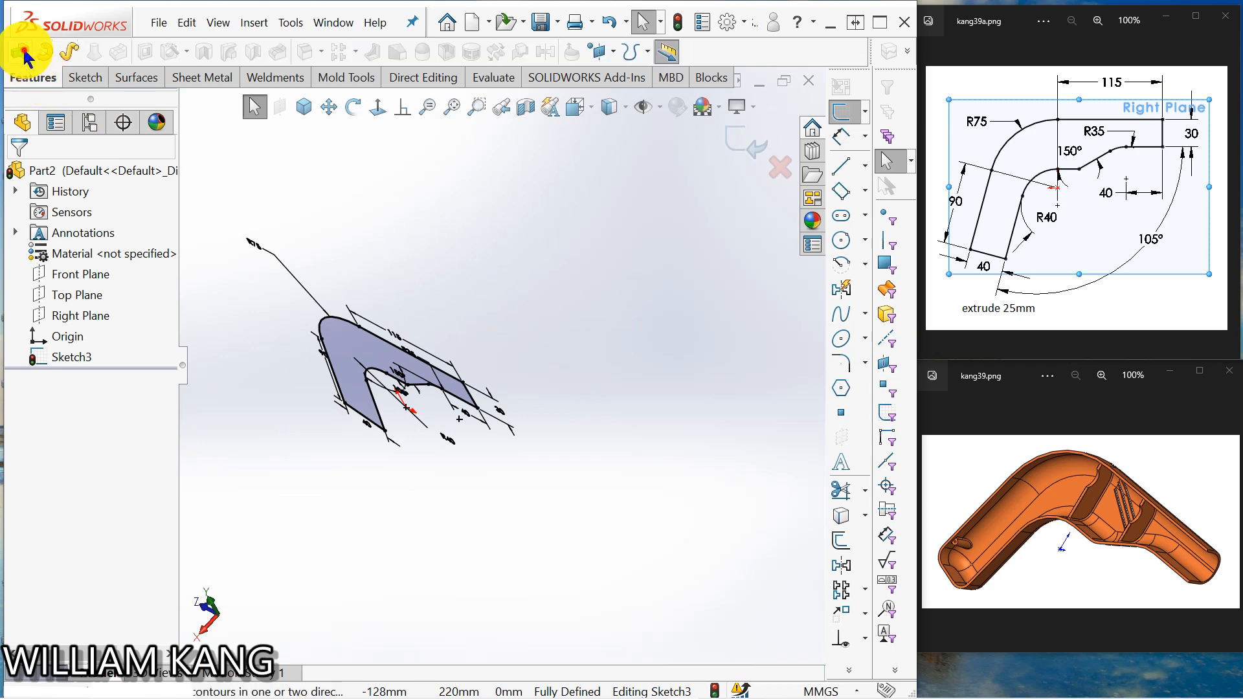
pyautogui.click(23, 53)
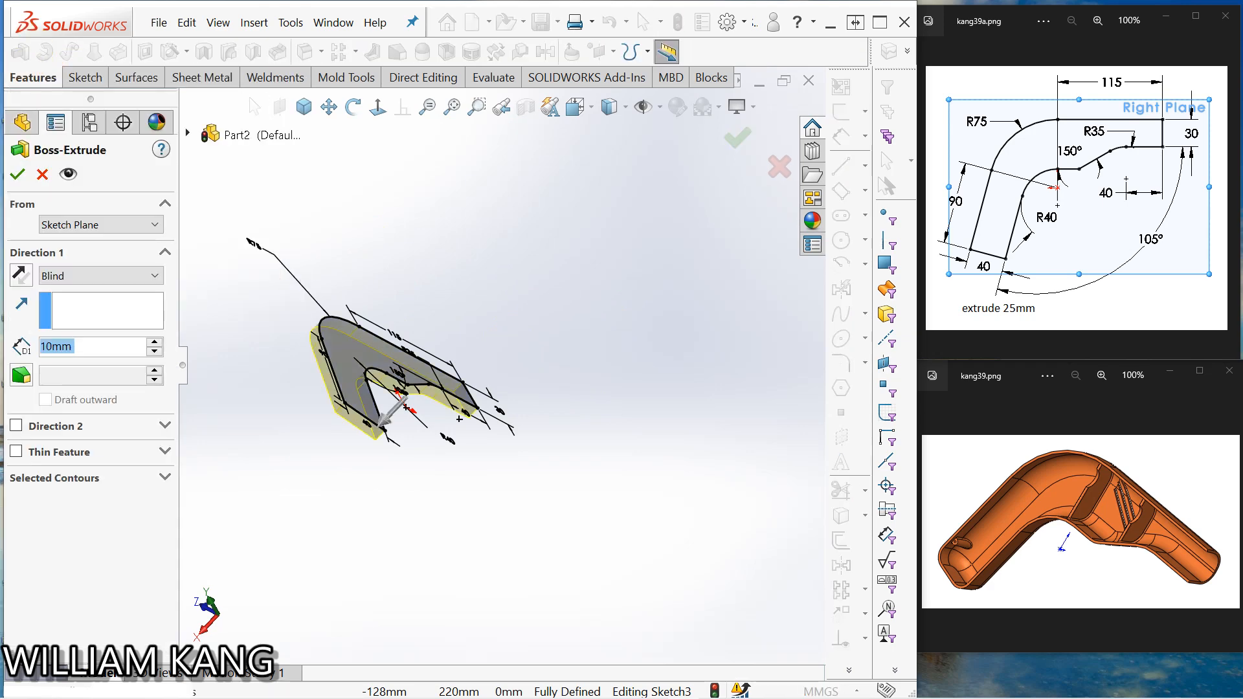
pyautogui.click(24, 275)
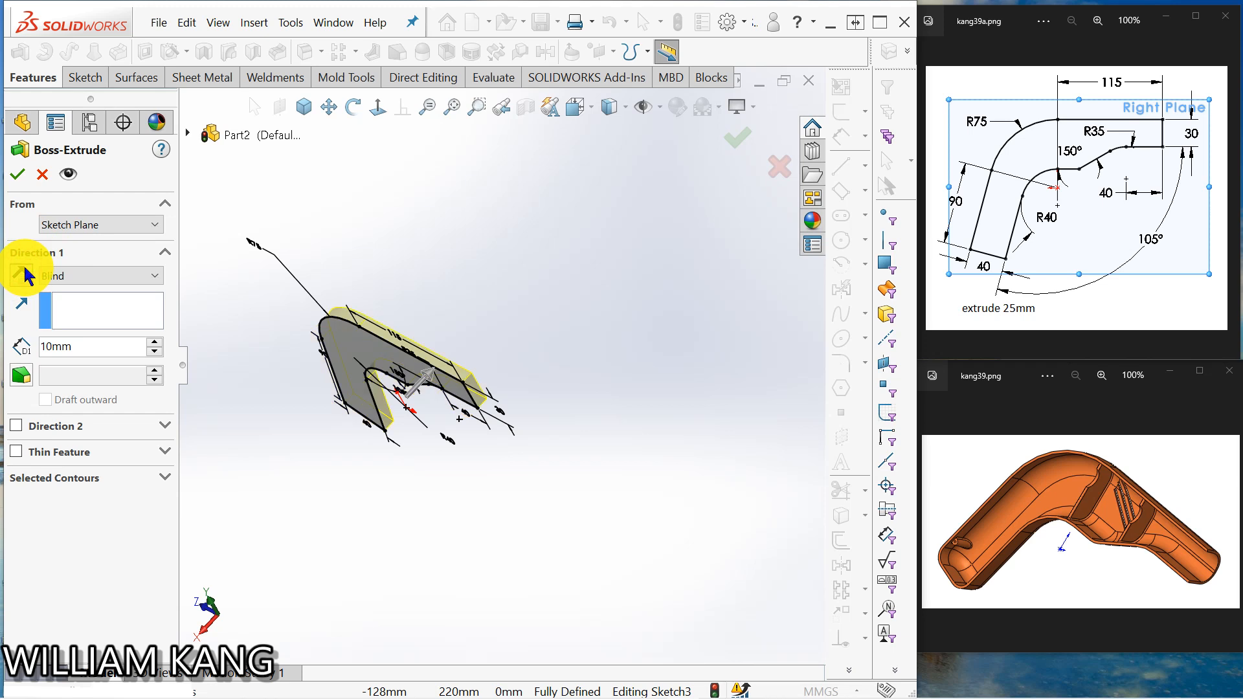
pyautogui.doubleClick(73, 344)
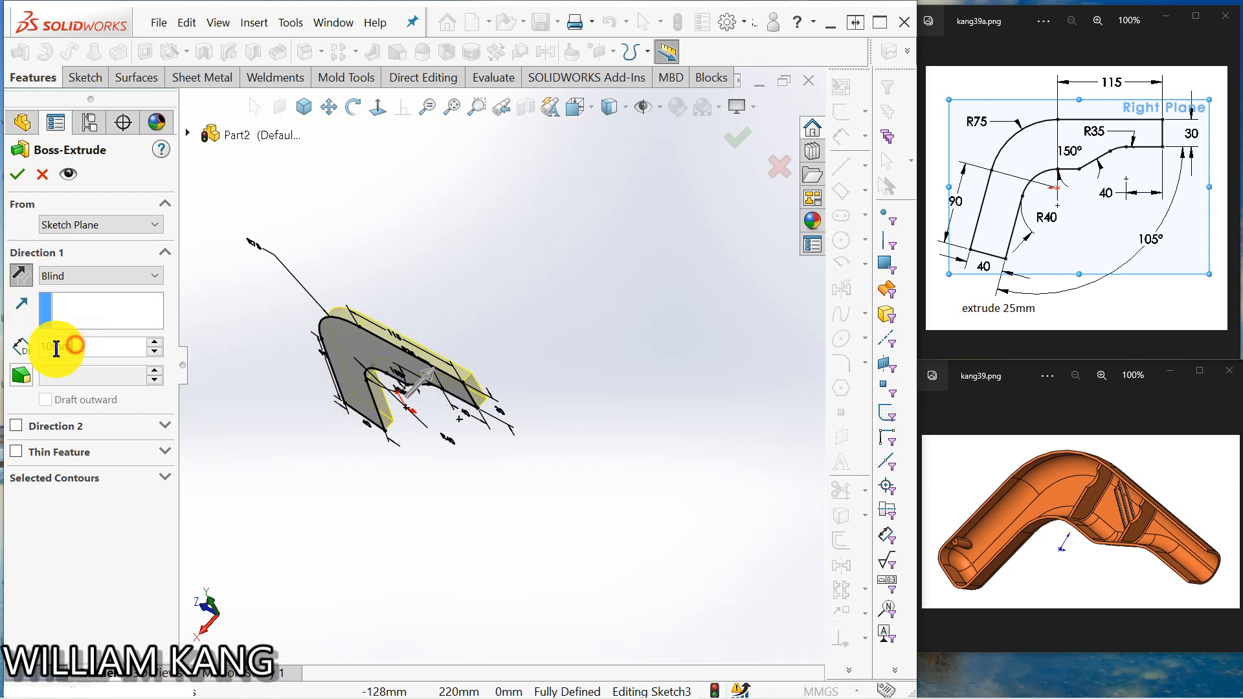
pyautogui.write('25')
pyautogui.press('Return')
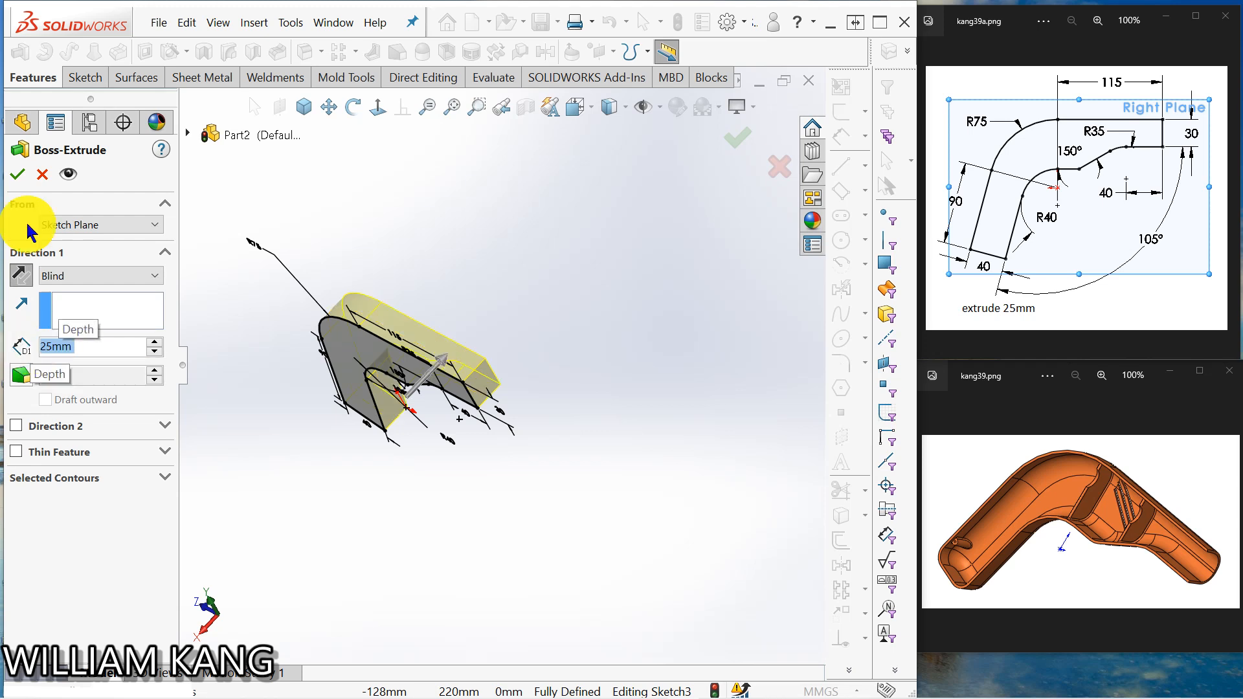
pyautogui.click(19, 176)
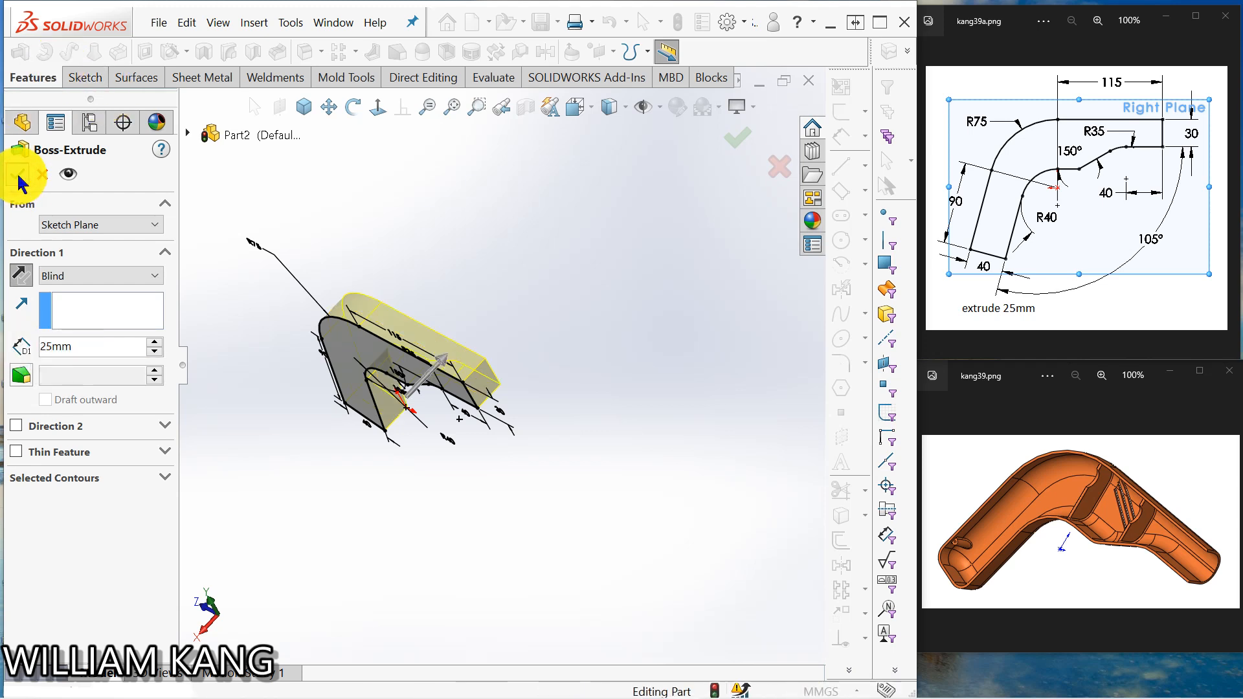
pyautogui.moveTo(349, 240); pyautogui.dragTo(492, 272, button='middle')
pyautogui.click(566, 289)
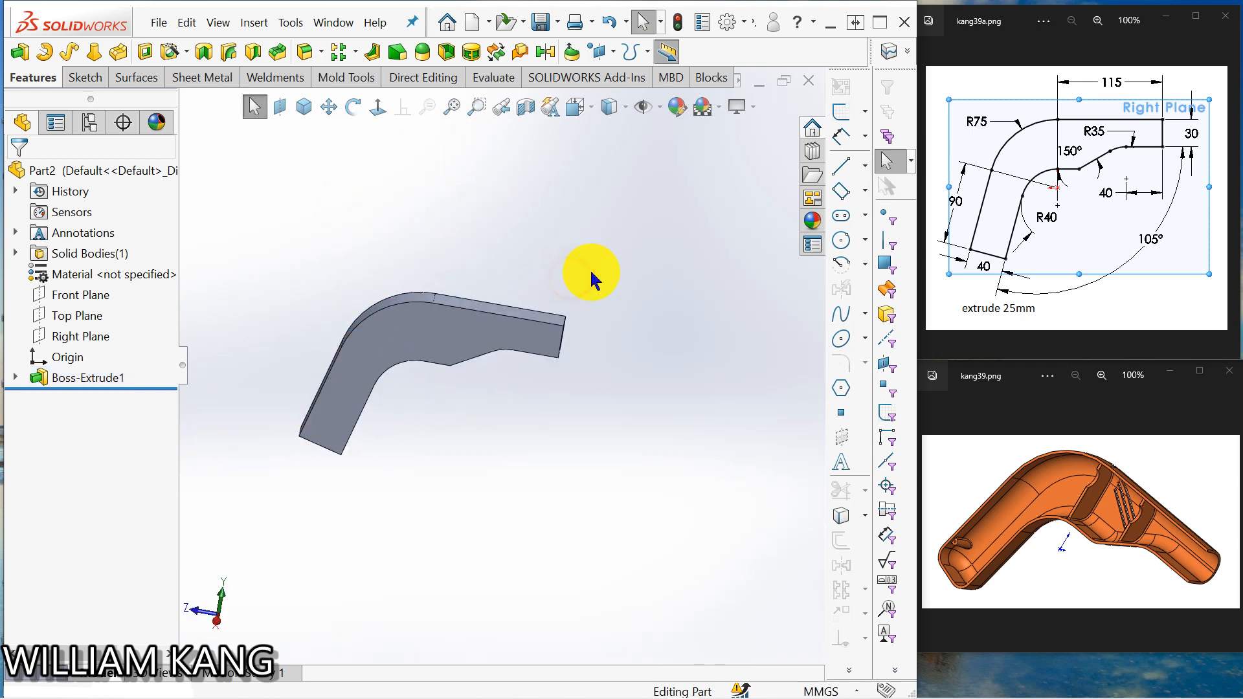
# Step: Following reference image kang39b.png, set up a neutral-plane Draft of 2 degrees with the part's large flat side face as neutral plane
pyautogui.click(1230, 196)
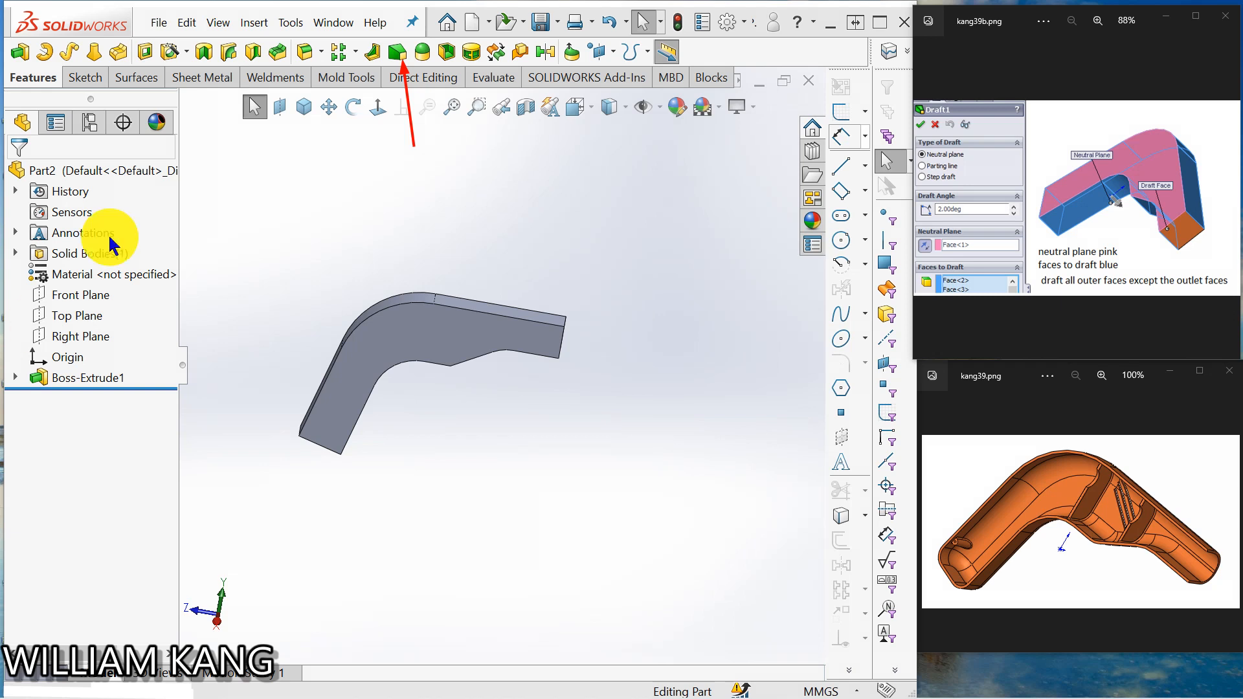
pyautogui.click(402, 56)
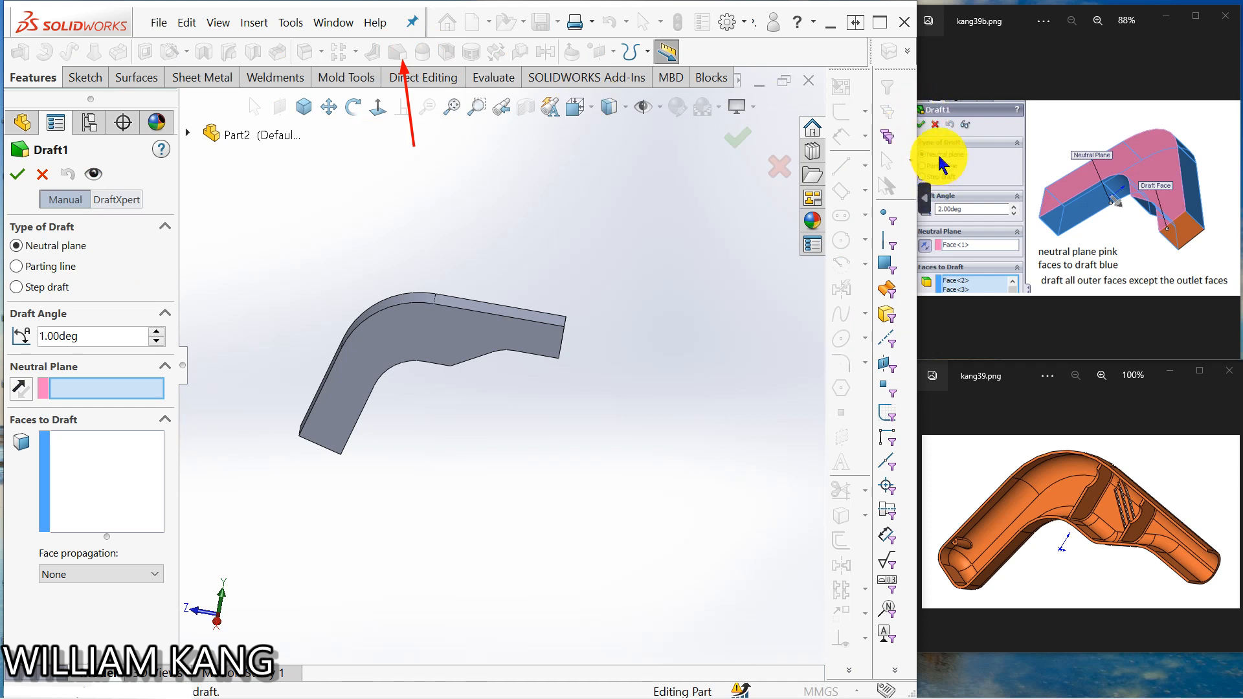
pyautogui.click(447, 331)
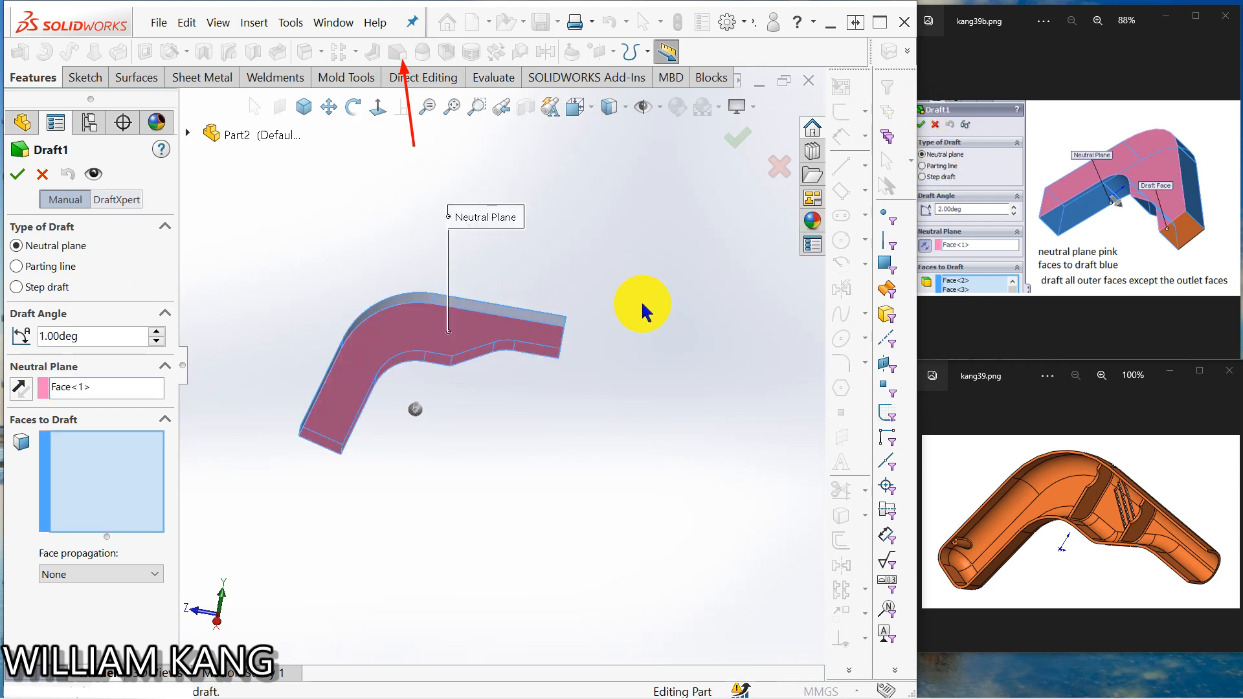
pyautogui.moveTo(642, 306); pyautogui.dragTo(564, 328, button='middle')
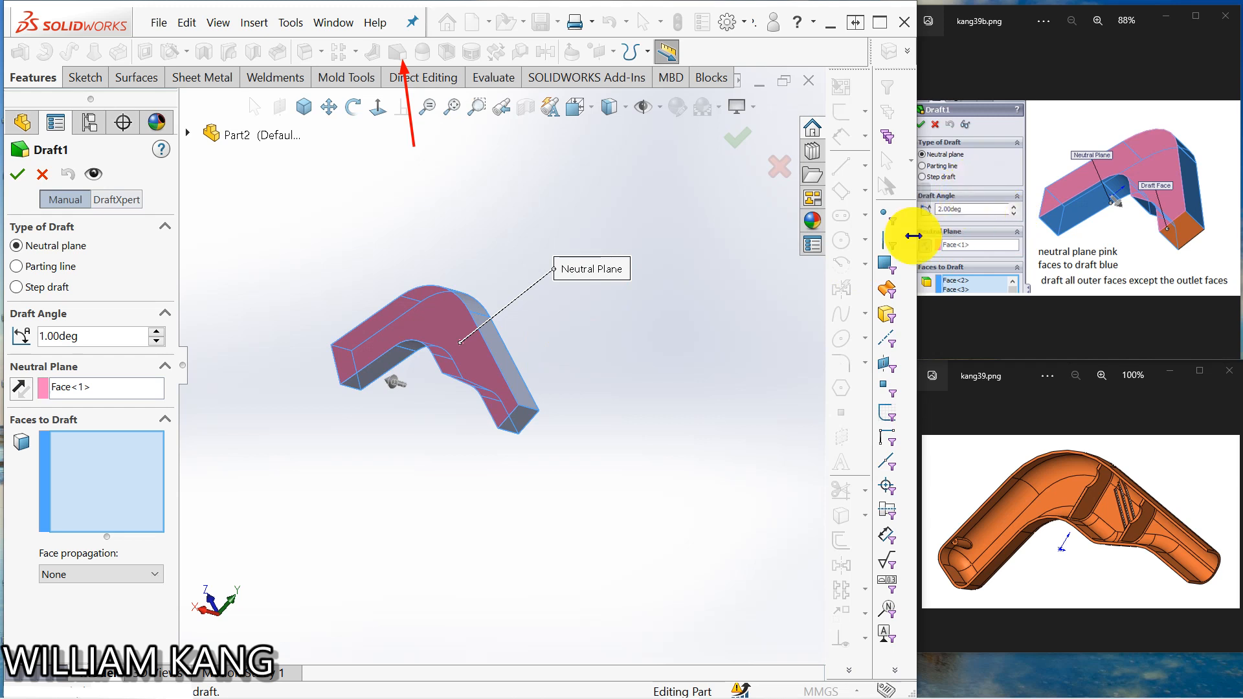
pyautogui.click(156, 331)
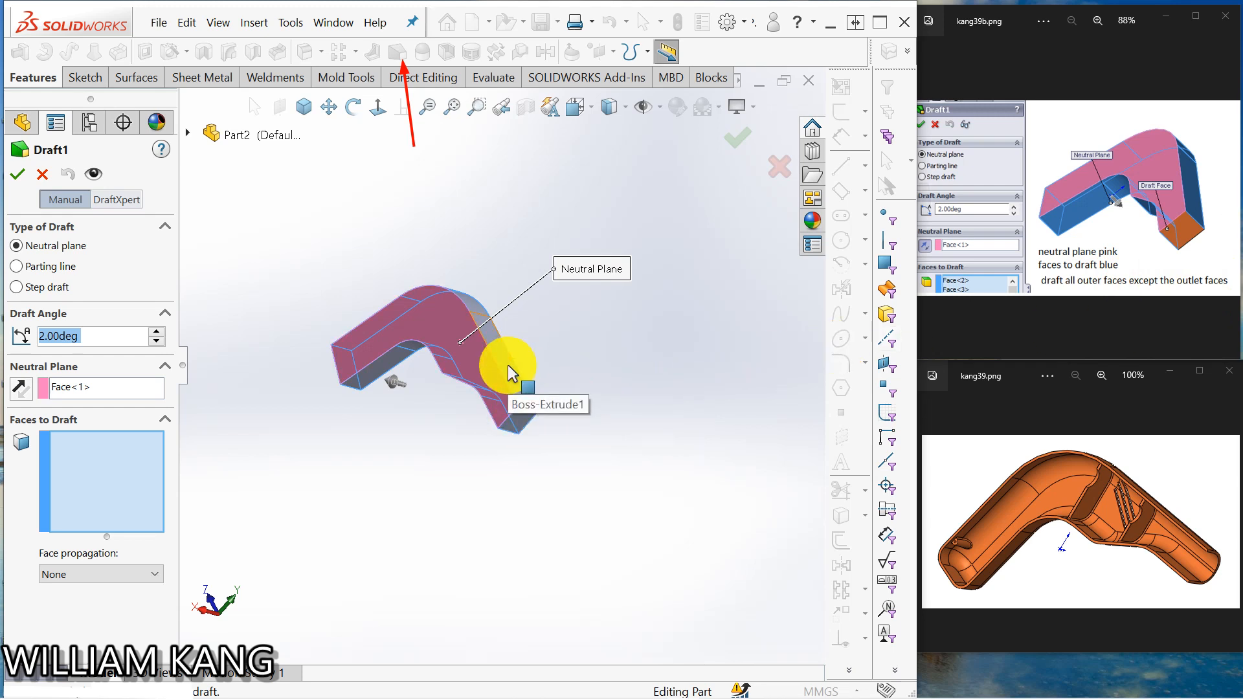
# Step: Add the three faces along the outside of the bend, two straight and one curved, to the faces to draft
pyautogui.click(69, 473)
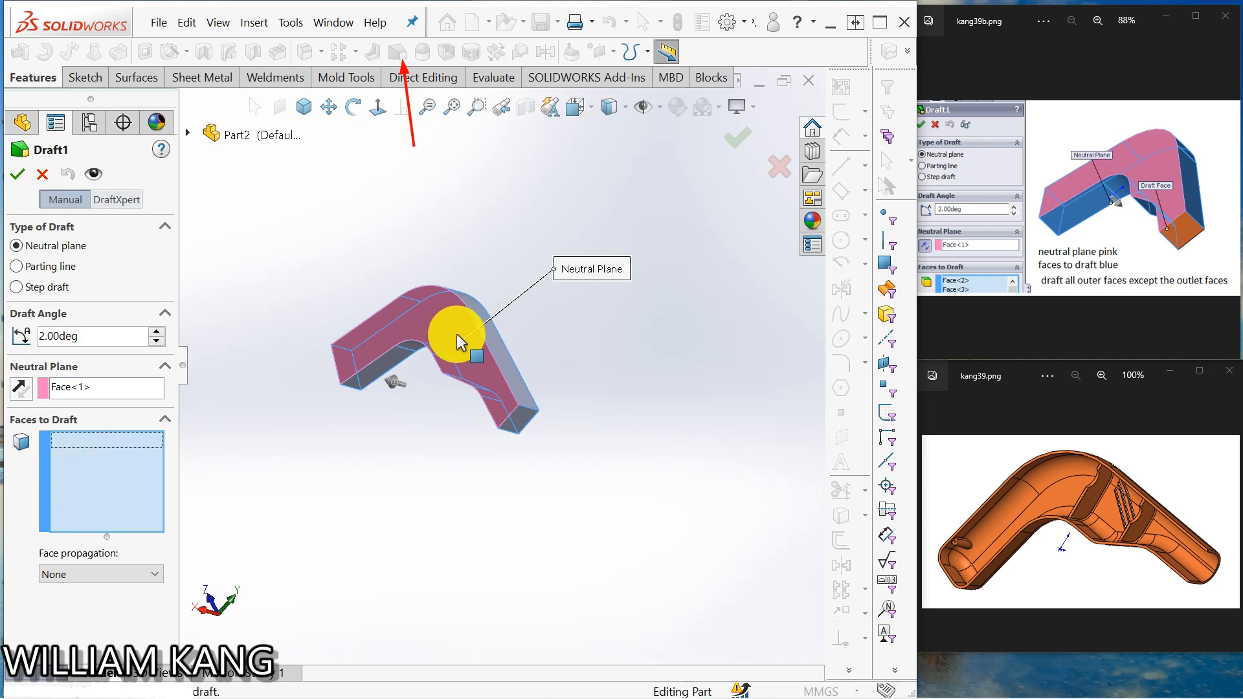
pyautogui.click(503, 359)
pyautogui.moveTo(563, 345); pyautogui.dragTo(465, 358, button='middle')
pyautogui.click(465, 358)
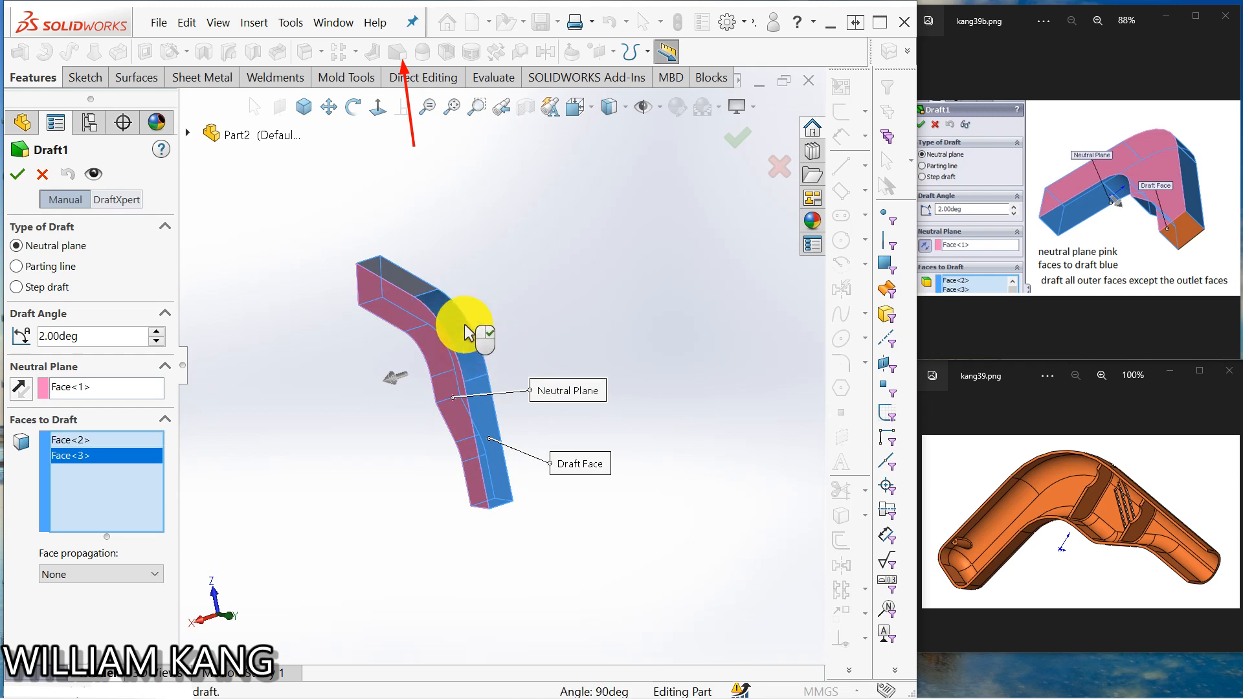
pyautogui.click(408, 285)
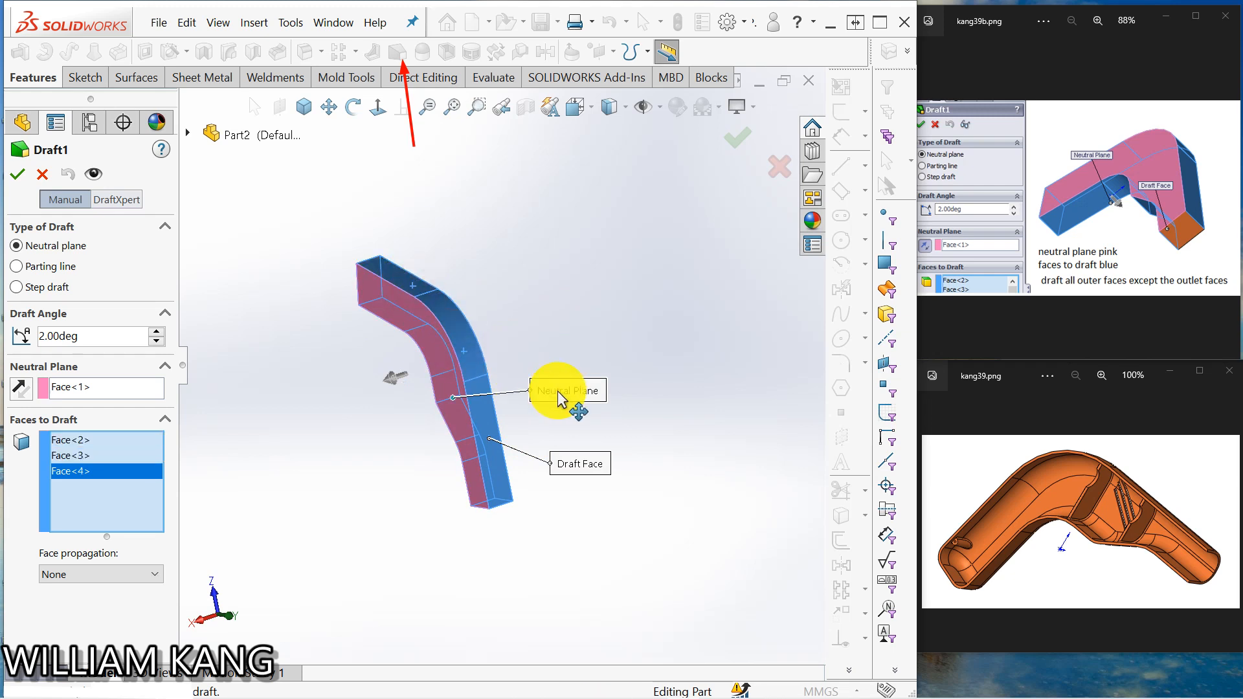
pyautogui.moveTo(557, 397); pyautogui.dragTo(665, 197, button='middle')
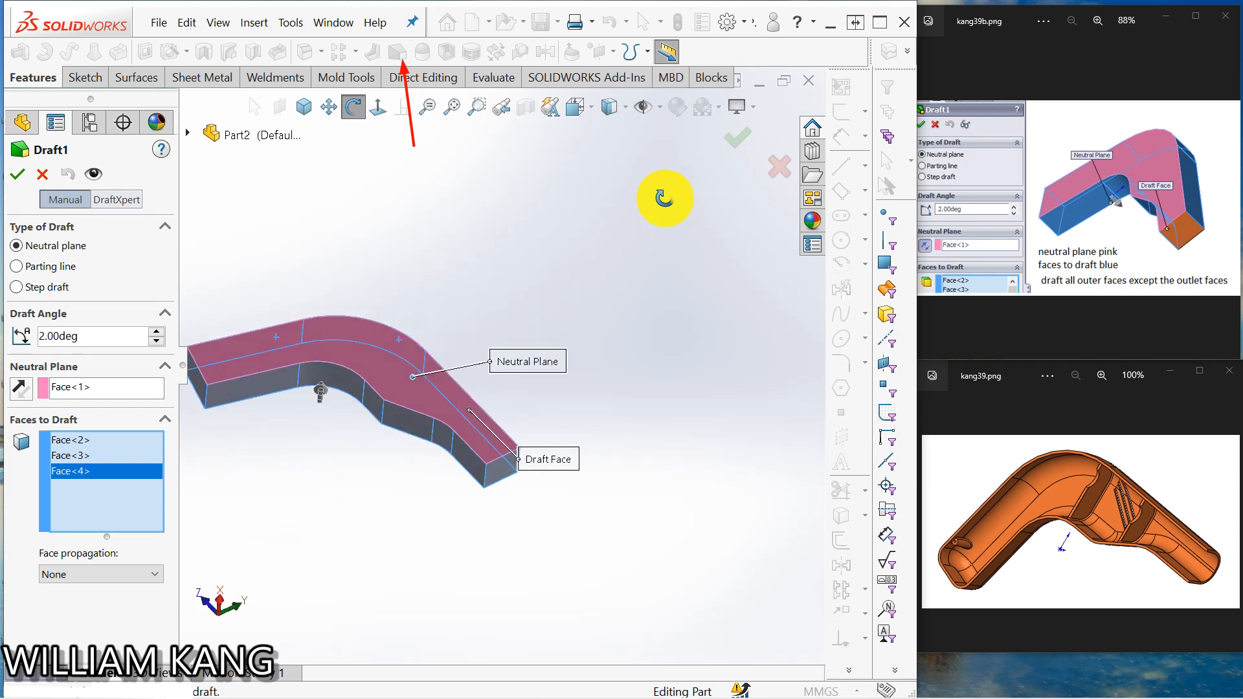
# Step: Add all inner-side faces and the 40 mm leg's end face to the draft, leaving out the 30 mm outlet face, and create it
pyautogui.click(462, 459)
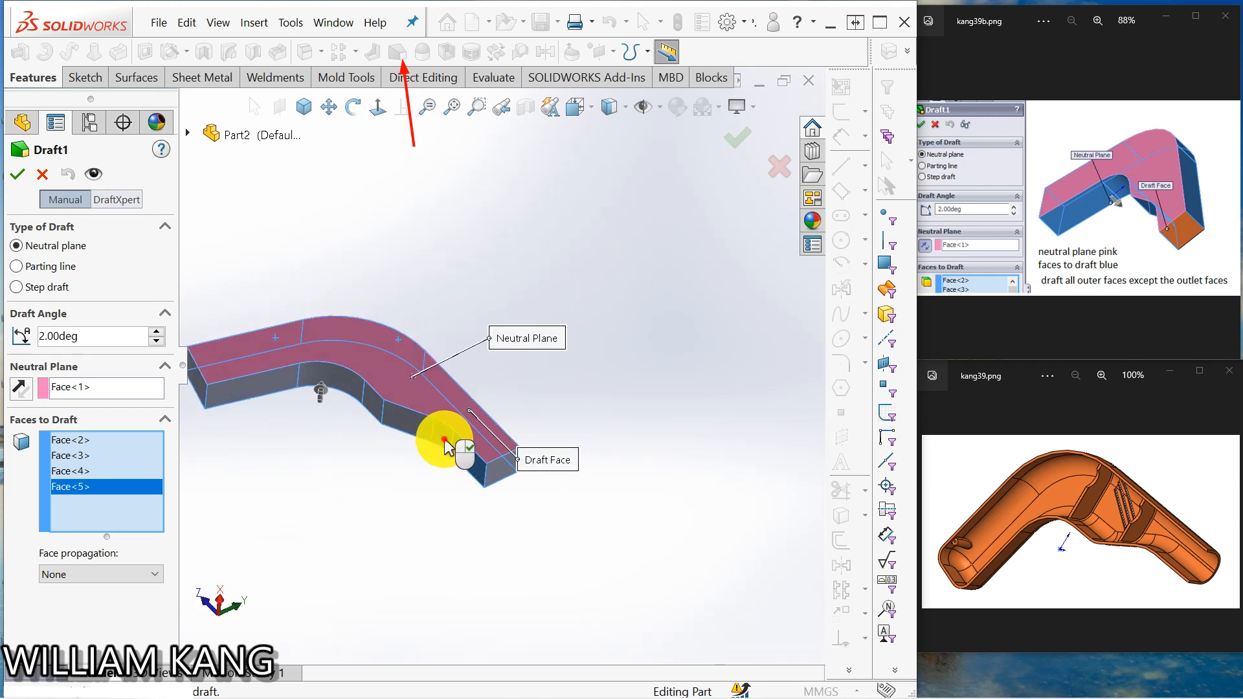
pyautogui.click(437, 437)
pyautogui.click(405, 428)
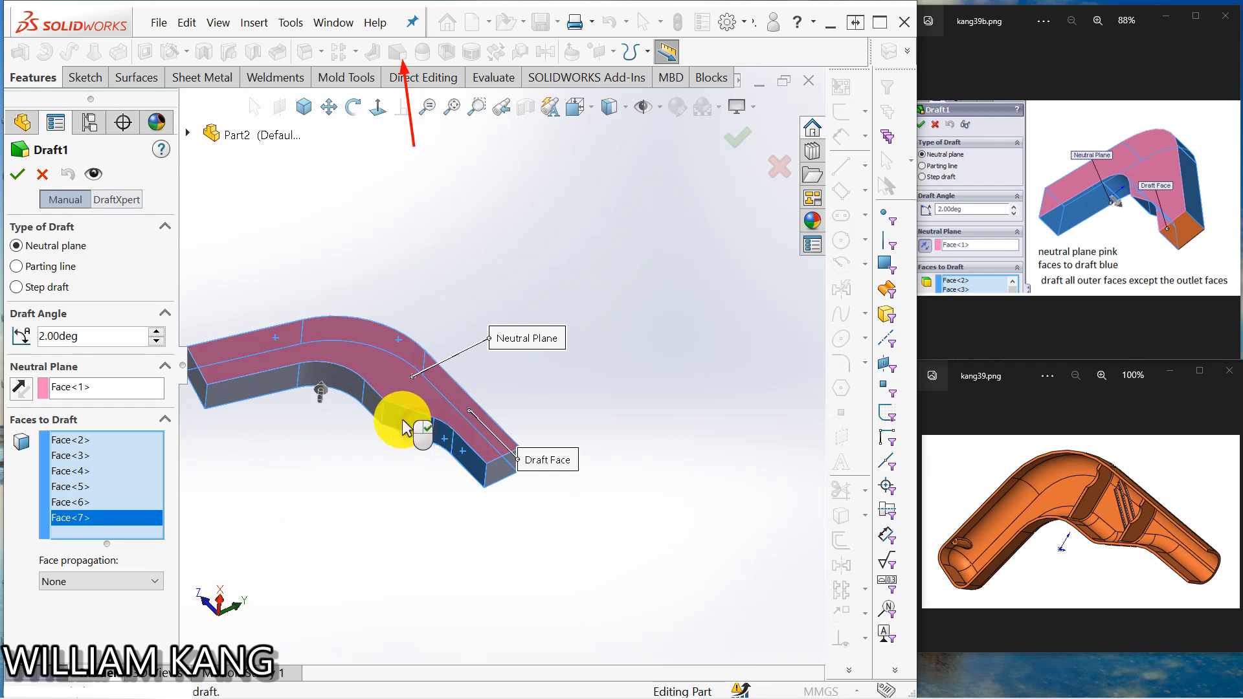
pyautogui.click(365, 395)
pyautogui.click(334, 380)
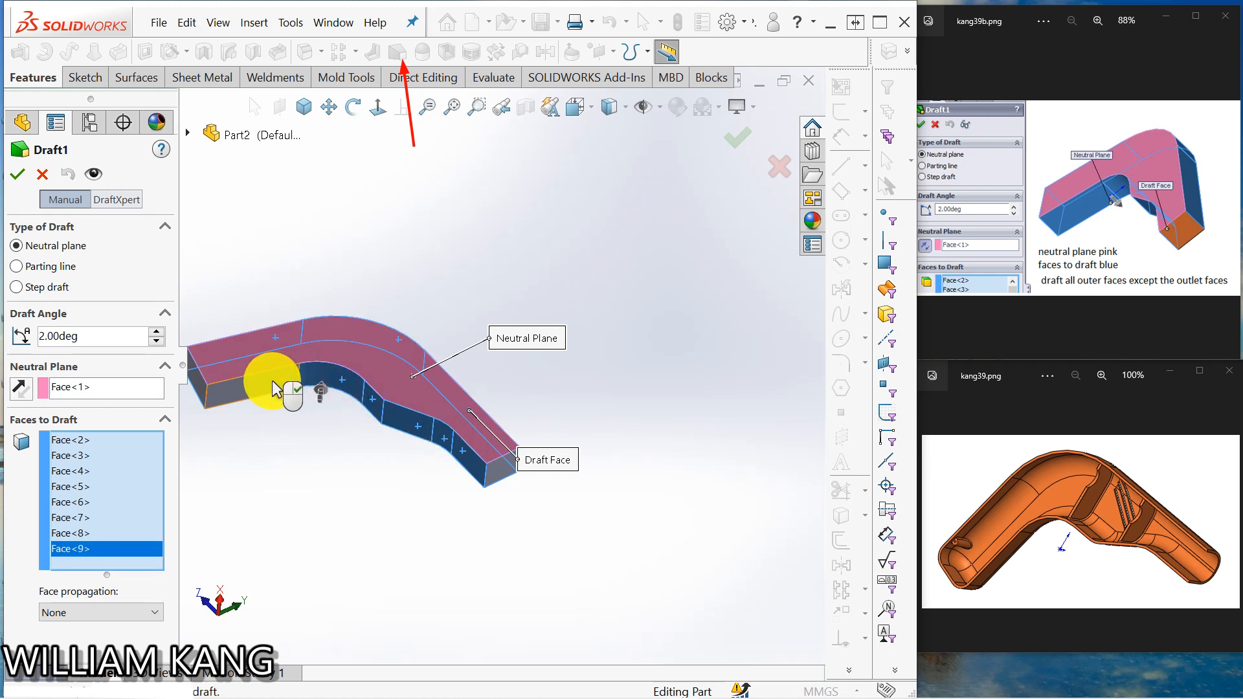
pyautogui.click(275, 382)
pyautogui.click(197, 387)
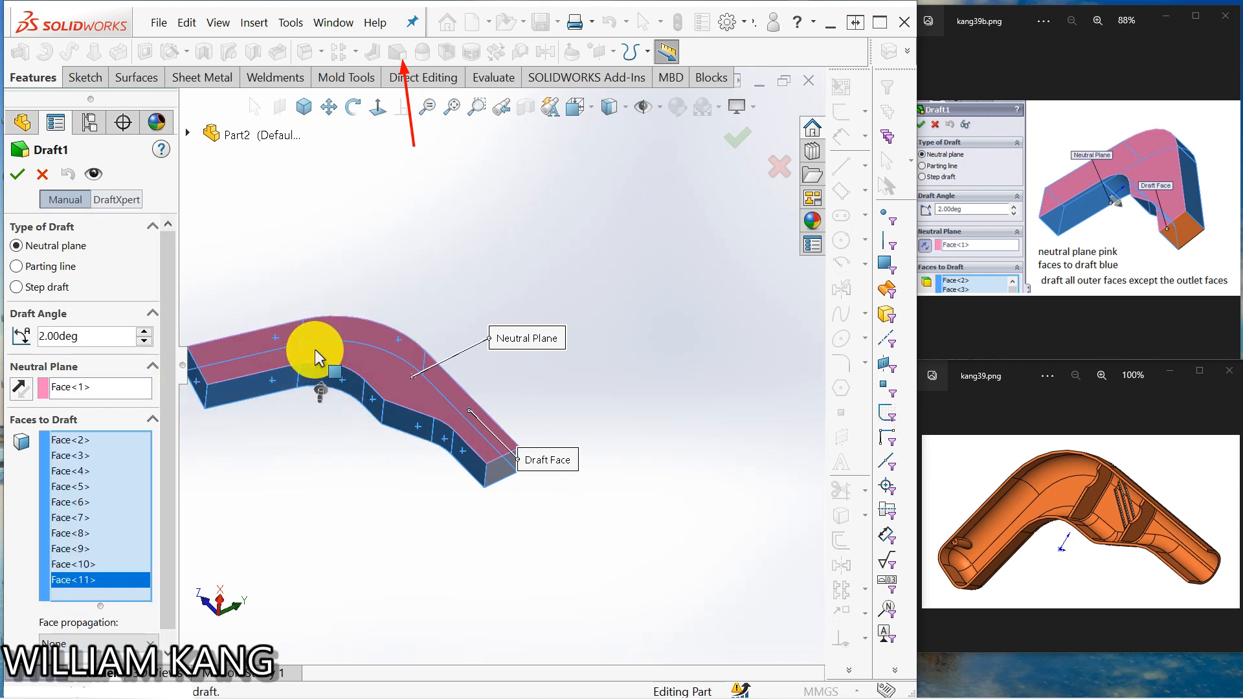
pyautogui.moveTo(315, 350); pyautogui.dragTo(472, 444, button='middle')
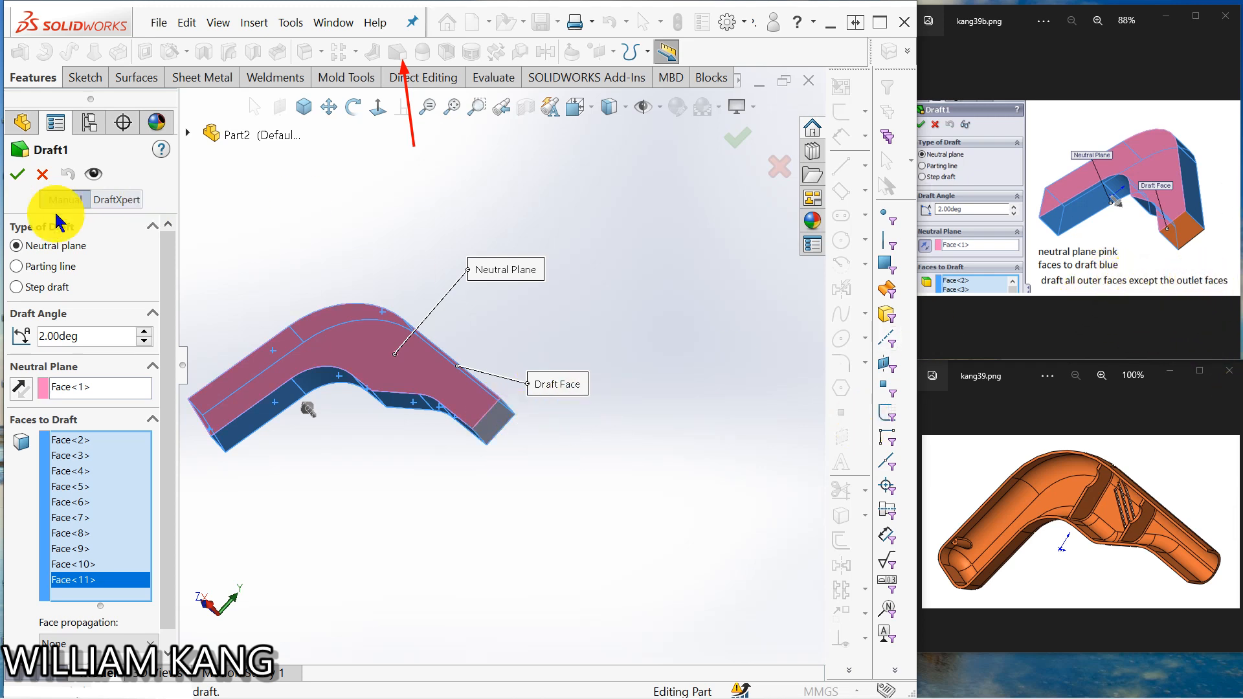
pyautogui.click(20, 184)
# Step: Following reference image kang39c.png, set up a constant-size symmetric Fillet with a radius of 16 mm
pyautogui.moveTo(363, 362); pyautogui.dragTo(419, 246, button='middle')
pyautogui.press('Escape')
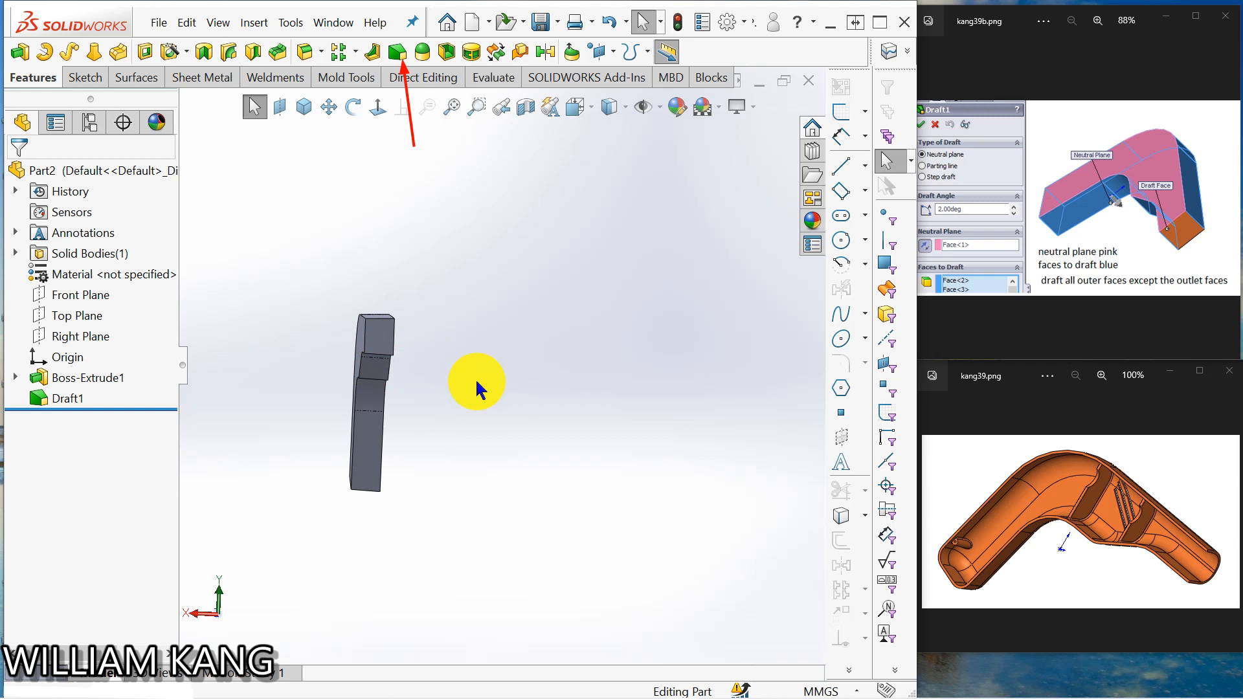
pyautogui.moveTo(499, 361); pyautogui.dragTo(515, 438, button='middle')
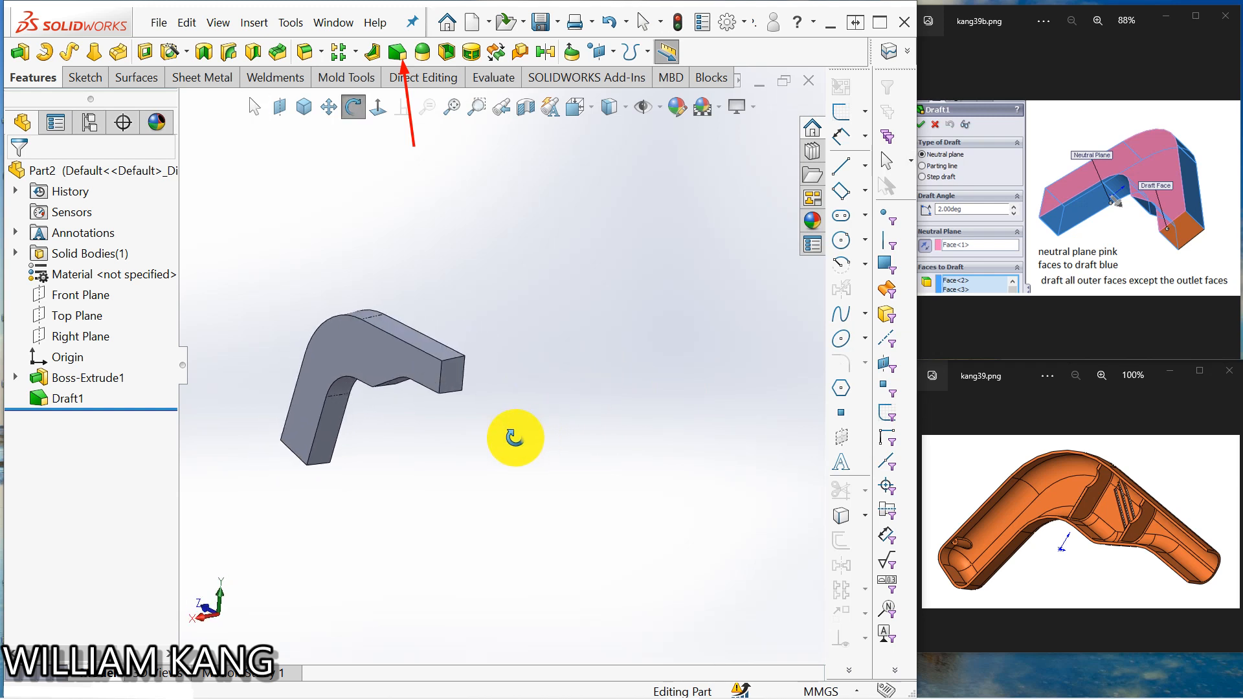
pyautogui.click(1228, 210)
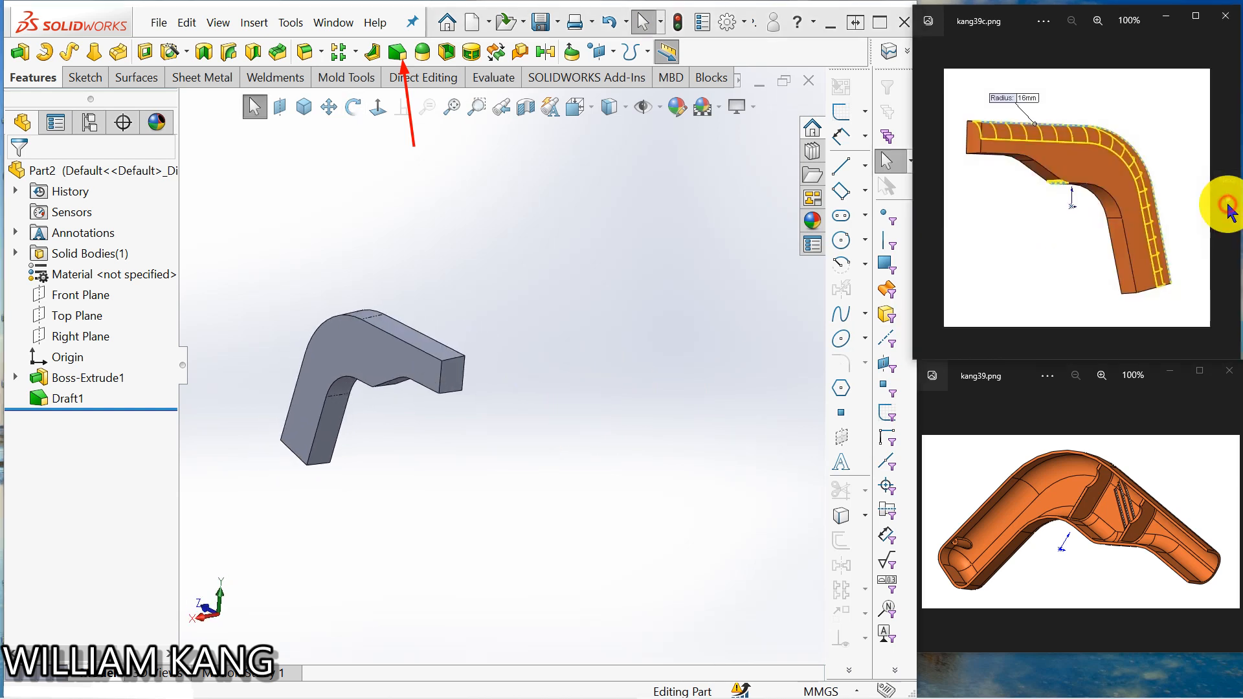
pyautogui.moveTo(679, 292); pyautogui.dragTo(482, 295, button='middle')
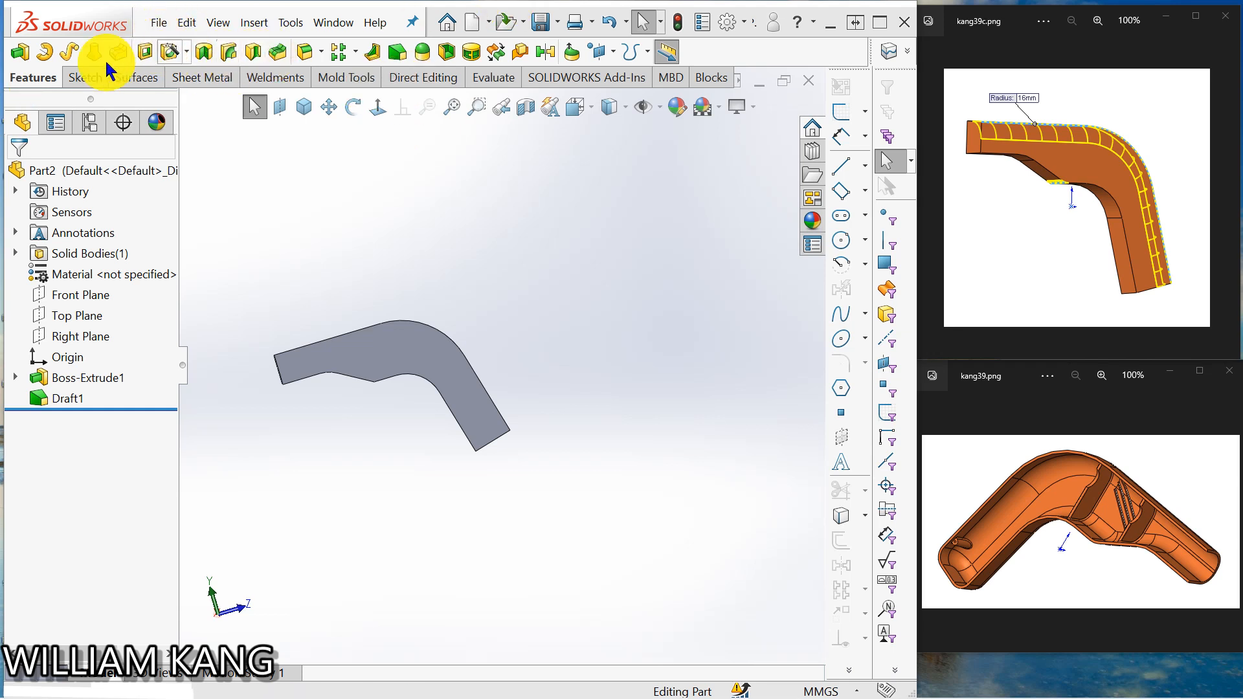
pyautogui.click(305, 52)
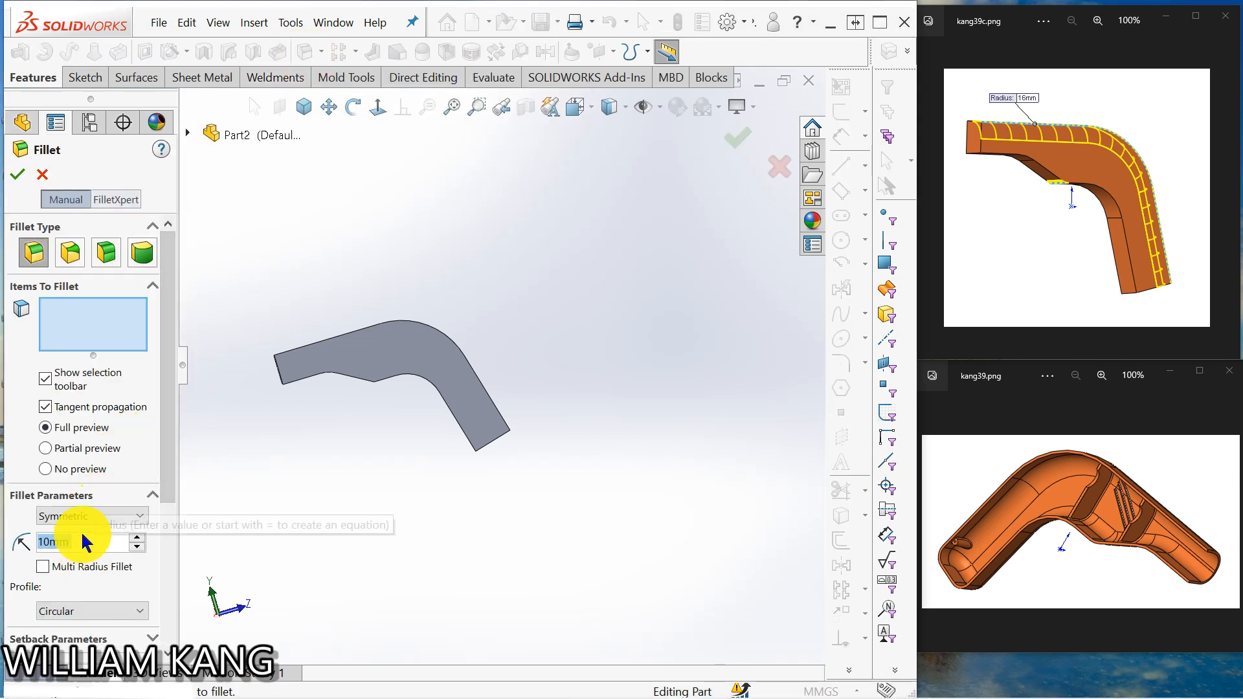
pyautogui.write('16')
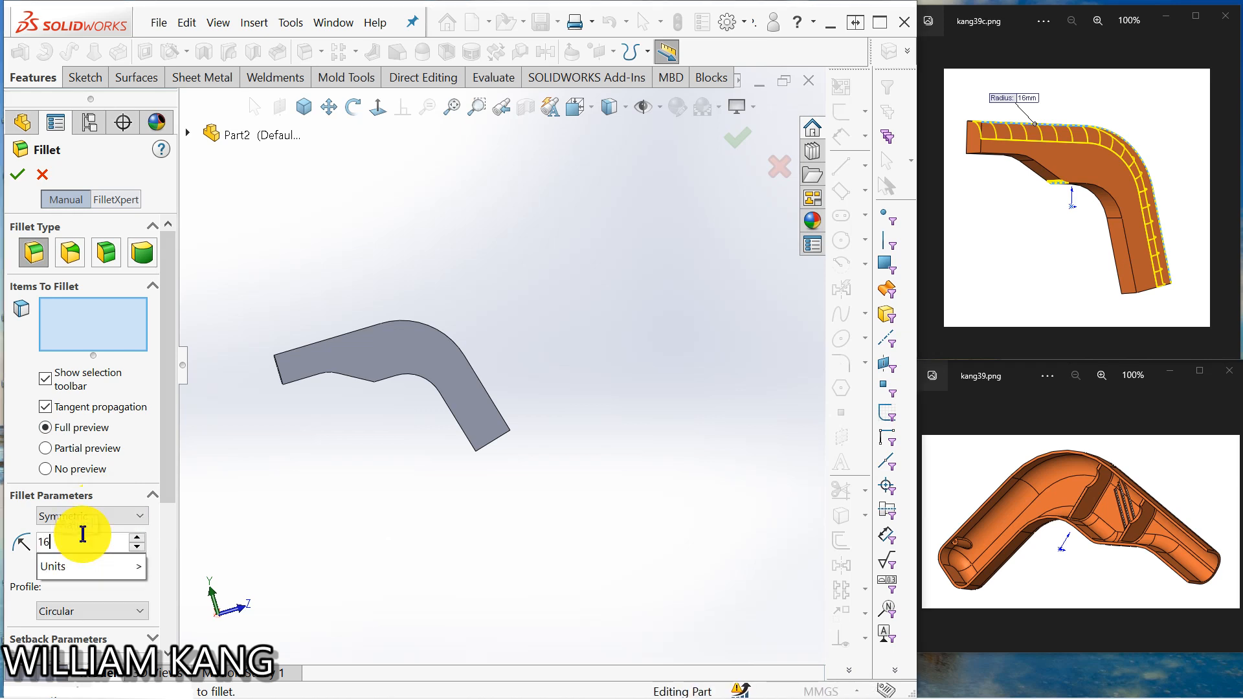
pyautogui.press('Return')
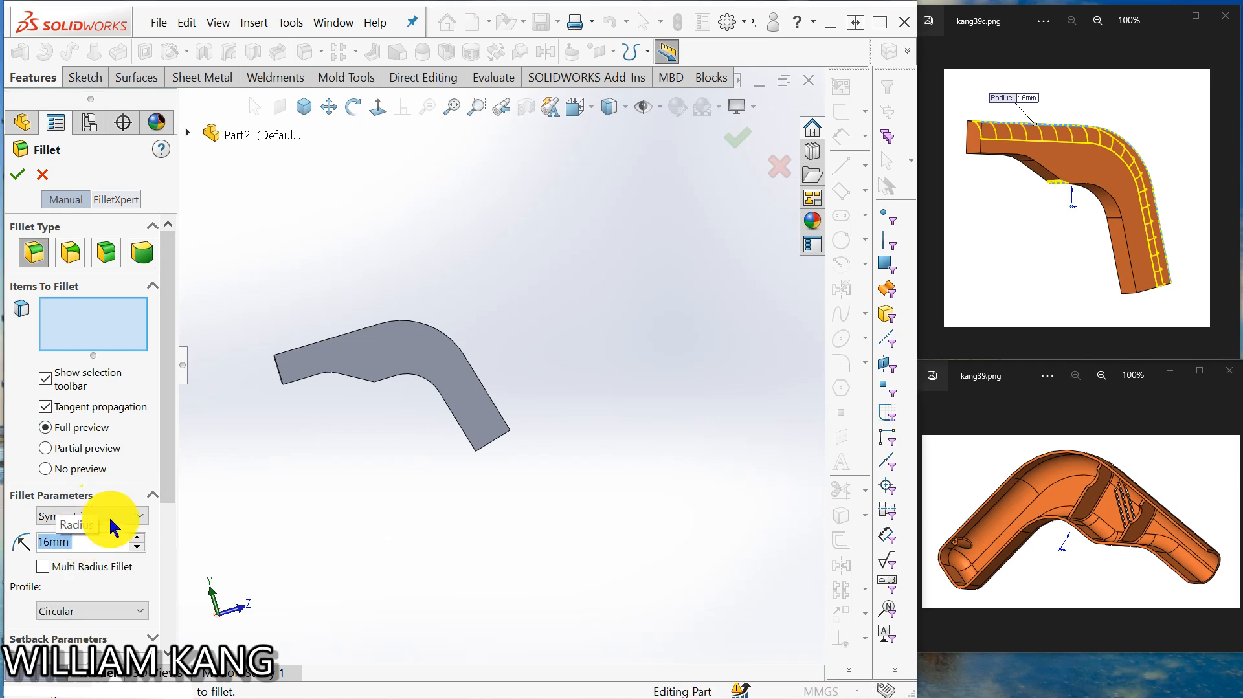
# Step: Apply the 16 mm fillet to the long outer edge of the bend and the short crosswise edge on the inner side, and create it
pyautogui.click(346, 342)
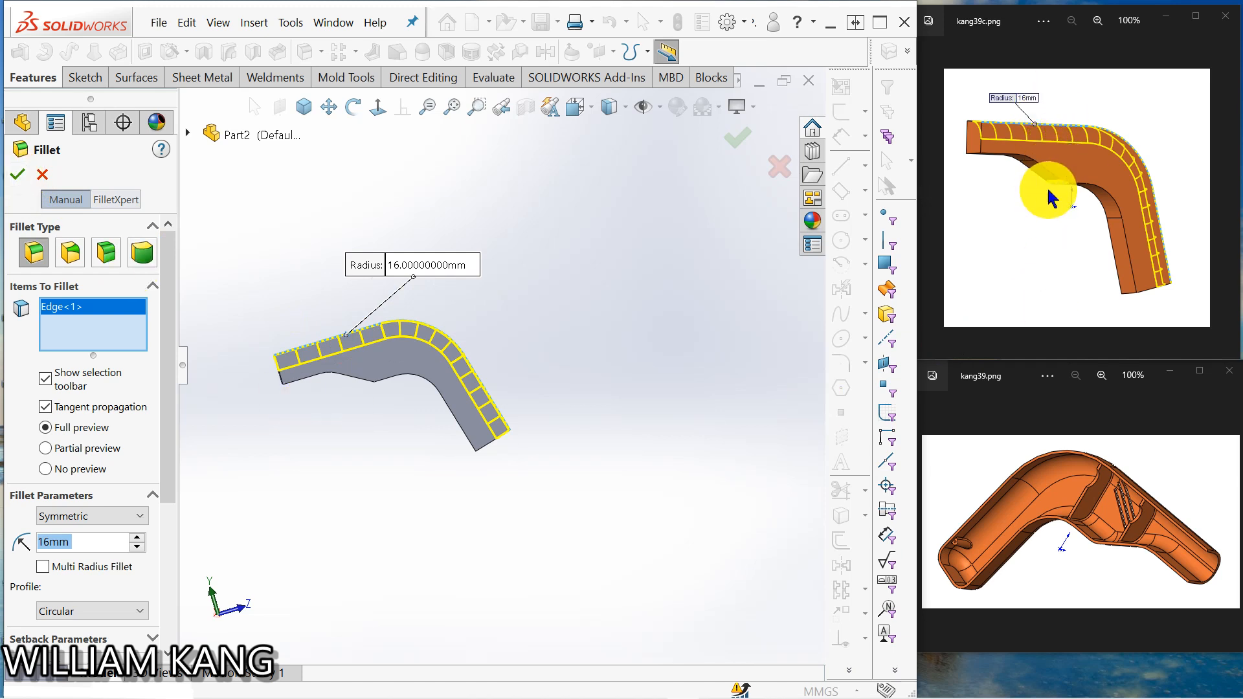
pyautogui.moveTo(610, 347); pyautogui.dragTo(596, 246, button='middle')
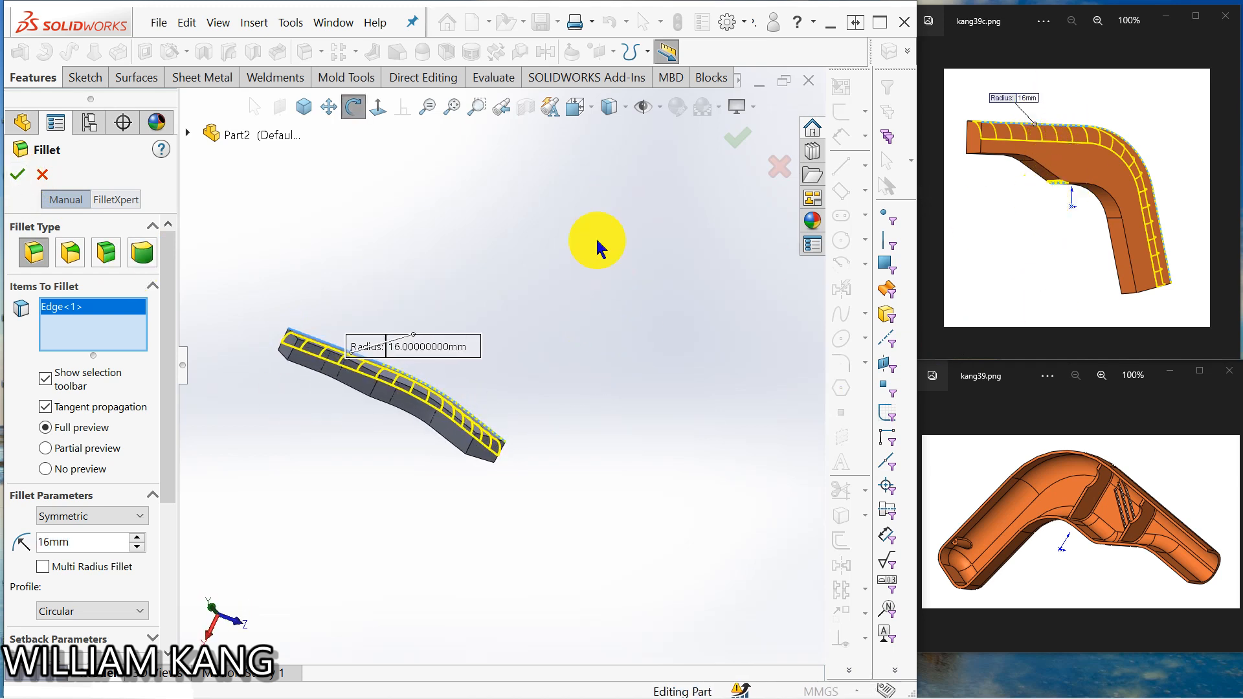
pyautogui.click(374, 389)
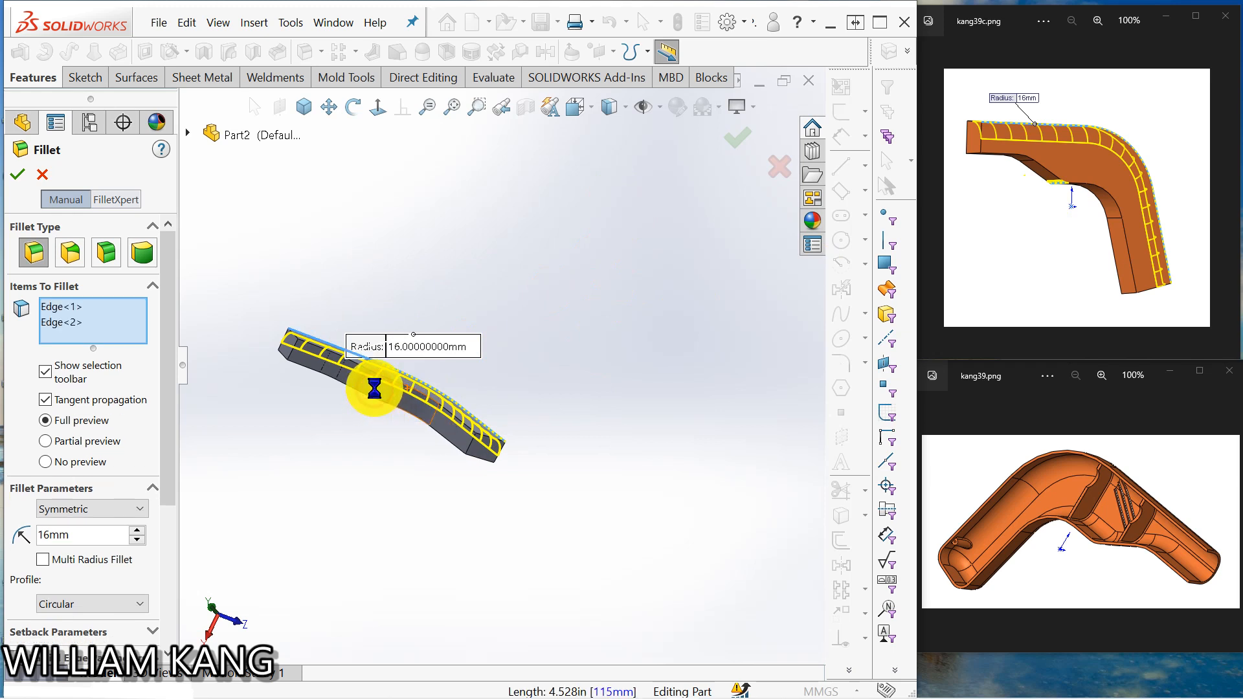
pyautogui.moveTo(407, 333); pyautogui.dragTo(477, 286, button='middle')
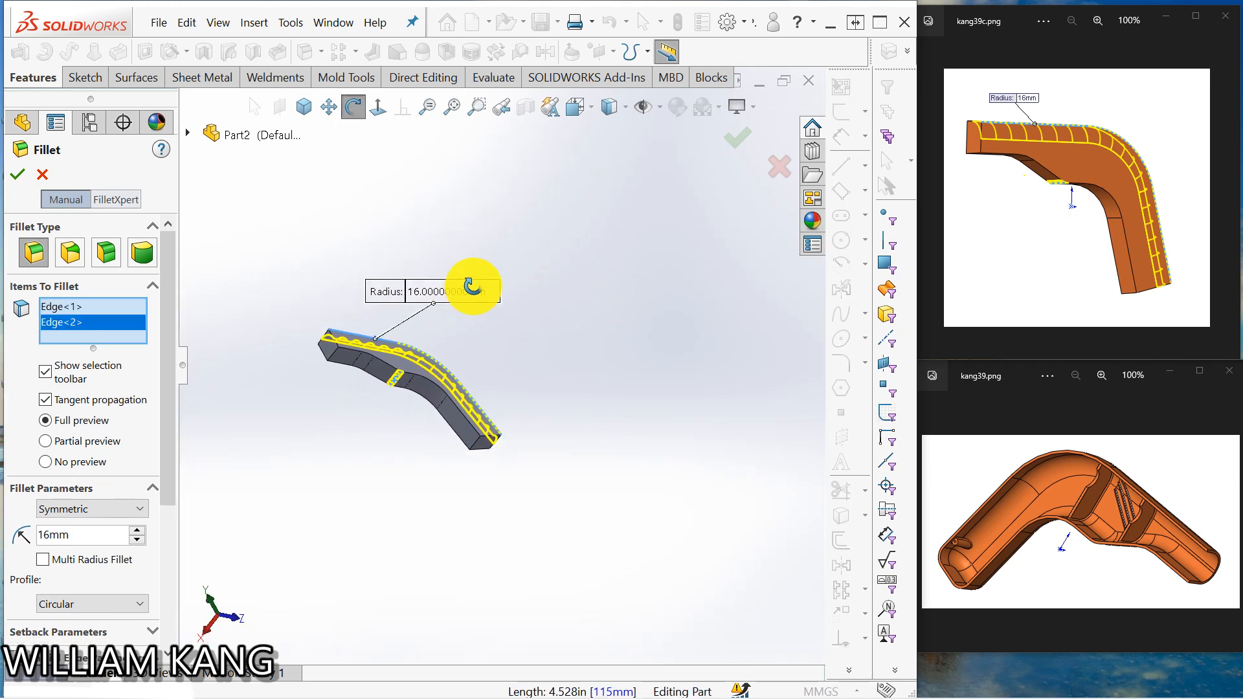
pyautogui.click(20, 175)
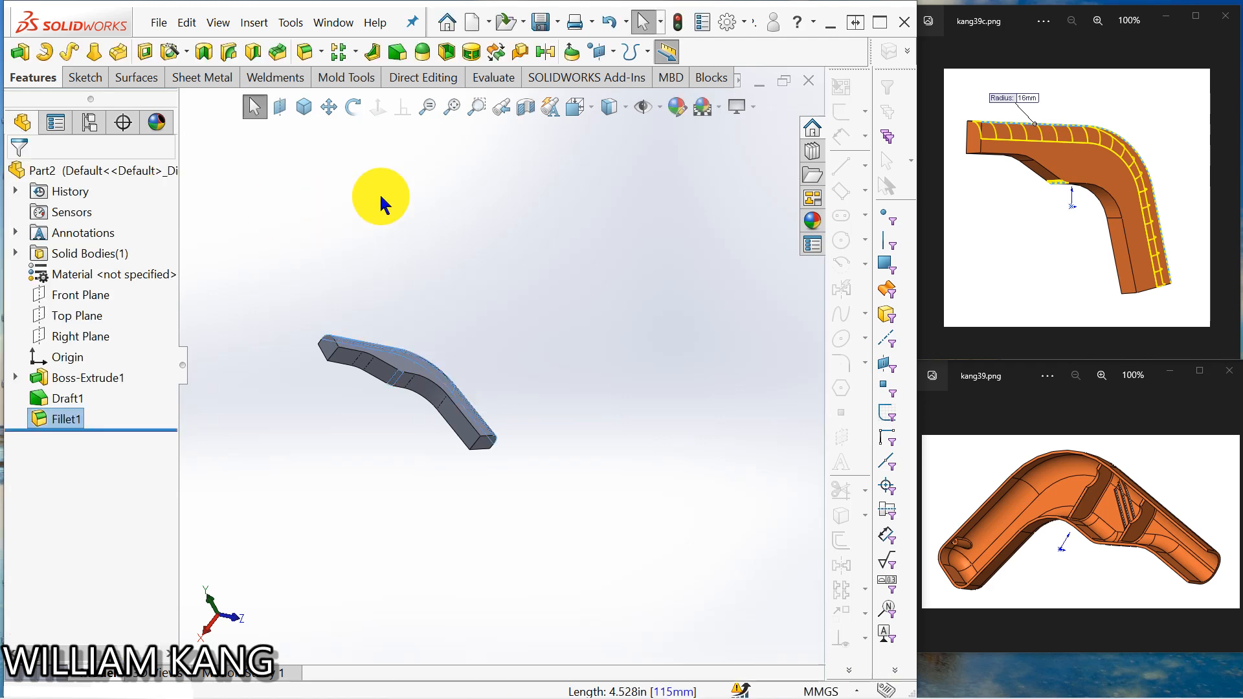
pyautogui.moveTo(457, 233); pyautogui.dragTo(400, 376, button='middle')
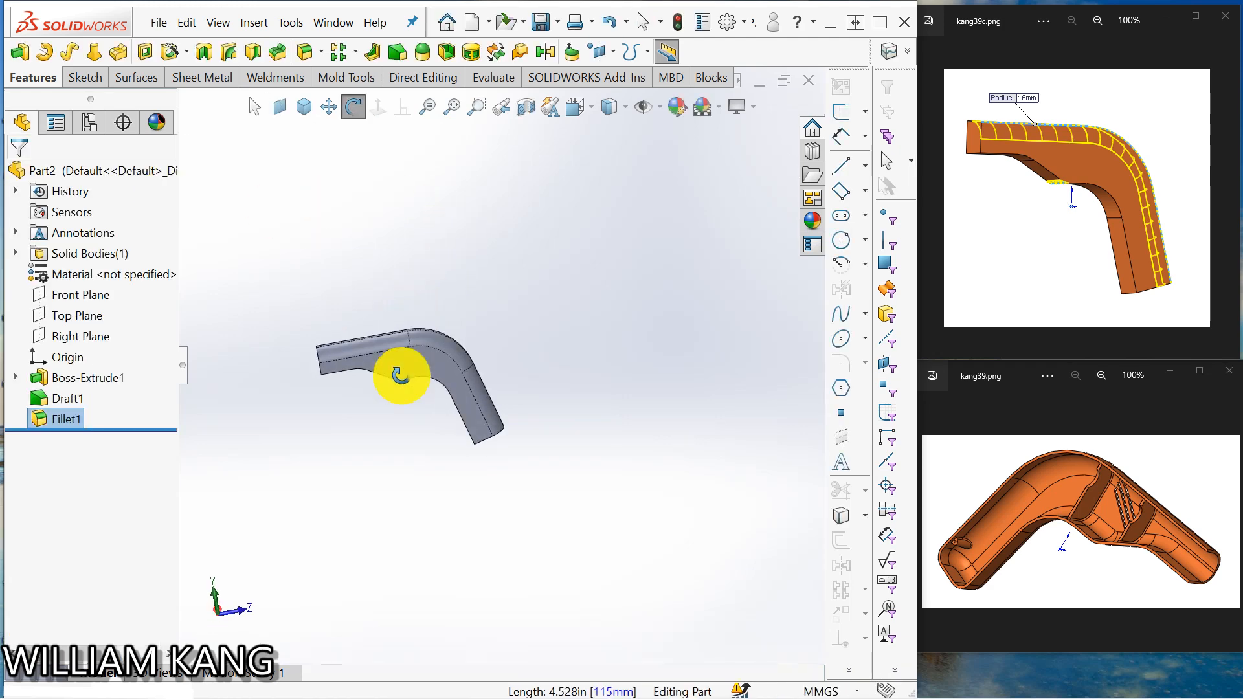
# Step: Following reference image kang39d.png, set up an 11 mm Fillet on the tangent edge chain along the inner side of the bend
pyautogui.click(1220, 206)
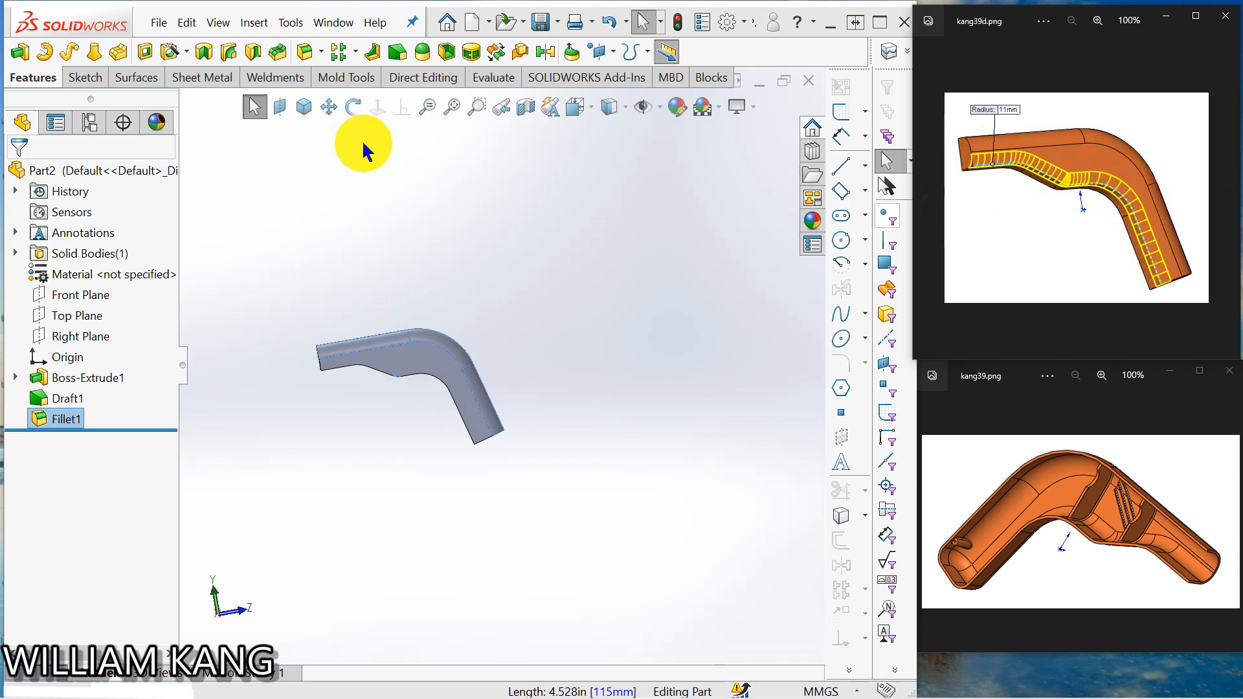
pyautogui.click(305, 53)
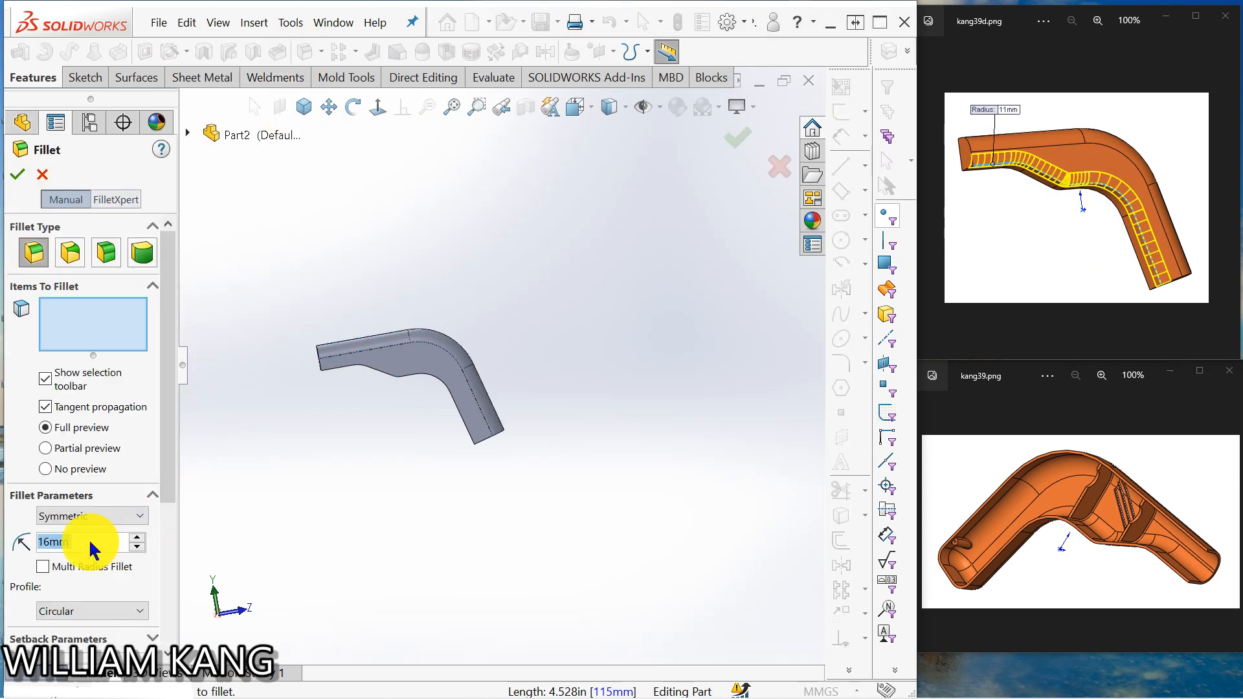
pyautogui.write('11')
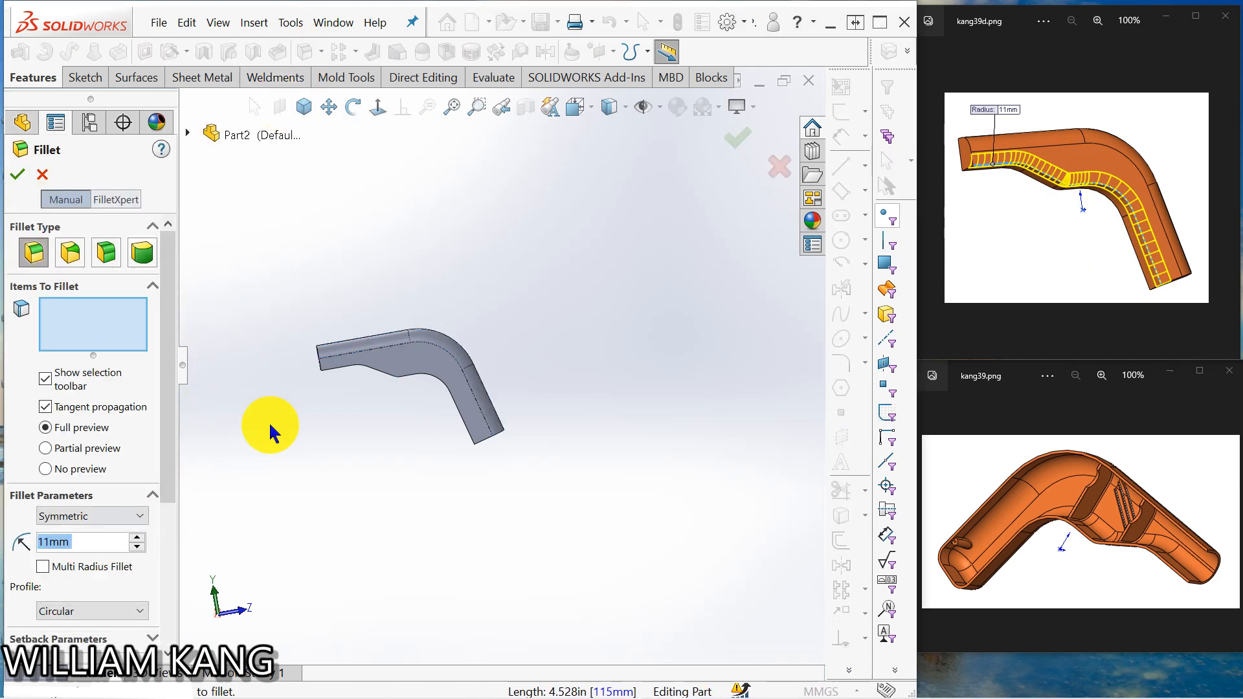
pyautogui.click(347, 367)
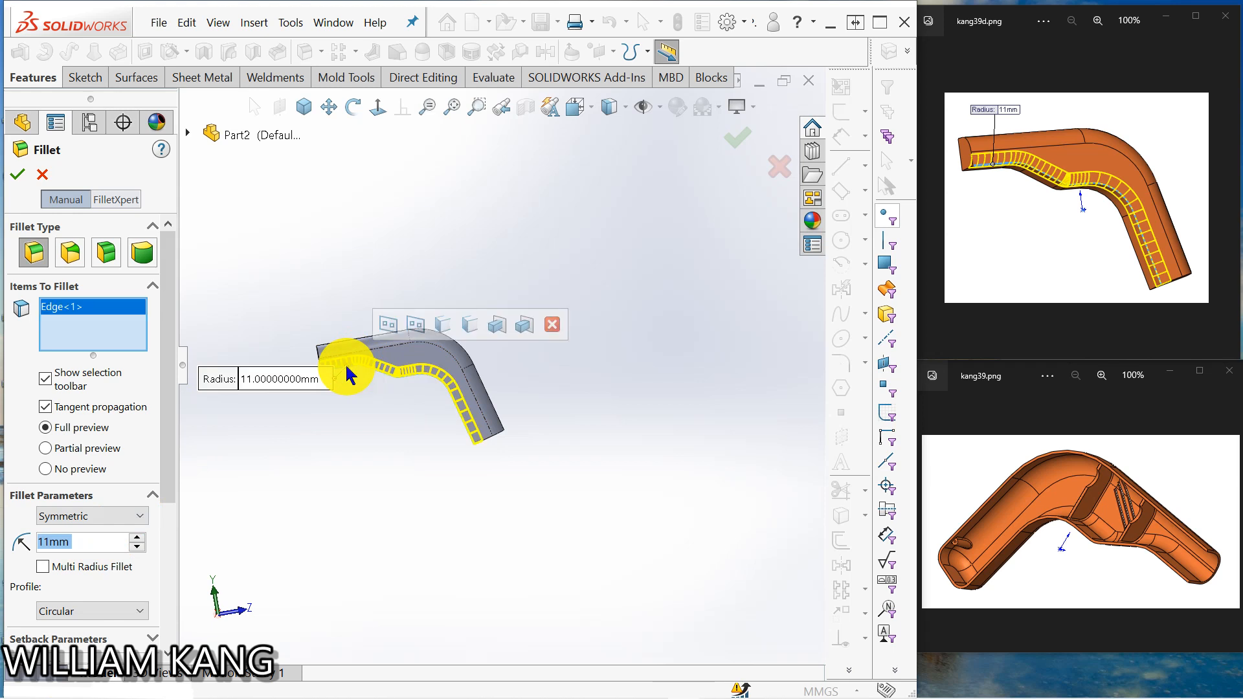
# Step: Following reference image kang39e.png, add the two edges at the closed end of the drafted leg to the 11 mm fillet and create it
pyautogui.click(1227, 206)
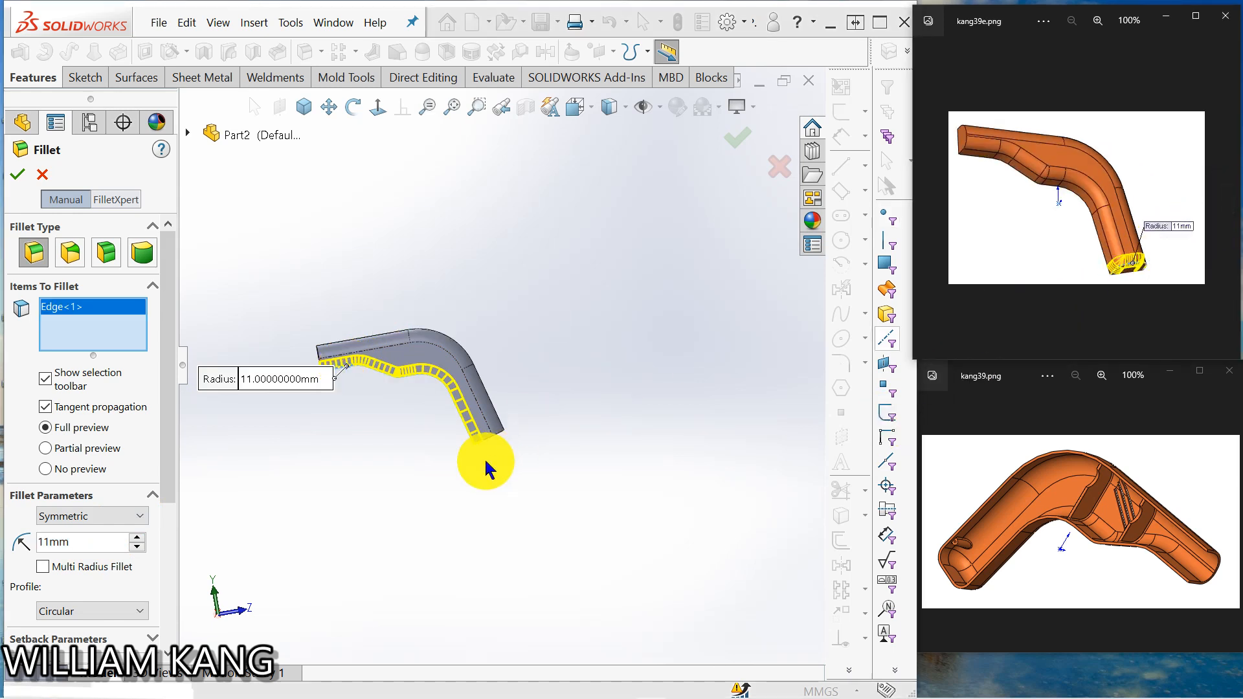
pyautogui.moveTo(485, 466); pyautogui.dragTo(470, 353, button='middle')
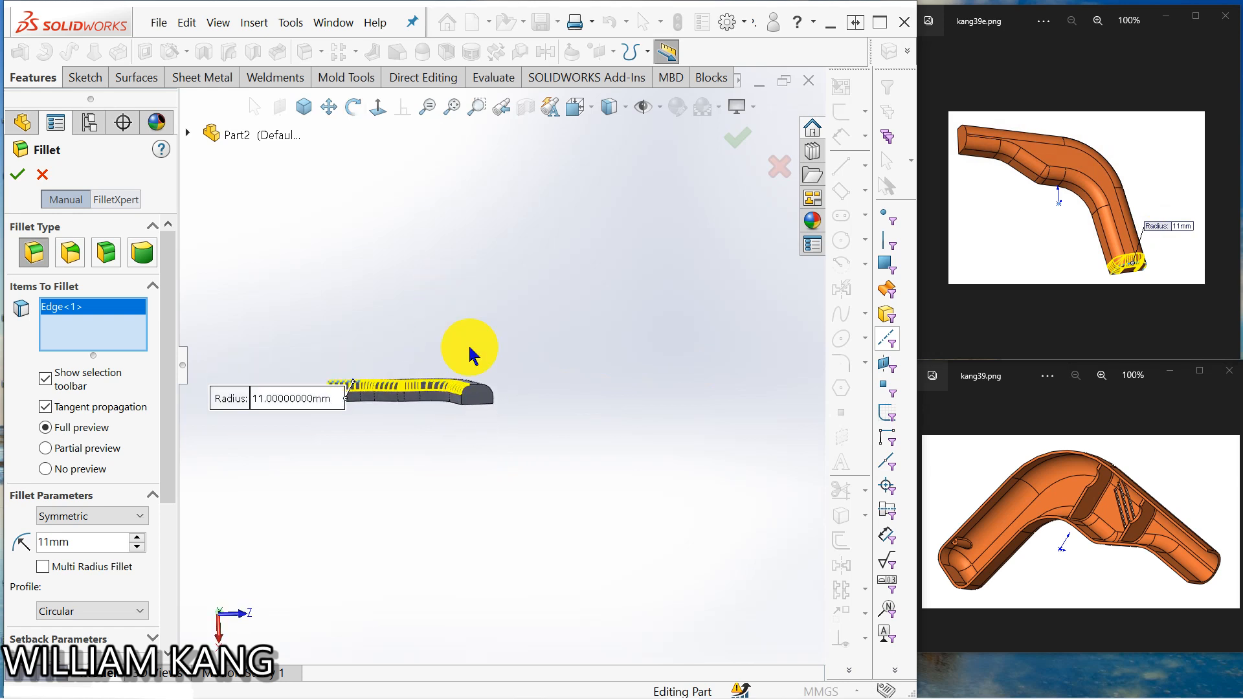
pyautogui.click(467, 406)
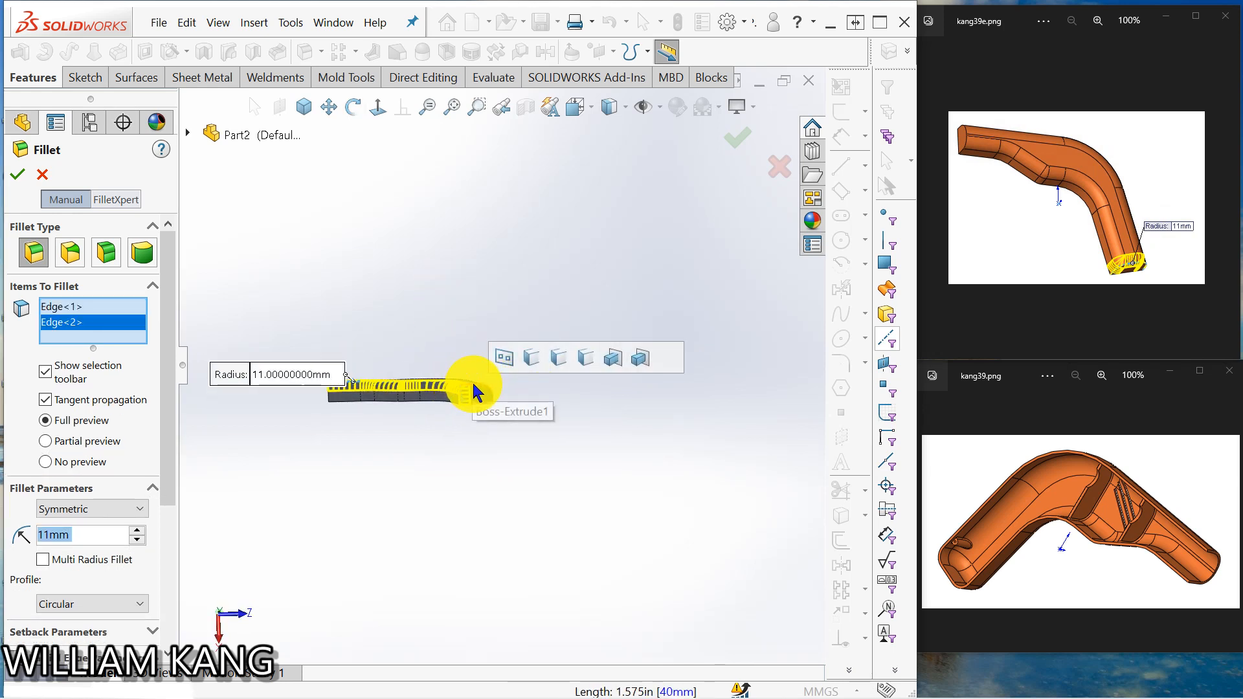
pyautogui.click(472, 387)
pyautogui.moveTo(535, 417); pyautogui.dragTo(528, 530, button='middle')
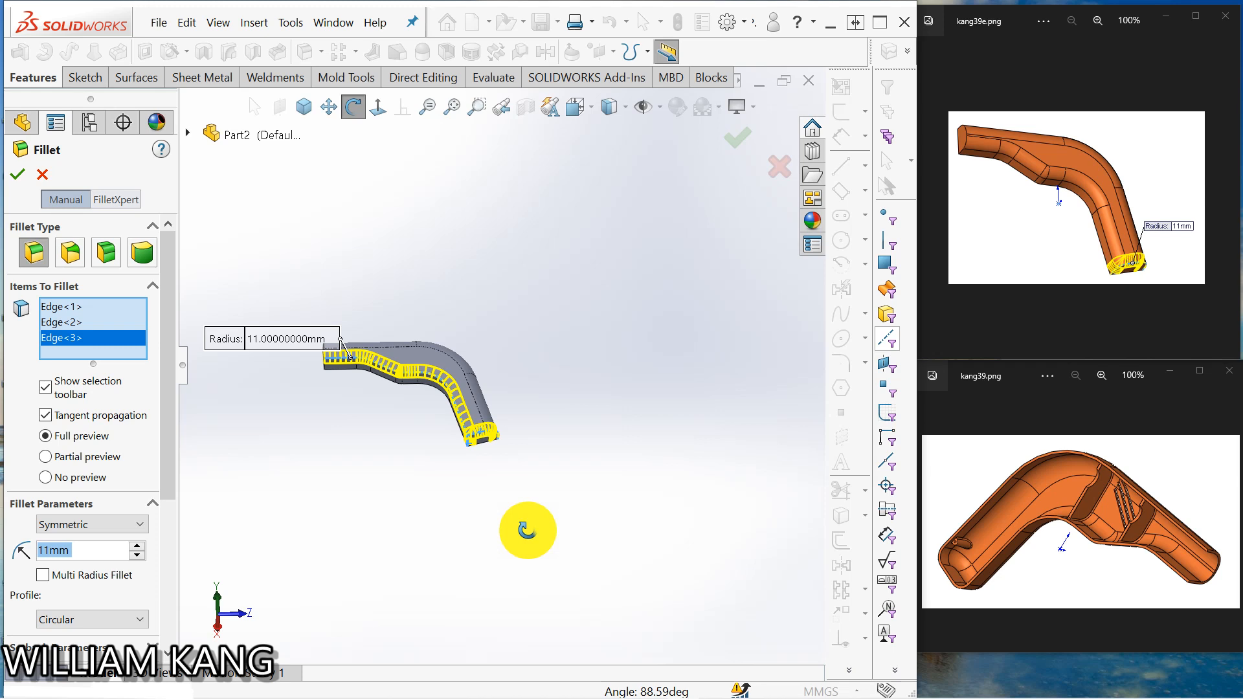
pyautogui.click(1222, 197)
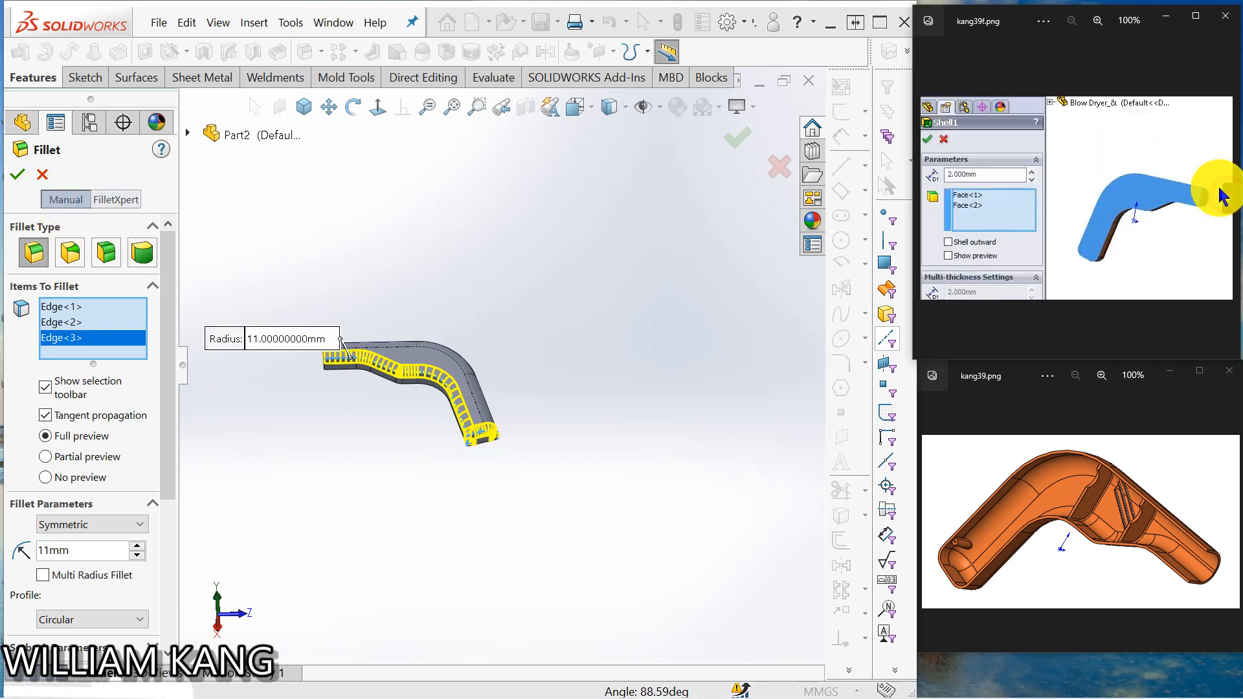
pyautogui.click(19, 174)
# Step: Following reference image kang39f.png, set up a Shell with a wall thickness of 2 mm
pyautogui.moveTo(421, 259); pyautogui.dragTo(621, 258, button='middle')
pyautogui.moveTo(665, 217); pyautogui.dragTo(610, 216)
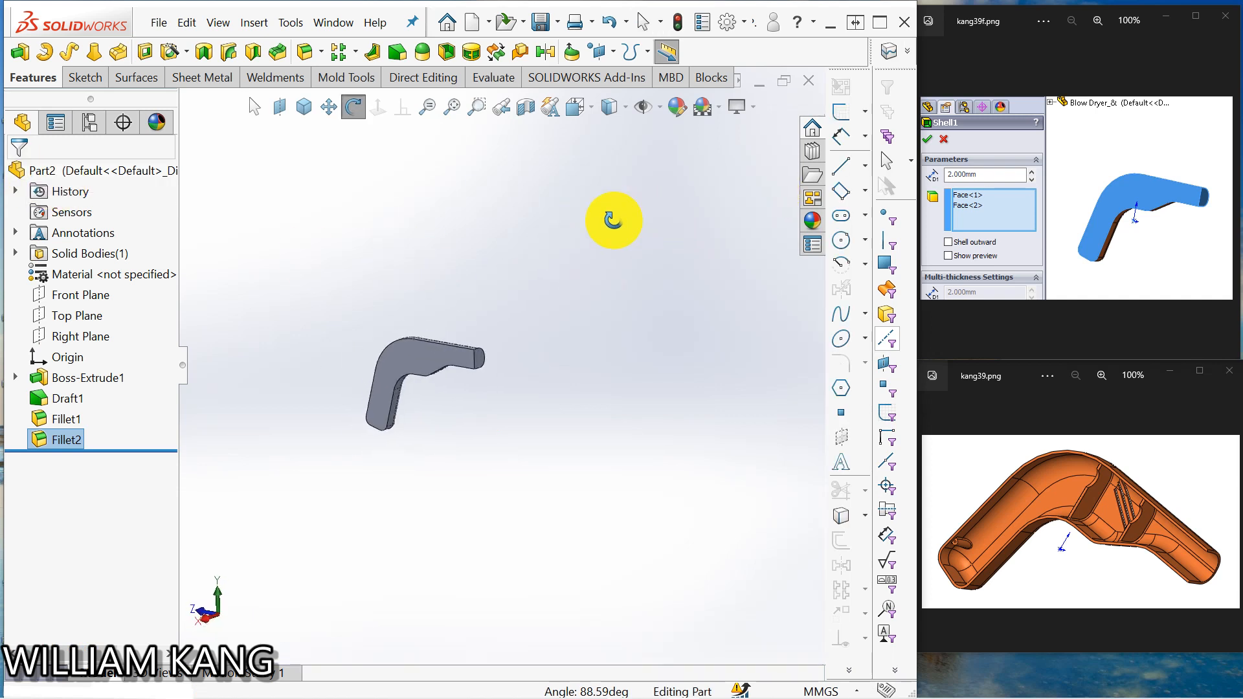
pyautogui.press('Escape')
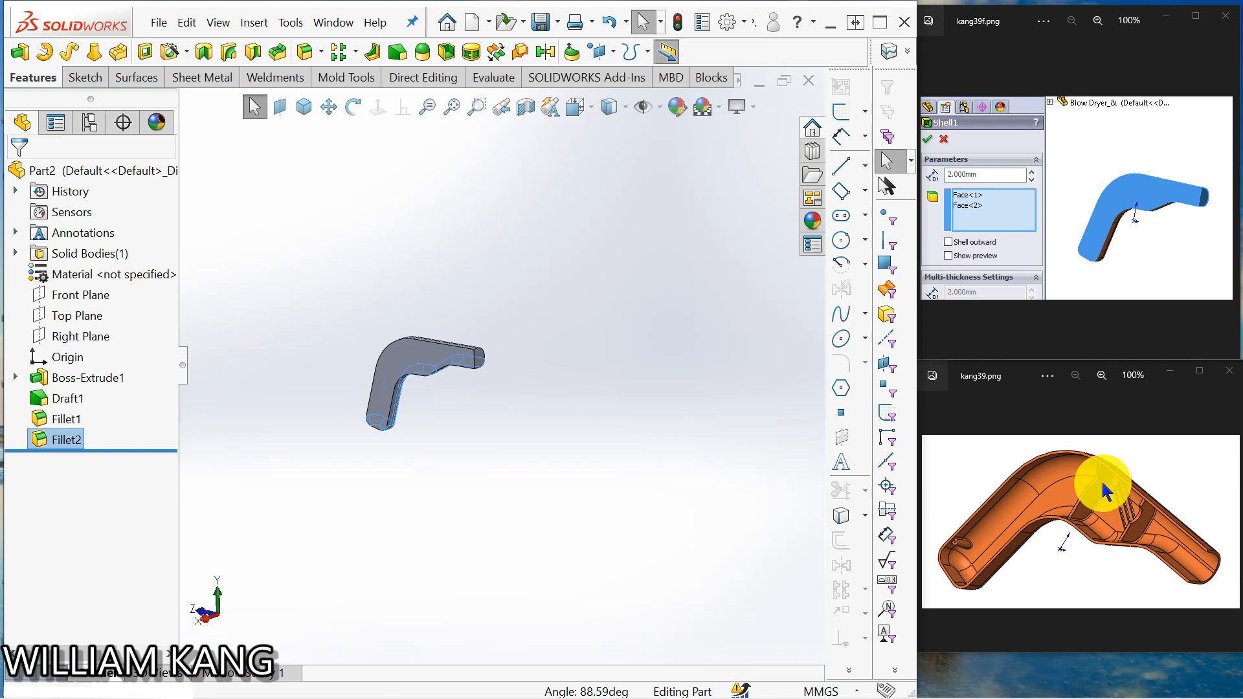
pyautogui.click(446, 53)
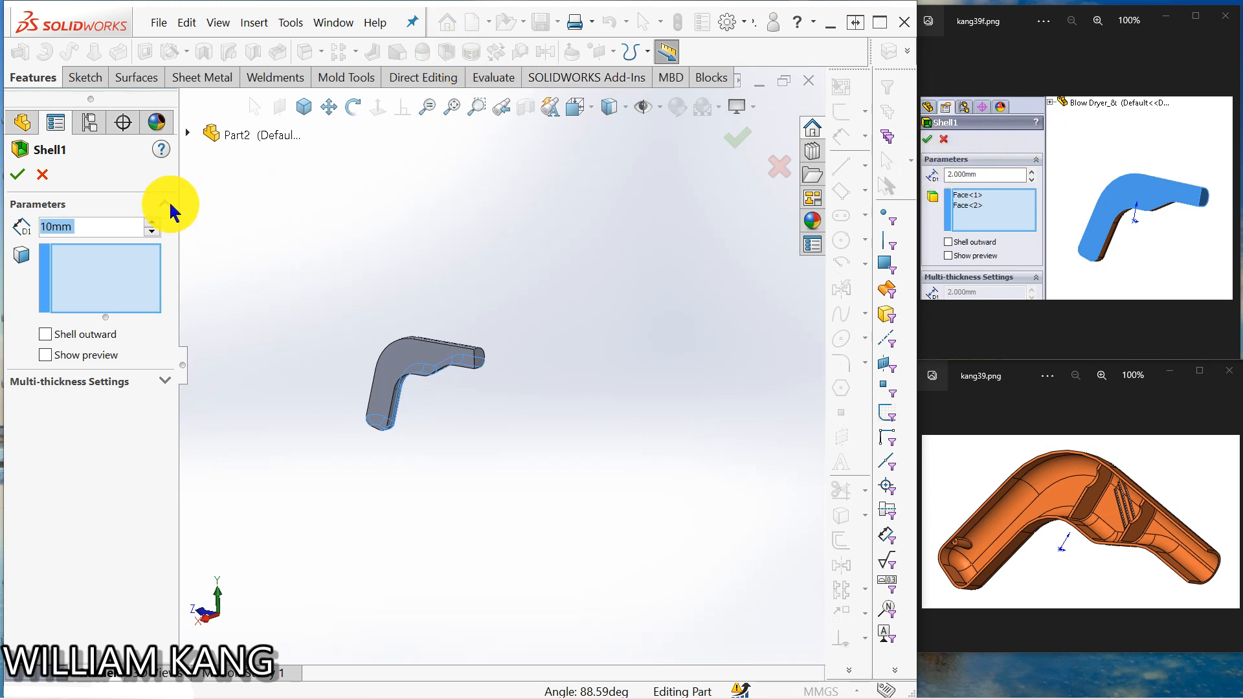
pyautogui.write('2')
pyautogui.press('Return')
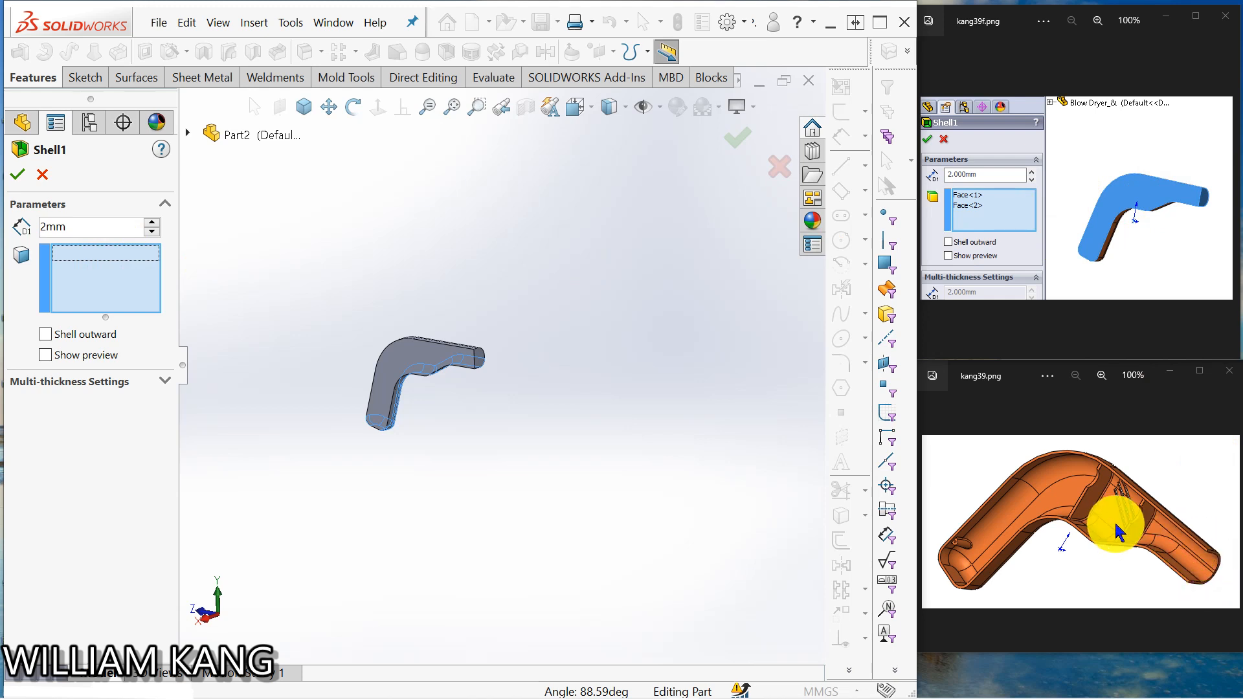
# Step: Remove the large flat side face and the outlet end face in the shell, show its preview and create it
pyautogui.click(430, 351)
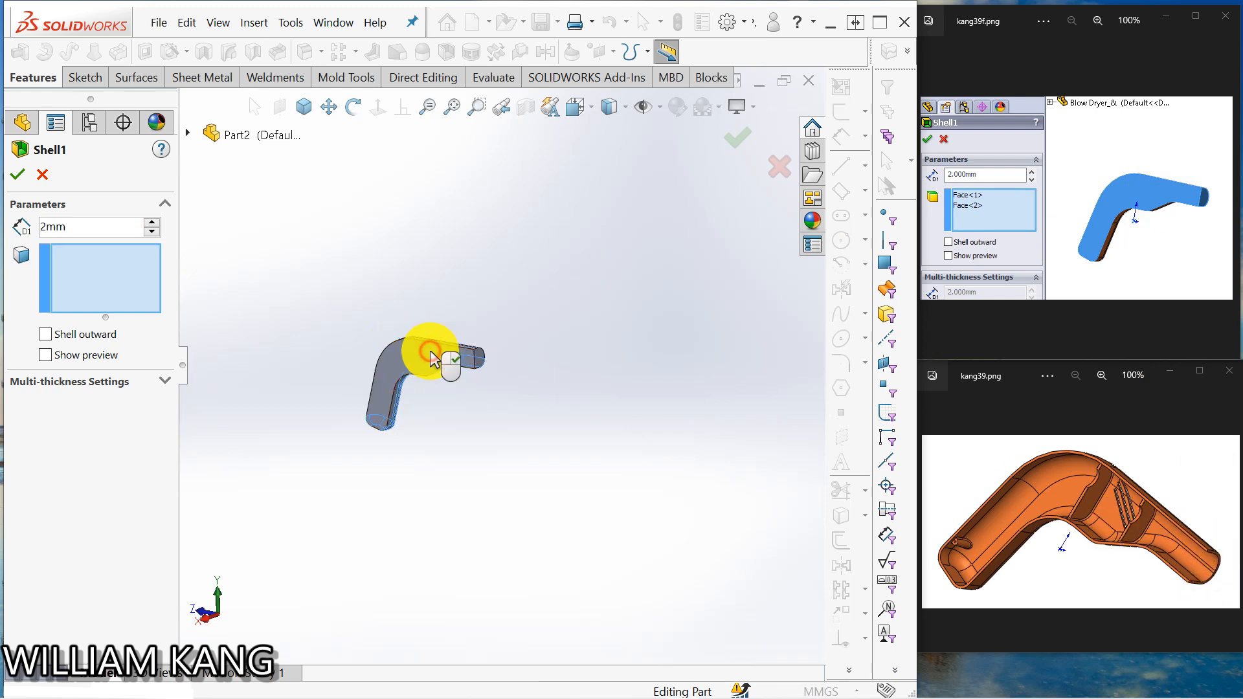
pyautogui.scroll(-5, 484, 320)
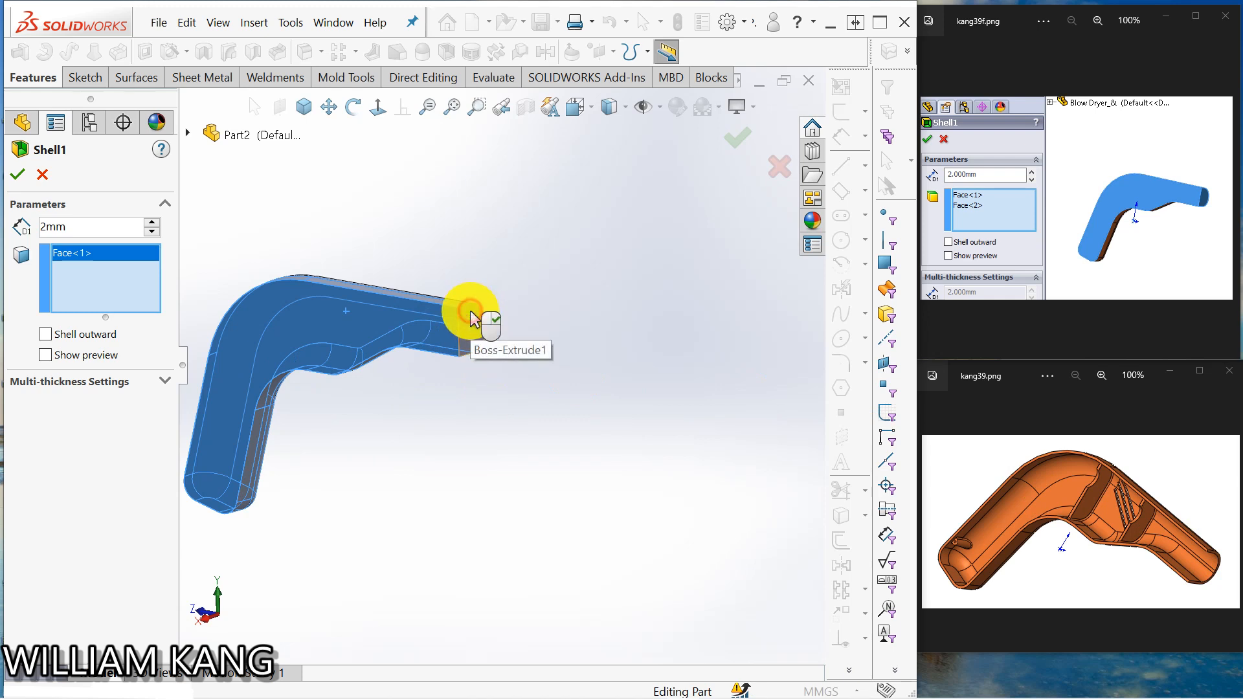
pyautogui.click(475, 318)
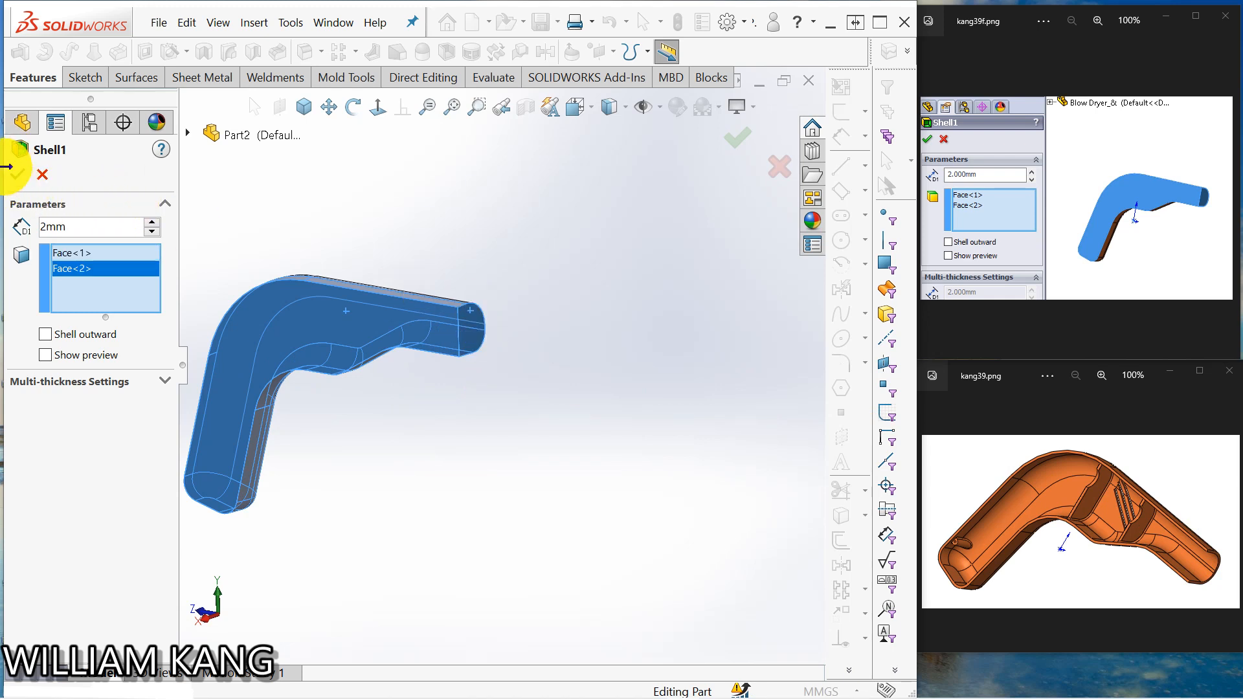
pyautogui.click(44, 354)
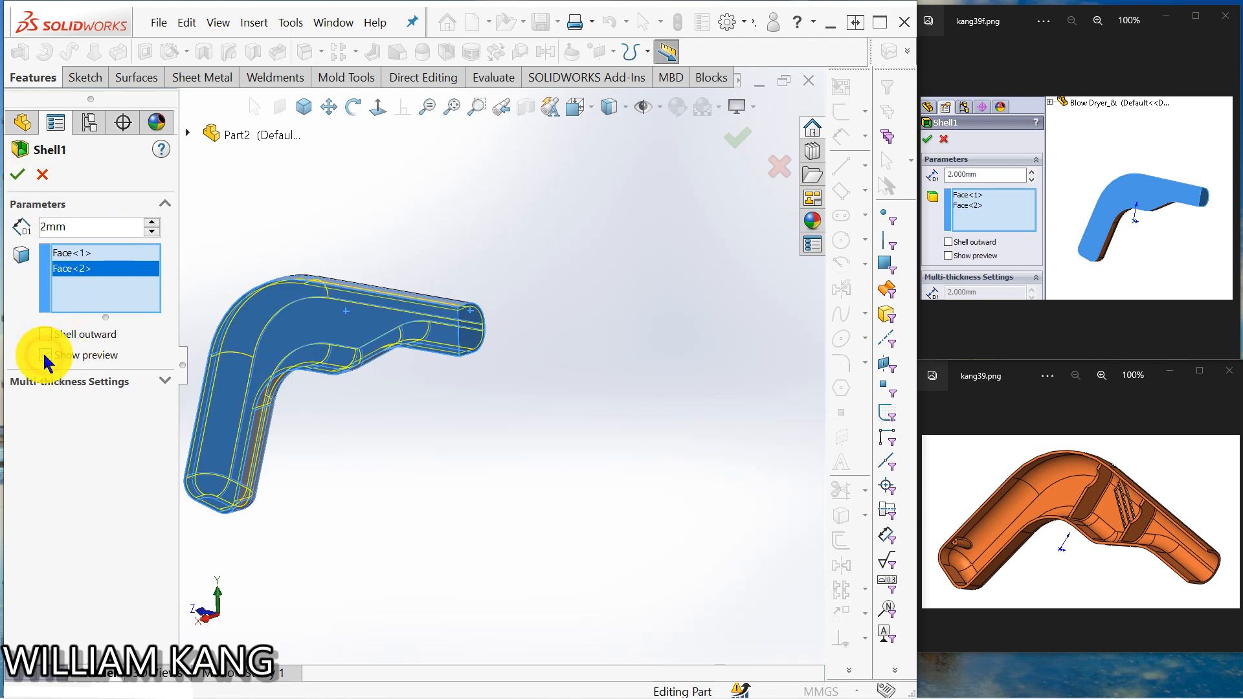
pyautogui.moveTo(444, 177); pyautogui.dragTo(375, 166, button='middle')
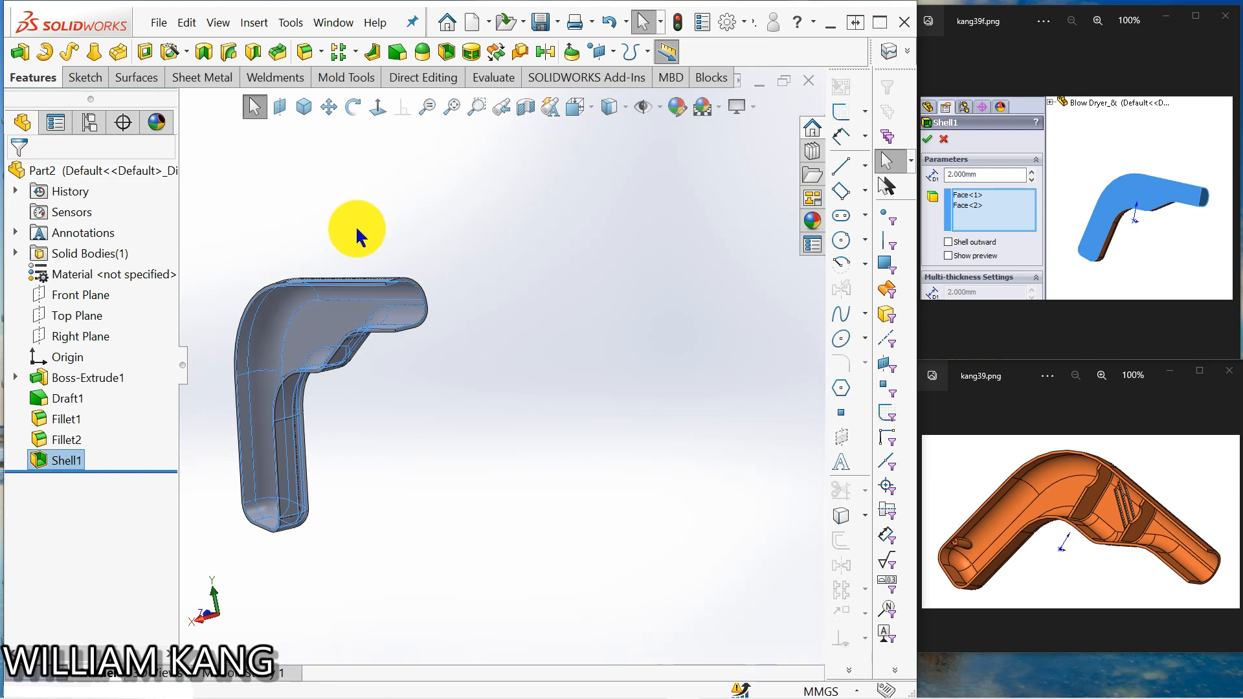
pyautogui.moveTo(356, 225); pyautogui.dragTo(563, 185, button='middle')
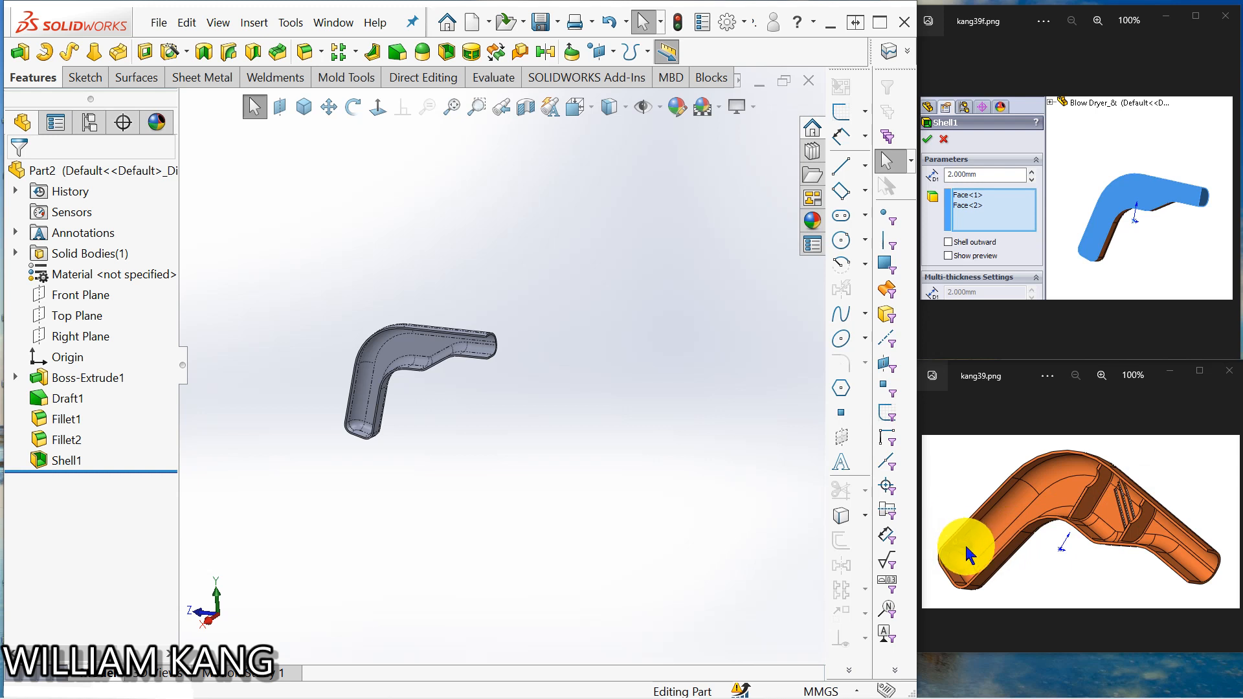
# Step: Following reference image kang39g.png, set up a new reference plane with the Right Plane as its first reference
pyautogui.click(1229, 204)
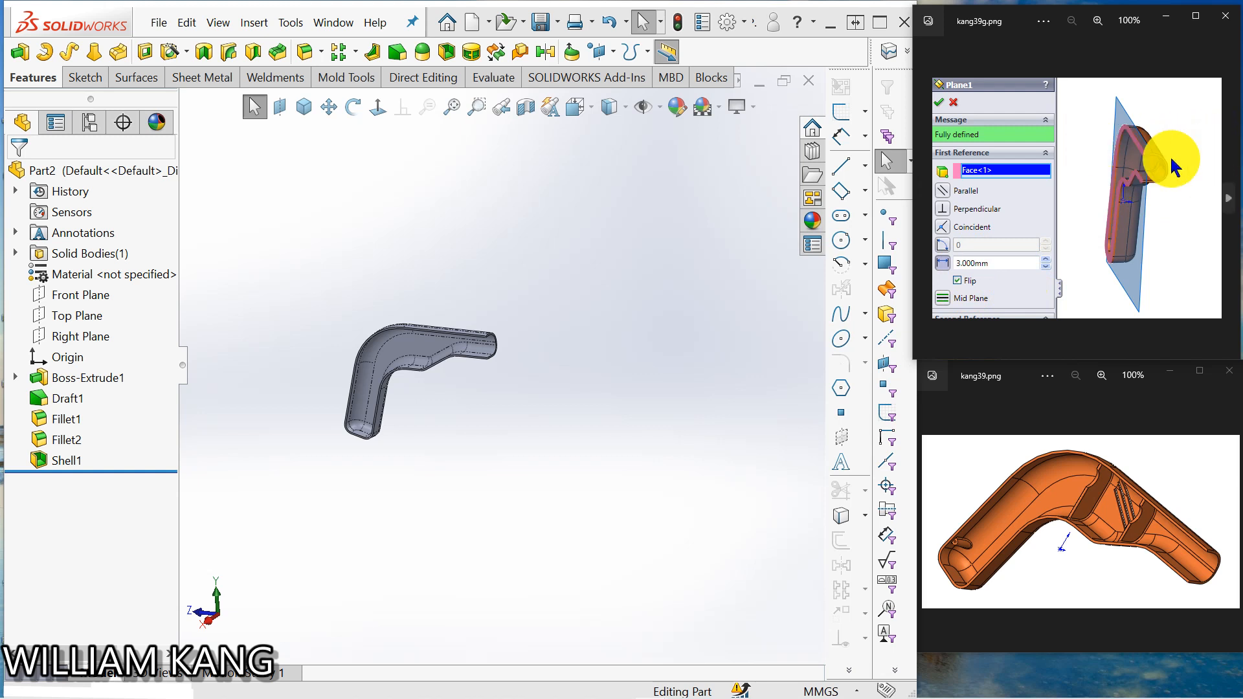
pyautogui.scroll(-3, 470, 320)
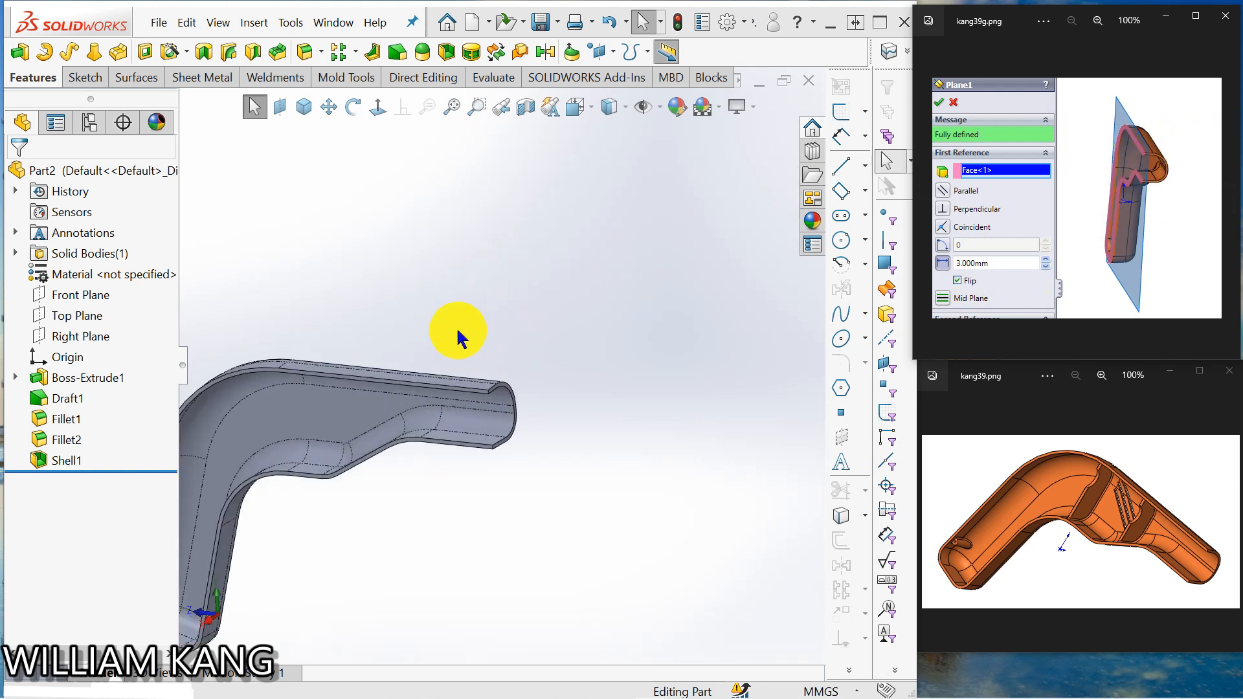
pyautogui.scroll(5, 430, 325)
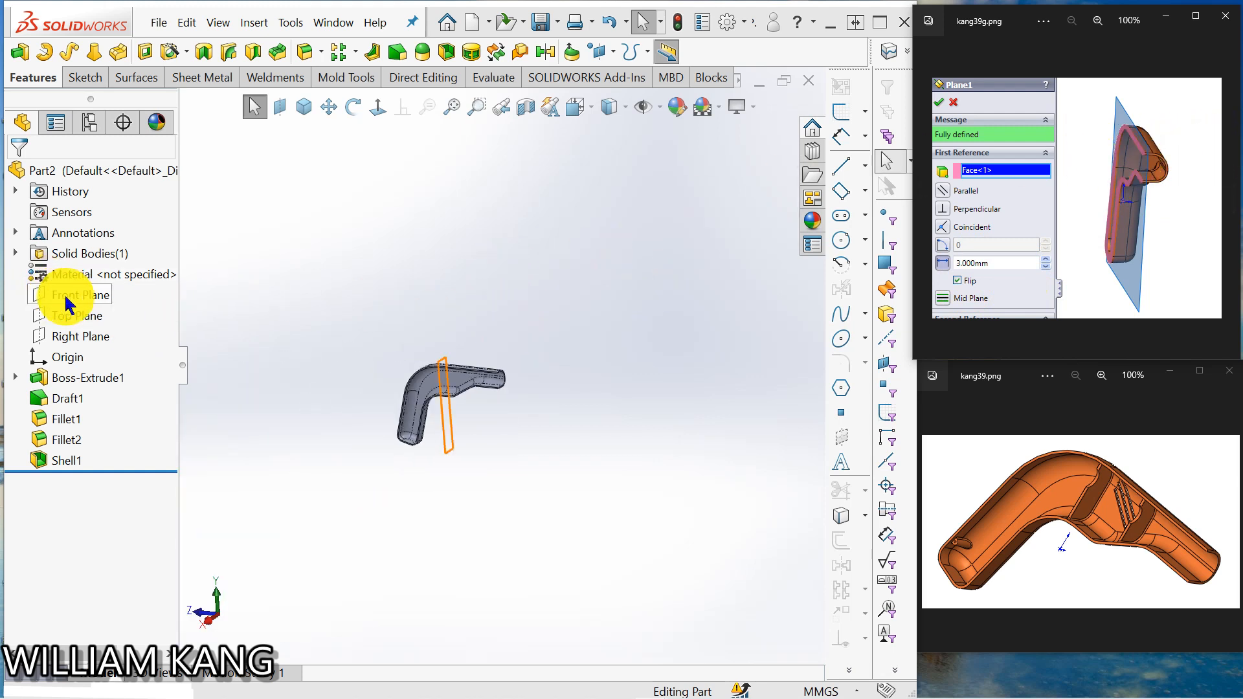
pyautogui.click(74, 337)
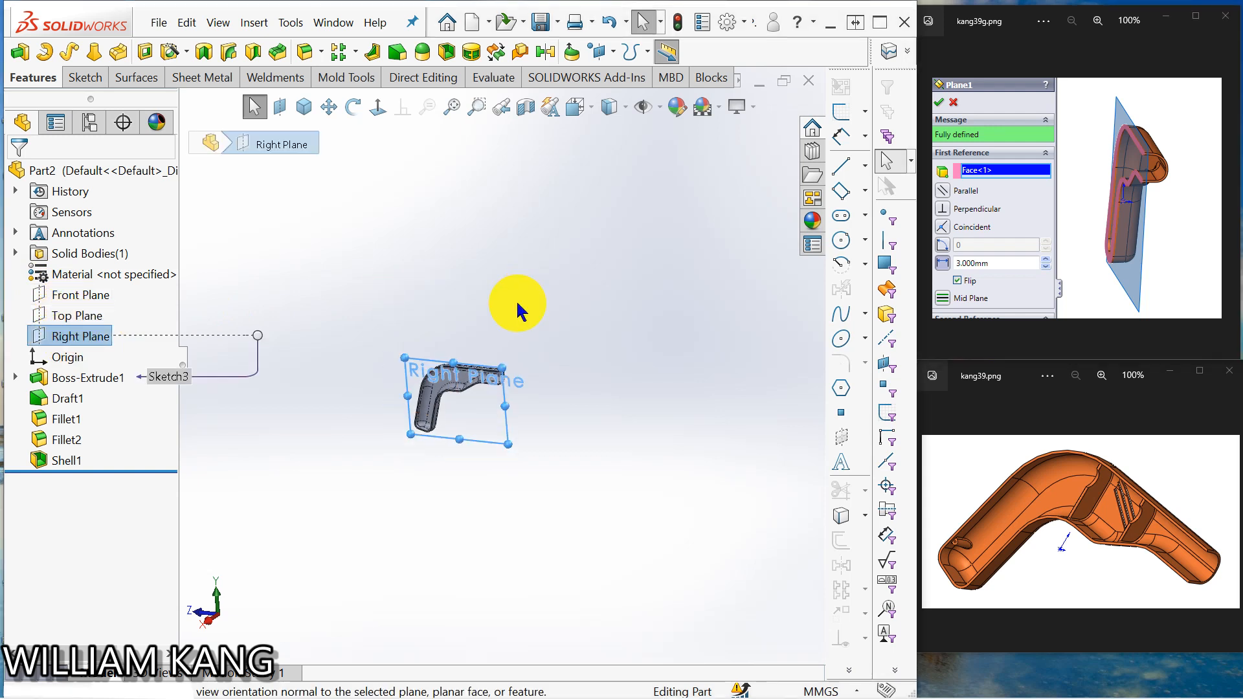
pyautogui.moveTo(514, 305); pyautogui.dragTo(474, 333, button='middle')
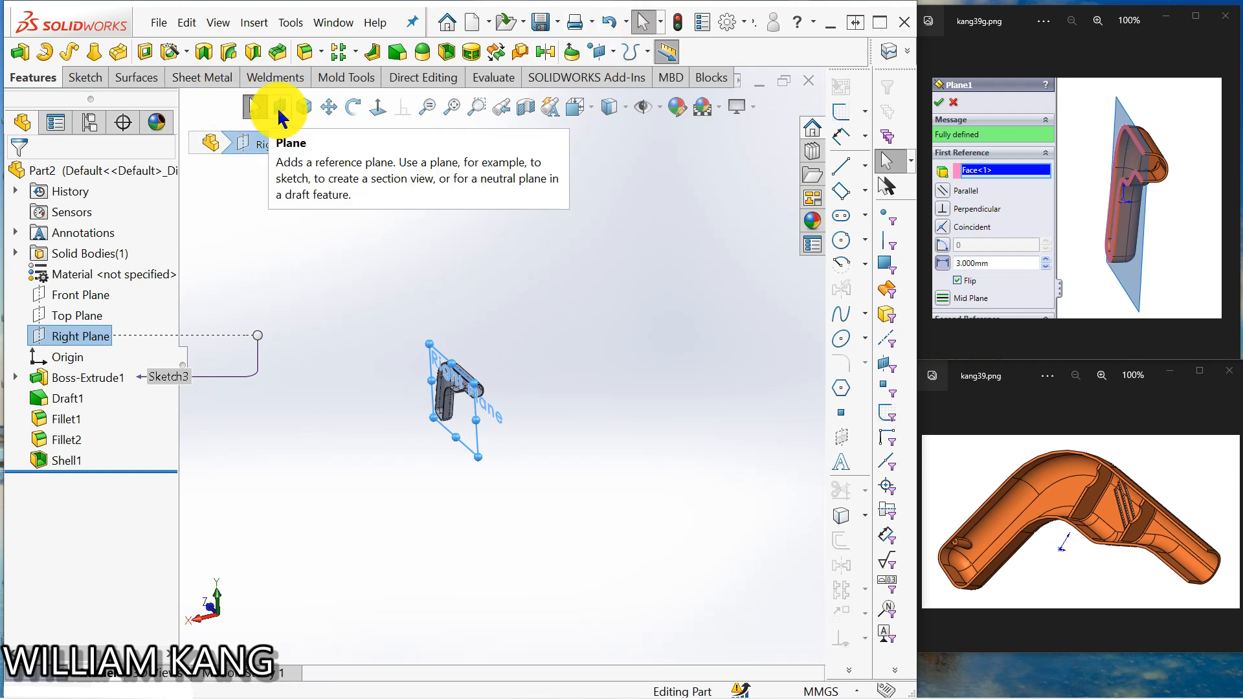
pyautogui.click(612, 54)
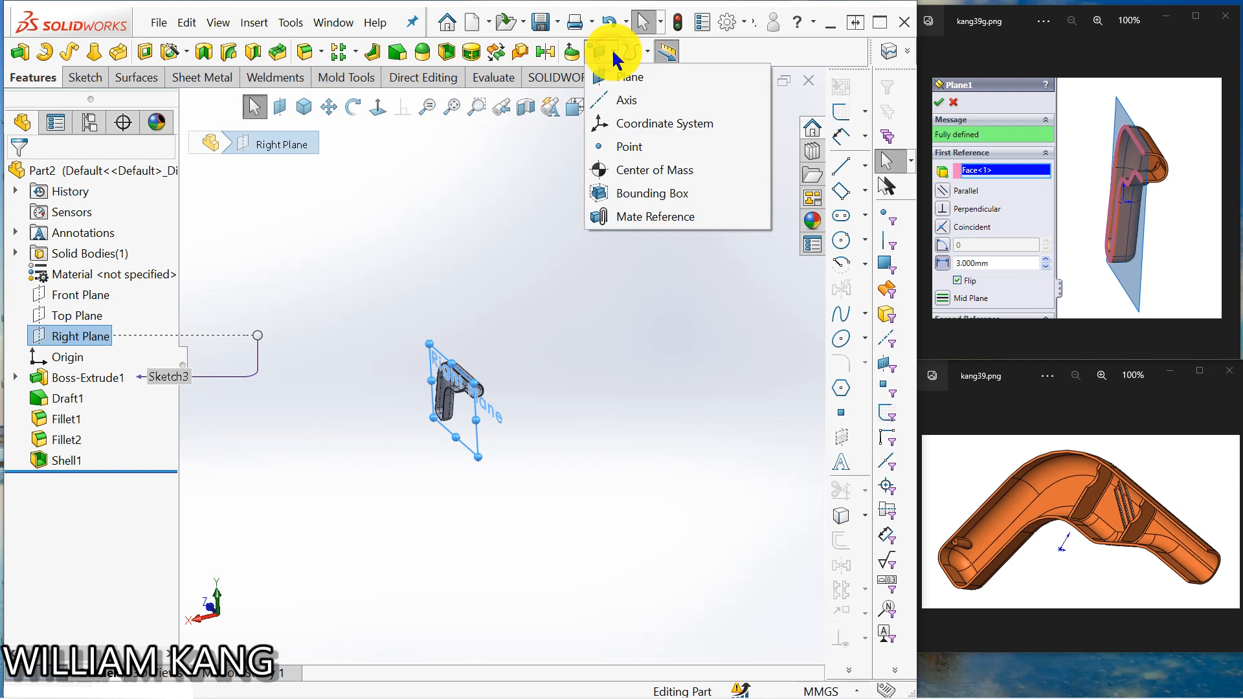
pyautogui.click(509, 169)
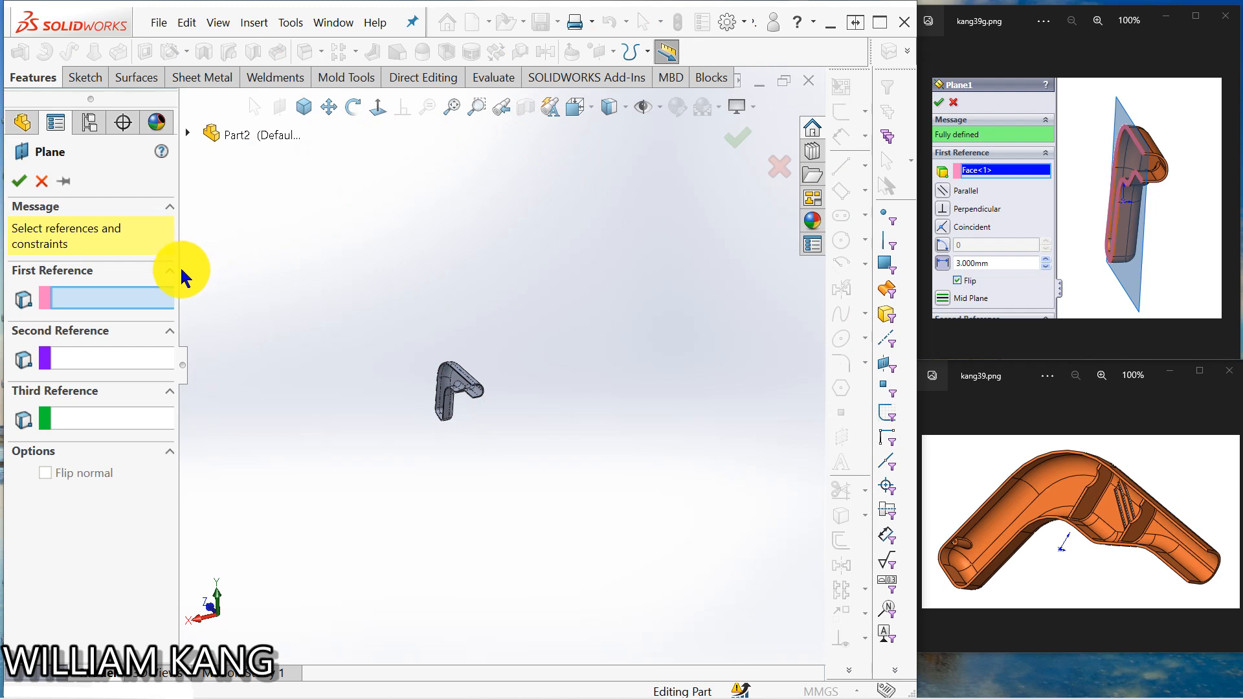
pyautogui.click(187, 132)
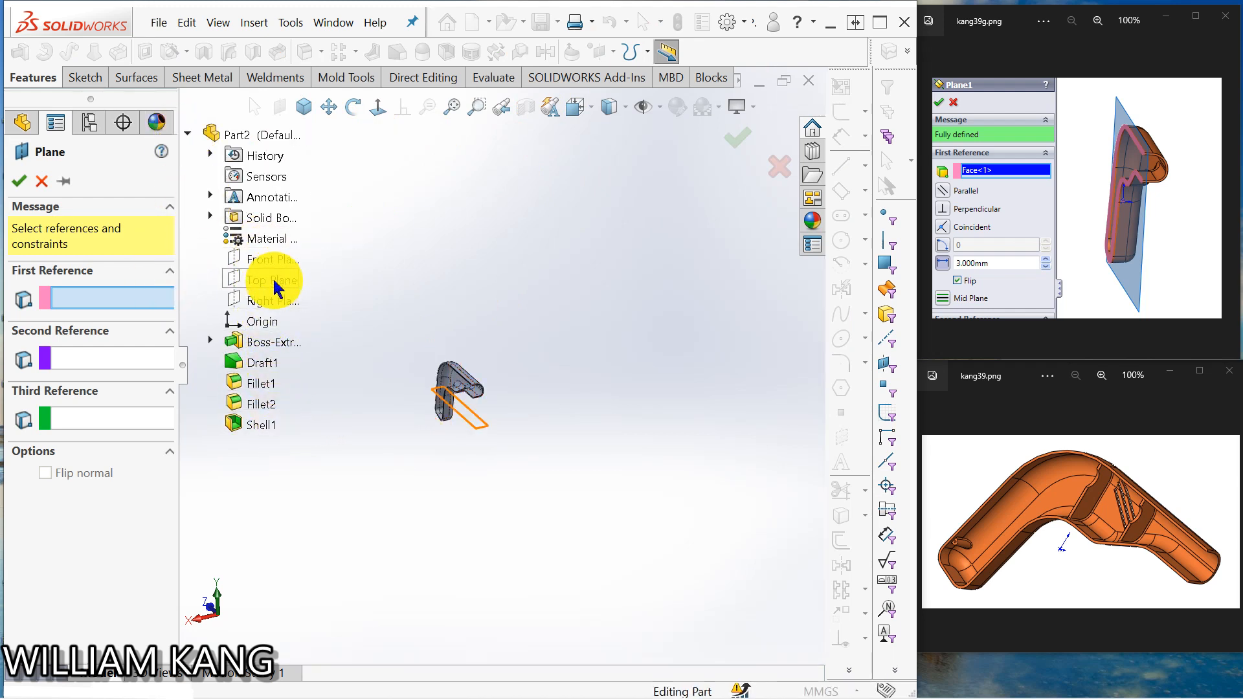
pyautogui.click(272, 302)
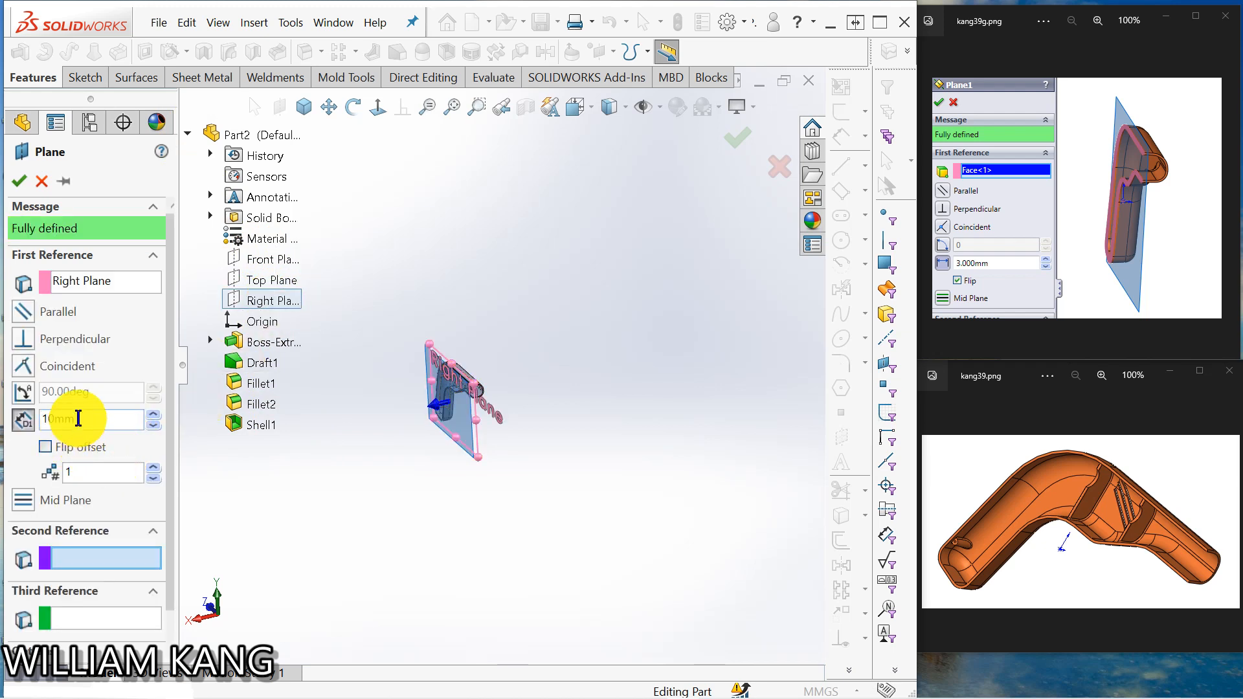
# Step: Set the plane's offset distance to 3 mm, flip the offset towards the housing body and create the plane
pyautogui.click(53, 417)
pyautogui.doubleClick(53, 417)
pyautogui.write('3')
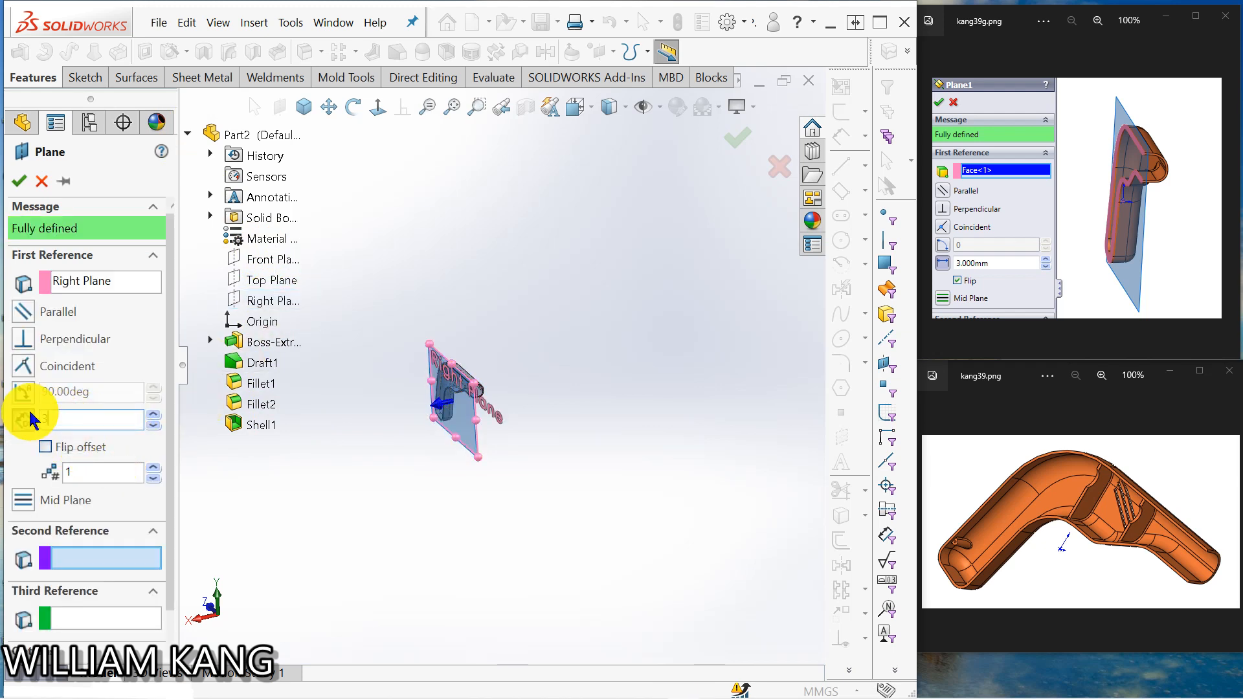
pyautogui.moveTo(435, 202); pyautogui.dragTo(427, 402, button='middle')
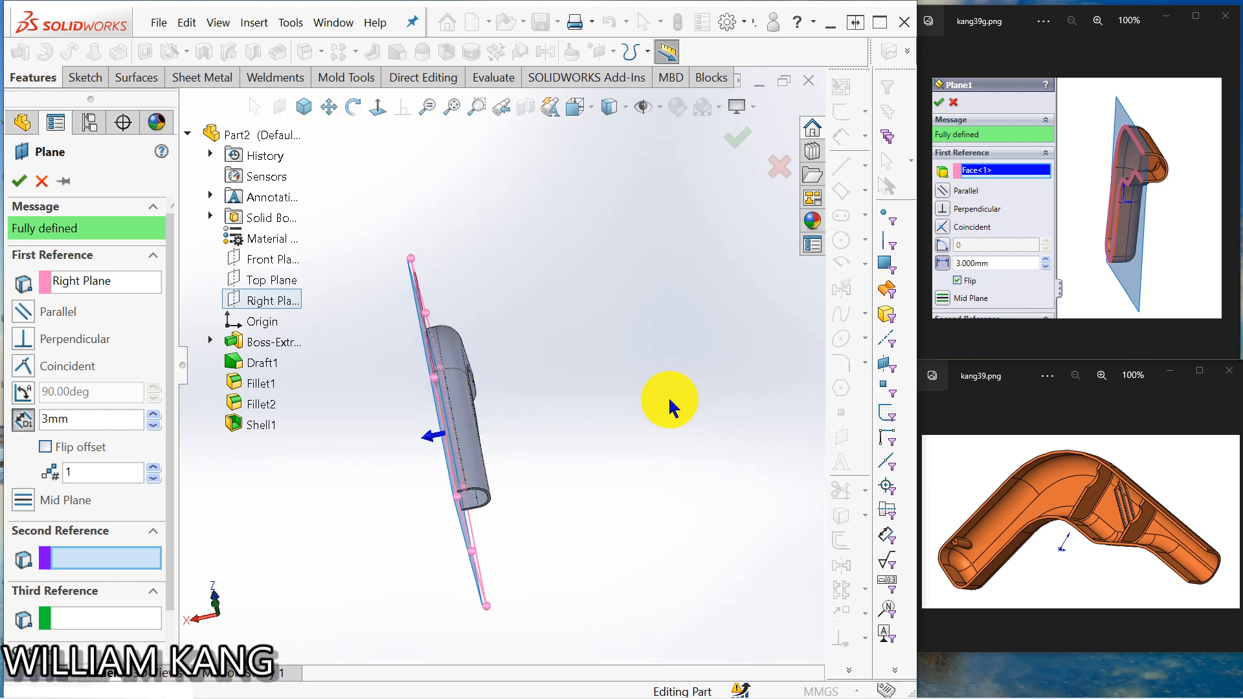
pyautogui.click(44, 447)
pyautogui.moveTo(582, 438); pyautogui.dragTo(603, 368, button='middle')
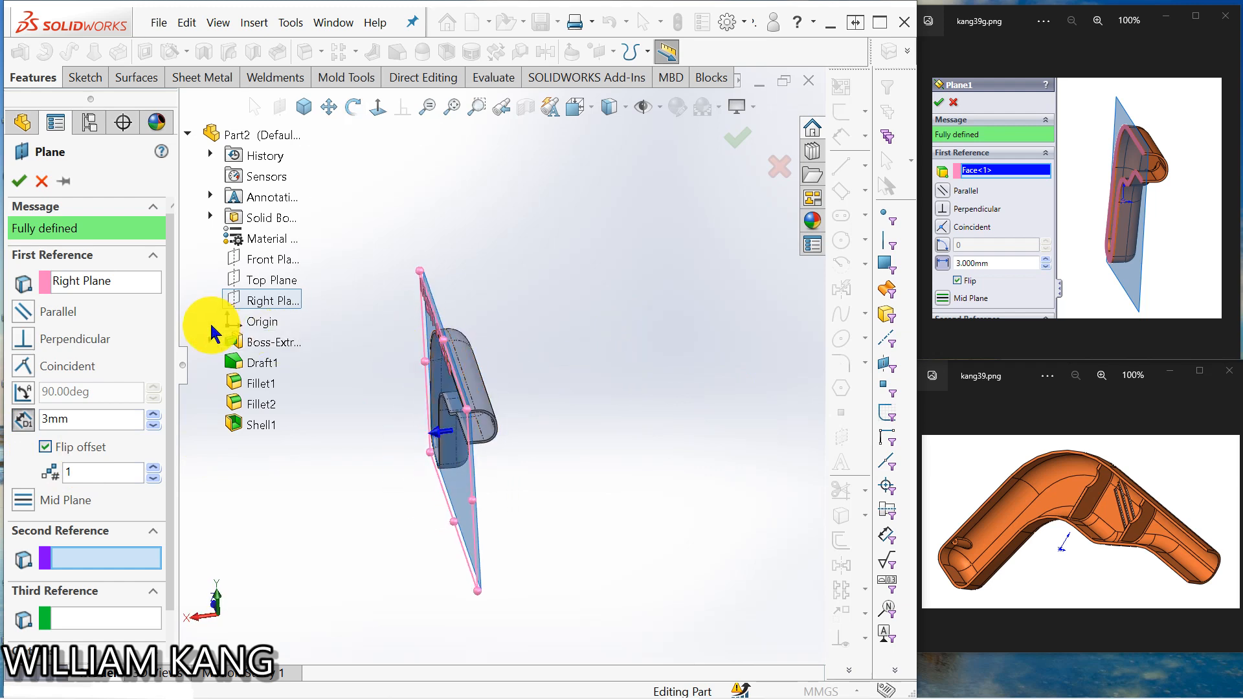
pyautogui.click(26, 176)
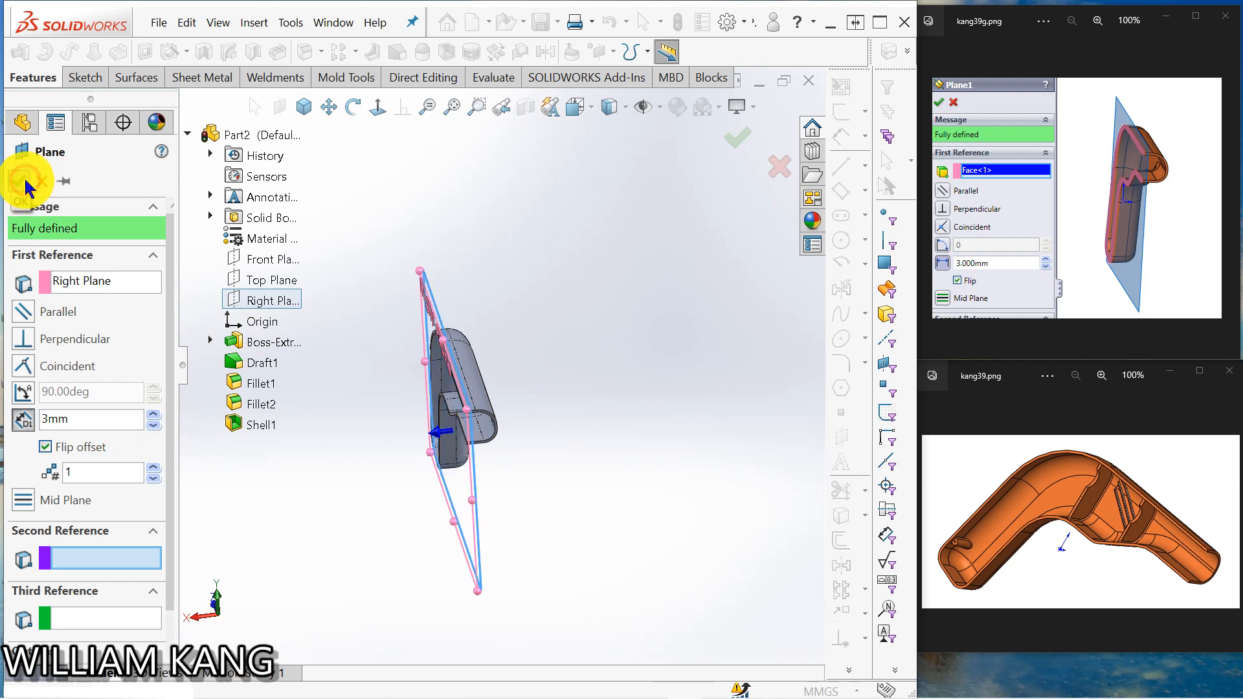
# Step: Clear the selection and hide the new offset plane
pyautogui.moveTo(672, 428); pyautogui.dragTo(574, 361, button='middle')
pyautogui.moveTo(575, 361); pyautogui.dragTo(536, 383)
pyautogui.press('Escape')
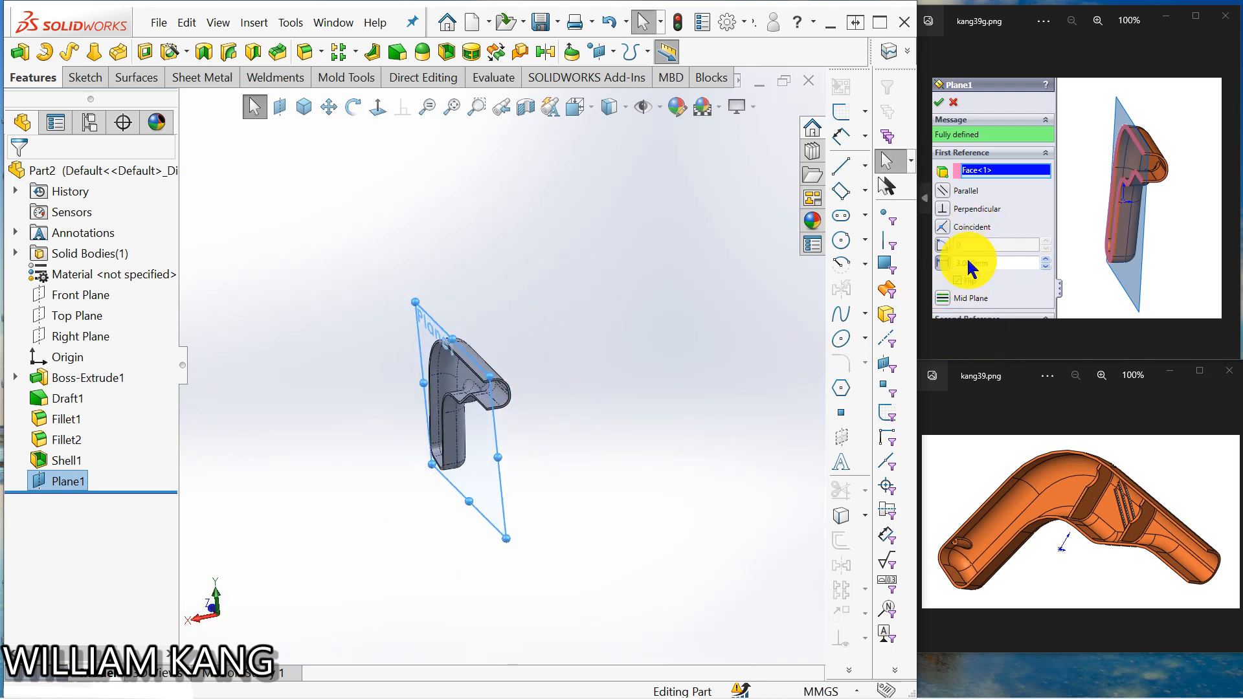
pyautogui.click(596, 336)
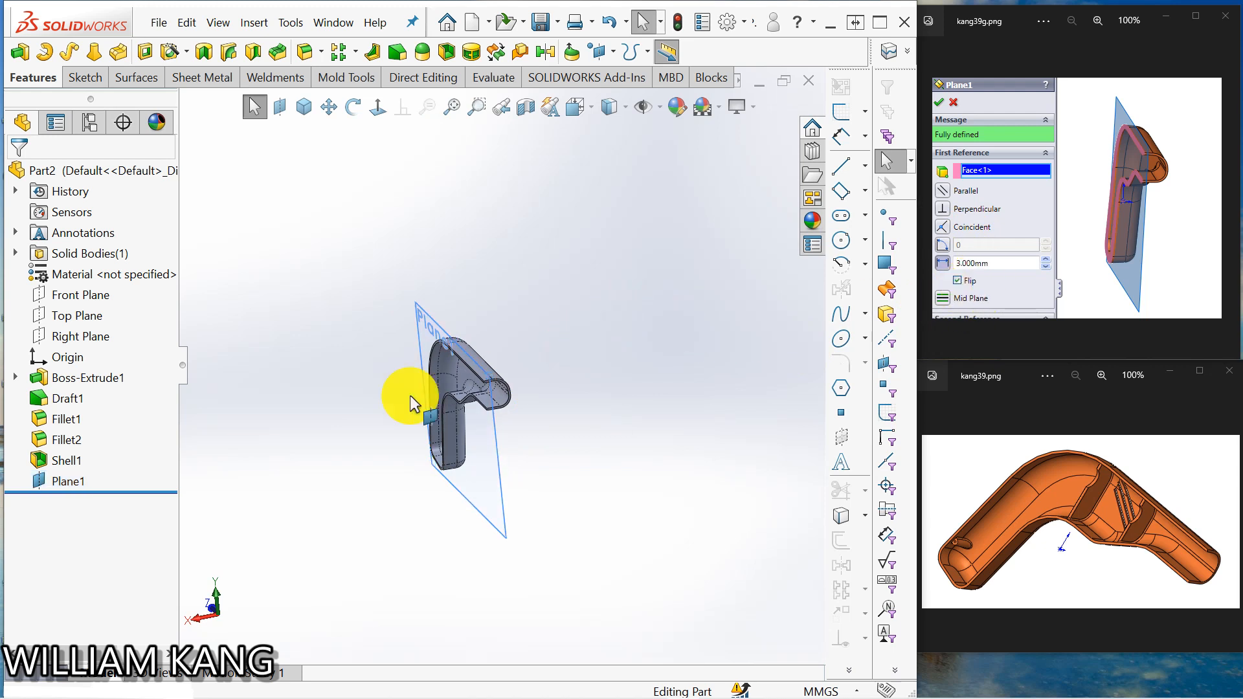
pyautogui.click(72, 481)
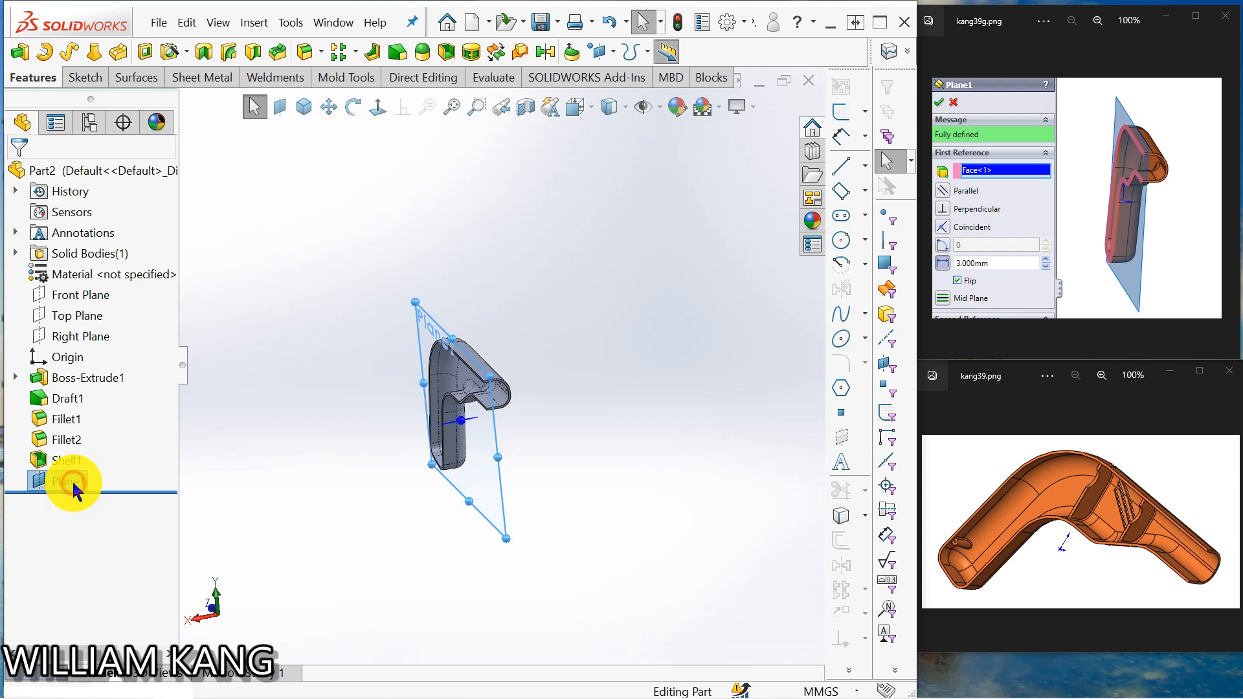
pyautogui.click(112, 468)
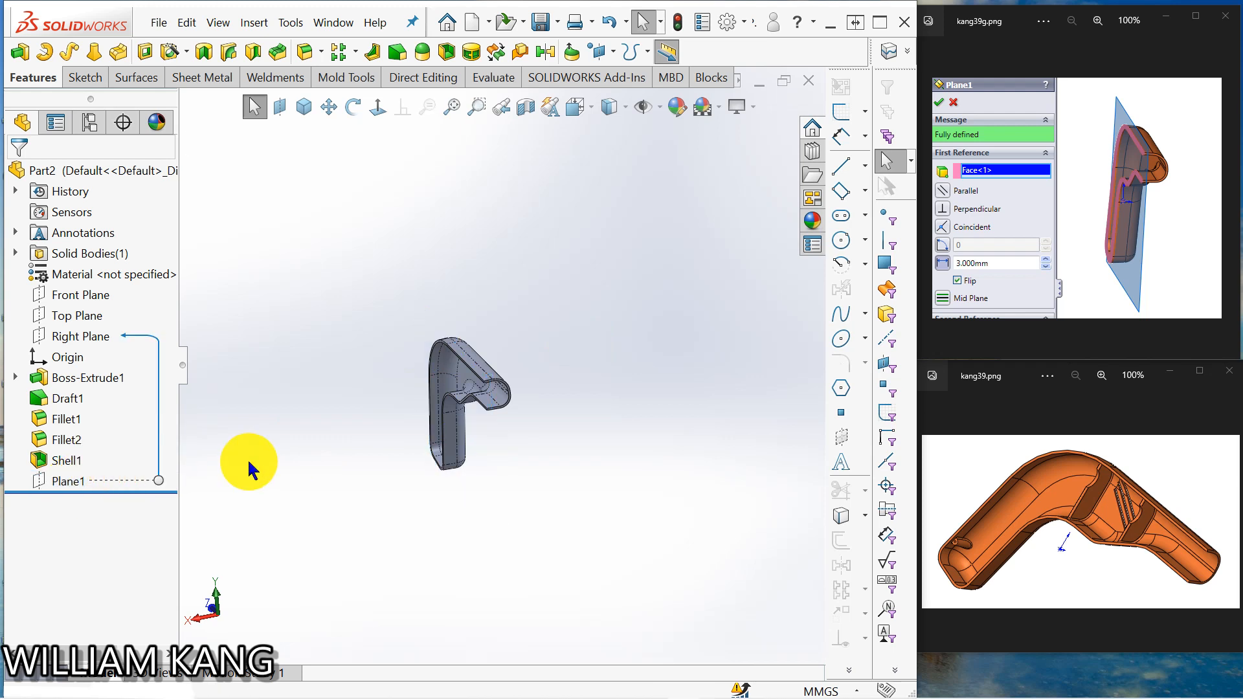
# Step: Following reference image kang39h.png, start a sketch on the offset plane Plane1
pyautogui.click(1228, 198)
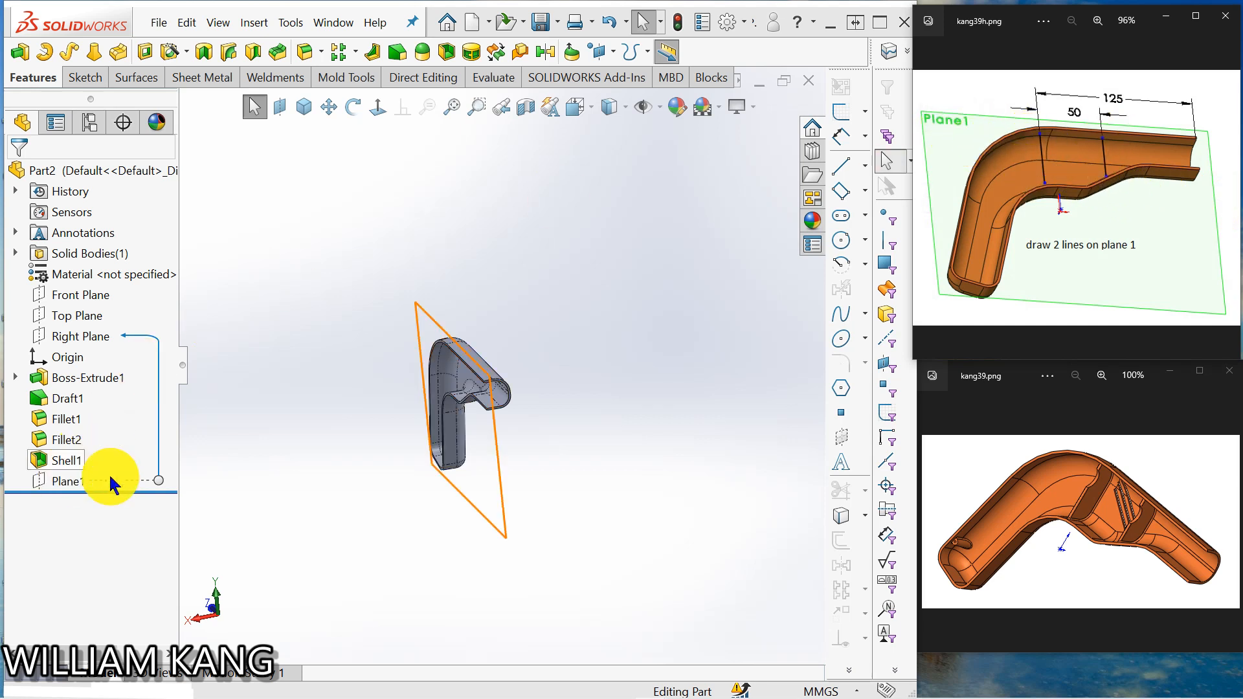
pyautogui.click(65, 481)
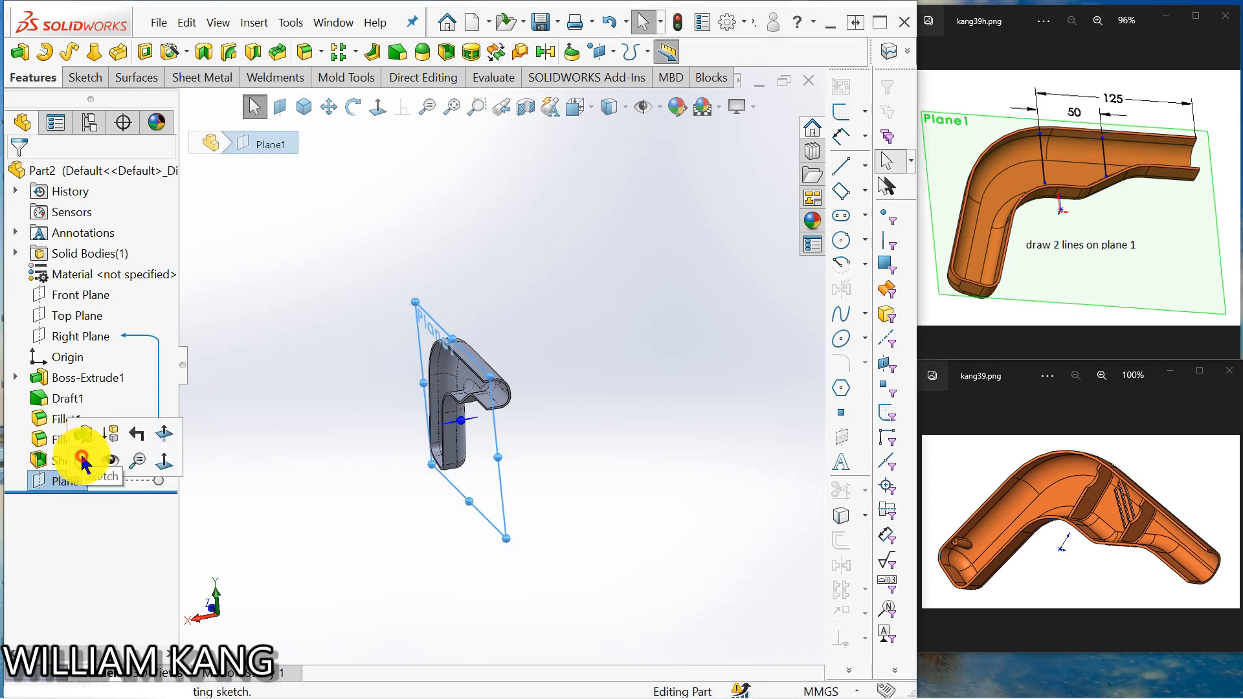
pyautogui.click(83, 460)
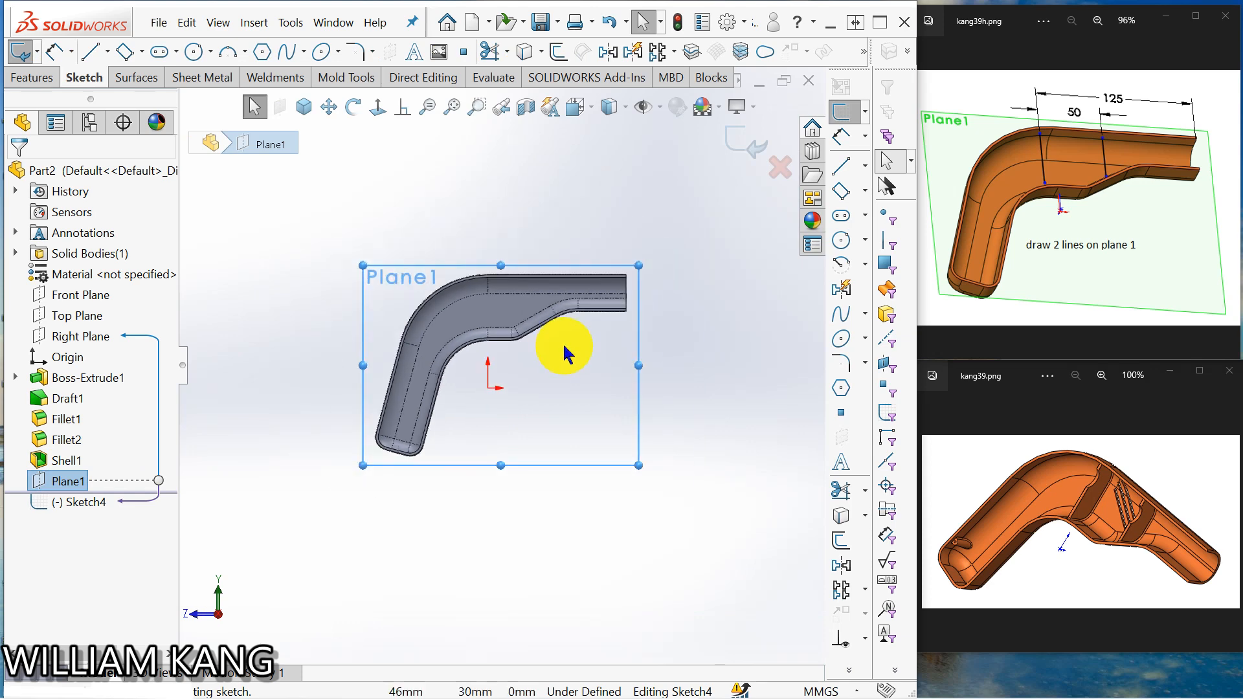
pyautogui.click(523, 204)
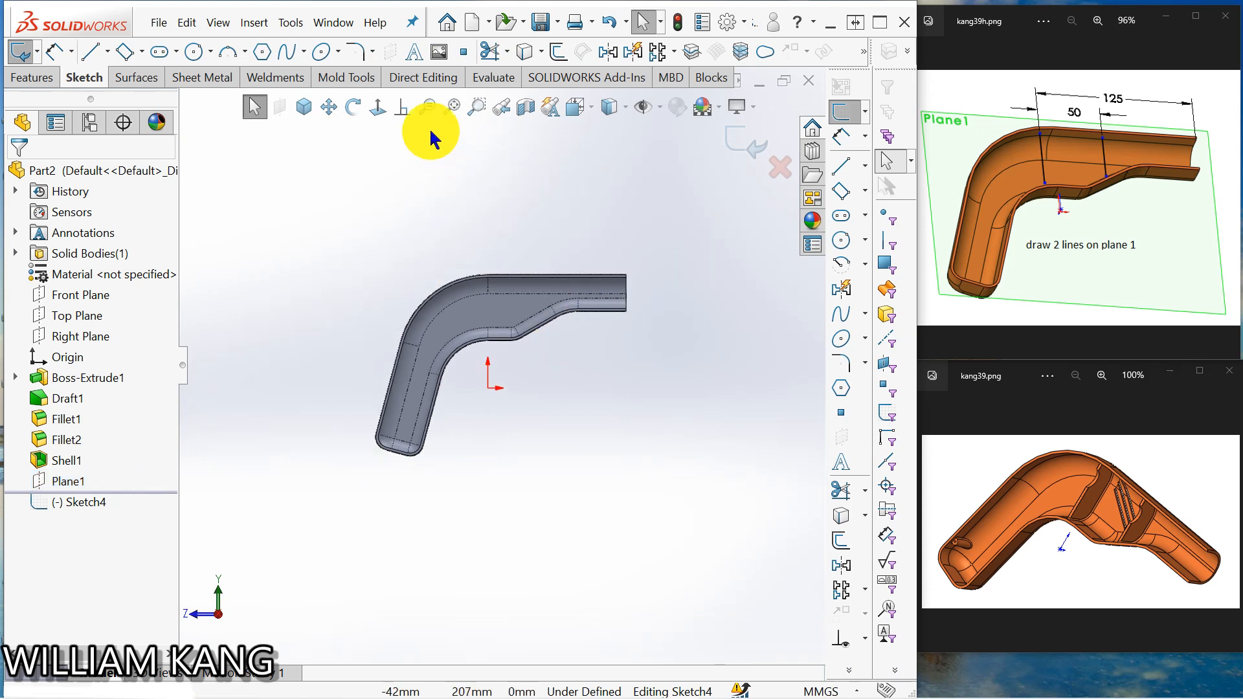
# Step: Draw two separate vertical lines about 27 mm long and about 37 mm apart inside the straight arm, near the bend
pyautogui.click(841, 166)
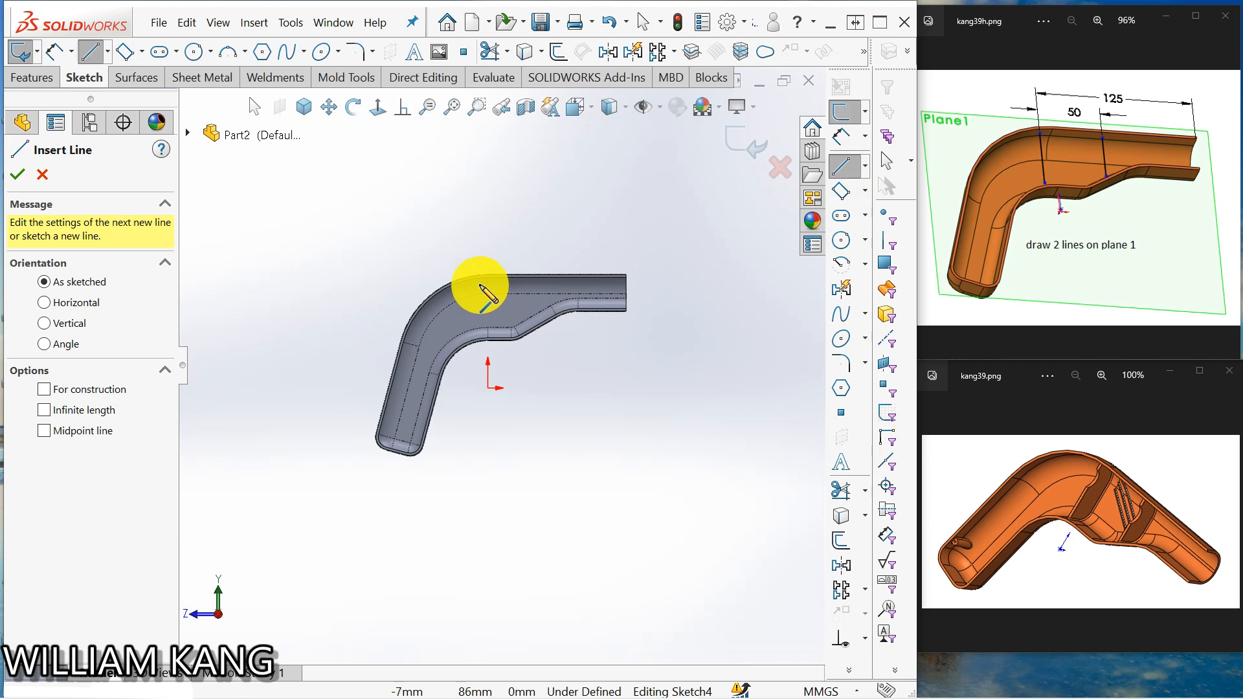
pyautogui.click(480, 285)
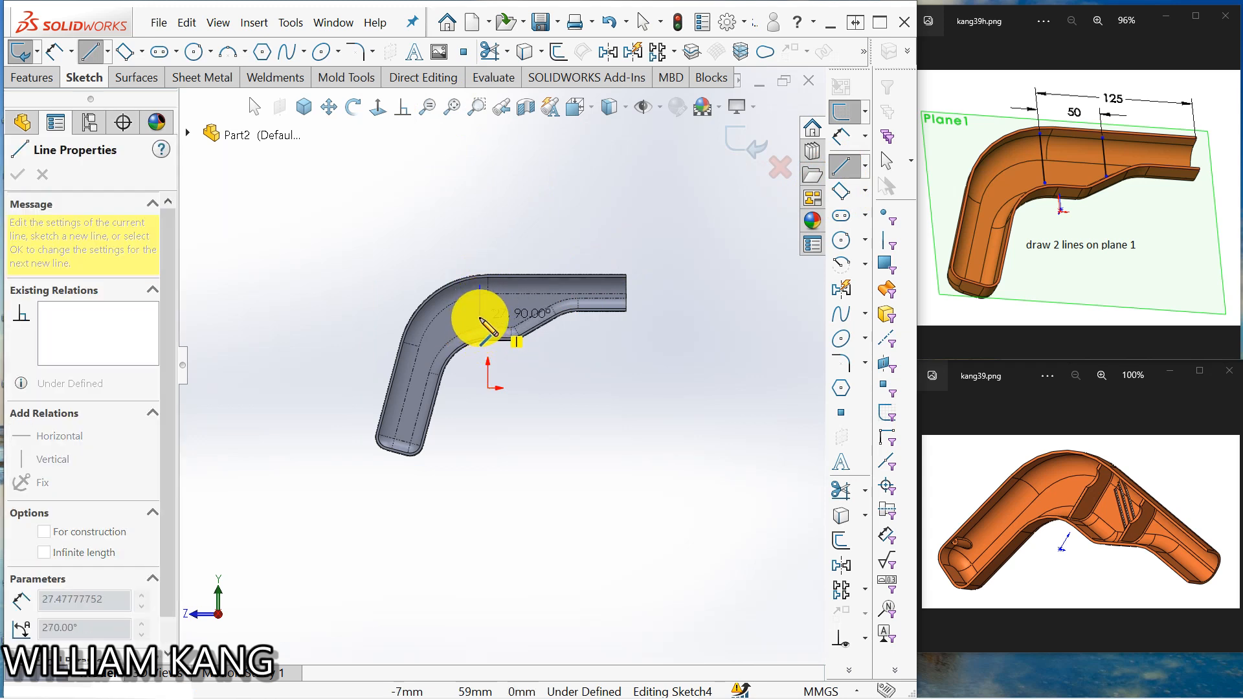
pyautogui.click(480, 317)
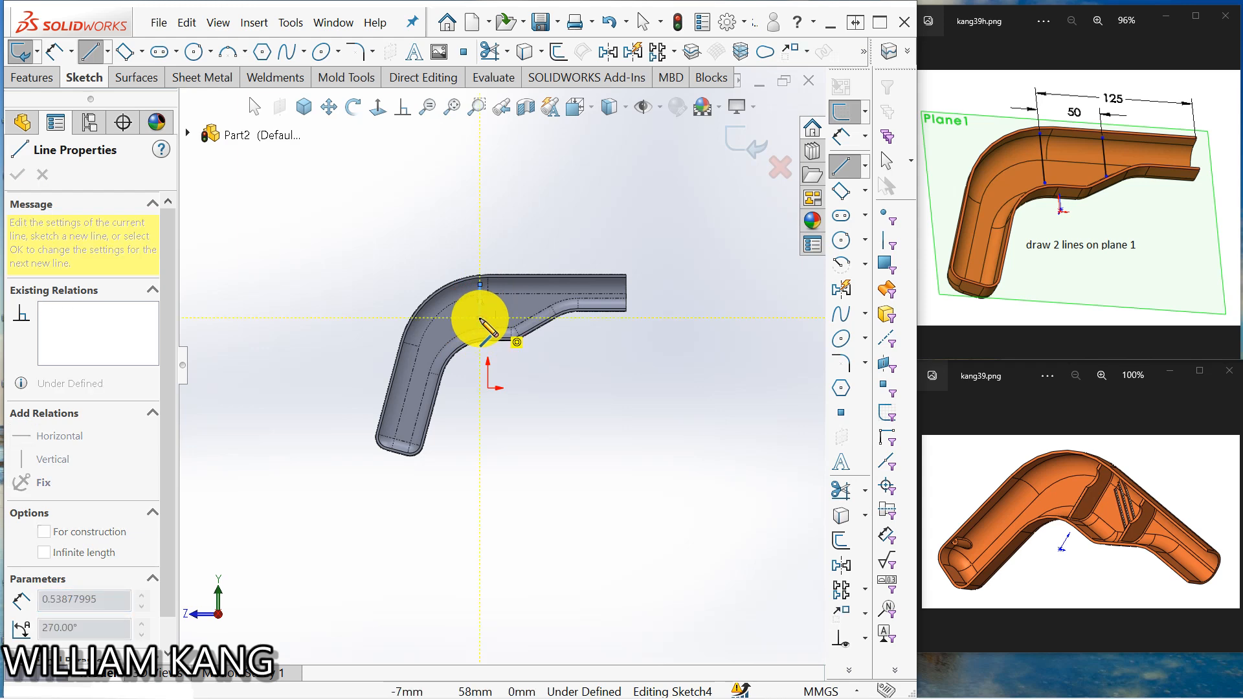
pyautogui.press('Escape')
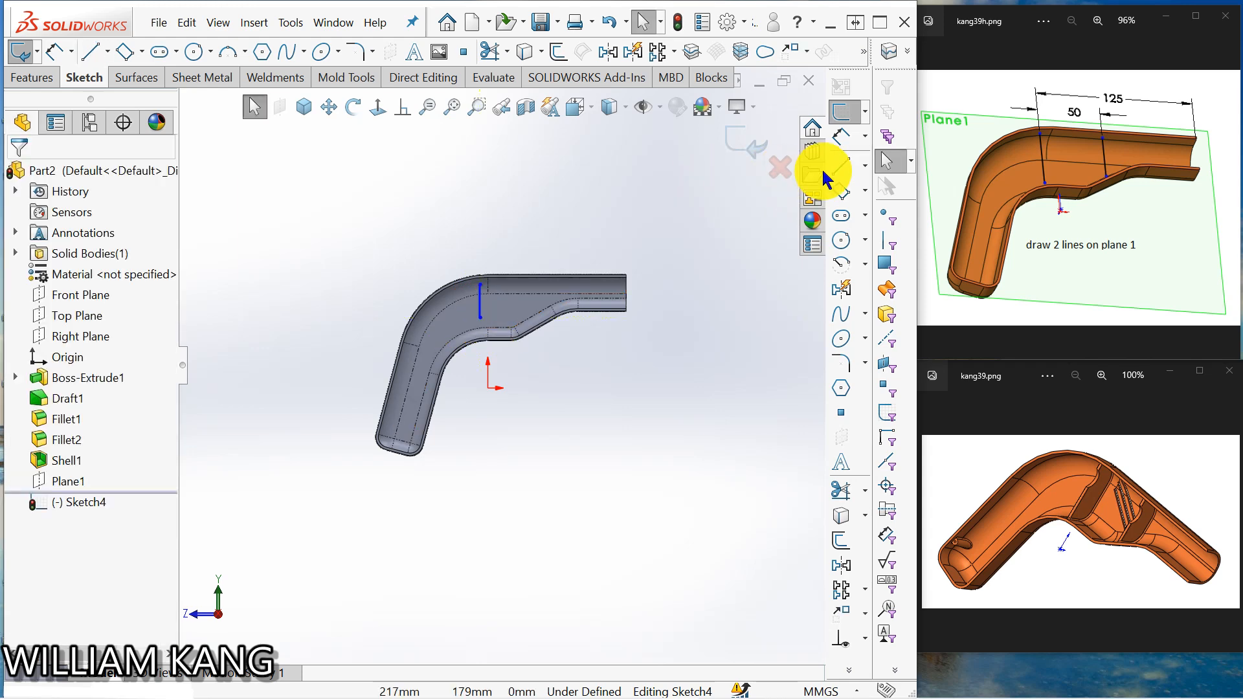
pyautogui.click(845, 170)
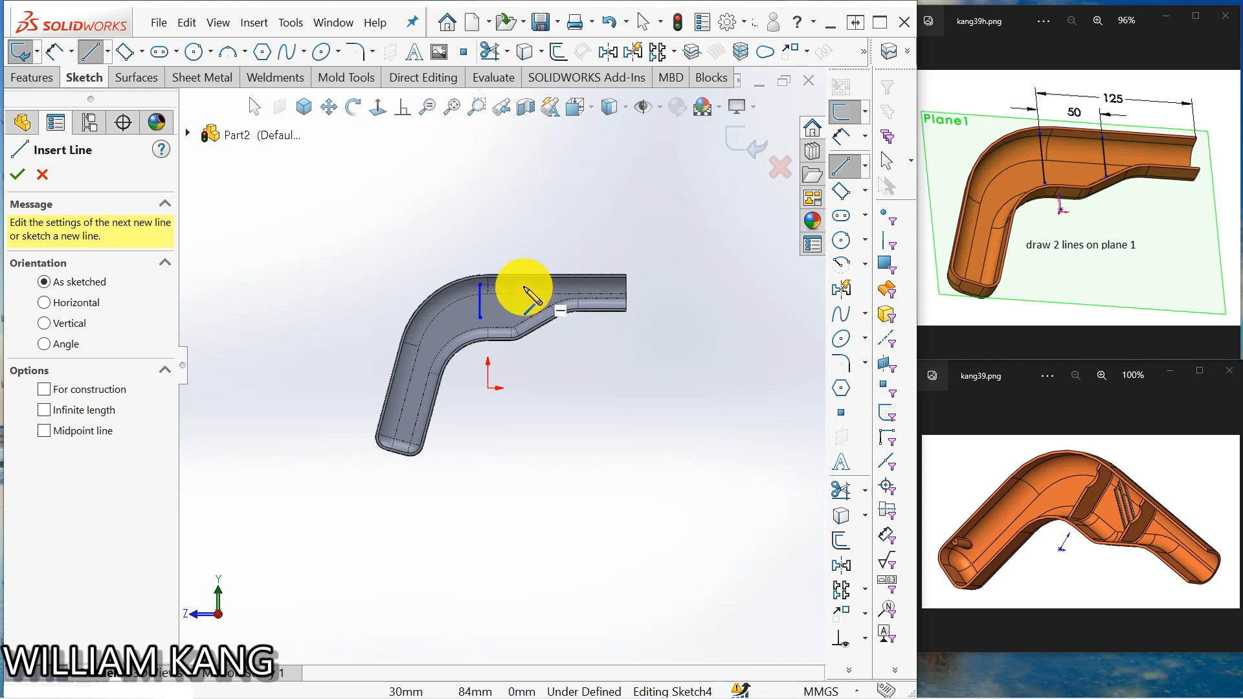
pyautogui.click(524, 286)
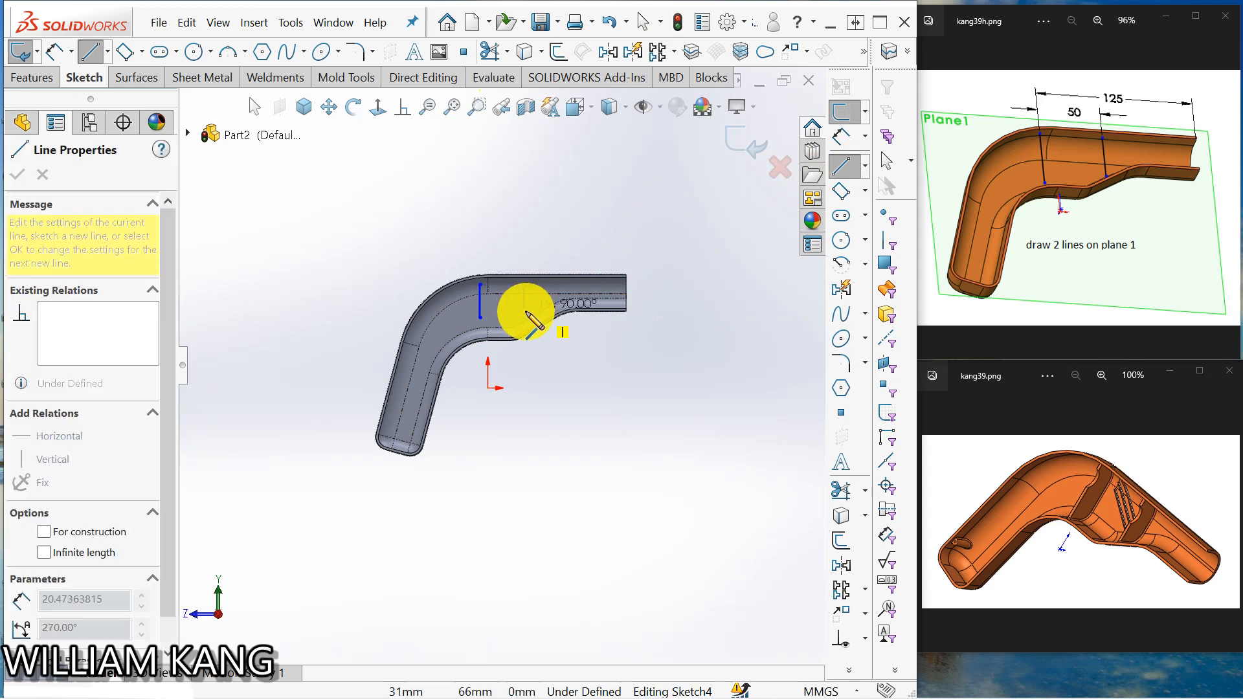
pyautogui.doubleClick(524, 318)
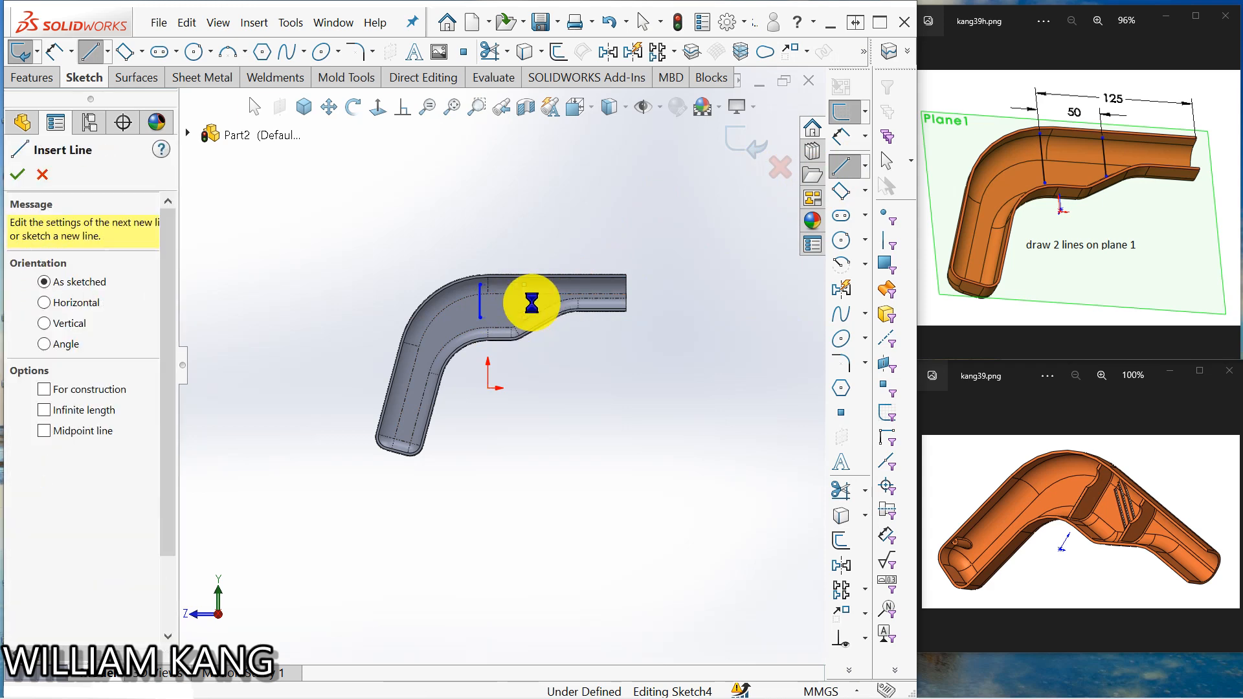
pyautogui.press('Escape')
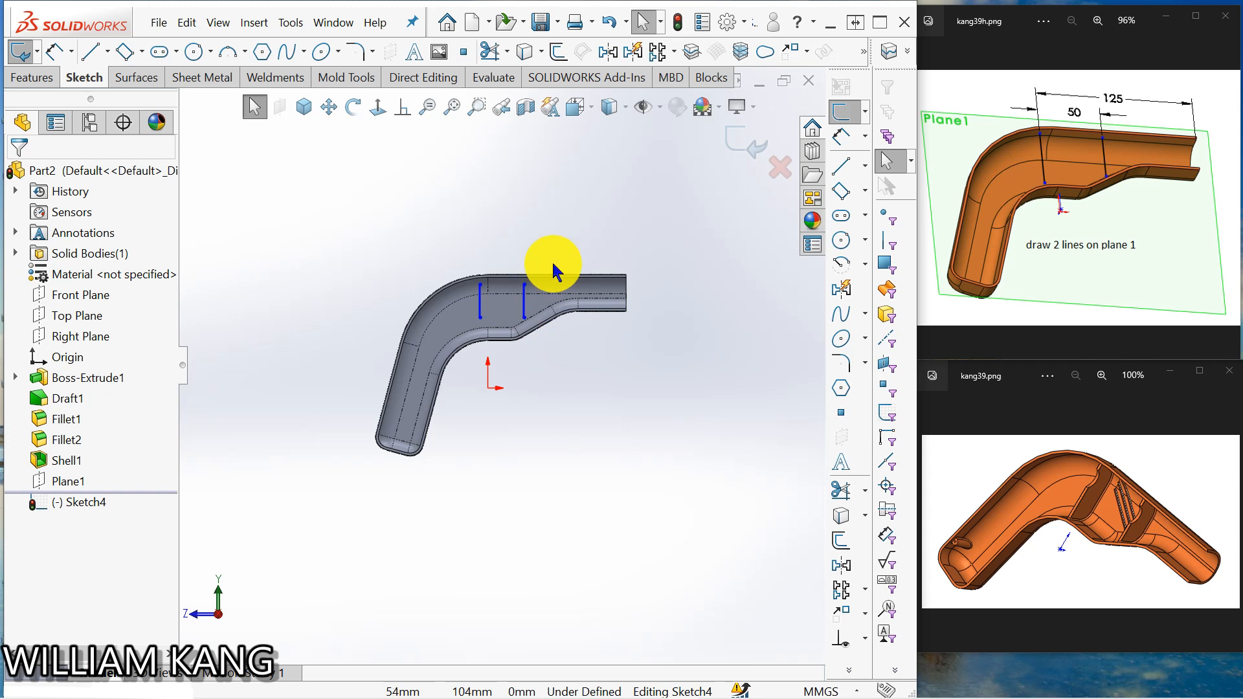
# Step: Dimension the vertical line nearer the bend at 125 mm from the open outlet end of the straight arm
pyautogui.click(843, 137)
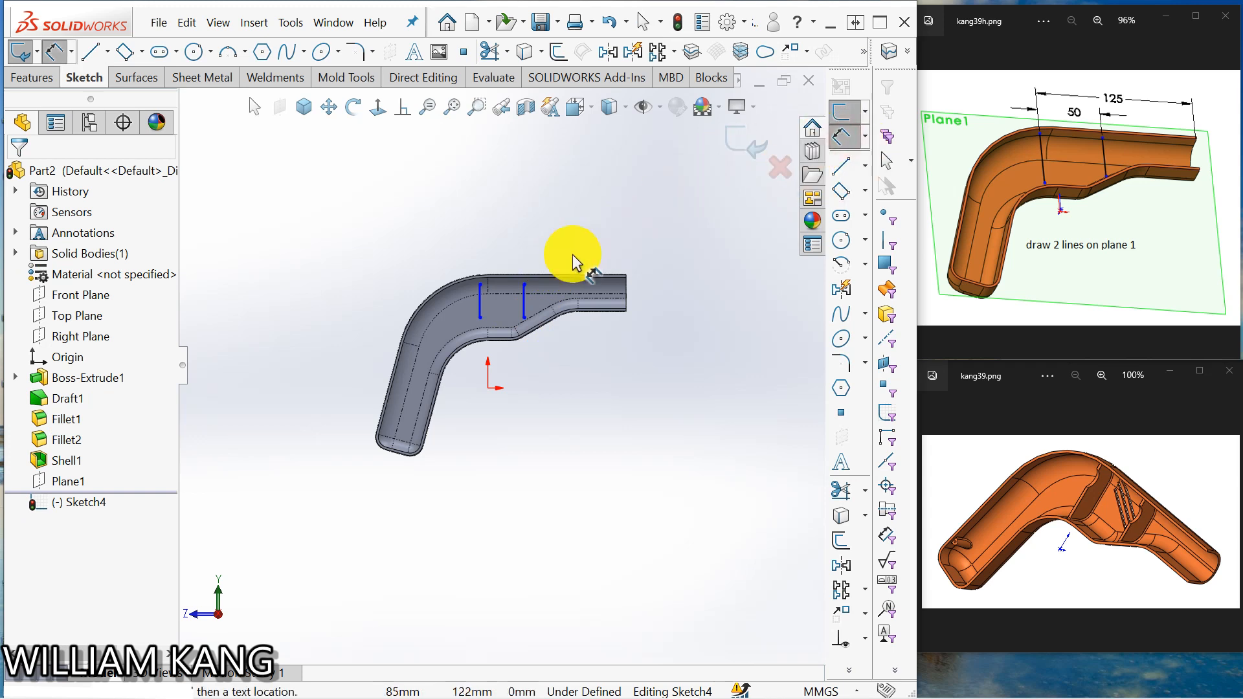
pyautogui.click(480, 300)
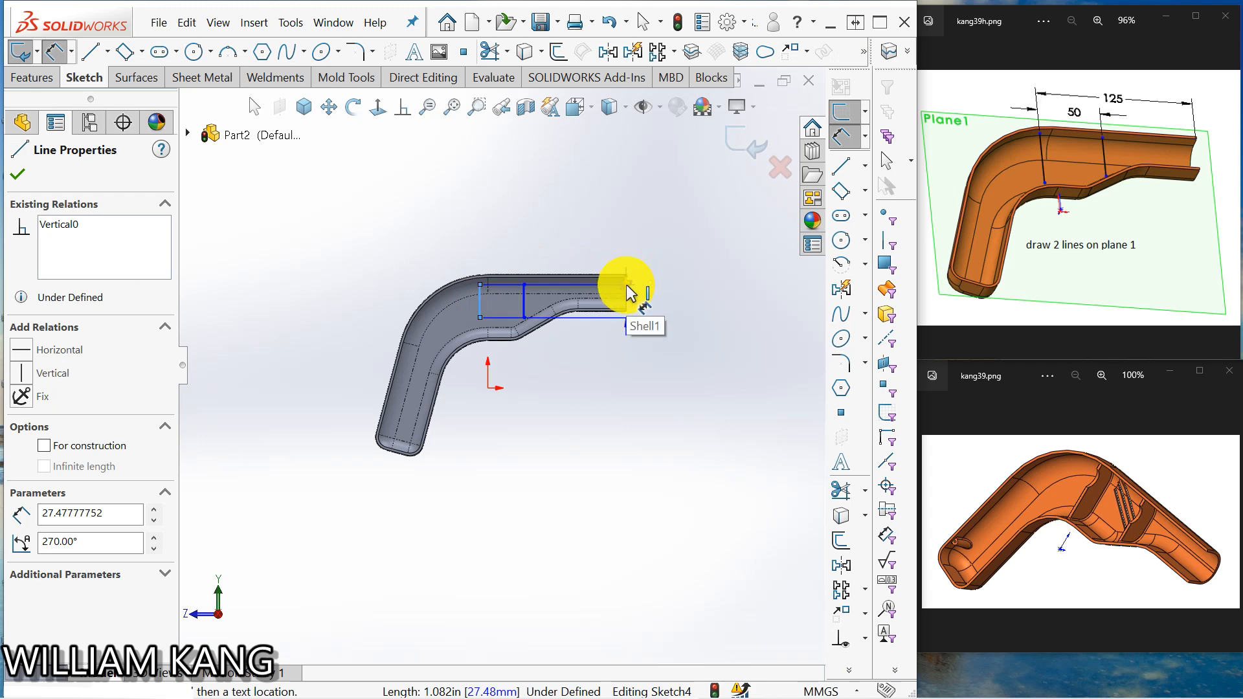
pyautogui.click(629, 294)
pyautogui.click(553, 246)
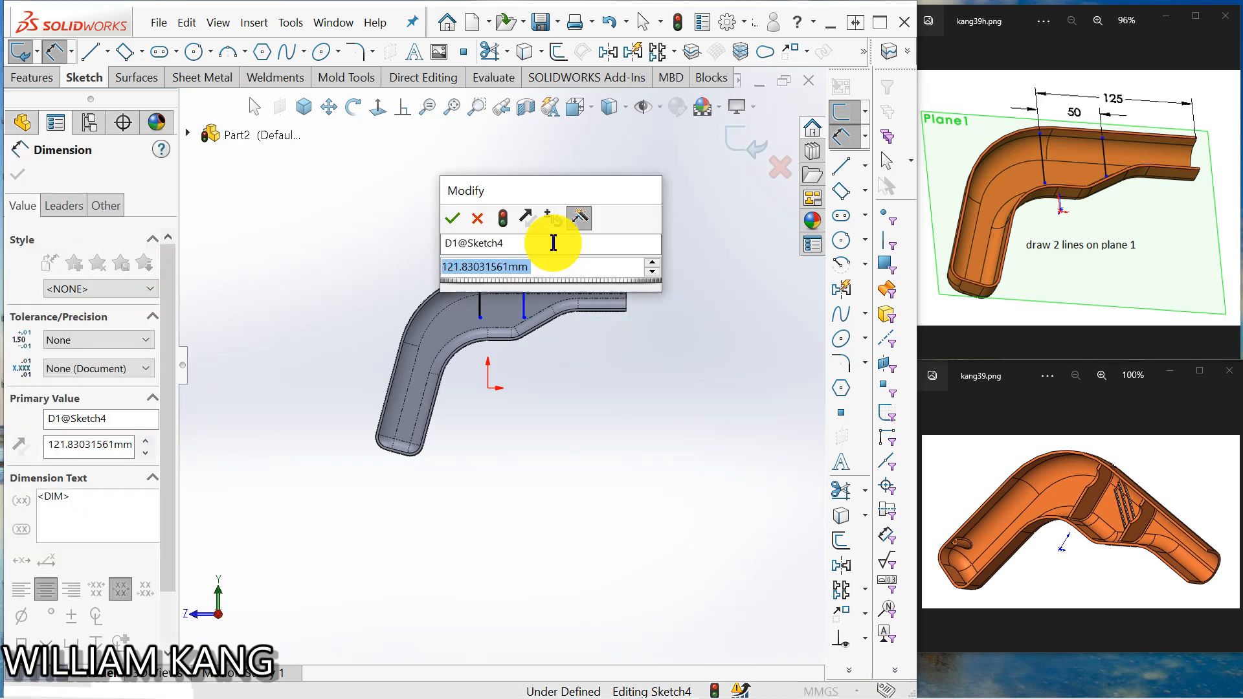
pyautogui.write('125')
pyautogui.press('Return')
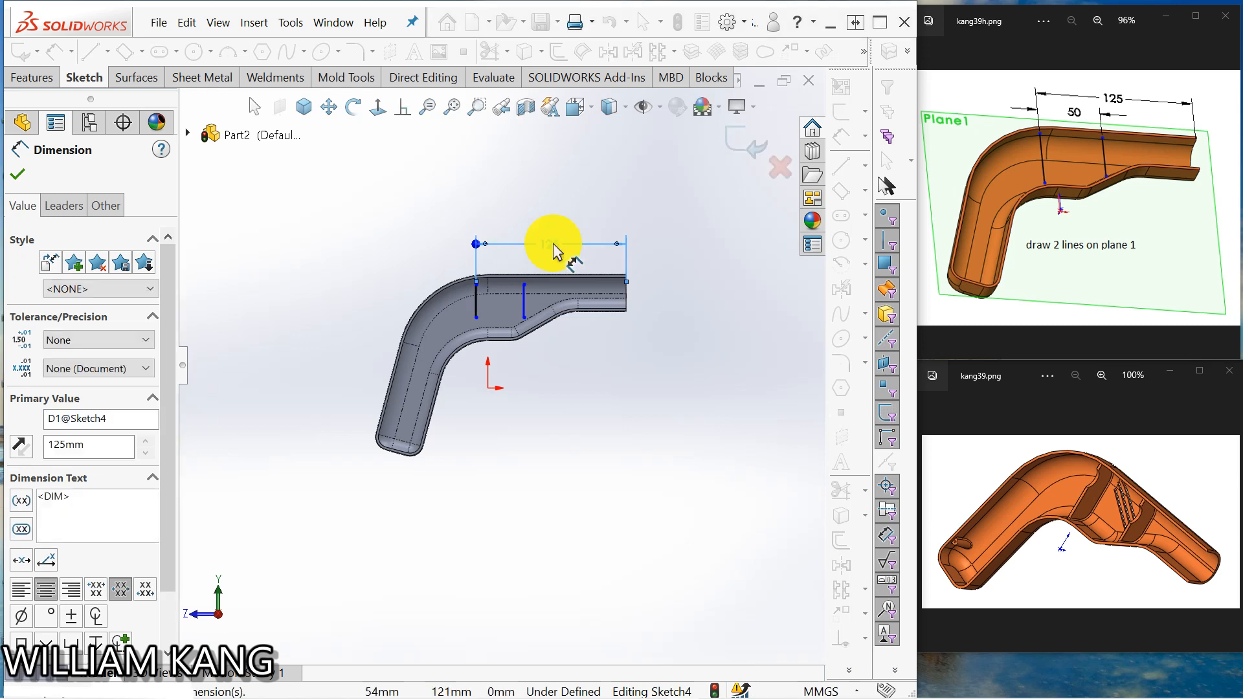
# Step: Dimension the spacing between the two vertical lines in the straight arm at 50 mm
pyautogui.click(477, 315)
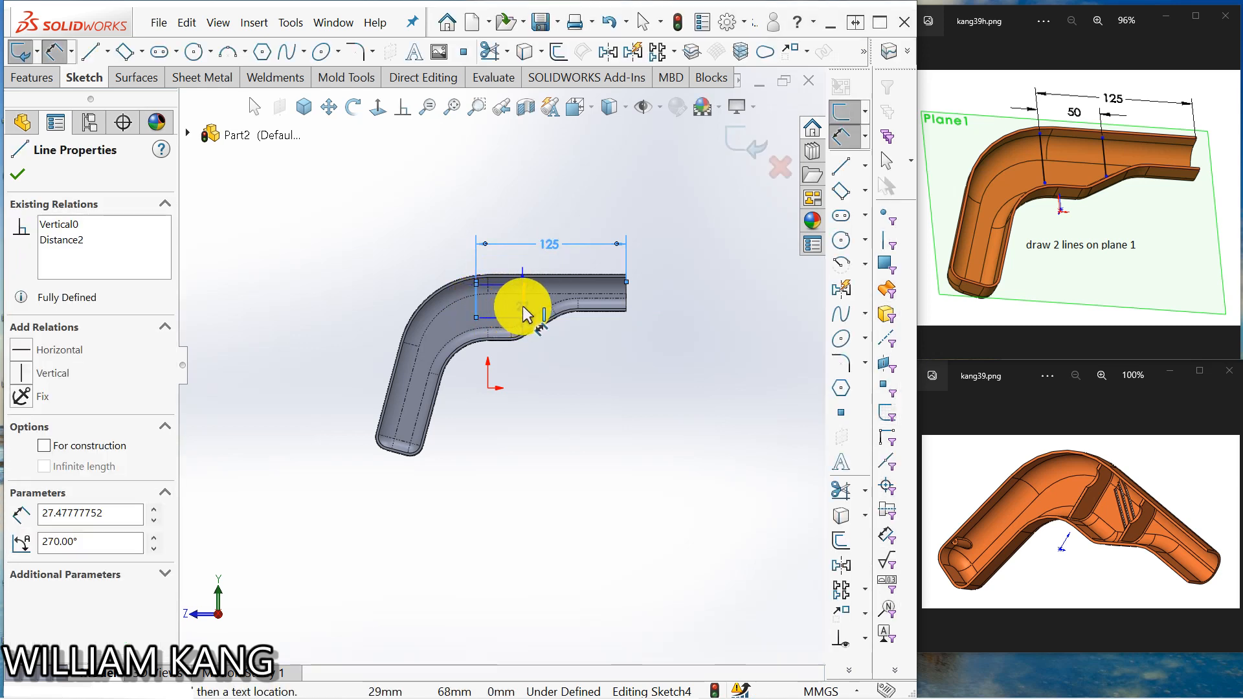
pyautogui.click(523, 308)
pyautogui.click(503, 262)
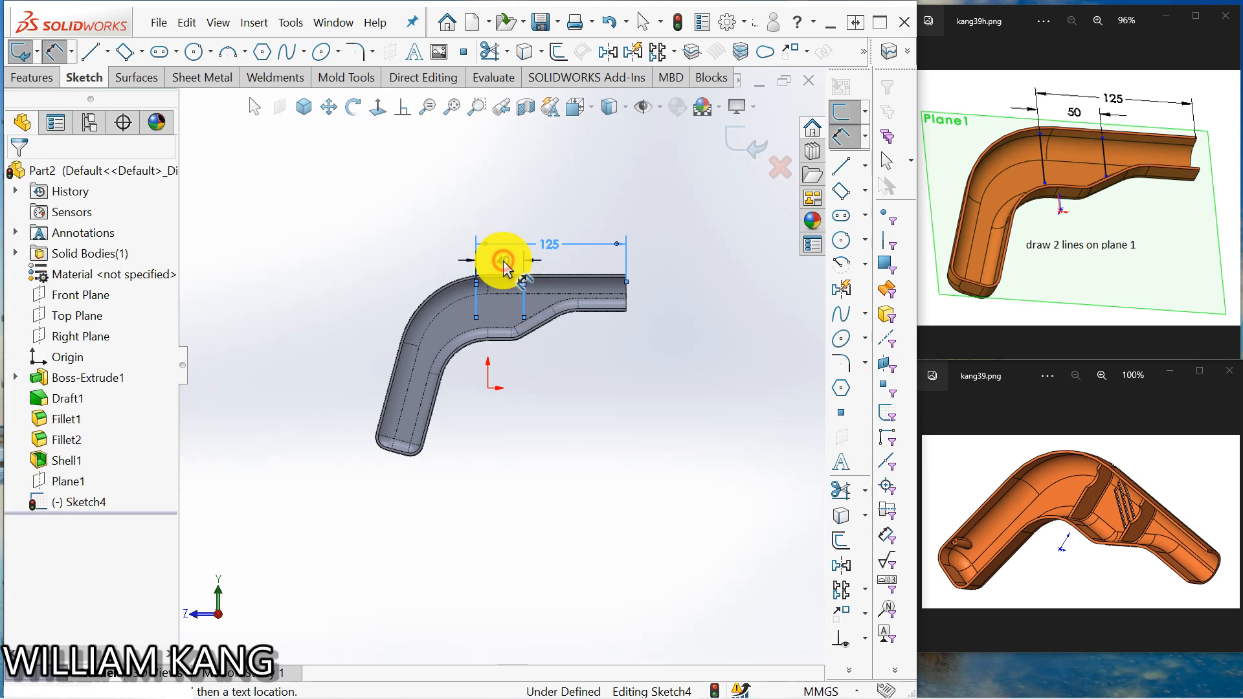
pyautogui.write('50')
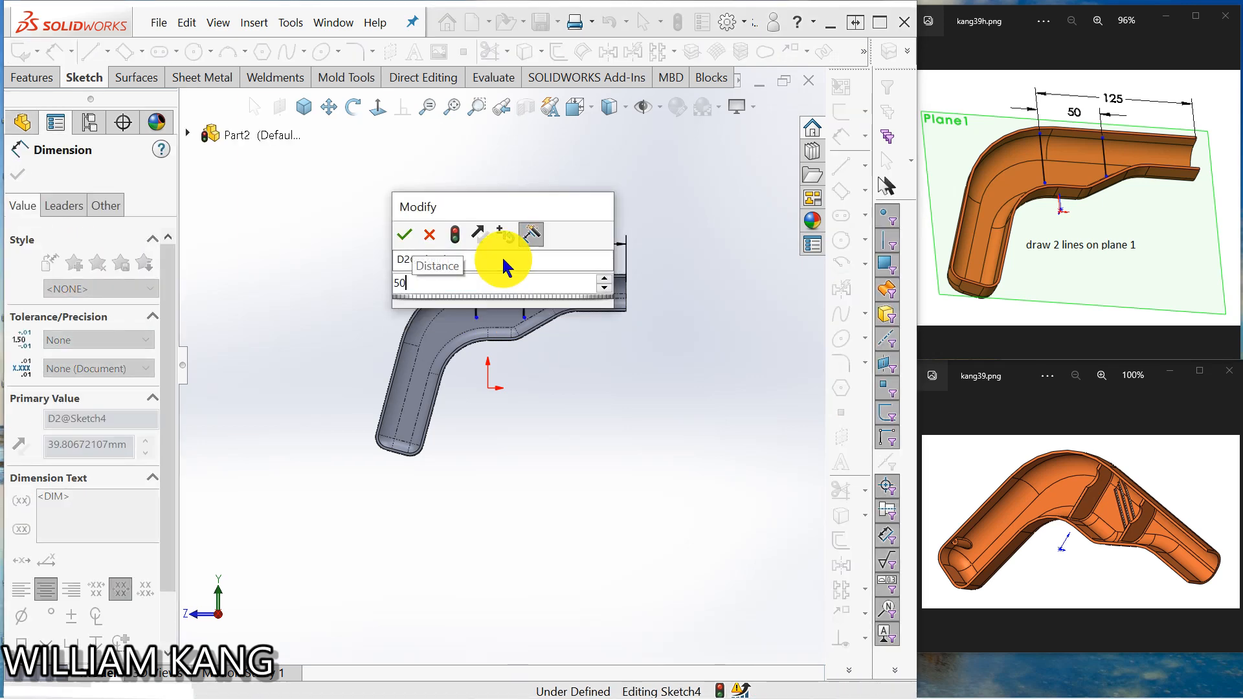
pyautogui.press('Return')
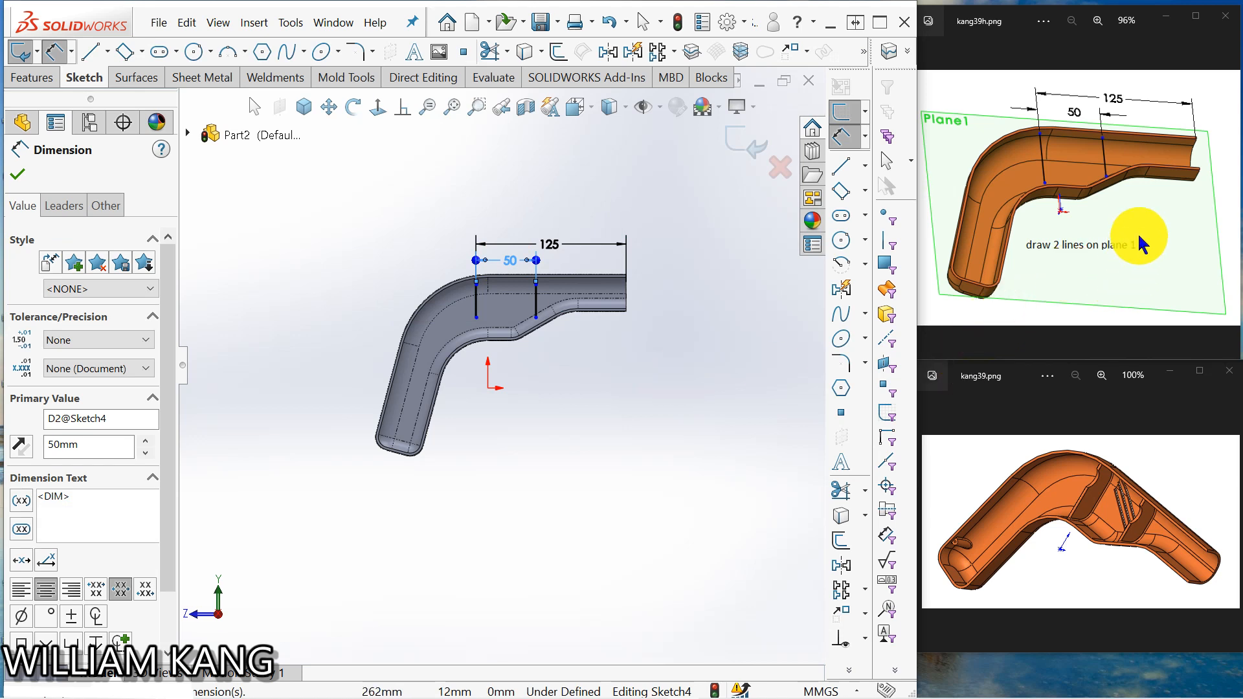
pyautogui.click(18, 174)
# Step: Bring up reference image kang39i.png and exit the two-line sketch
pyautogui.click(1227, 202)
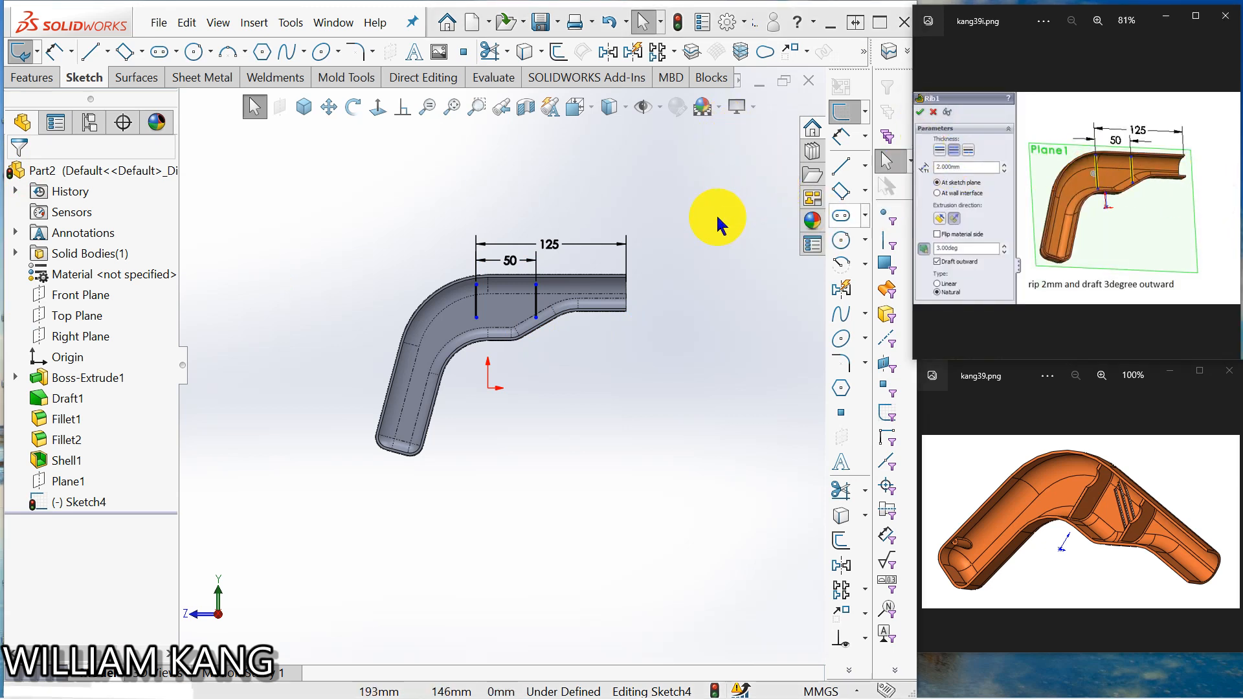
pyautogui.moveTo(716, 213)
pyautogui.mouseDown(button='middle')
pyautogui.moveTo(699, 297)
pyautogui.moveTo(721, 208)
pyautogui.mouseUp(button='middle')
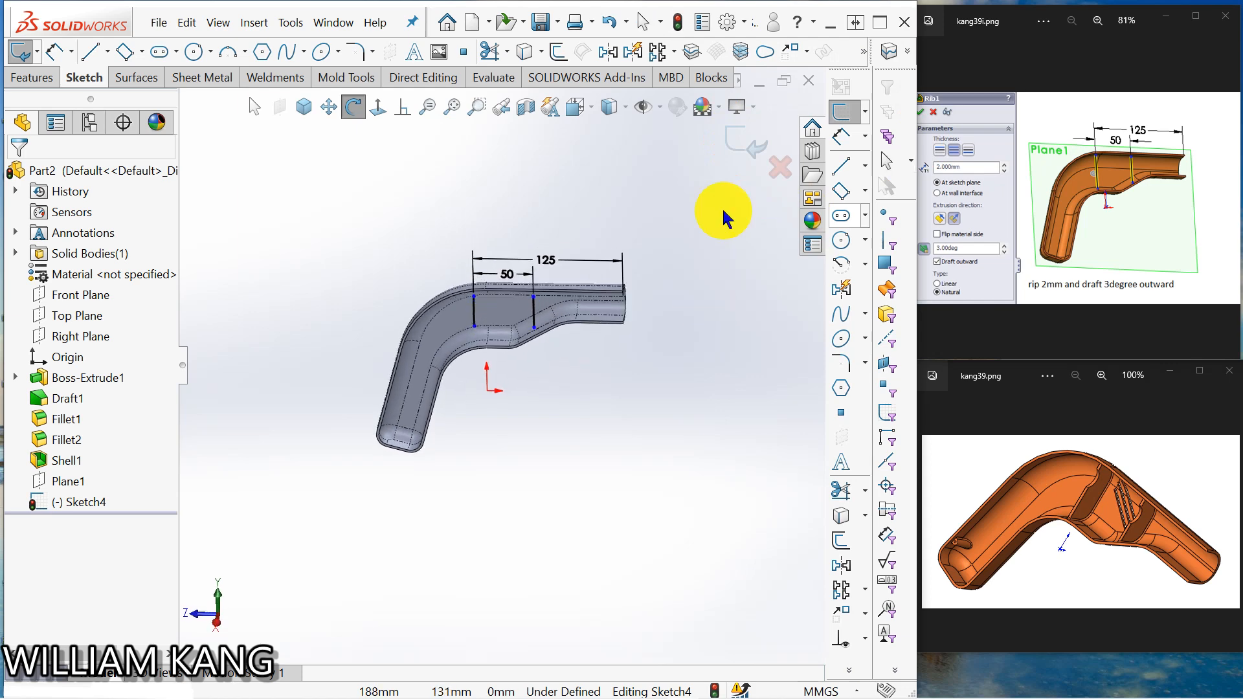
pyautogui.click(751, 144)
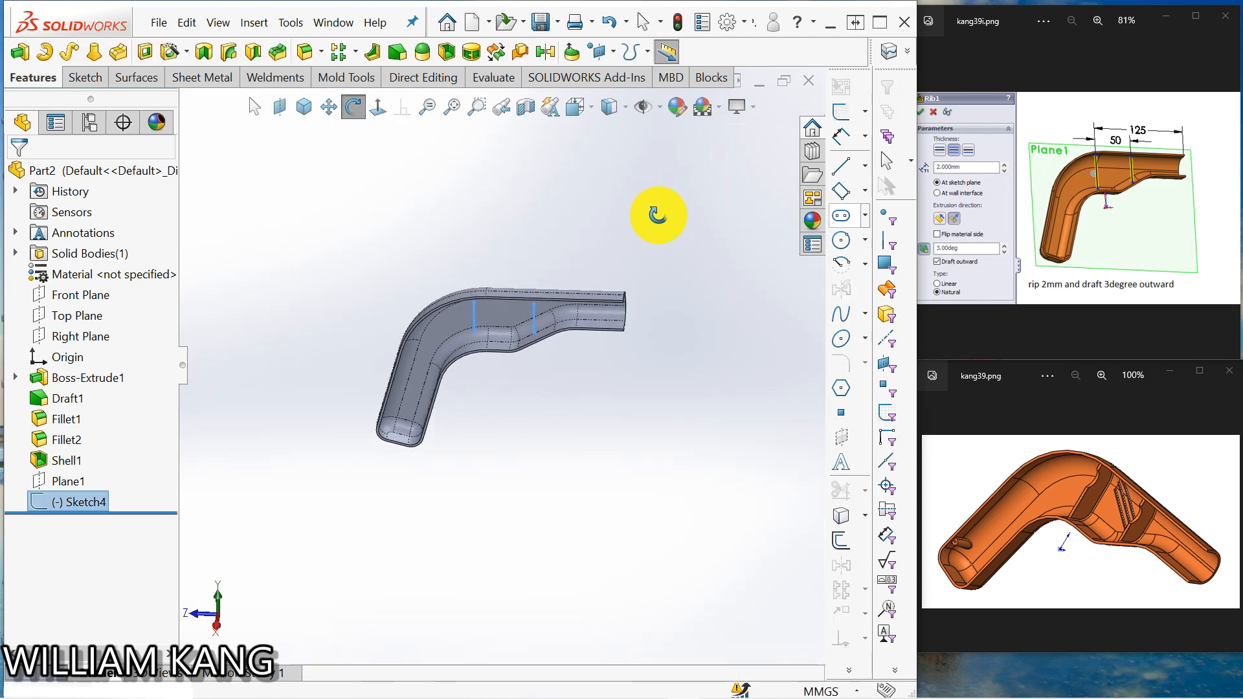
# Step: Start a Rib from the two-line sketch with a 2 mm thickness applied to both sides
pyautogui.click(373, 57)
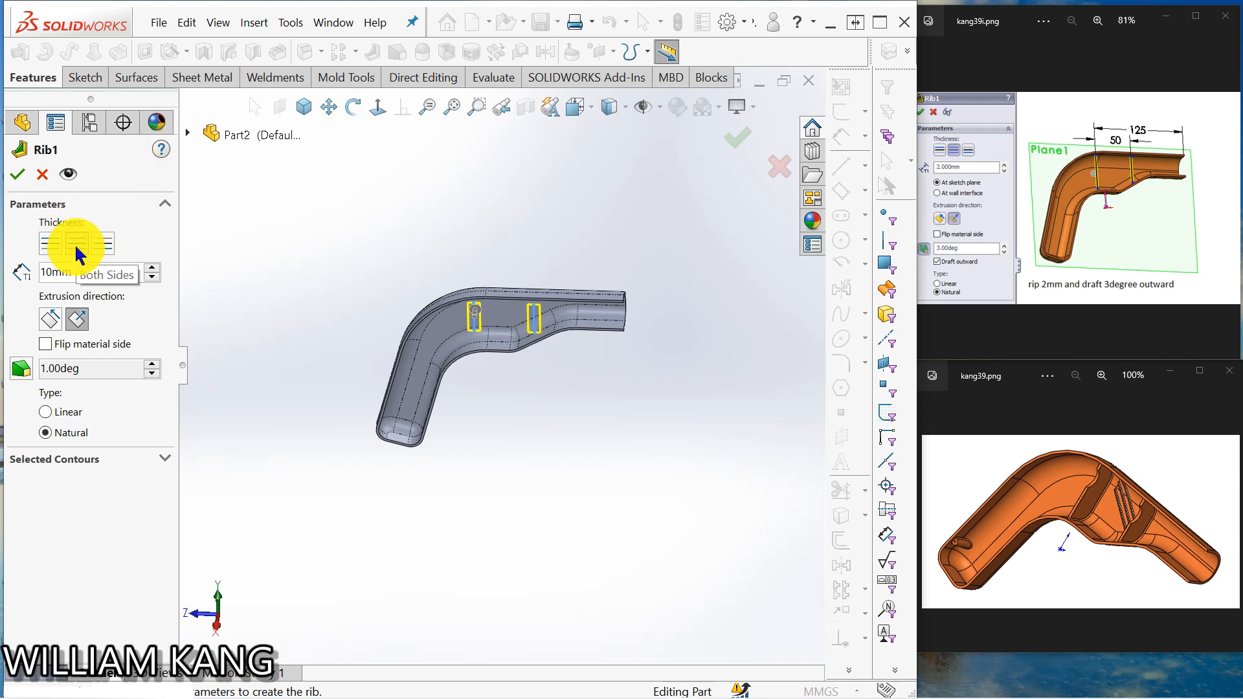
pyautogui.moveTo(83, 272); pyautogui.dragTo(31, 272)
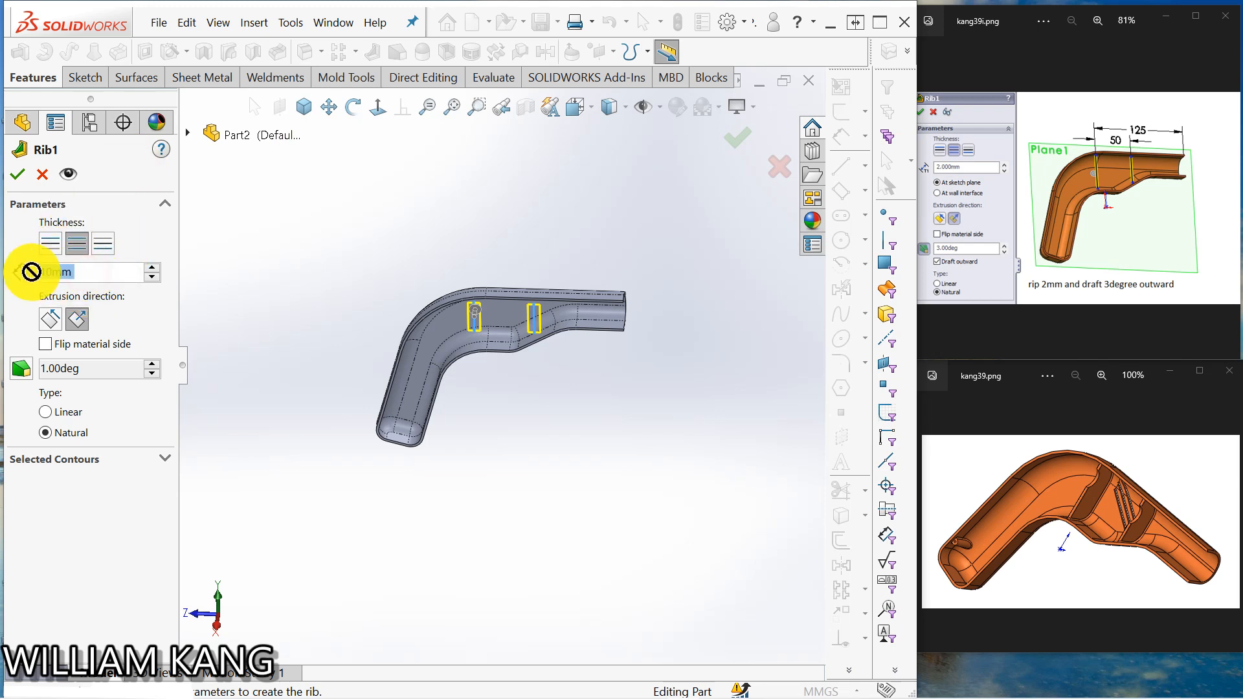
pyautogui.write('2')
pyautogui.press('Return')
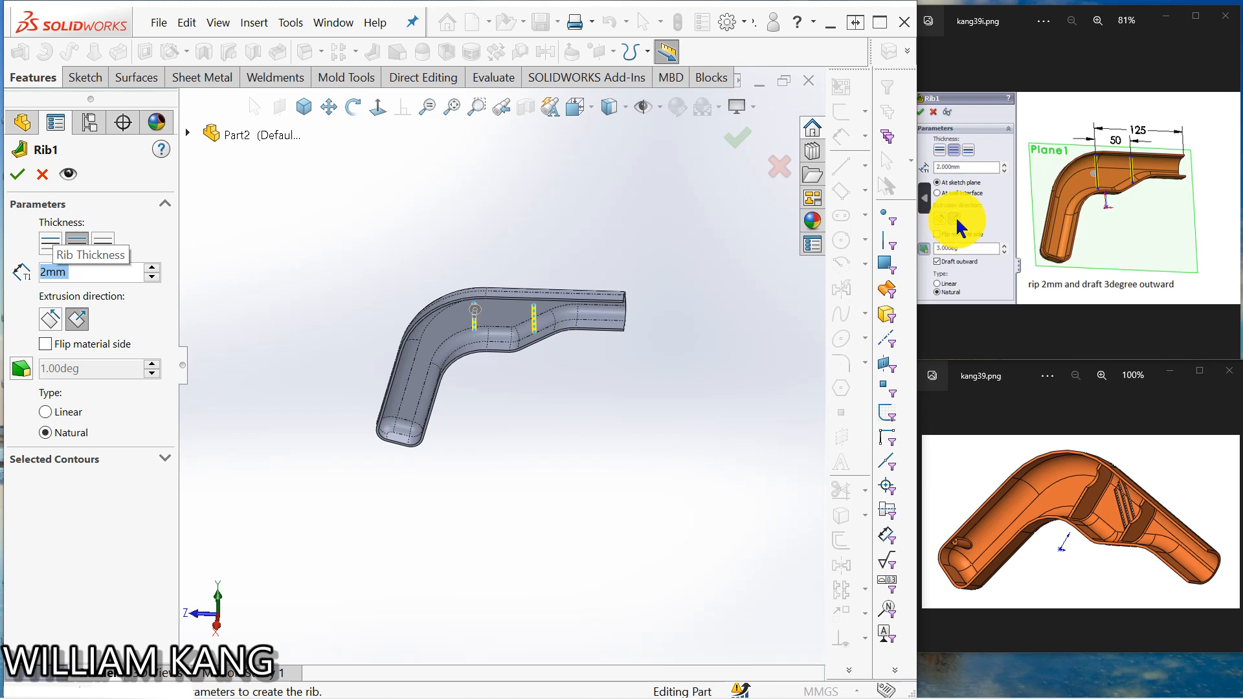
# Step: Add a 3° outward draft measured at the sketch plane to the ribs and complete the Rib feature
pyautogui.moveTo(716, 278); pyautogui.dragTo(469, 315, button='middle')
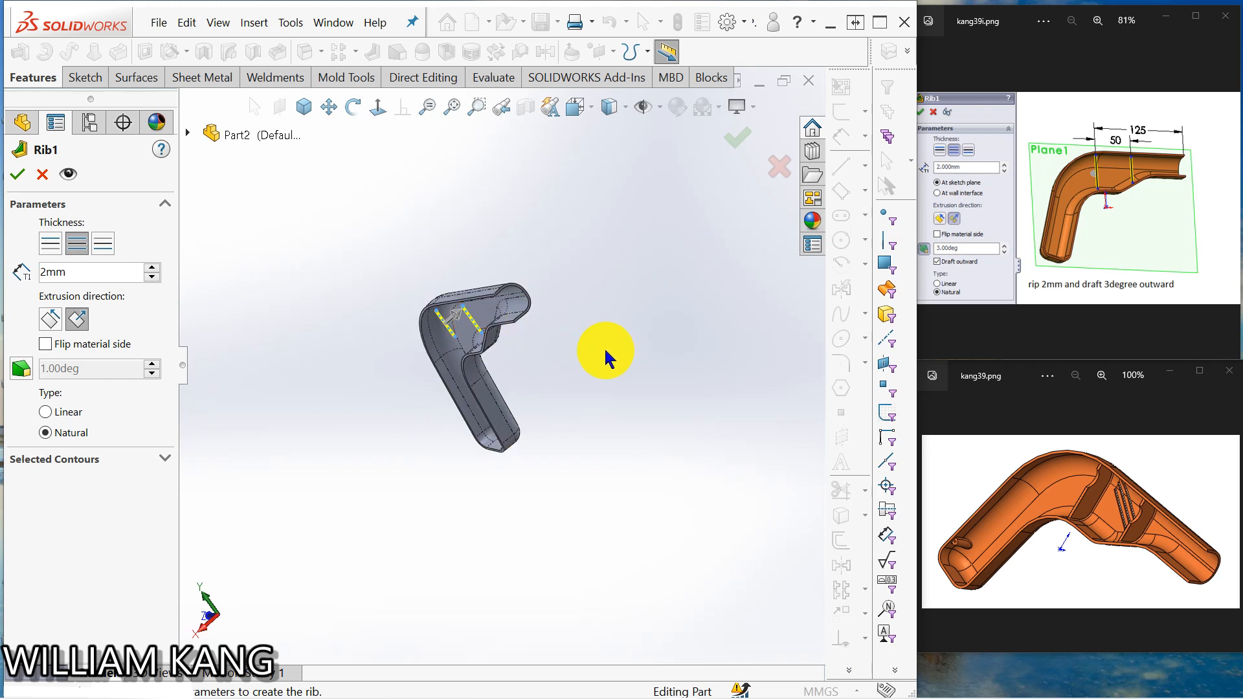
pyautogui.click(21, 369)
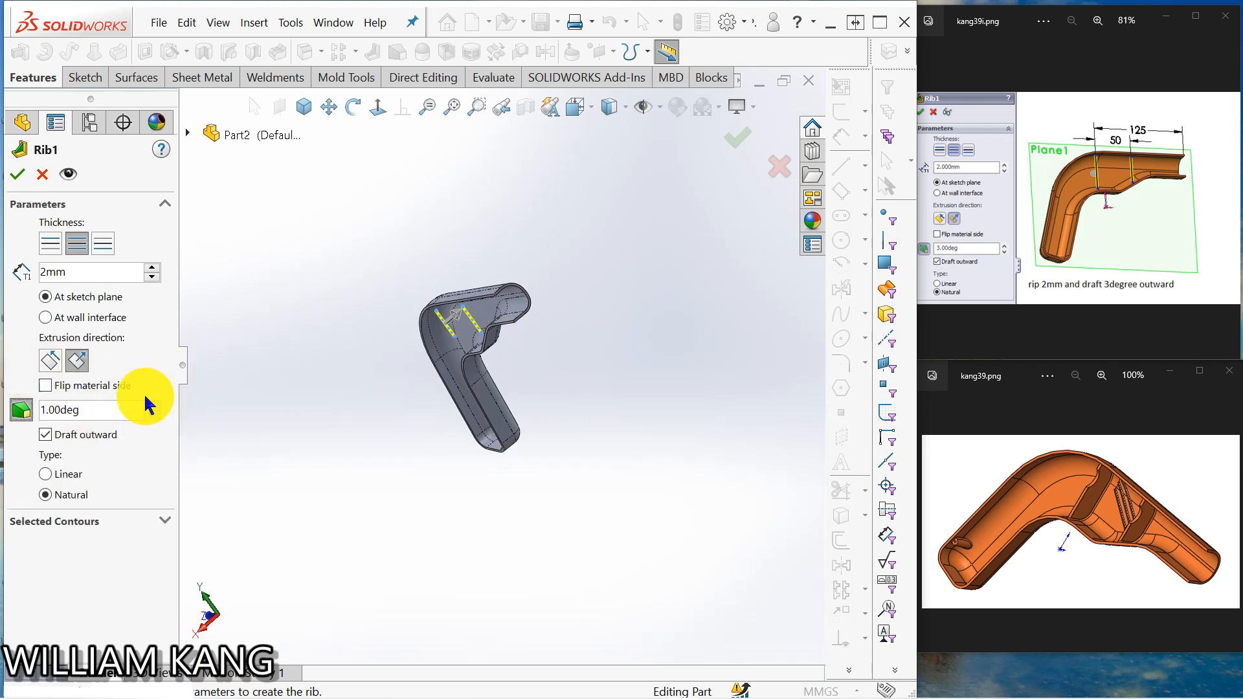
pyautogui.click(151, 404)
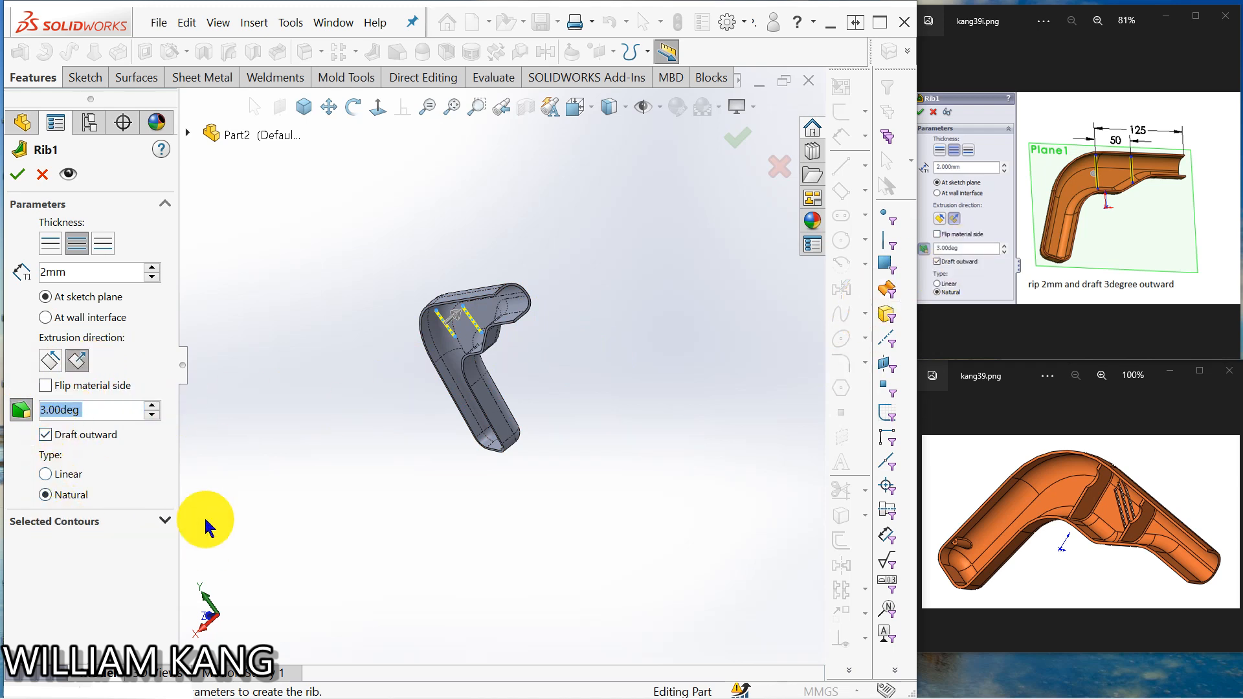
pyautogui.moveTo(337, 453); pyautogui.dragTo(374, 359, button='middle')
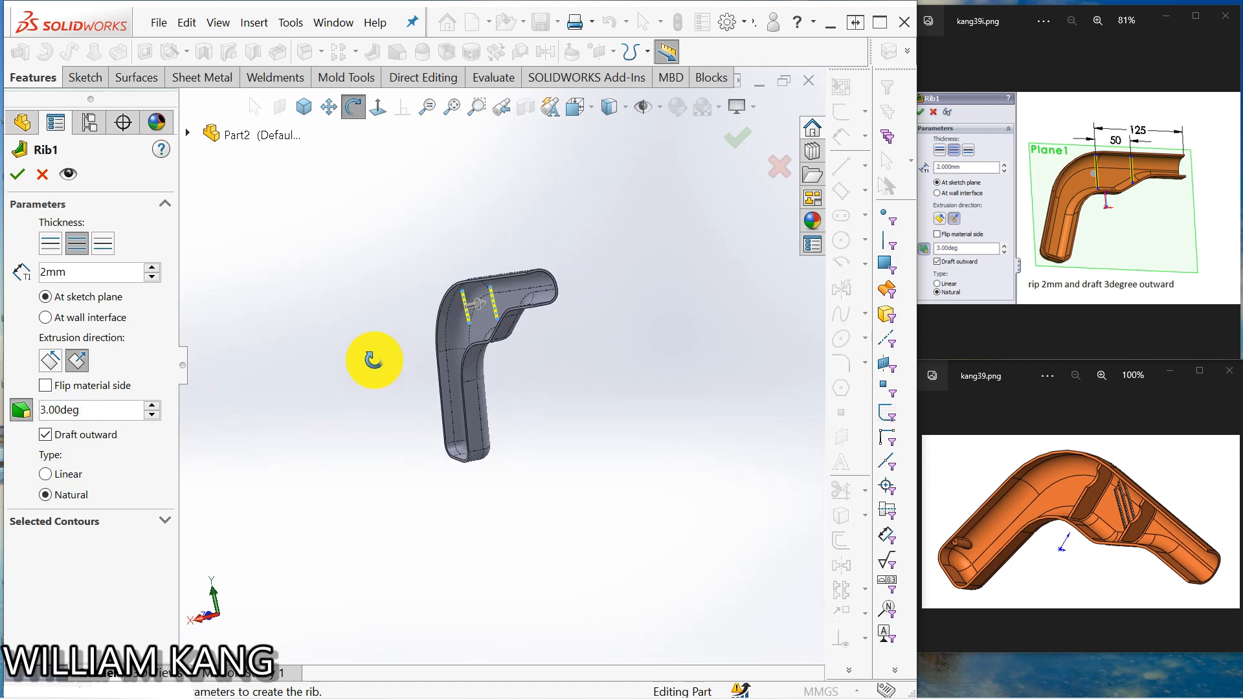
pyautogui.click(17, 175)
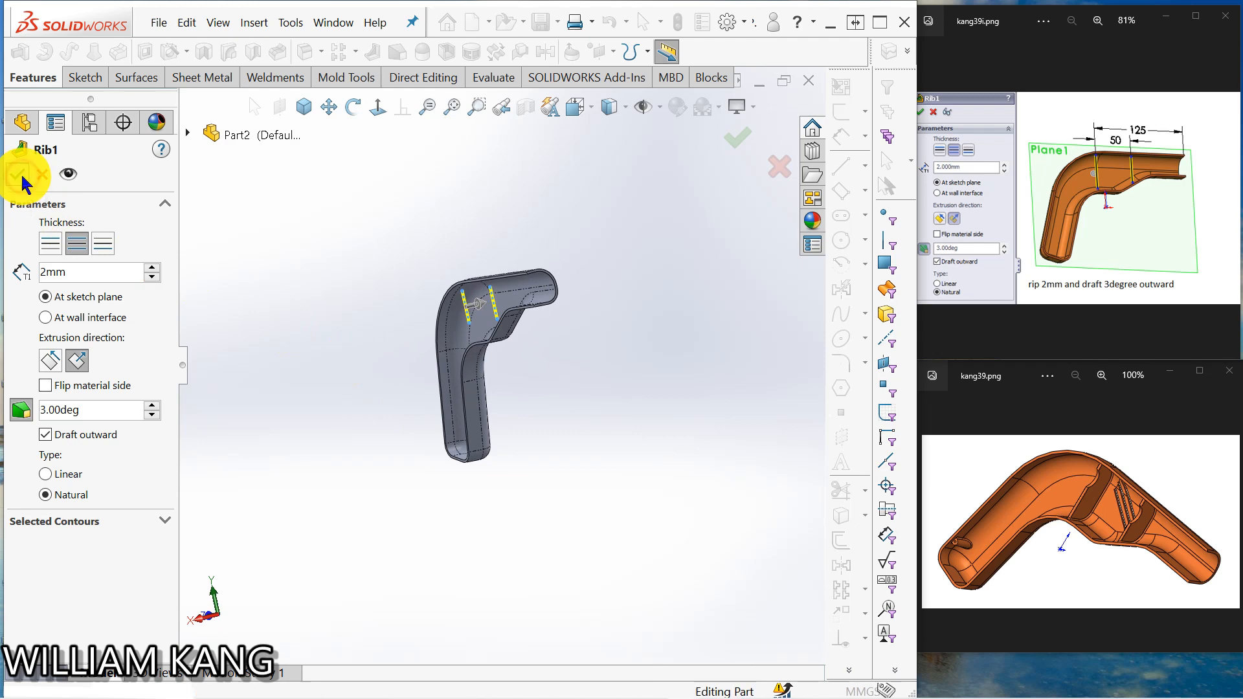
pyautogui.moveTo(429, 319); pyautogui.dragTo(451, 352, button='middle')
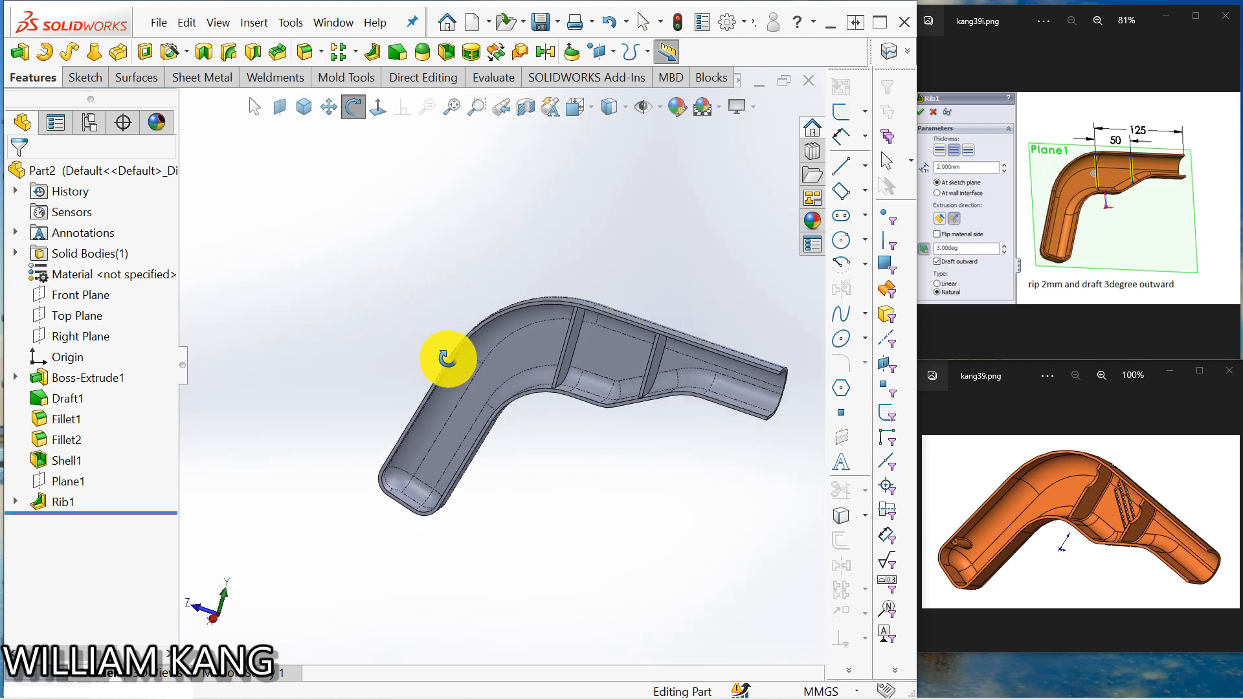
# Step: Create a reference plane parallel to the Right Plane at an offset distance of 2.5 mm
pyautogui.click(1226, 197)
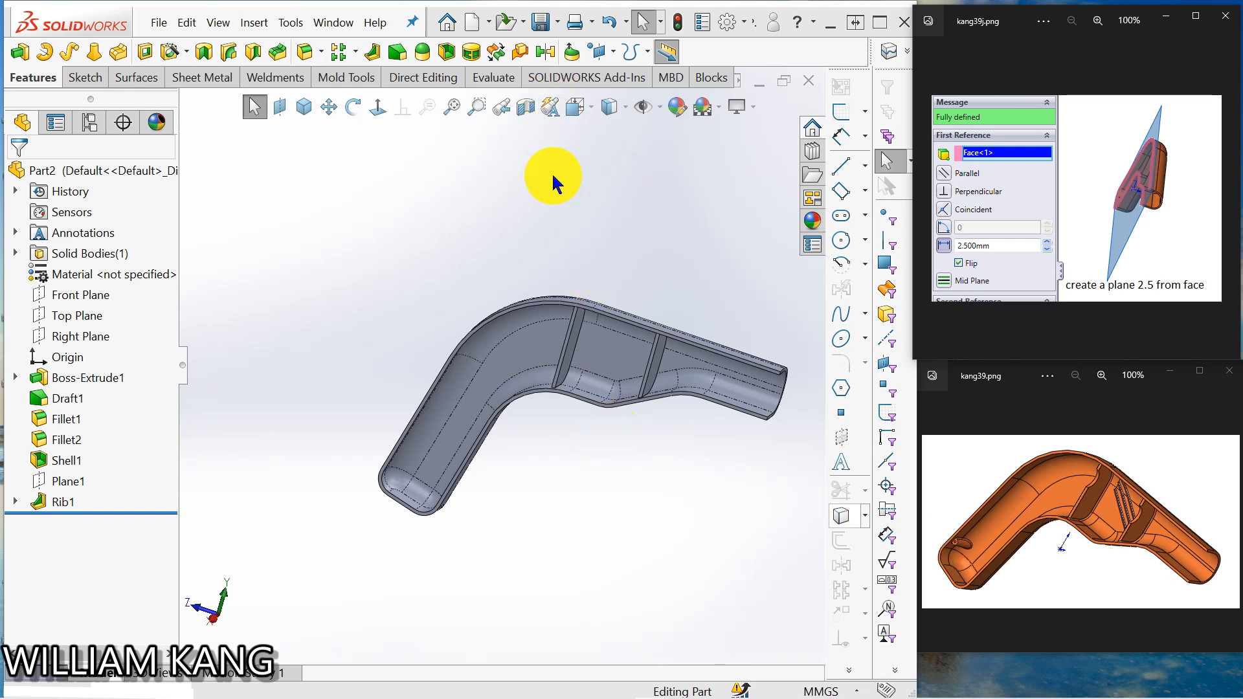
pyautogui.click(91, 328)
pyautogui.moveTo(589, 222); pyautogui.dragTo(516, 251, button='middle')
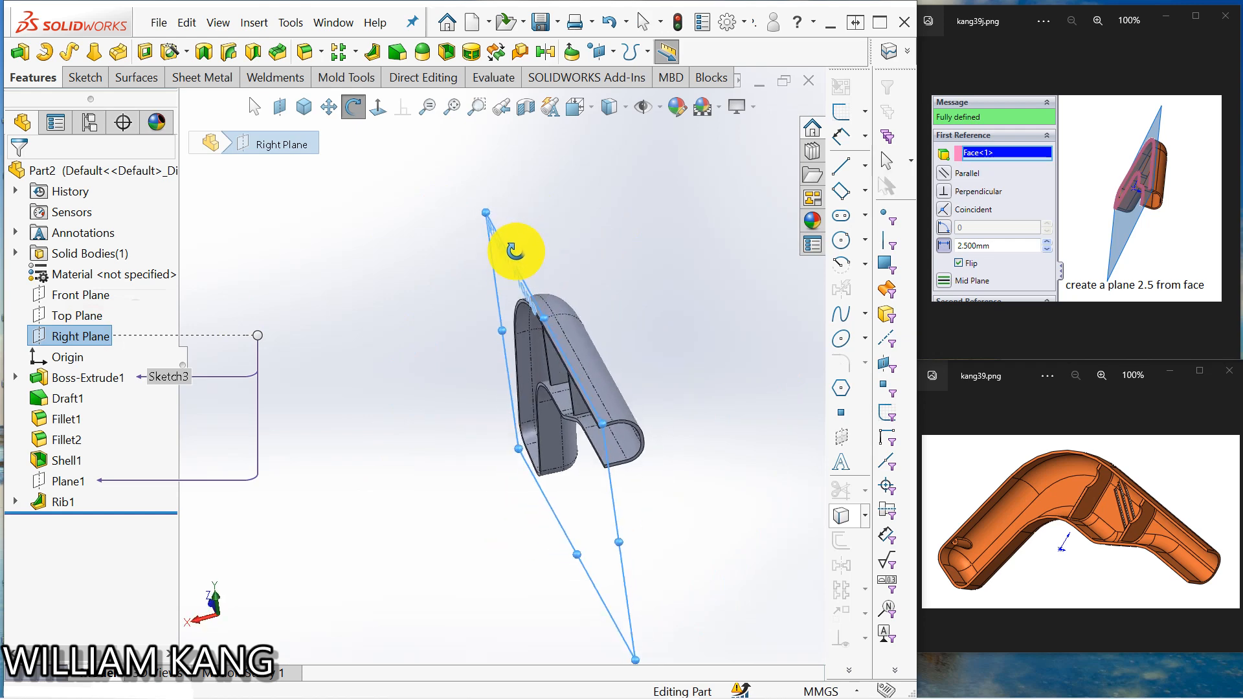
pyautogui.moveTo(516, 251); pyautogui.dragTo(522, 236)
pyautogui.click(255, 106)
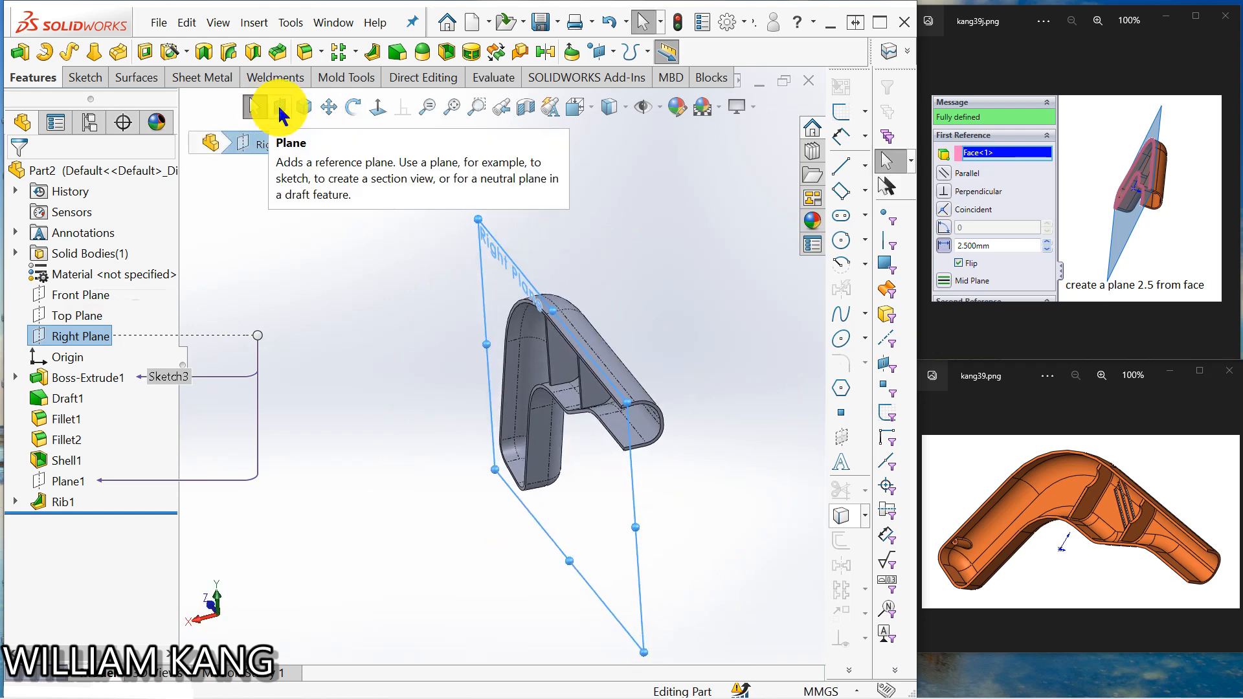
pyautogui.click(280, 109)
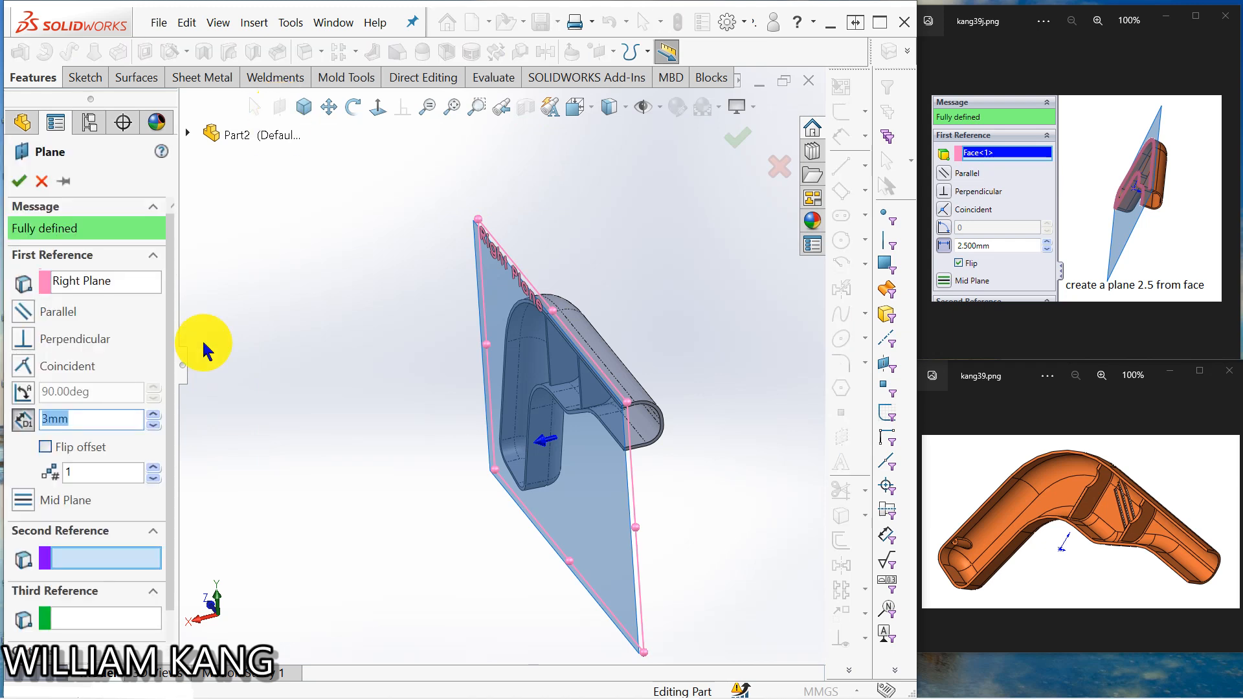
pyautogui.write('2.')
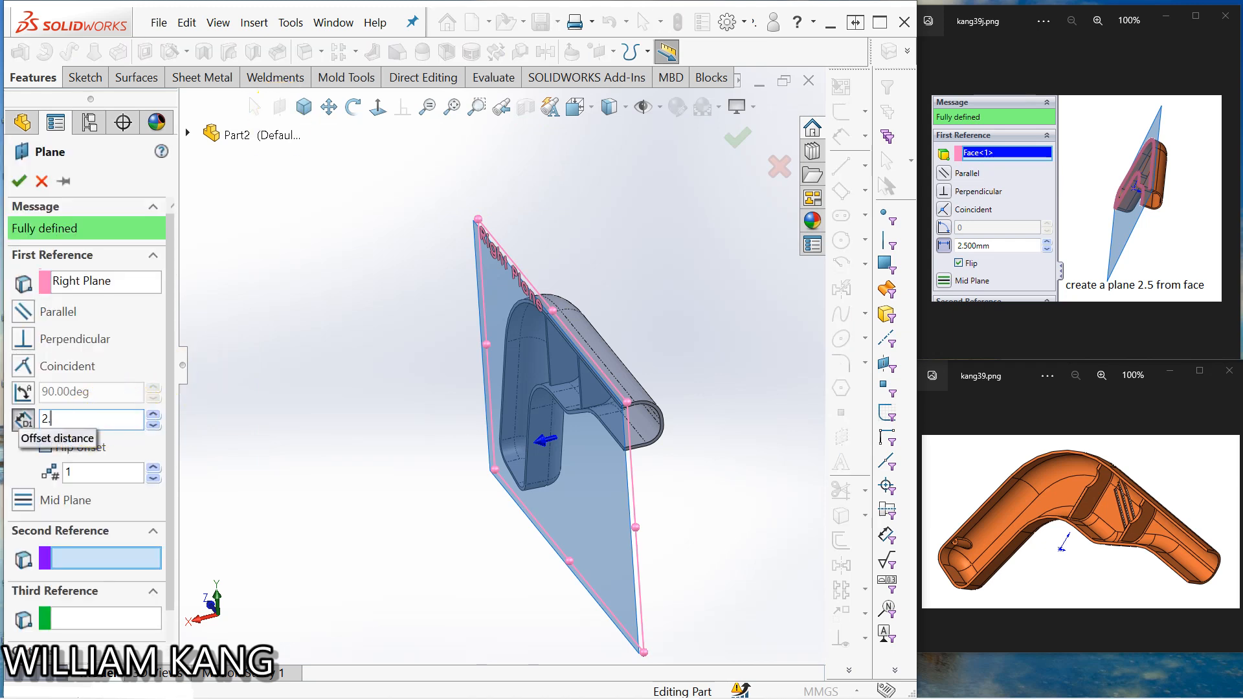
pyautogui.write('5')
pyautogui.press('Return')
pyautogui.moveTo(463, 185); pyautogui.dragTo(396, 213, button='middle')
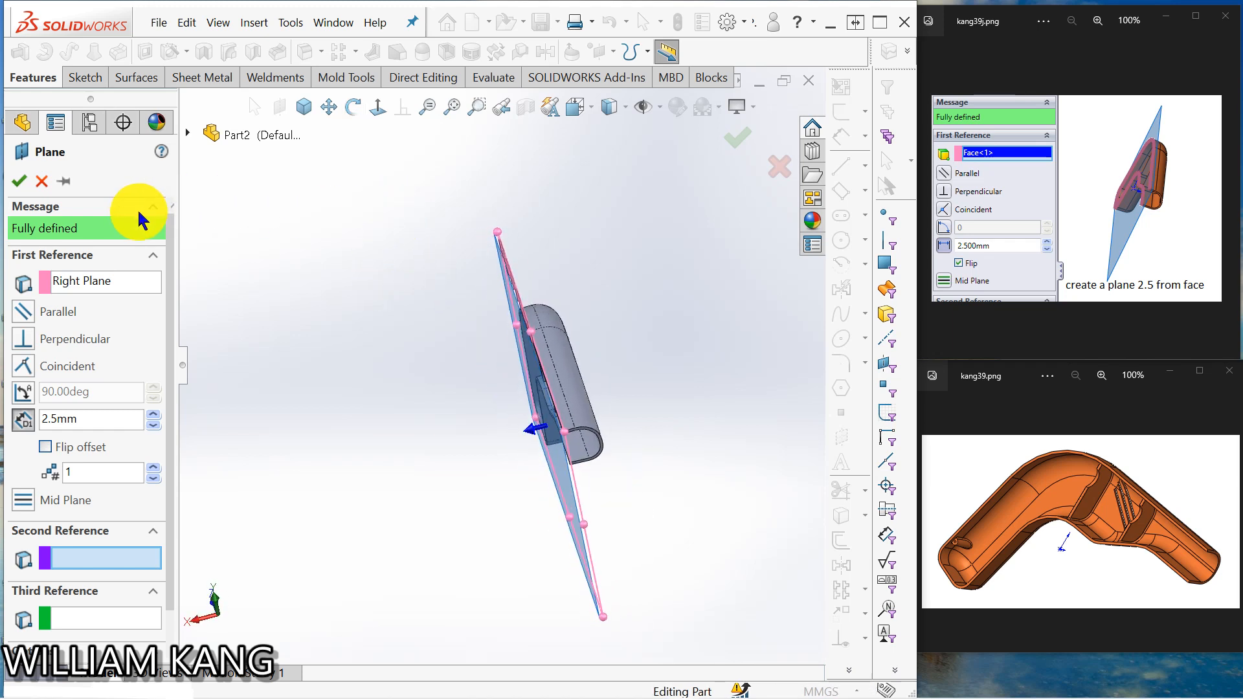
pyautogui.click(18, 181)
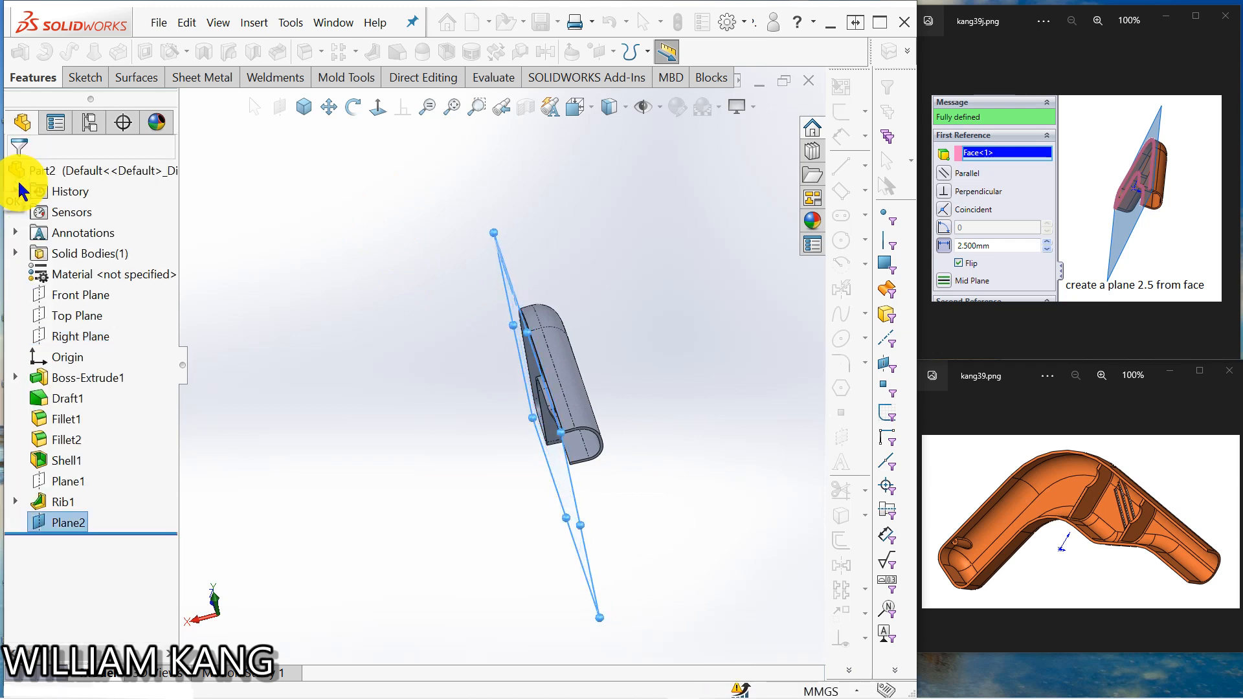
# Step: Edit the new offset plane, Plane2, and flip its offset direction toward the inside of the shell
pyautogui.moveTo(557, 281); pyautogui.dragTo(567, 241, button='middle')
pyautogui.click(255, 381)
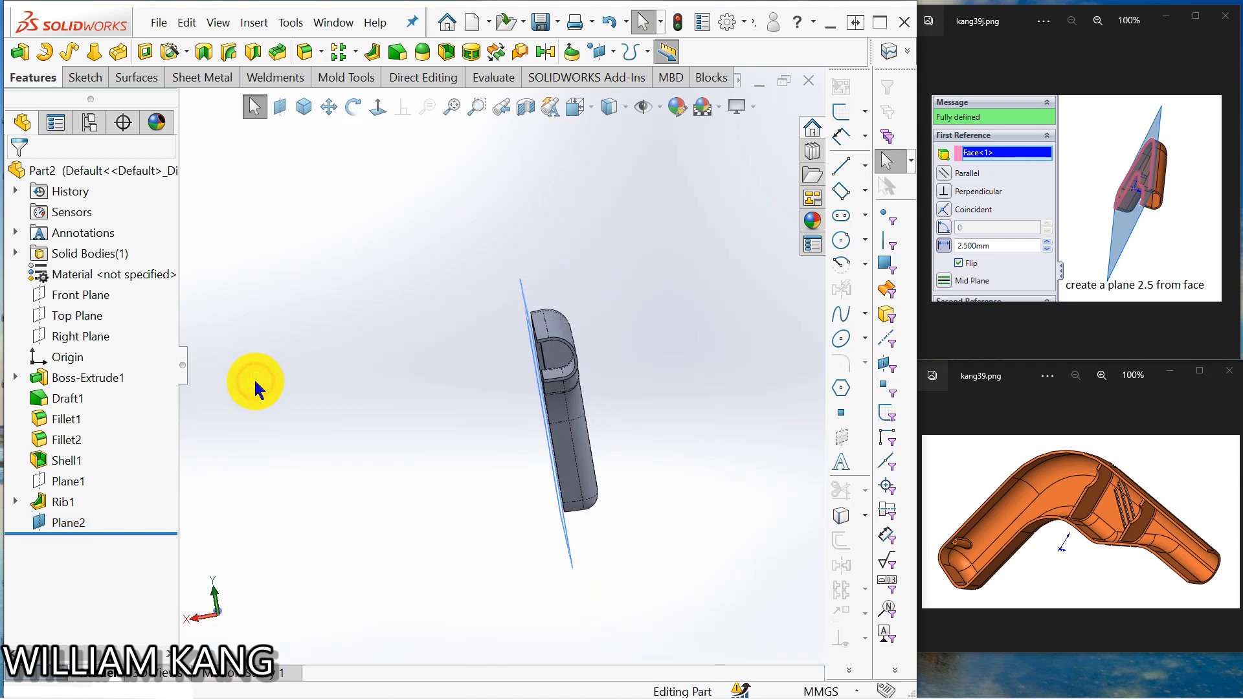
pyautogui.moveTo(280, 388); pyautogui.dragTo(333, 430, button='middle')
pyautogui.click(68, 523)
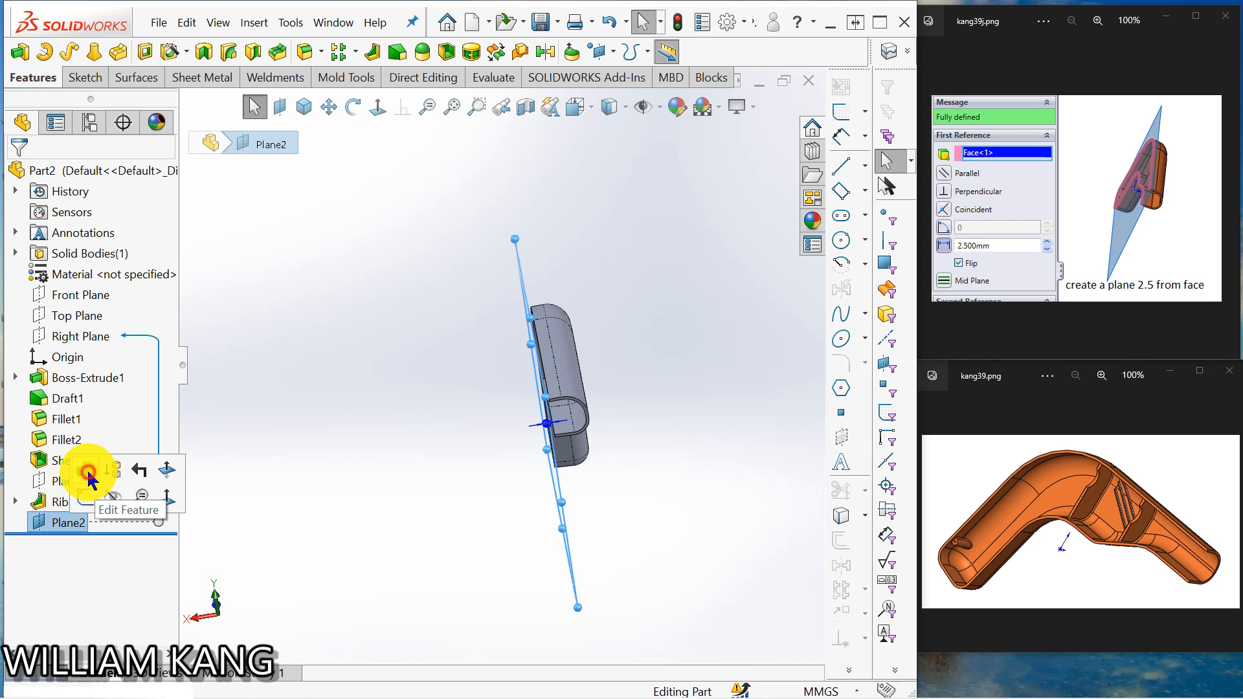
pyautogui.click(87, 469)
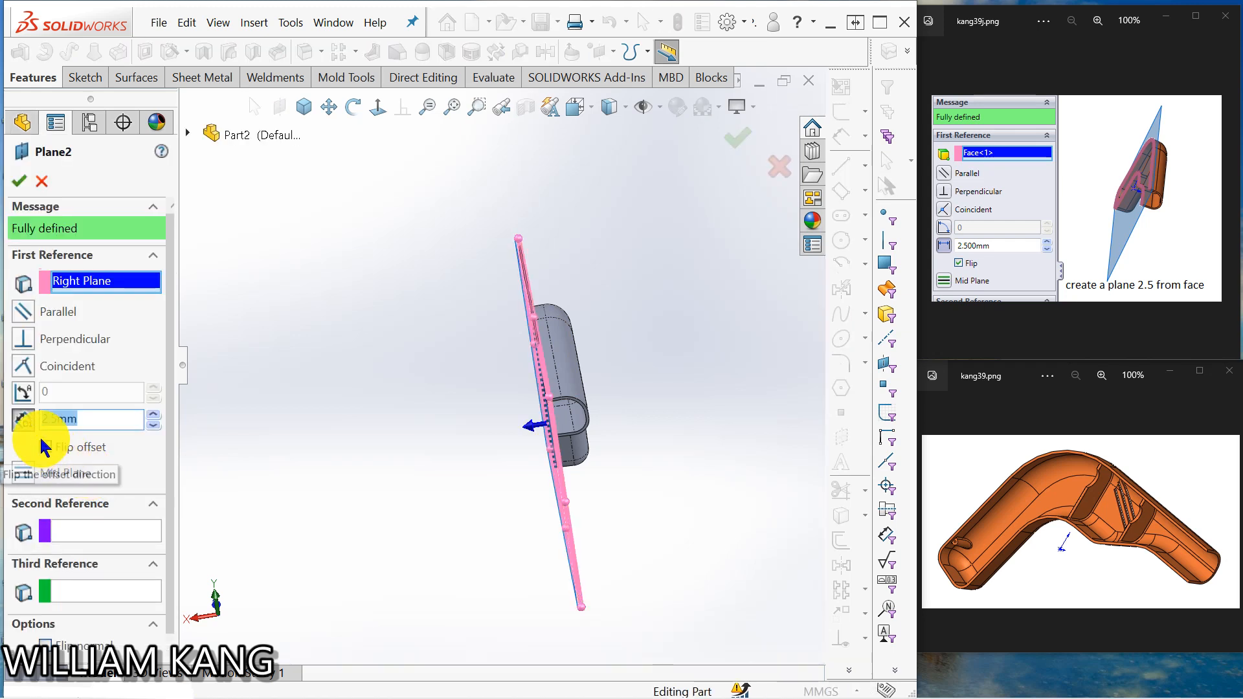
pyautogui.click(46, 447)
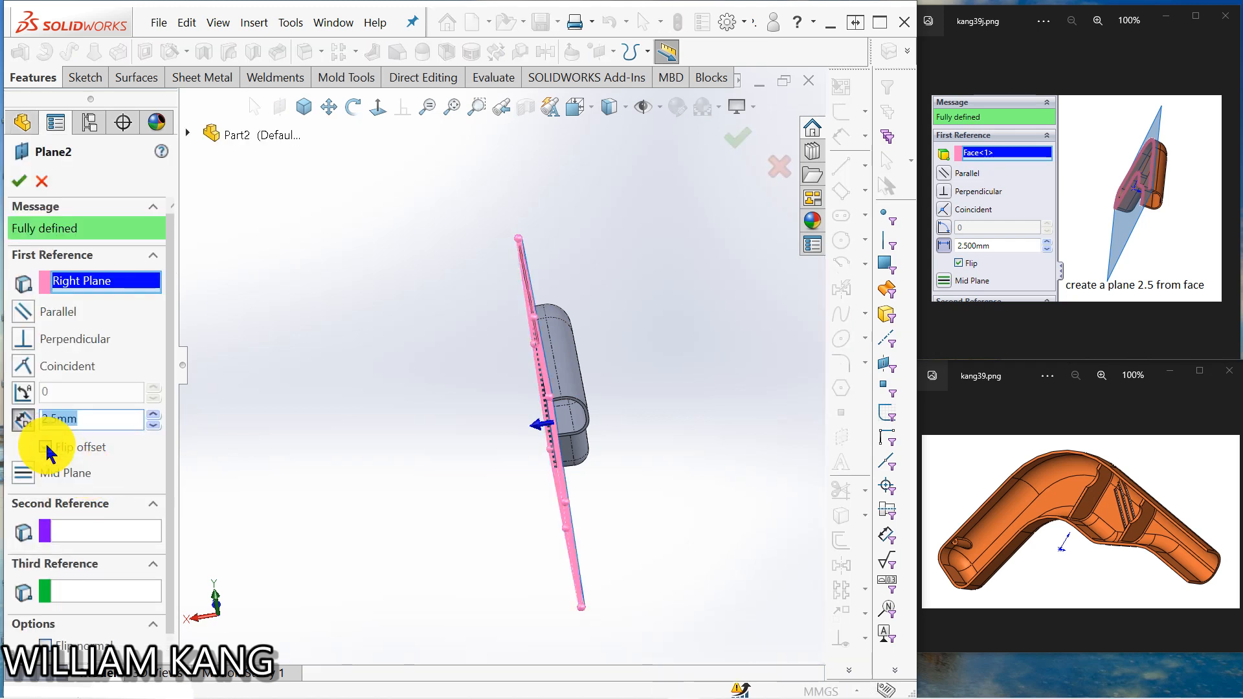
pyautogui.click(20, 182)
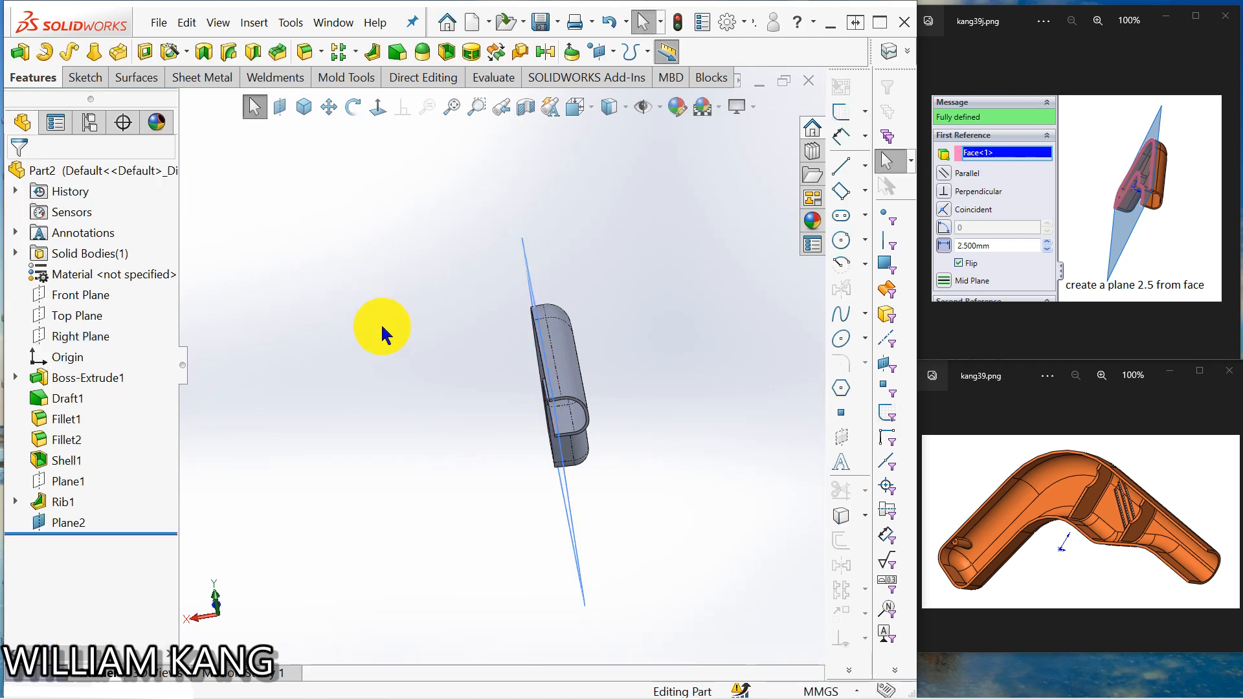
# Step: Hide the offset plane Plane2 in the model
pyautogui.moveTo(383, 333); pyautogui.dragTo(485, 291, button='middle')
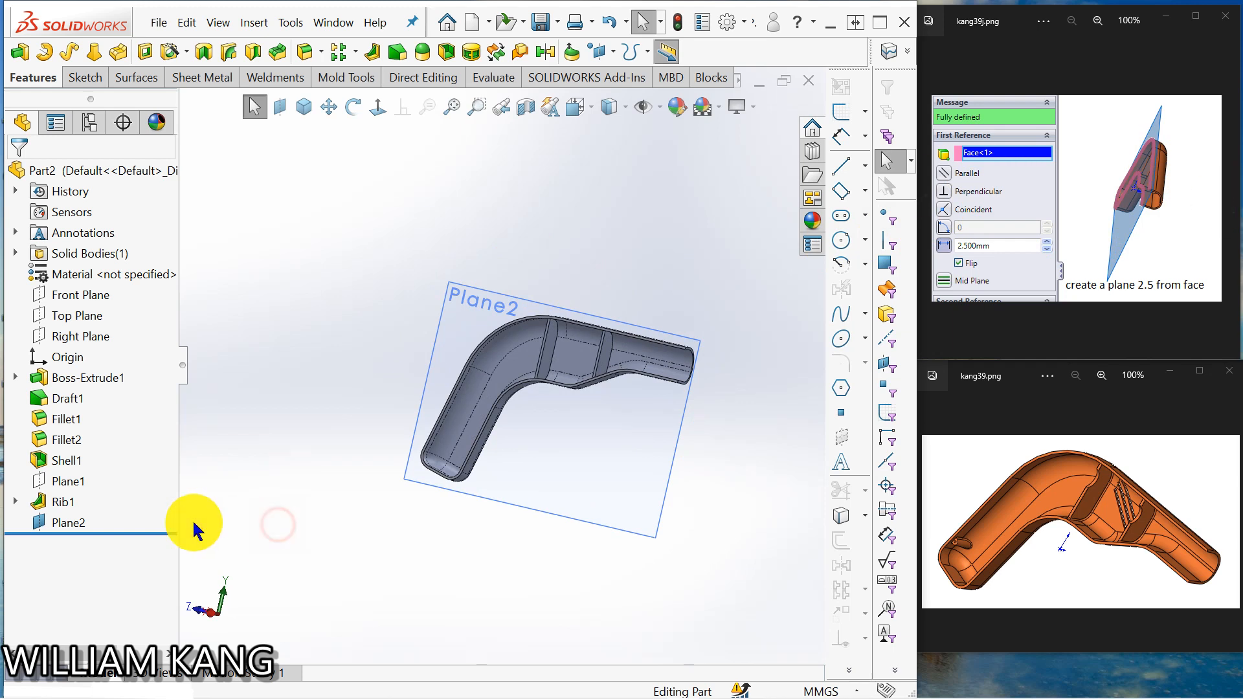
pyautogui.click(66, 522)
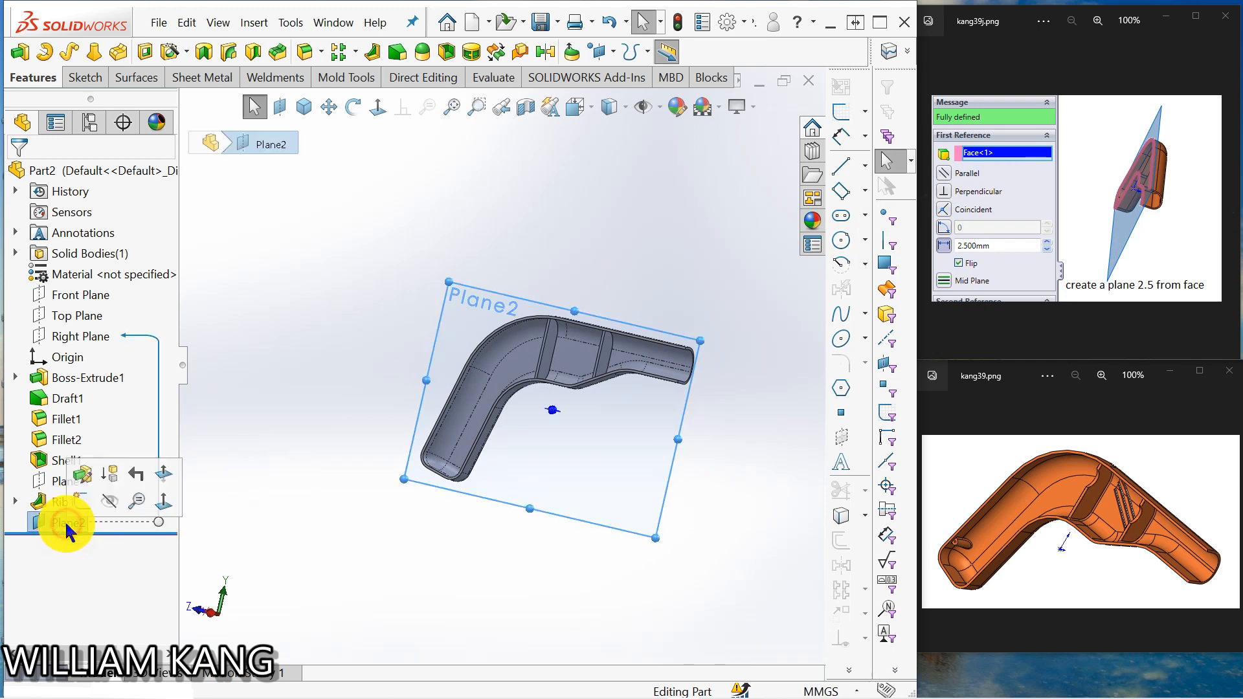
pyautogui.click(109, 501)
pyautogui.moveTo(520, 227); pyautogui.dragTo(449, 283, button='middle')
# Step: Apply a full round fillet to the rib nearest the bend, with its narrow top face as centre set between its two side faces
pyautogui.click(1235, 208)
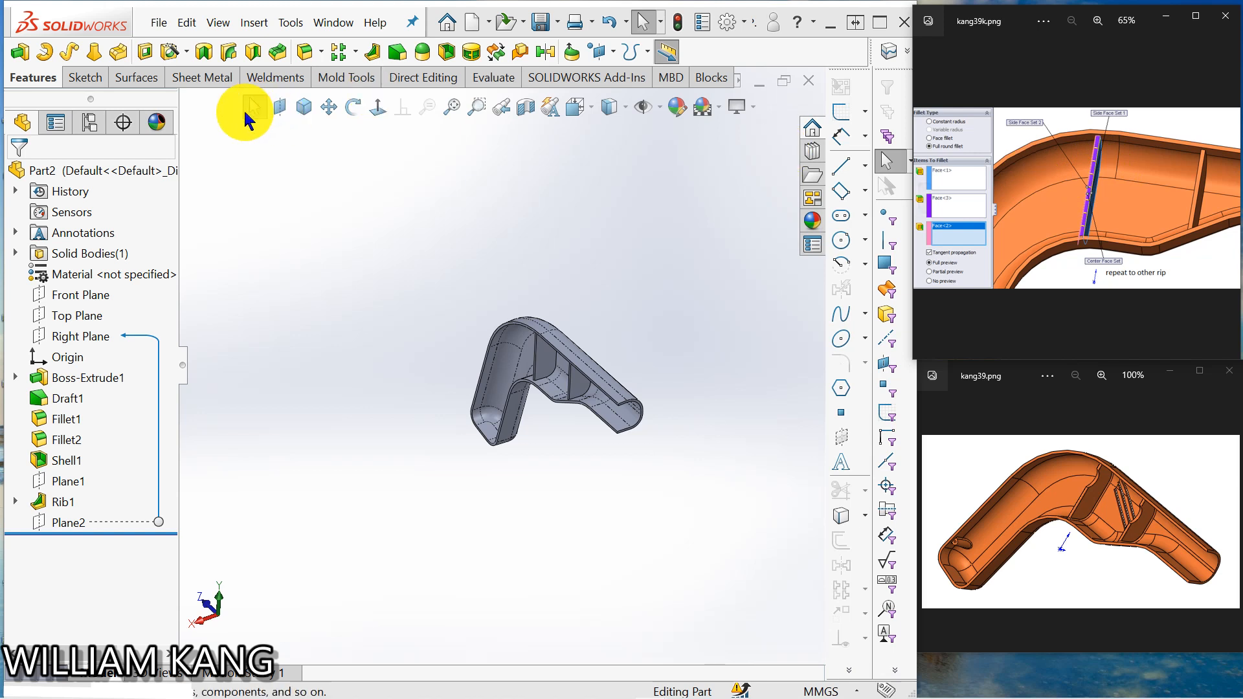
pyautogui.click(297, 55)
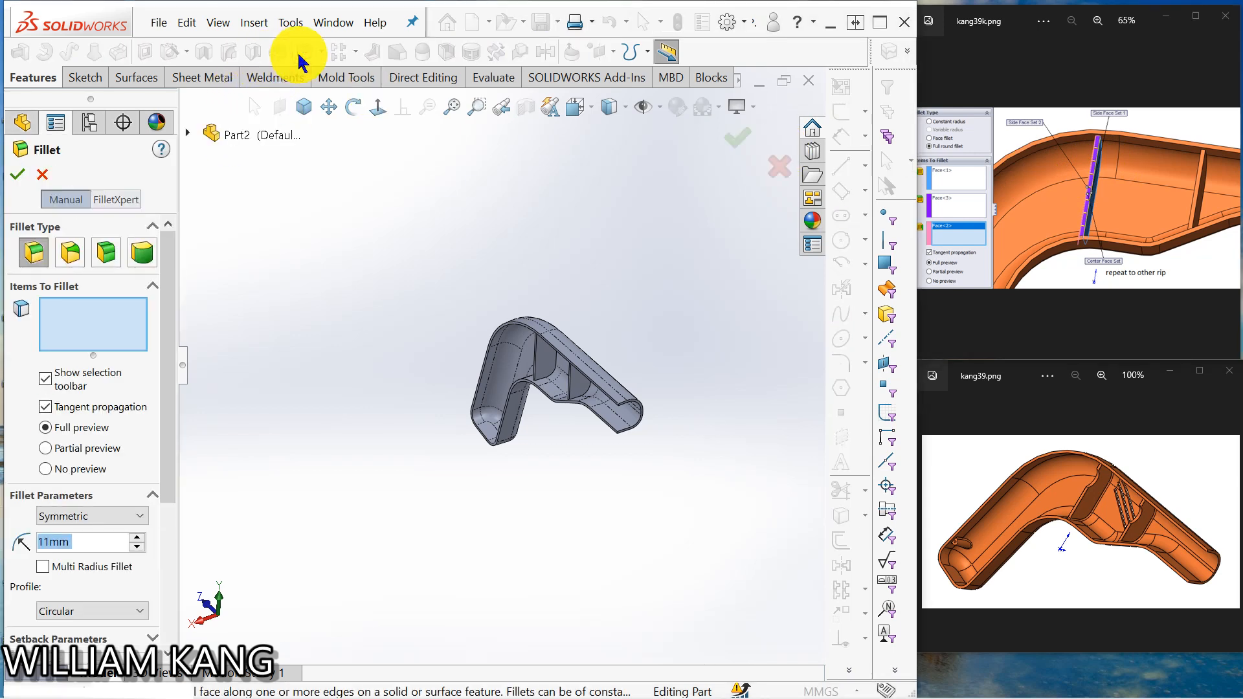
pyautogui.click(144, 251)
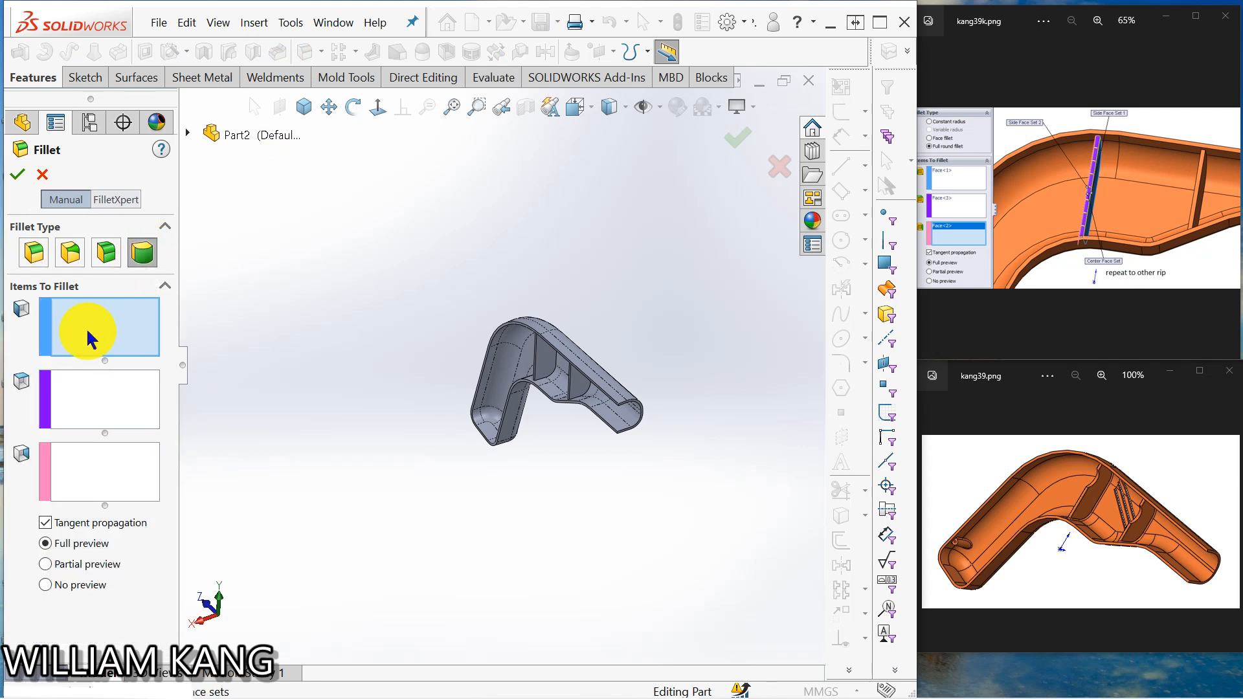
pyautogui.moveTo(332, 348); pyautogui.dragTo(540, 387, button='middle')
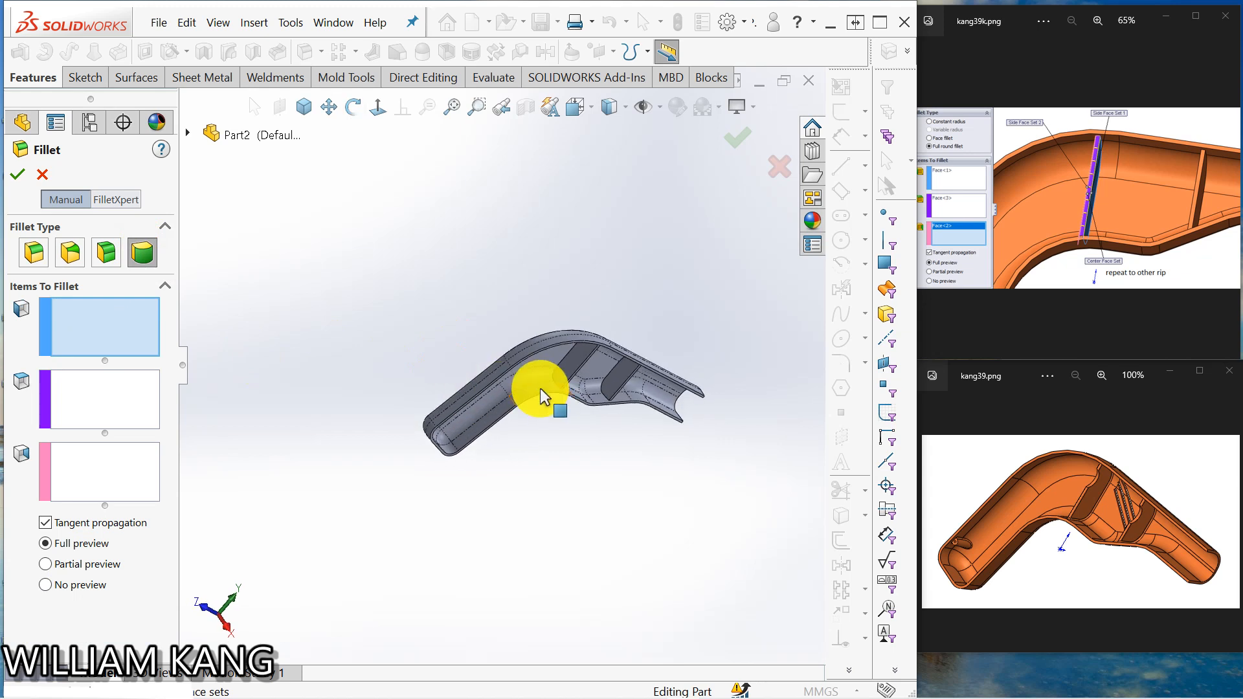
pyautogui.click(581, 363)
pyautogui.click(99, 397)
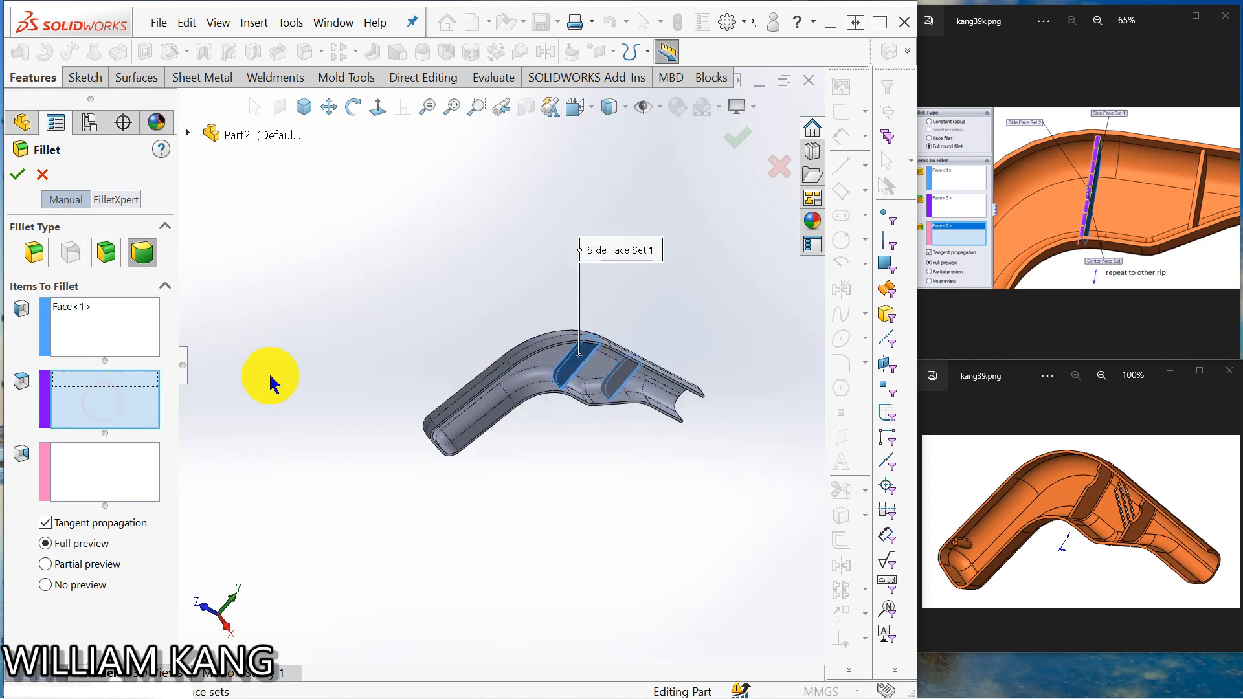
pyautogui.scroll(-5, 554, 374)
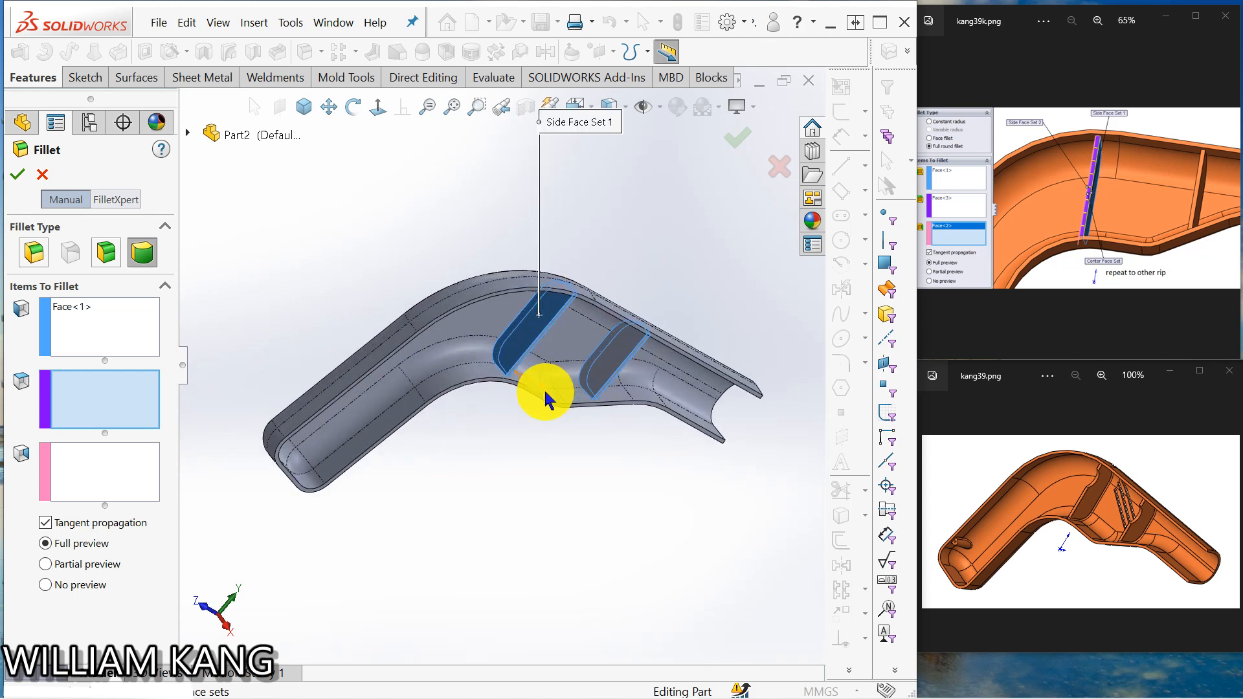
pyautogui.click(521, 302)
pyautogui.moveTo(447, 529); pyautogui.dragTo(214, 503, button='middle')
pyautogui.click(92, 473)
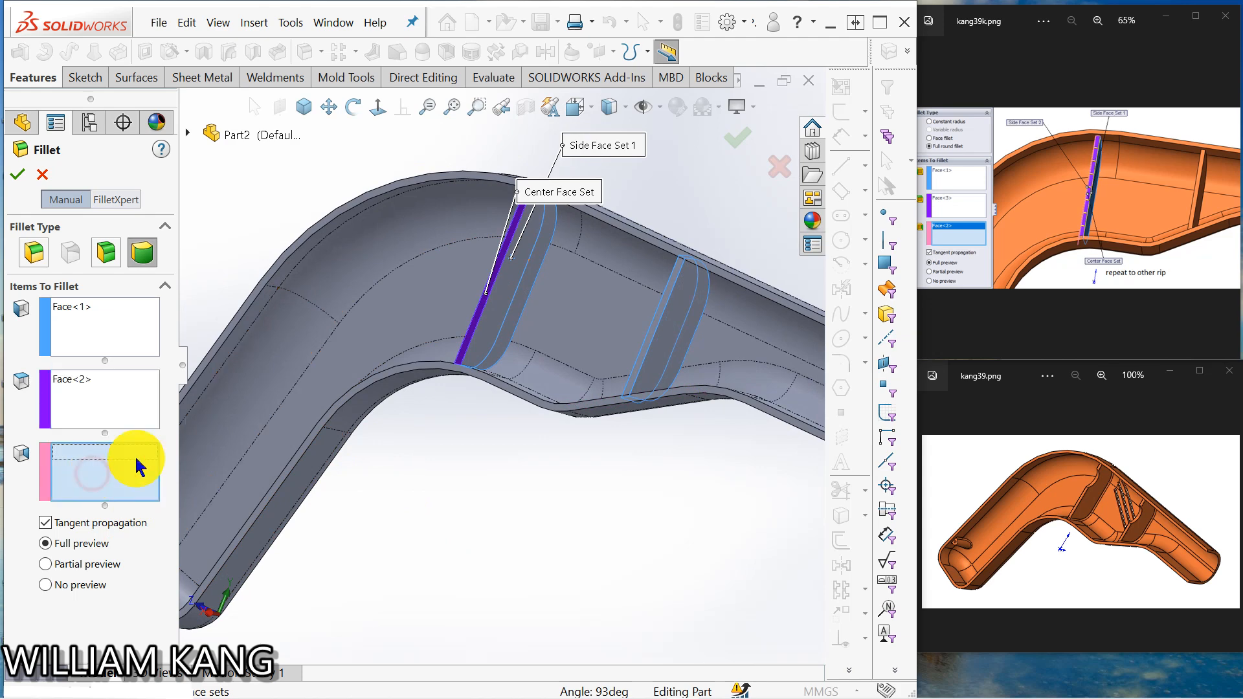
pyautogui.click(502, 311)
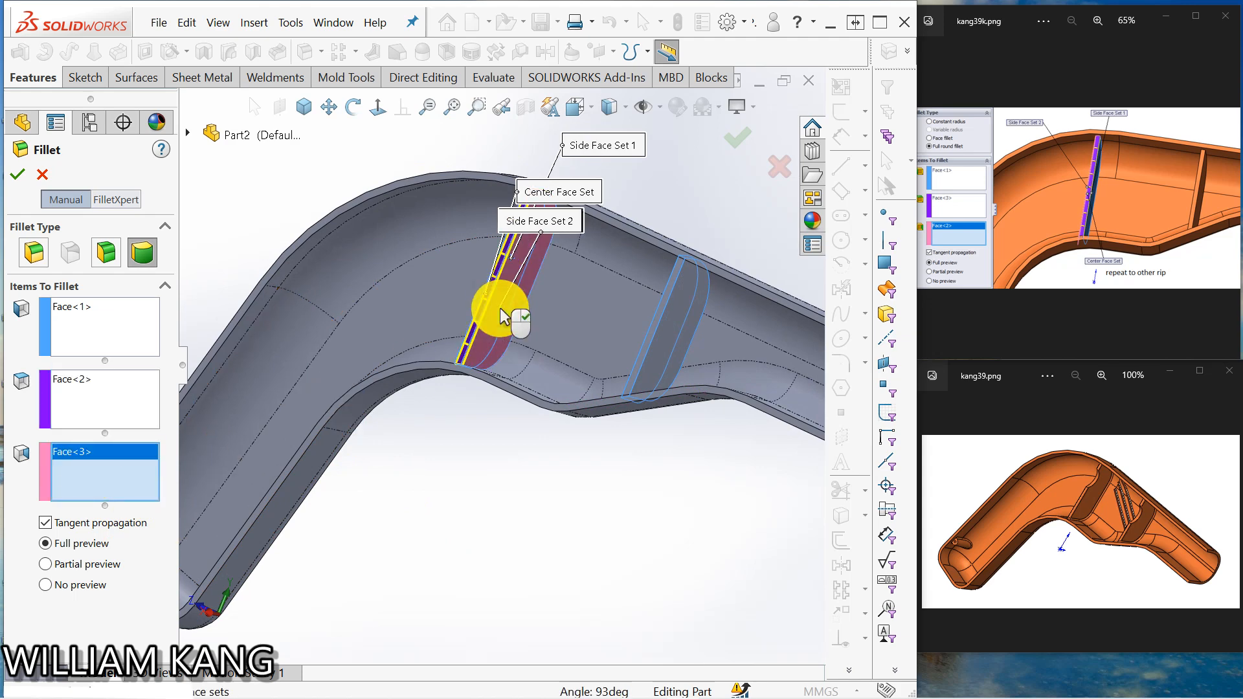
pyautogui.click(23, 178)
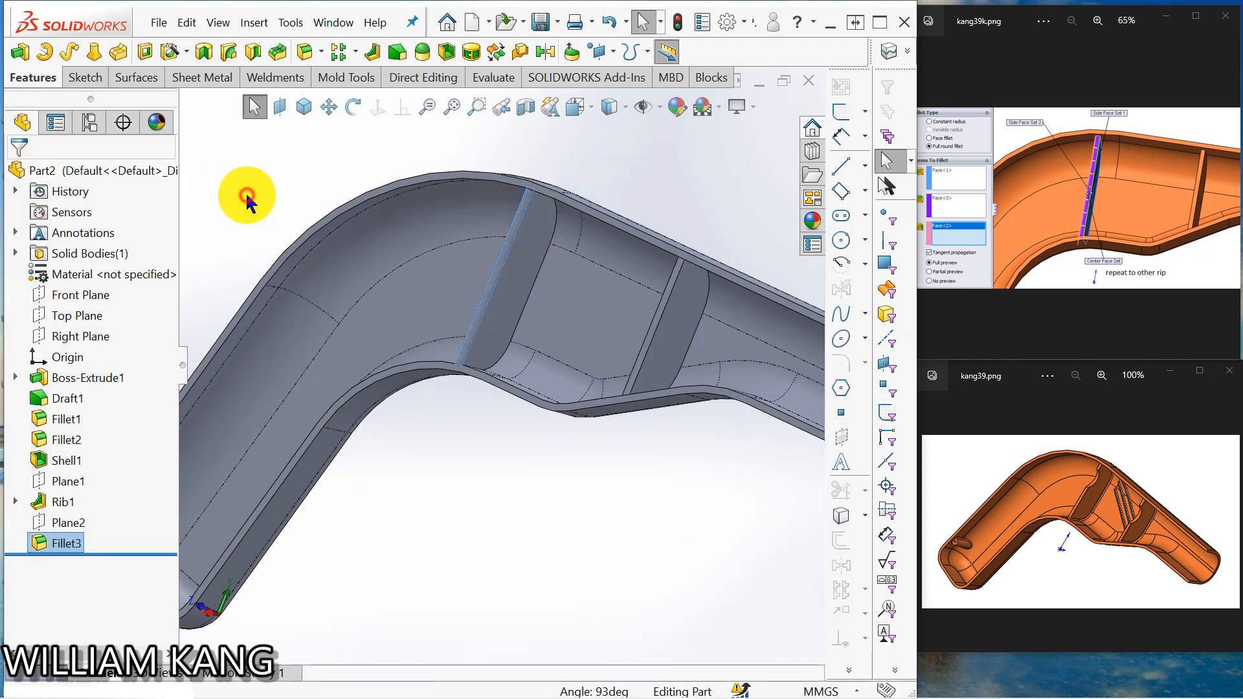
# Step: Apply a full round fillet to the second rib, nearer the open end, with its top face as centre set between its two side faces
pyautogui.moveTo(244, 194); pyautogui.dragTo(363, 250, button='middle')
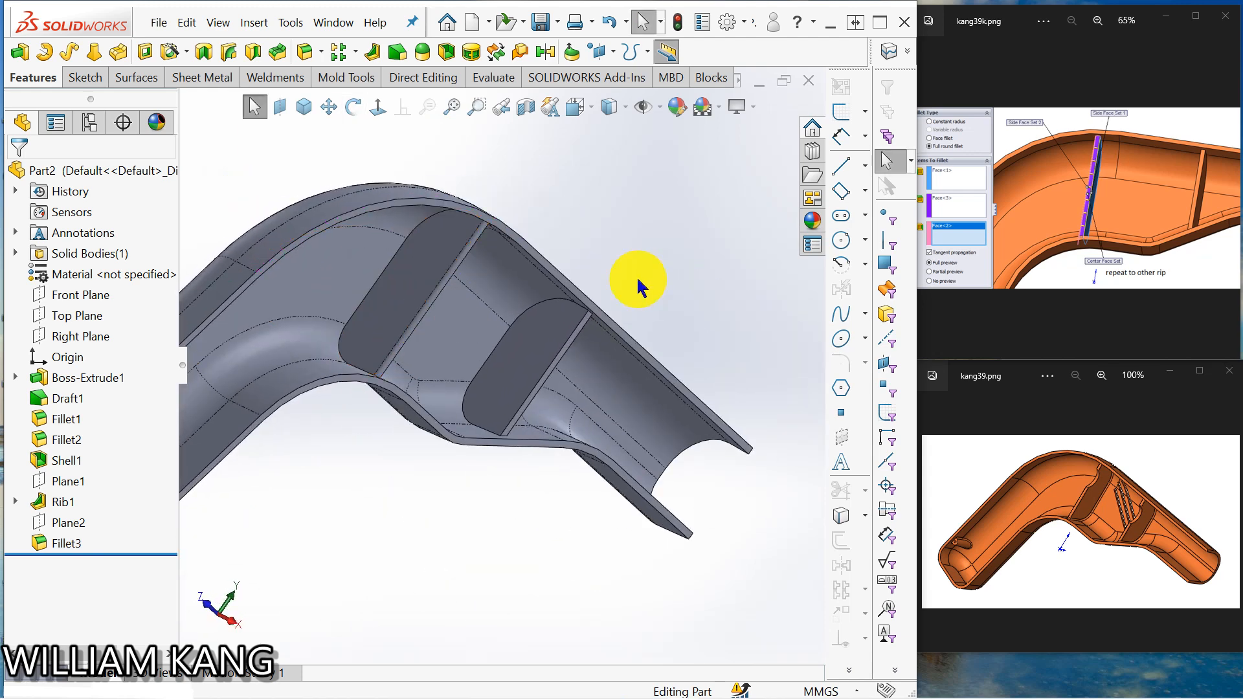
pyautogui.moveTo(638, 282); pyautogui.dragTo(615, 252, button='middle')
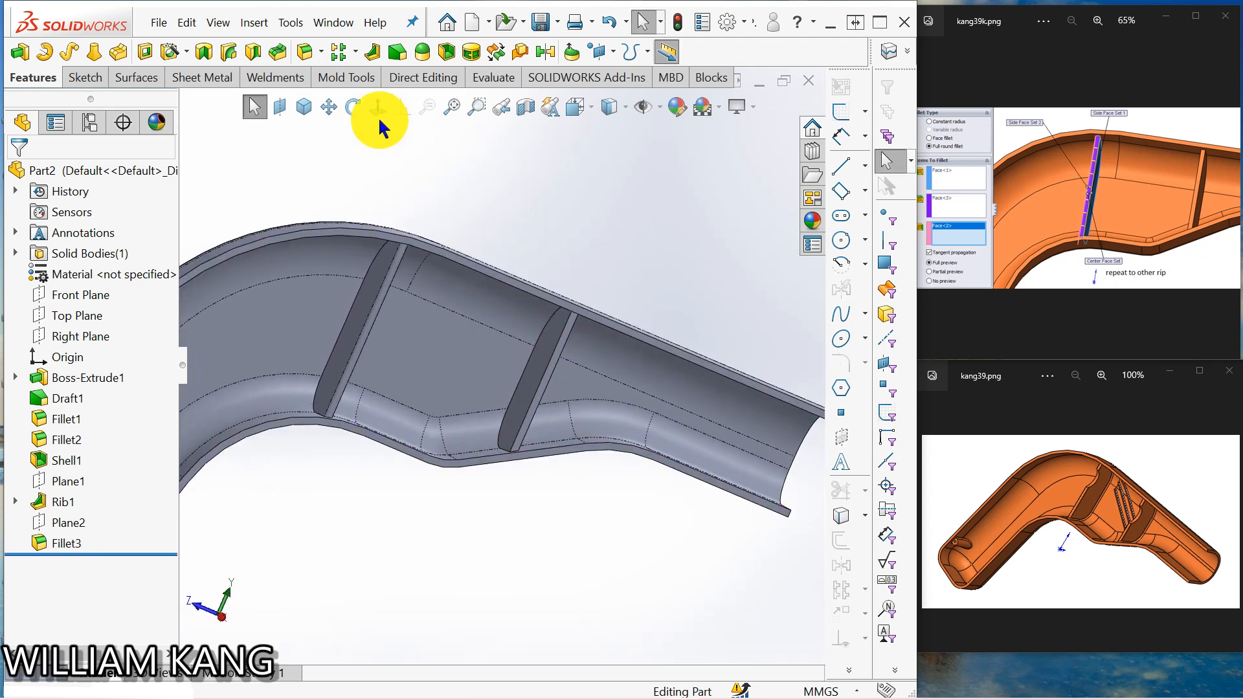
pyautogui.click(303, 53)
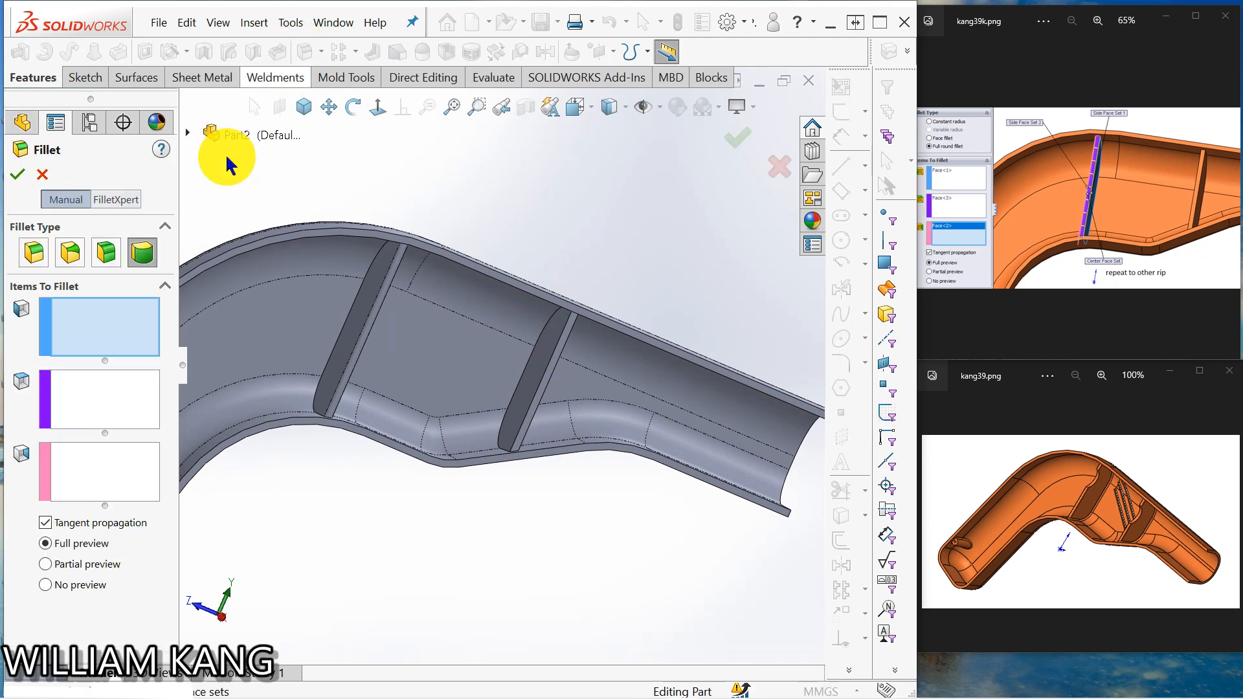
pyautogui.moveTo(622, 233); pyautogui.dragTo(631, 298, button='middle')
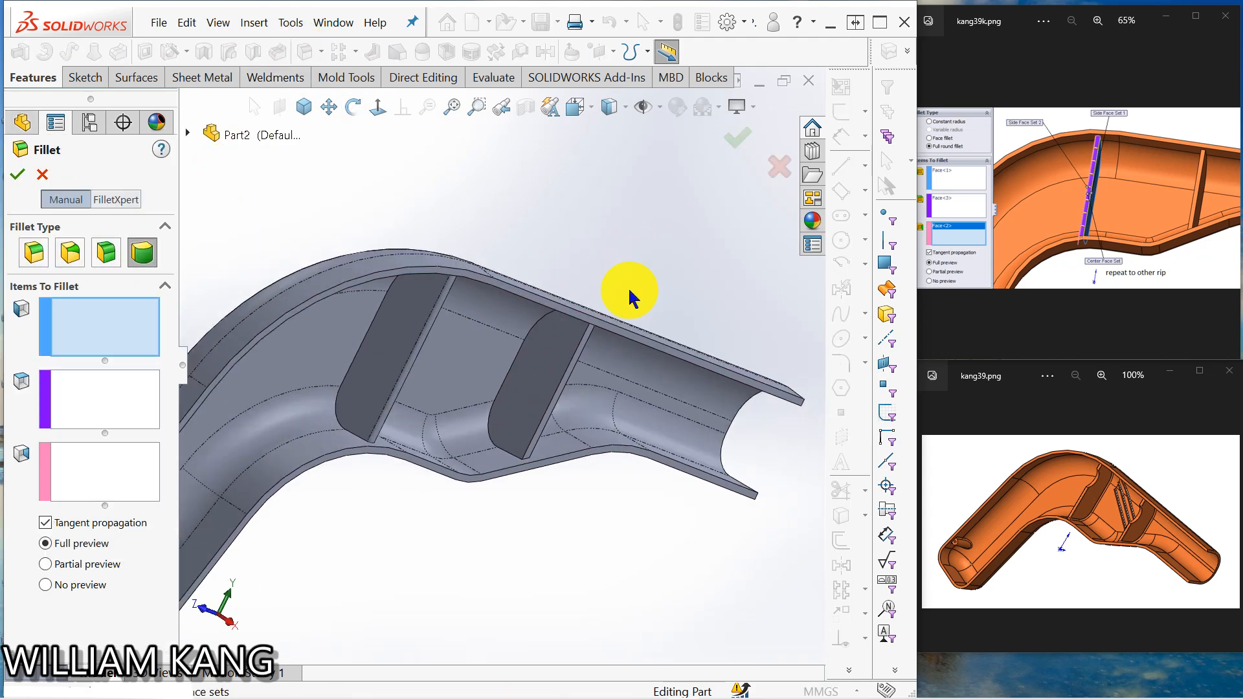
pyautogui.click(556, 347)
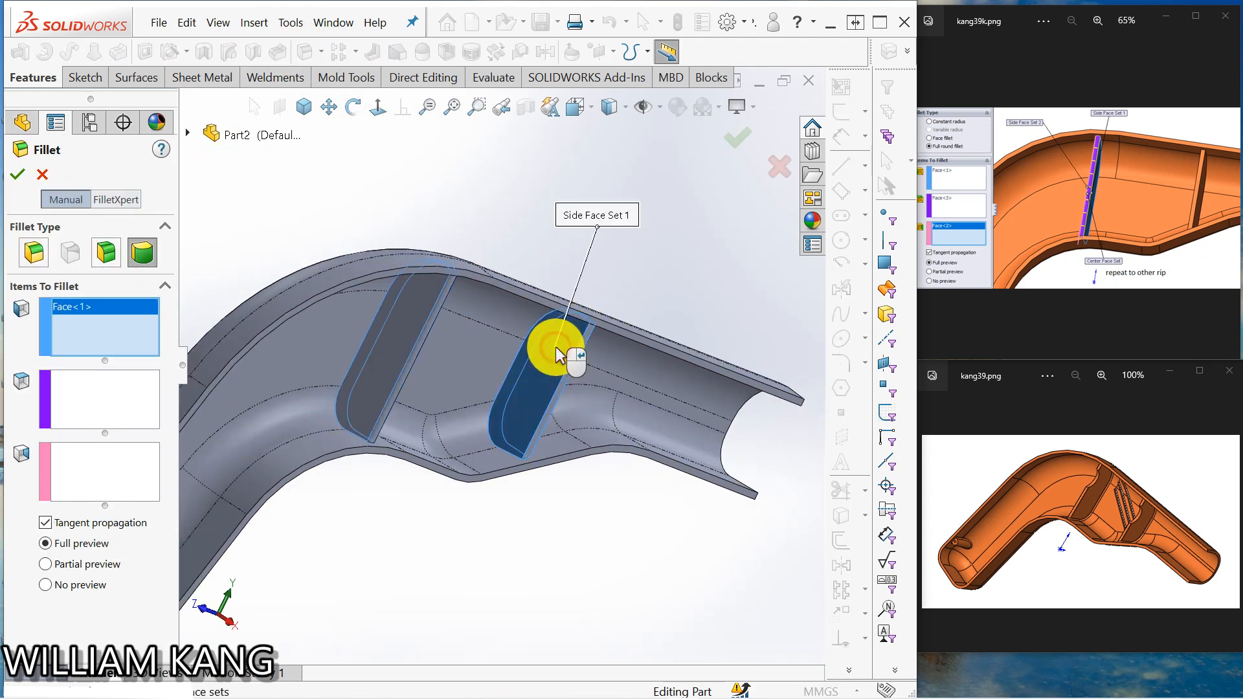
pyautogui.click(118, 386)
pyautogui.moveTo(645, 277); pyautogui.dragTo(594, 223, button='middle')
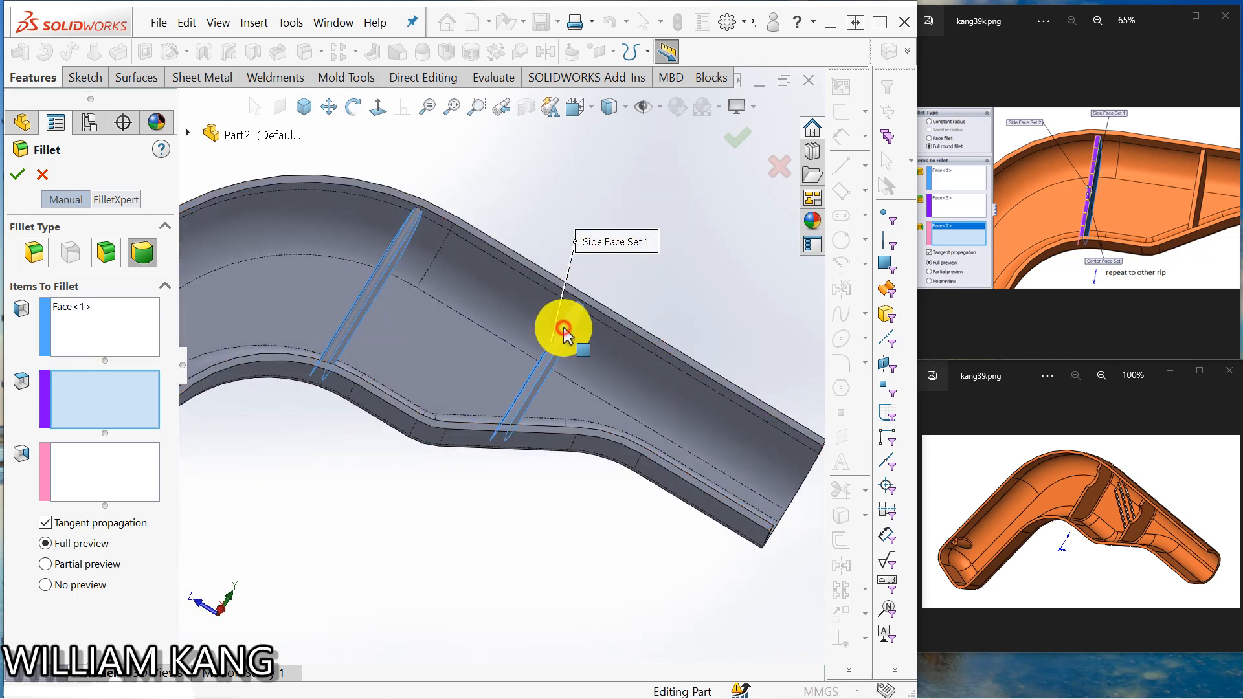
pyautogui.click(563, 335)
pyautogui.click(100, 464)
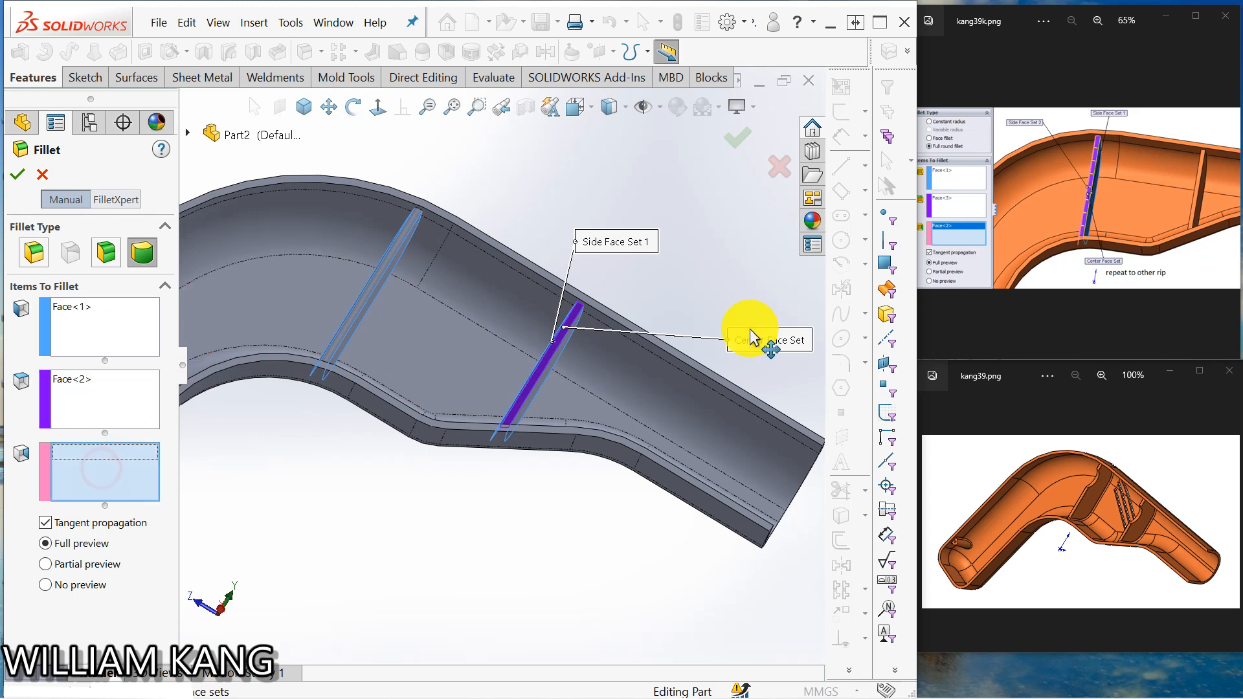
pyautogui.moveTo(735, 272); pyautogui.dragTo(588, 355, button='middle')
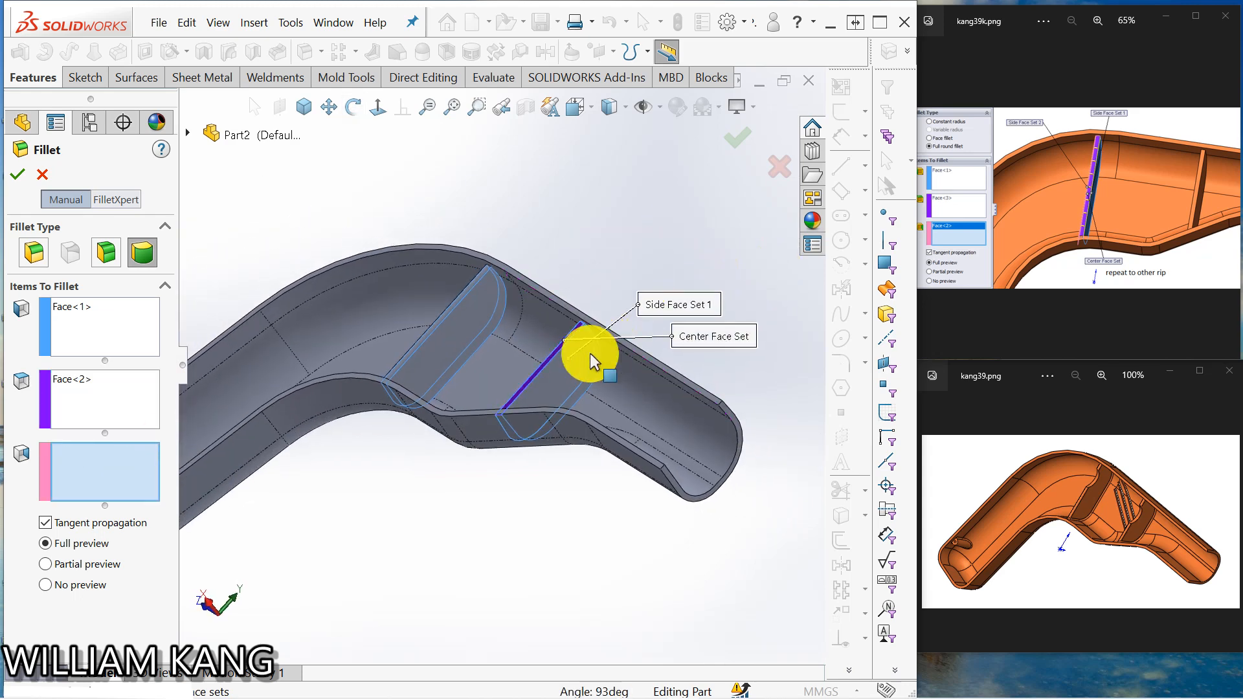
pyautogui.click(563, 388)
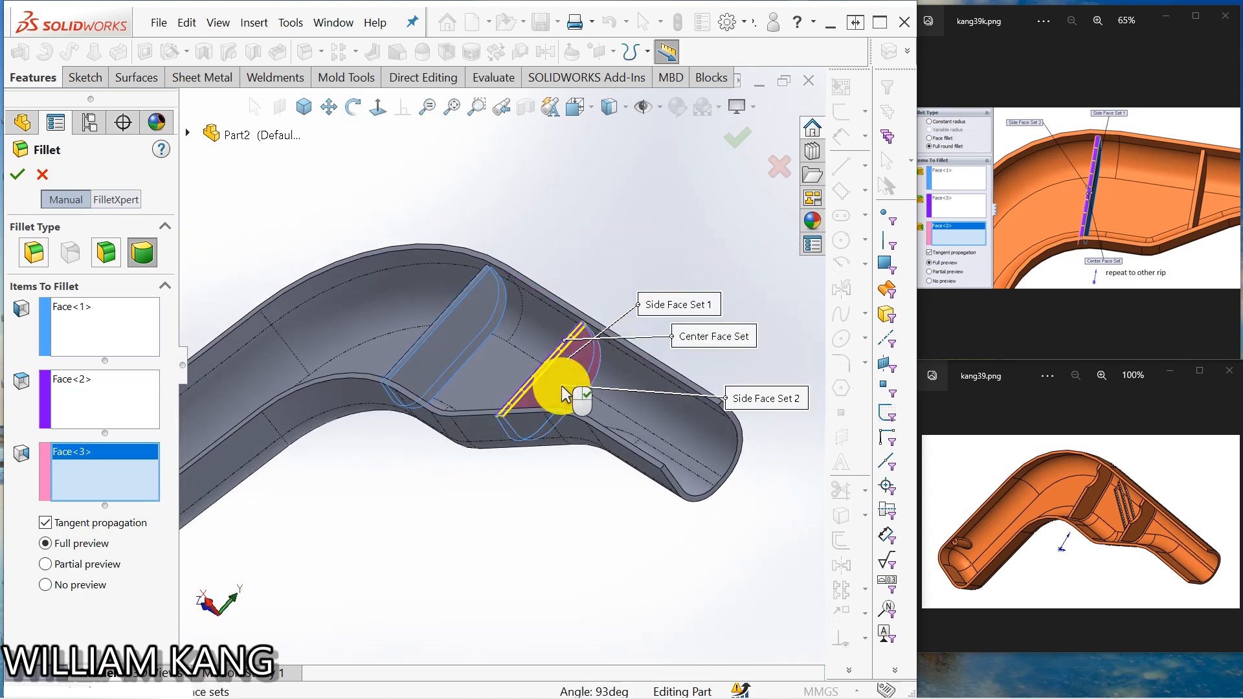
pyautogui.click(15, 176)
# Step: Bring up the next reference image, kang39l.png, and start a sketch on Plane2
pyautogui.scroll(3, 554, 302)
pyautogui.moveTo(554, 302); pyautogui.dragTo(557, 254, button='middle')
pyautogui.moveTo(560, 261); pyautogui.dragTo(558, 270, button='middle')
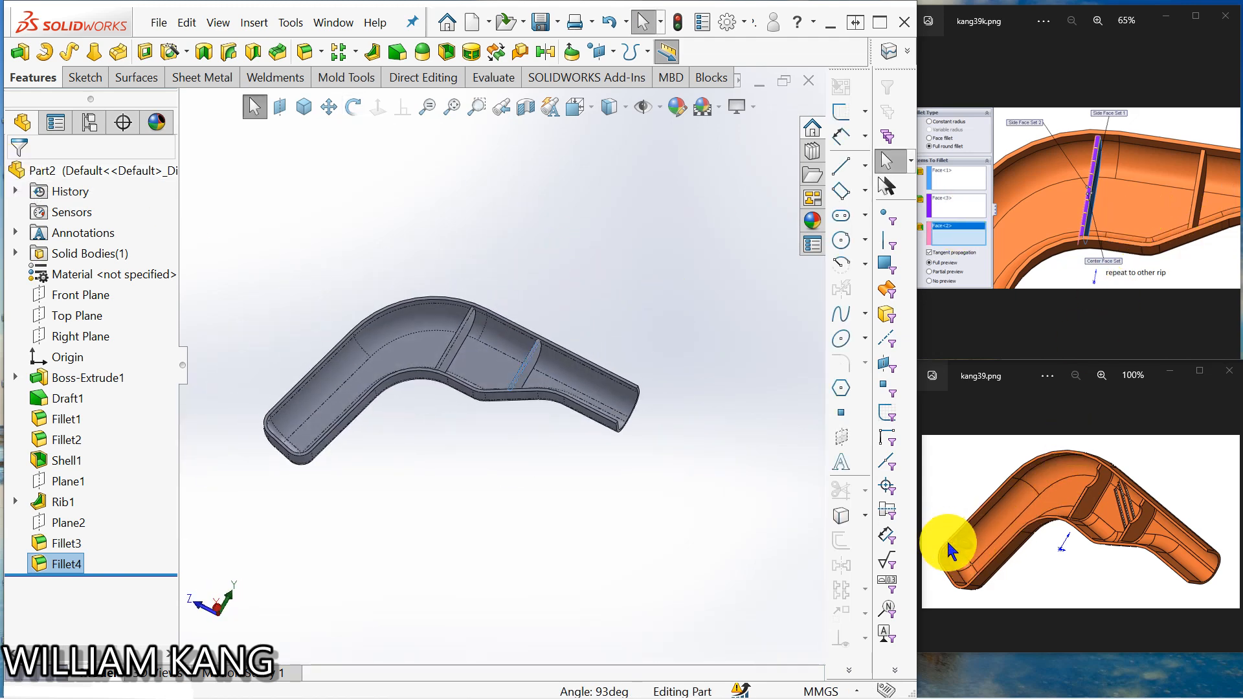
pyautogui.click(1233, 209)
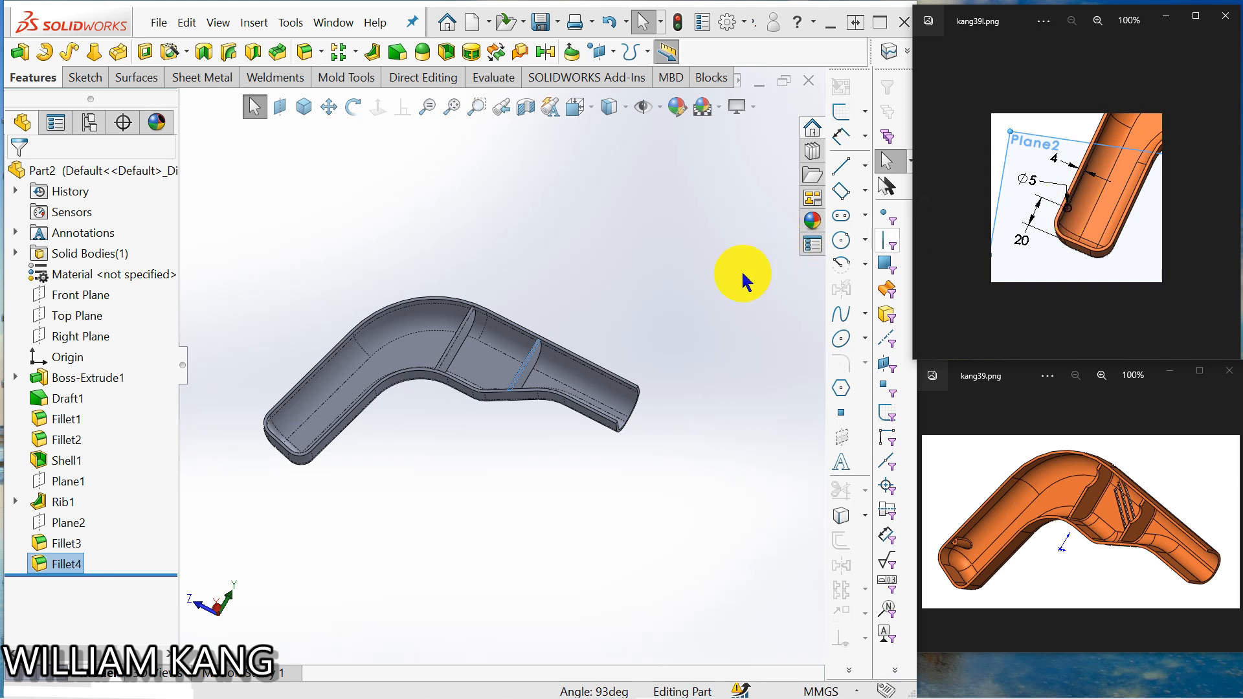
pyautogui.click(228, 549)
pyautogui.click(77, 523)
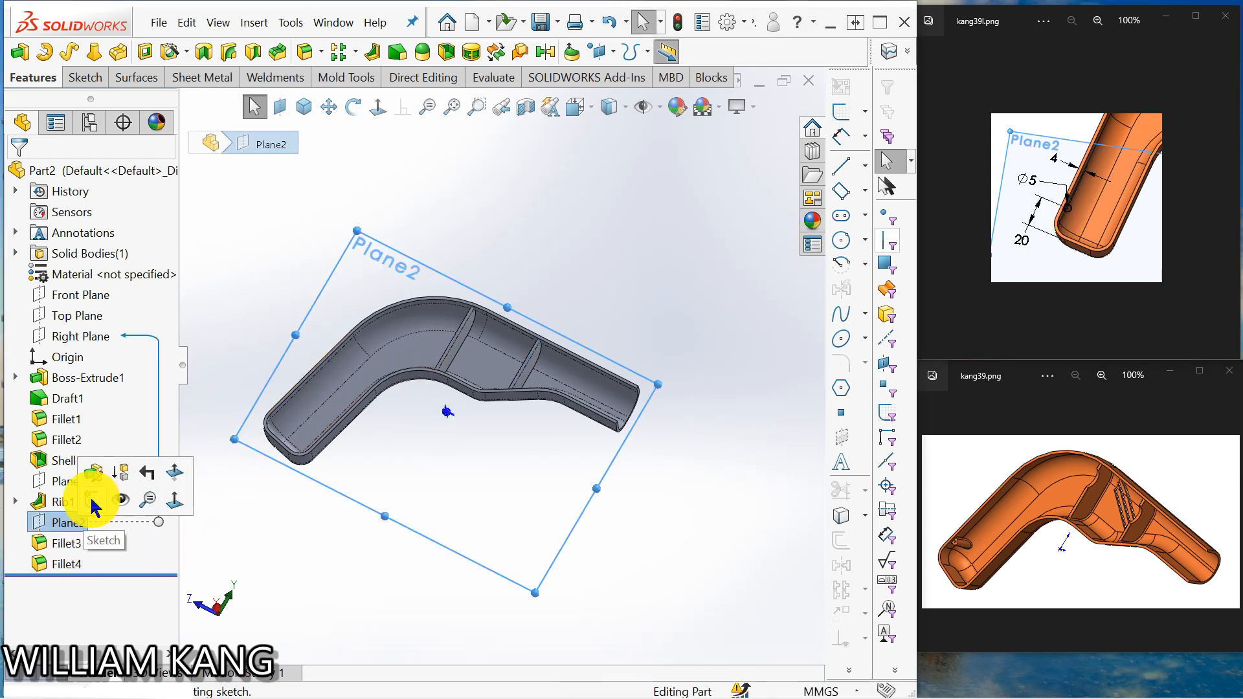
pyautogui.click(93, 506)
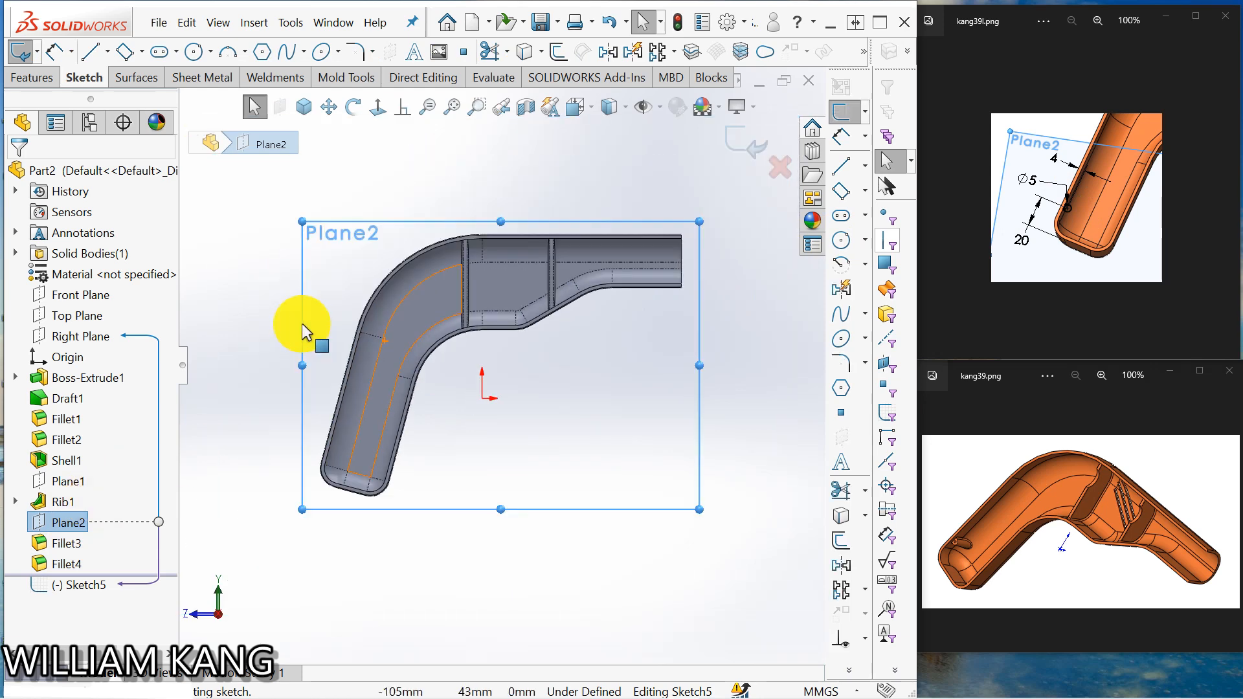
# Step: Sketch a circle about 2.8 mm in diameter inside the shell, near the long outer wall at the handle's closed end
pyautogui.scroll(-5, 350, 435)
pyautogui.click(235, 360)
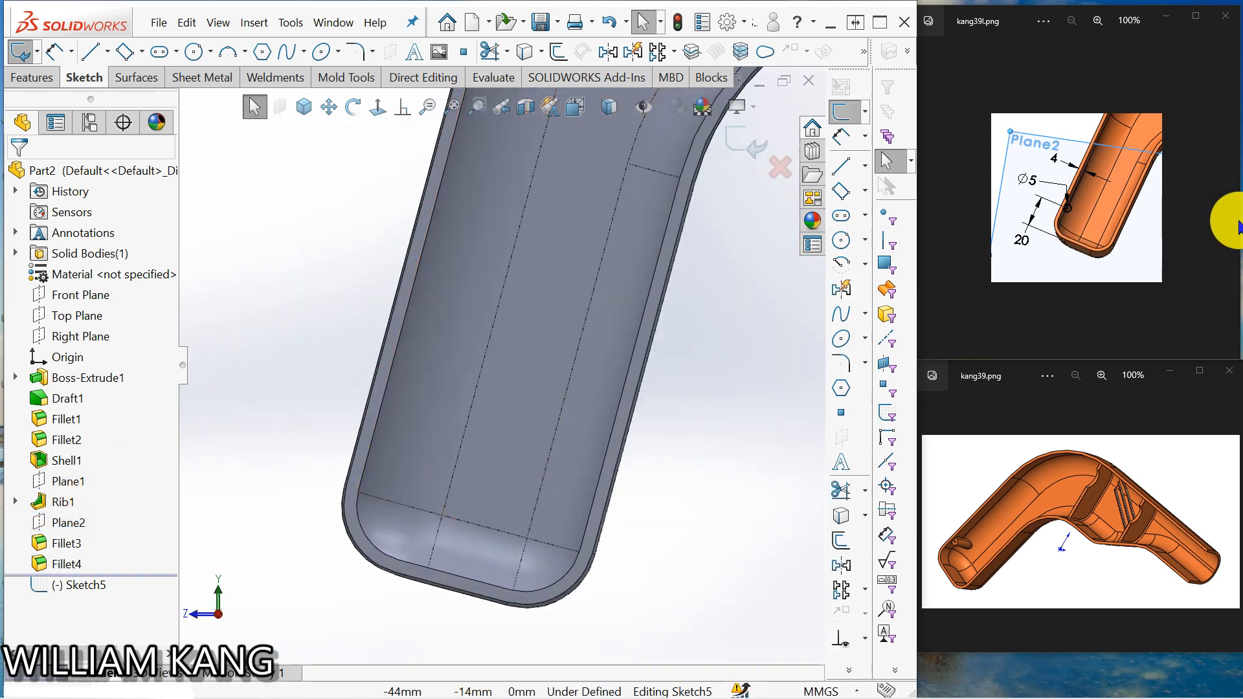
pyautogui.click(841, 240)
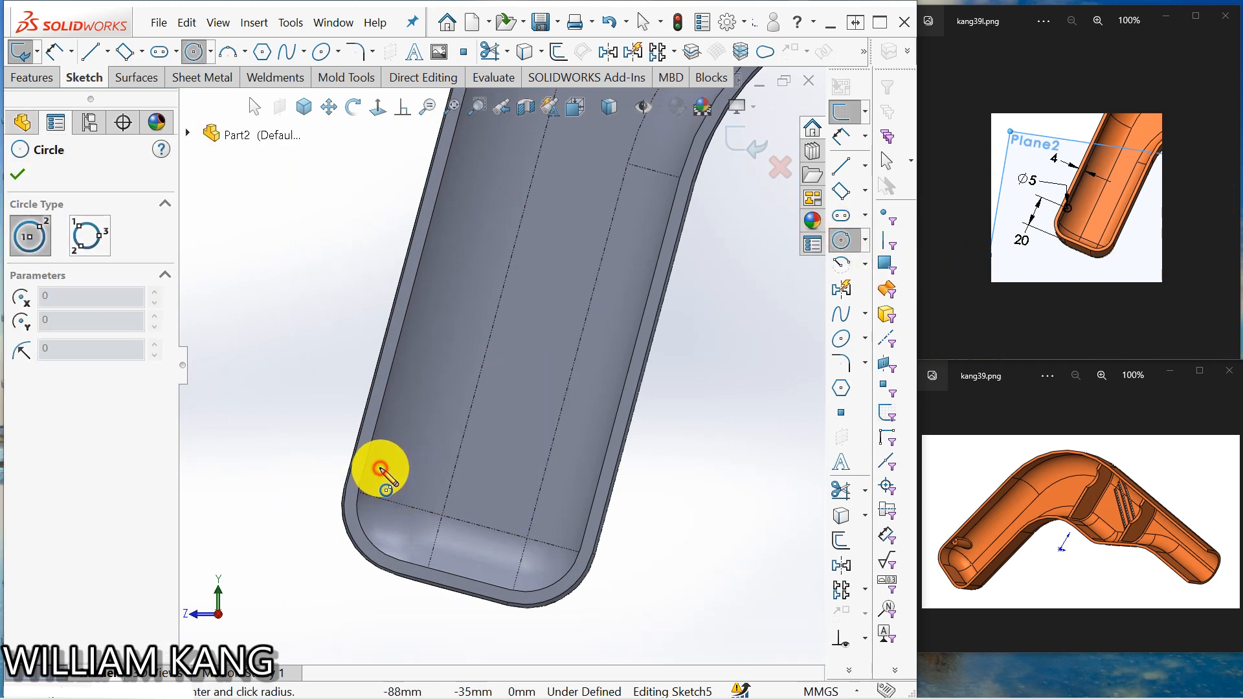
pyautogui.moveTo(380, 468); pyautogui.dragTo(392, 479)
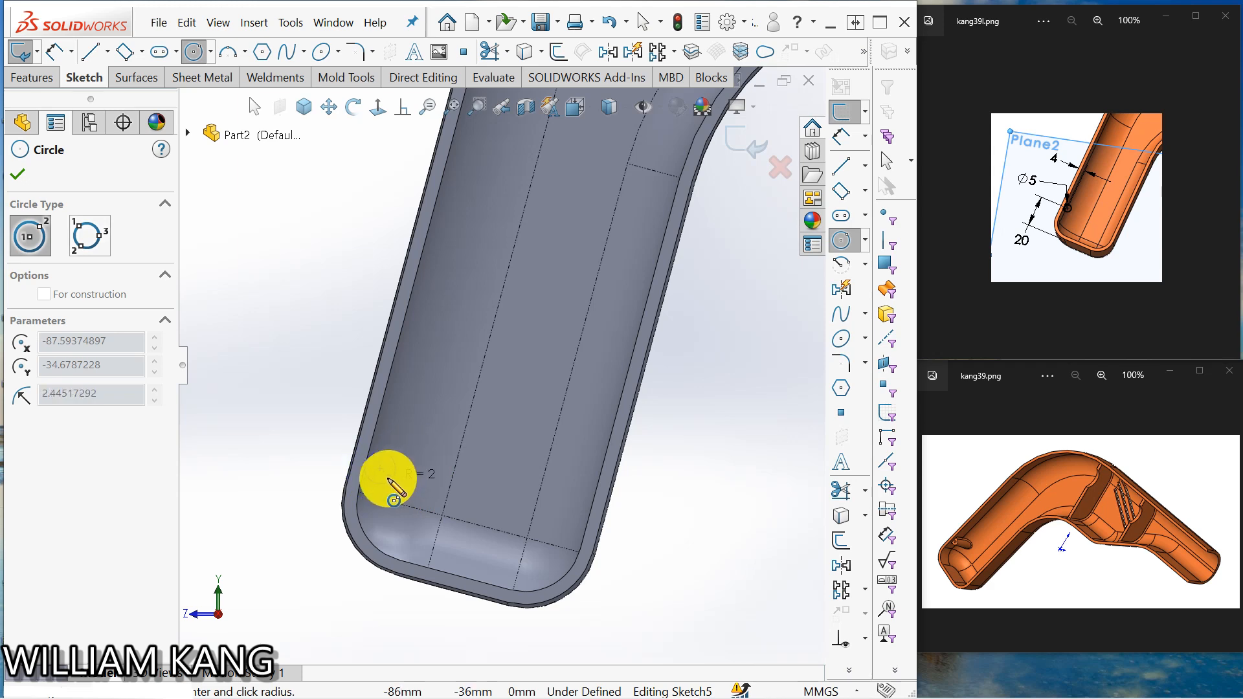
pyautogui.click(384, 479)
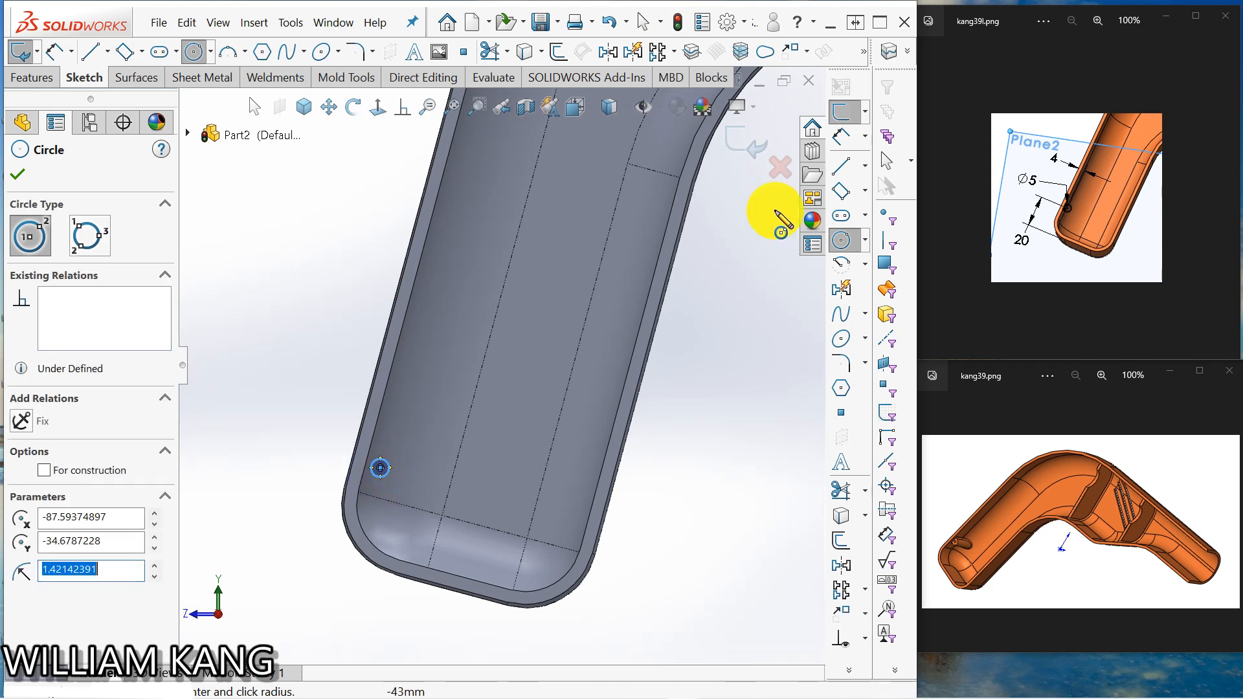
# Step: Dimension the circle's diameter as 5 mm
pyautogui.click(842, 136)
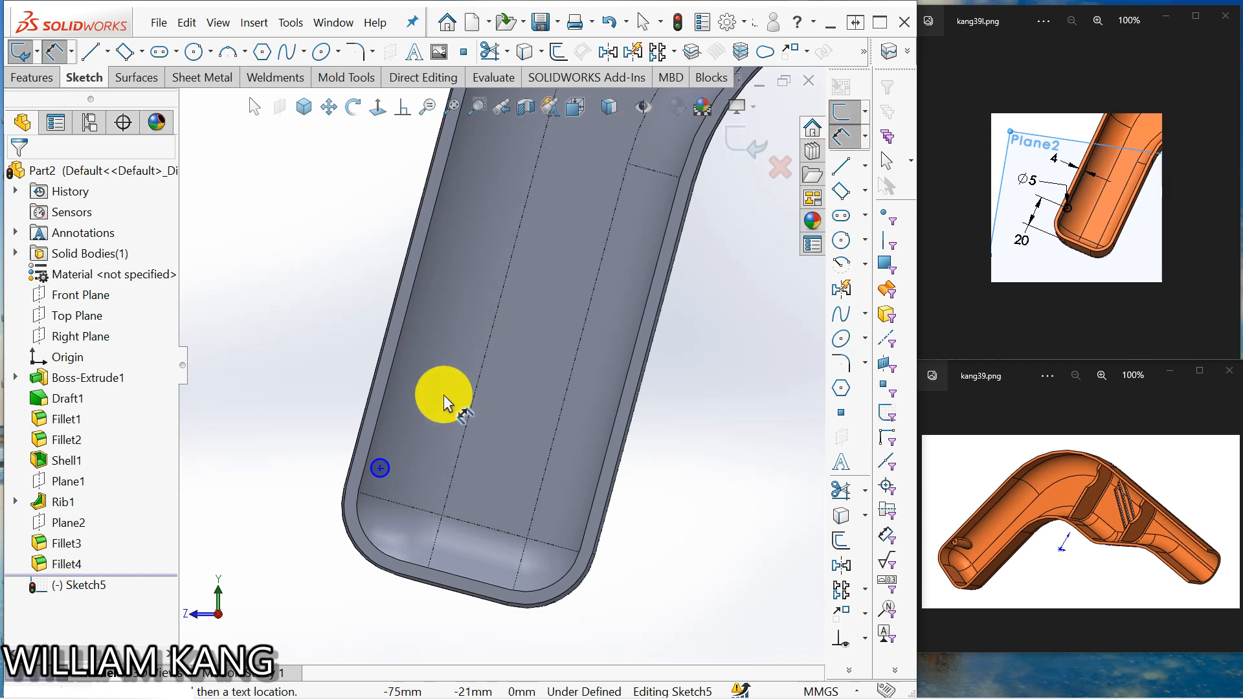
pyautogui.click(391, 472)
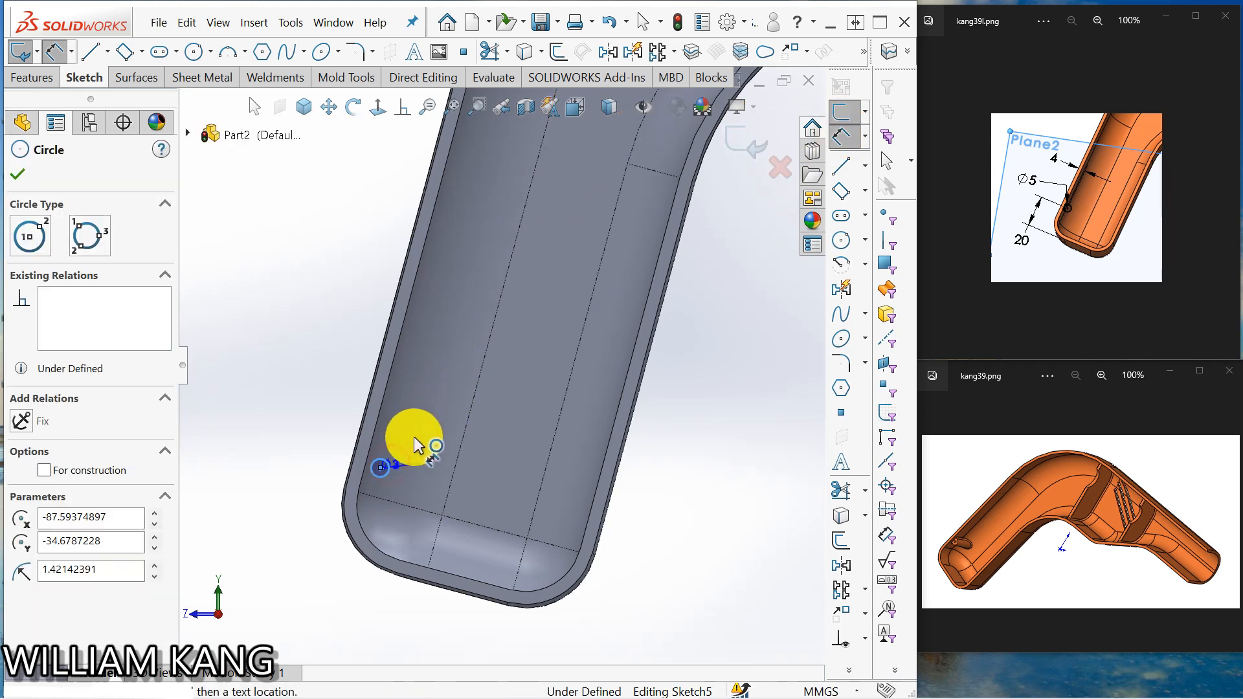
pyautogui.click(430, 420)
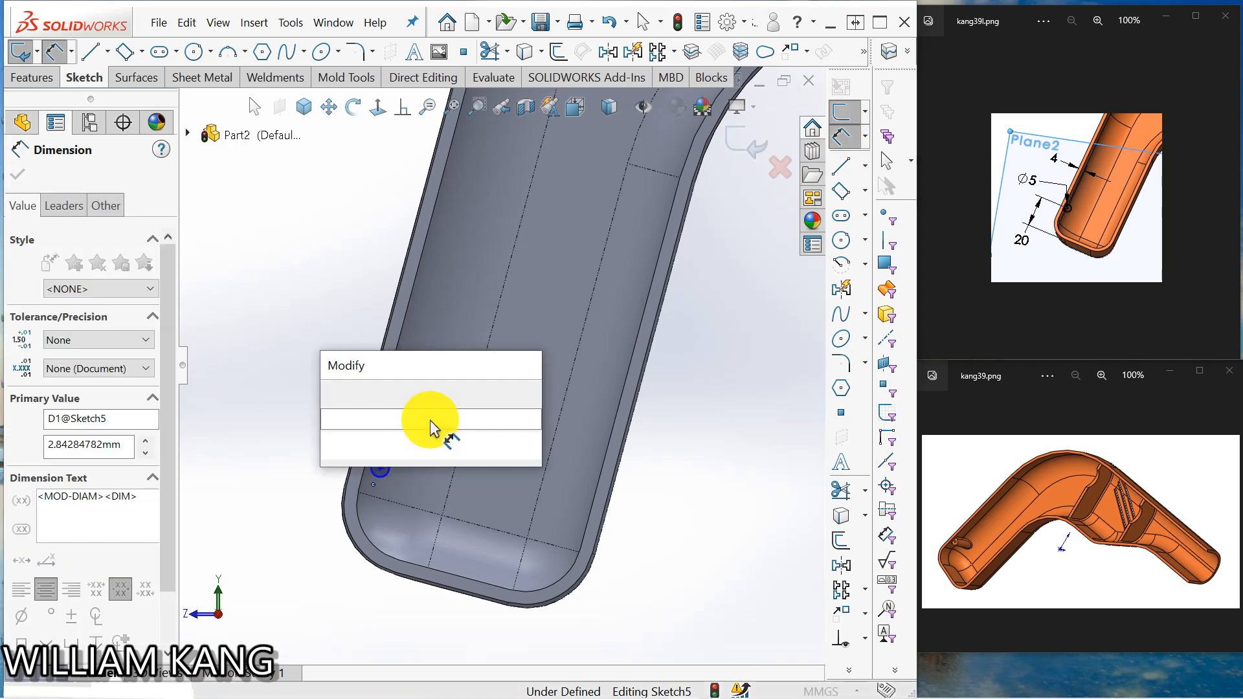
pyautogui.write('5')
pyautogui.press('Return')
pyautogui.click(697, 507)
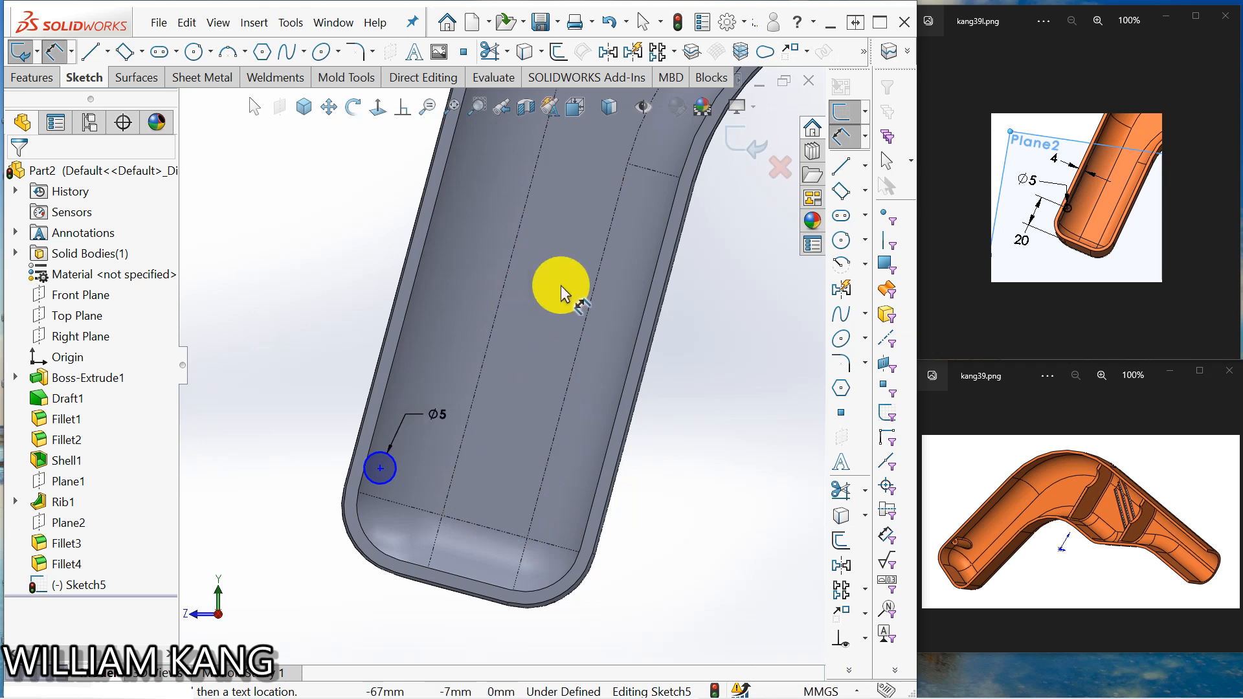
# Step: Convert the straight outer edge of the handle's closed end into a sketch line
pyautogui.moveTo(679, 518)
pyautogui.mouseDown(button='middle')
pyautogui.moveTo(657, 545)
pyautogui.moveTo(674, 527)
pyautogui.mouseUp(button='middle')
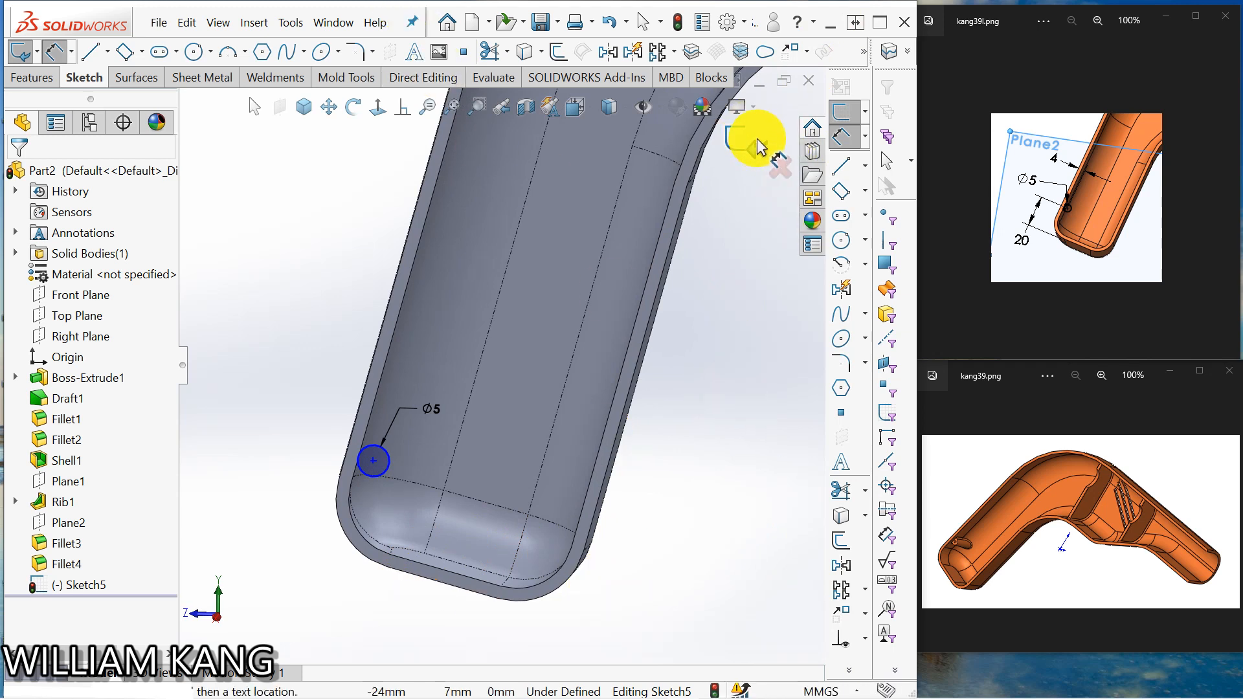
pyautogui.click(528, 55)
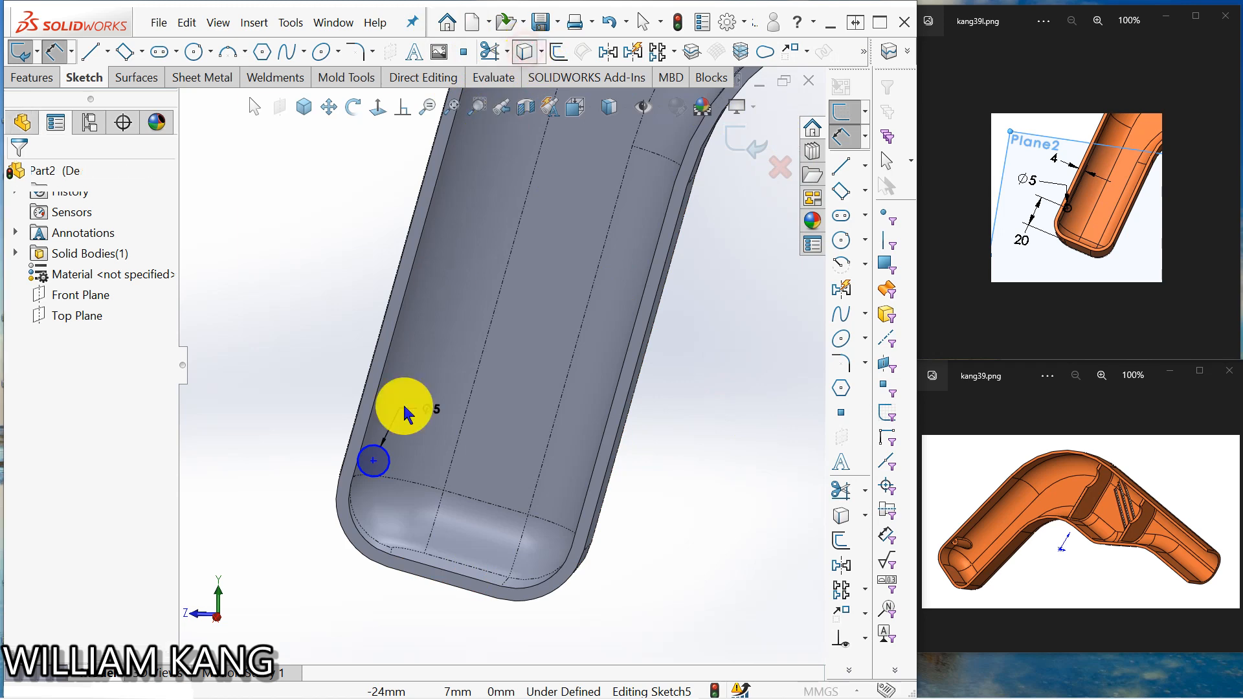
pyautogui.click(406, 581)
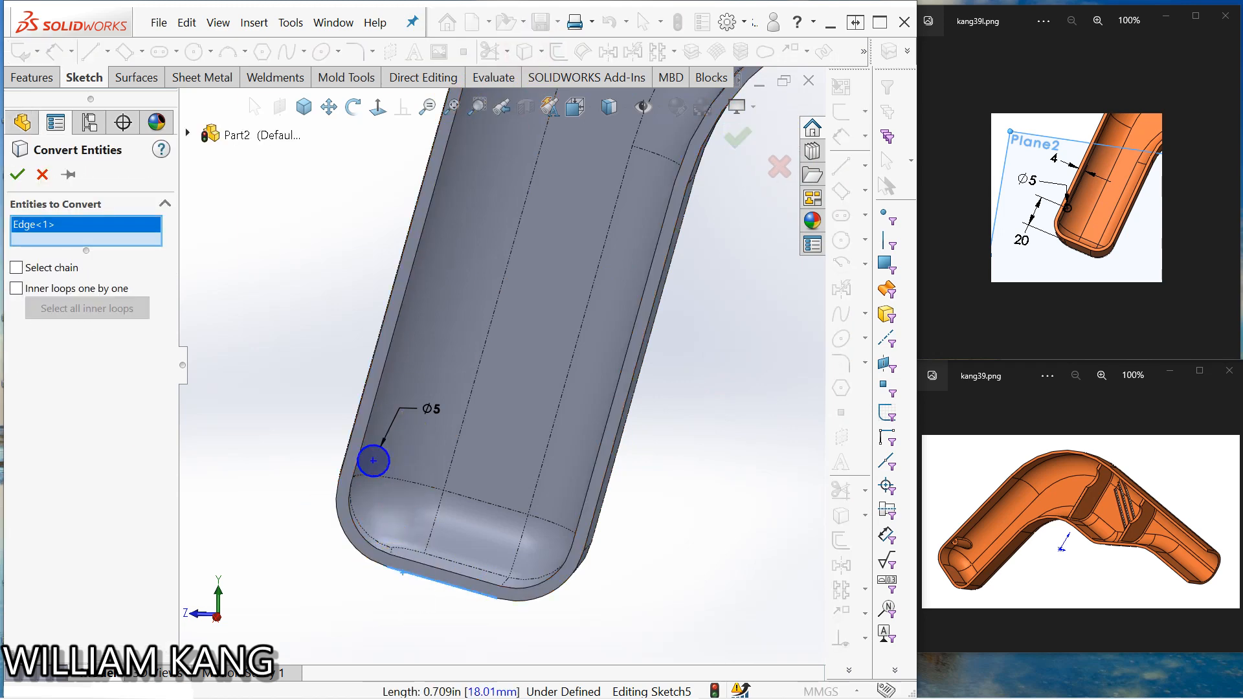
pyautogui.click(25, 174)
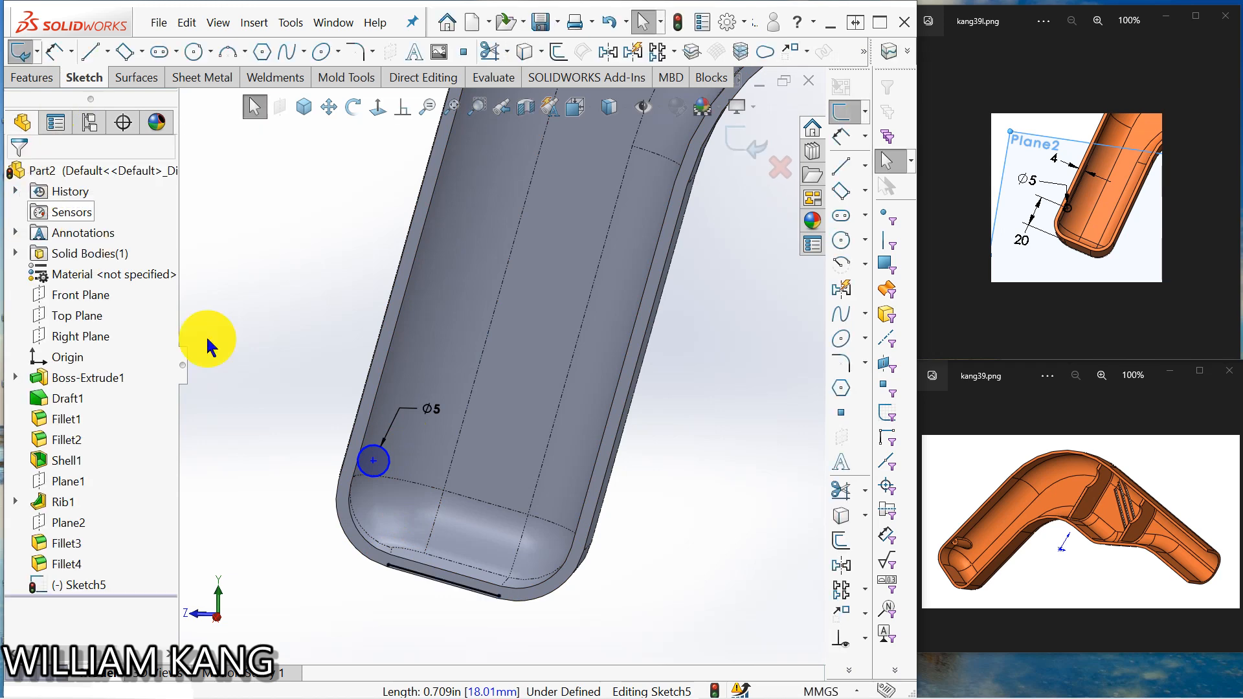
pyautogui.click(456, 591)
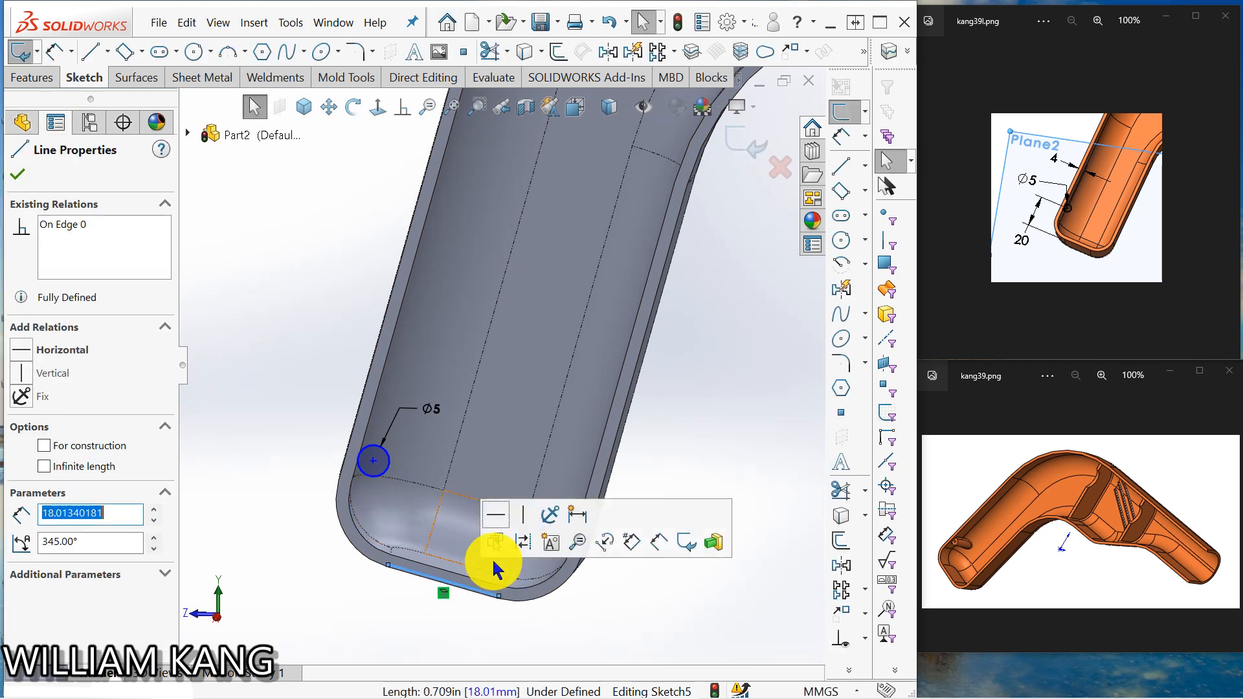
pyautogui.click(278, 466)
pyautogui.moveTo(278, 466); pyautogui.dragTo(279, 382, button='middle')
pyautogui.moveTo(356, 317); pyautogui.dragTo(369, 290, button='middle')
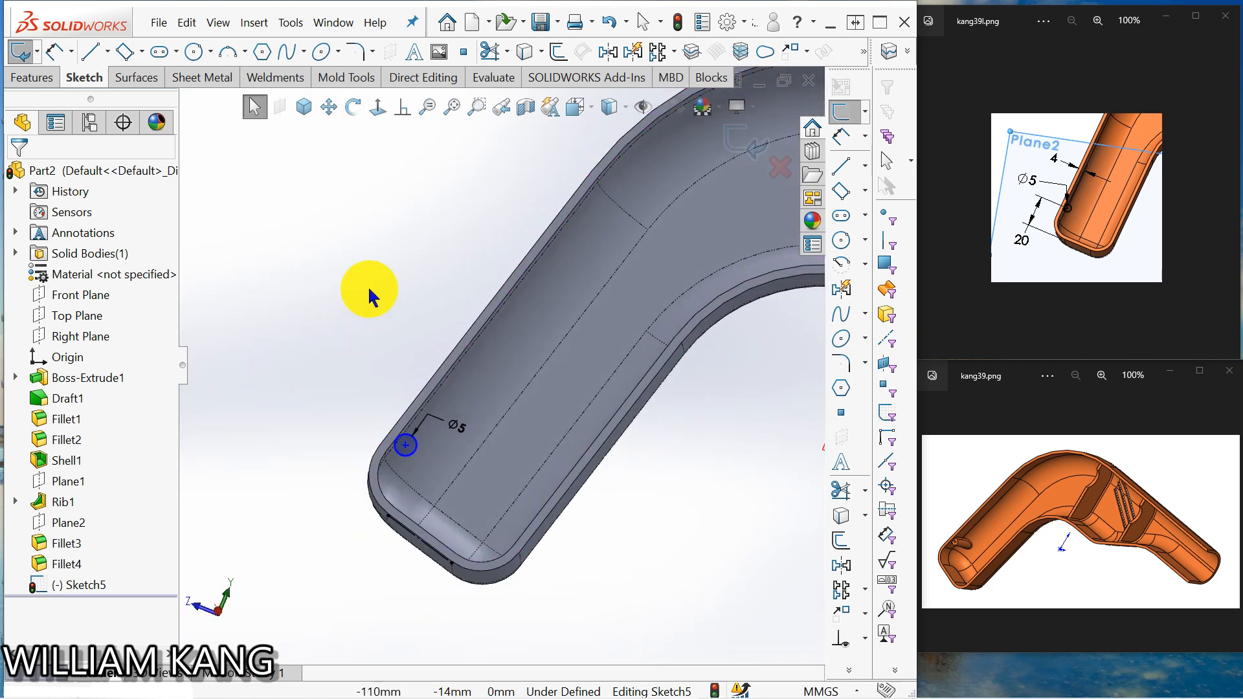
# Step: Face the sketch plane and dimension the circle's centre 20 mm from the converted end line
pyautogui.click(378, 106)
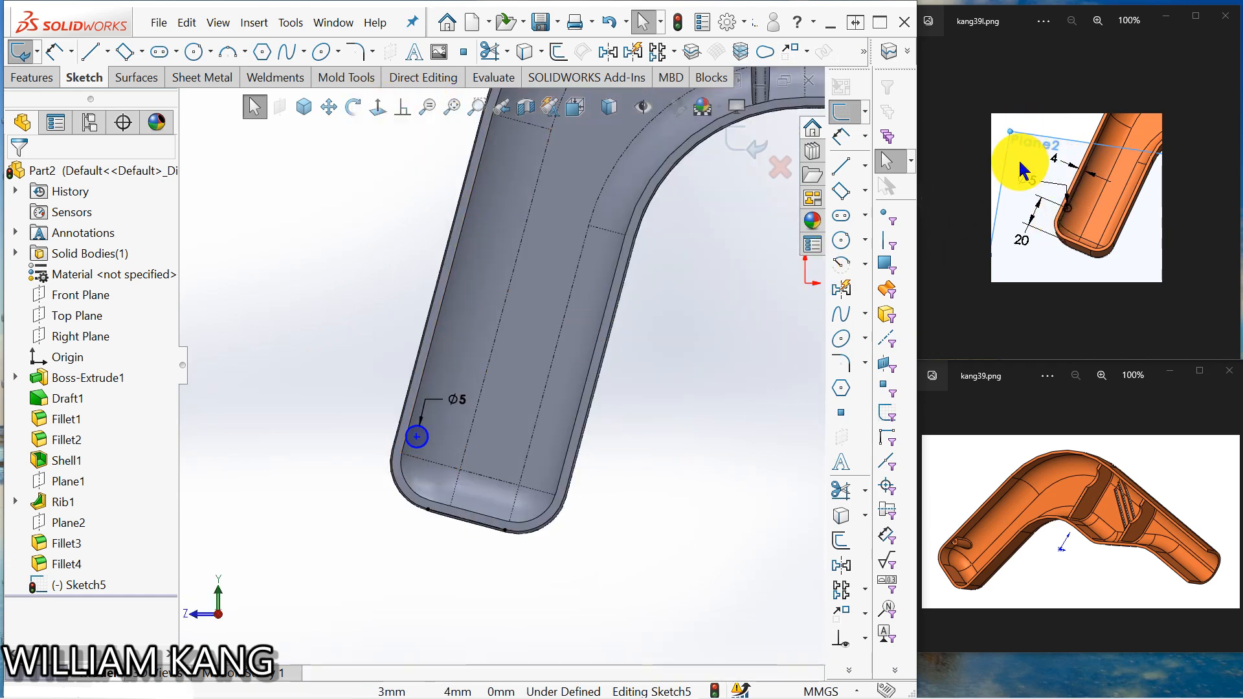
pyautogui.click(840, 136)
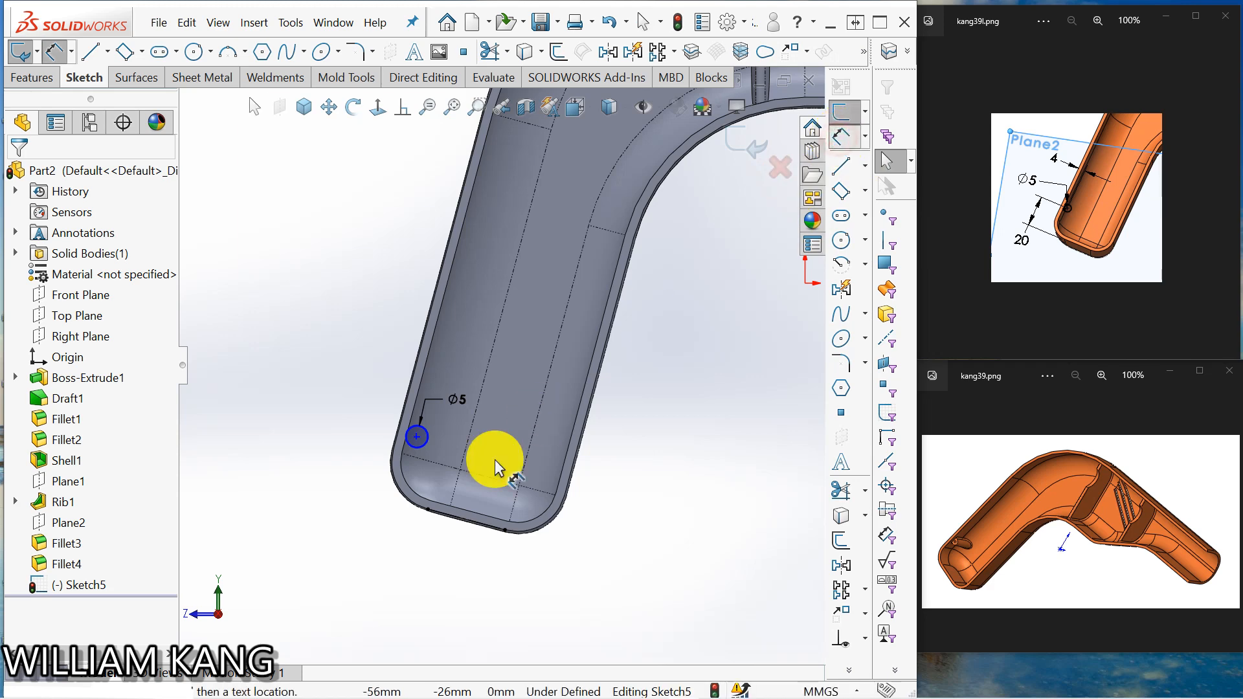
pyautogui.click(416, 438)
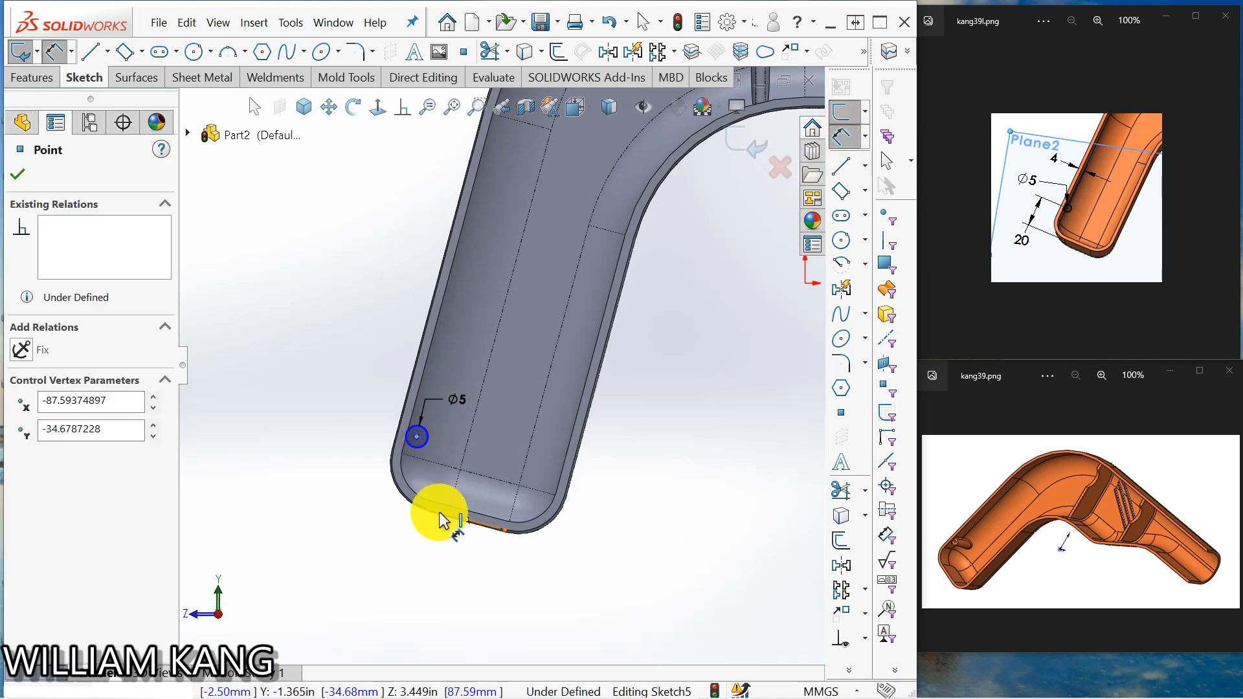
pyautogui.click(440, 513)
pyautogui.click(374, 462)
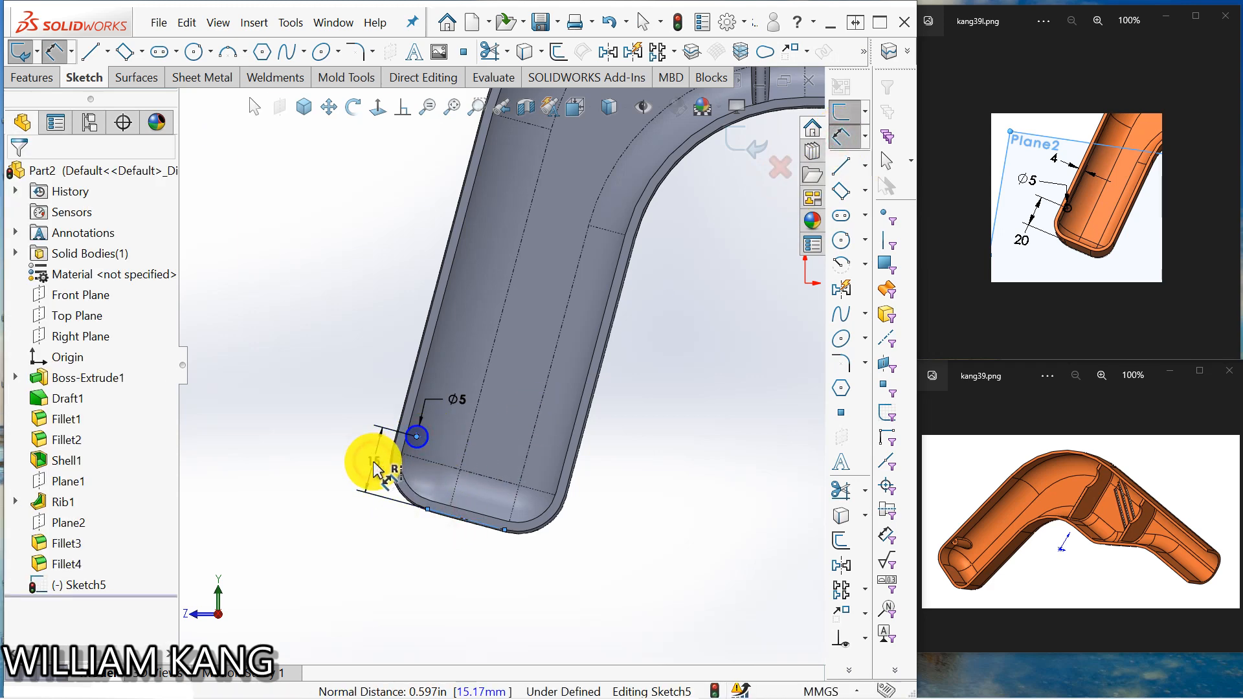
pyautogui.write('20')
pyautogui.press('Return')
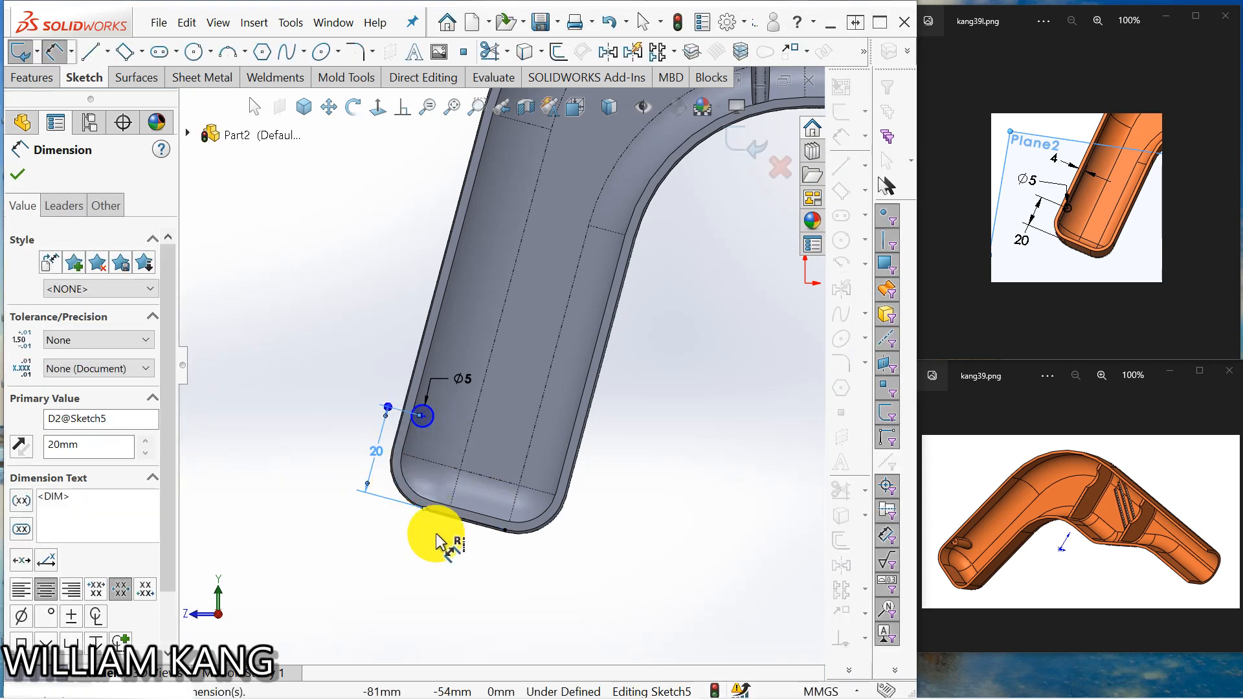
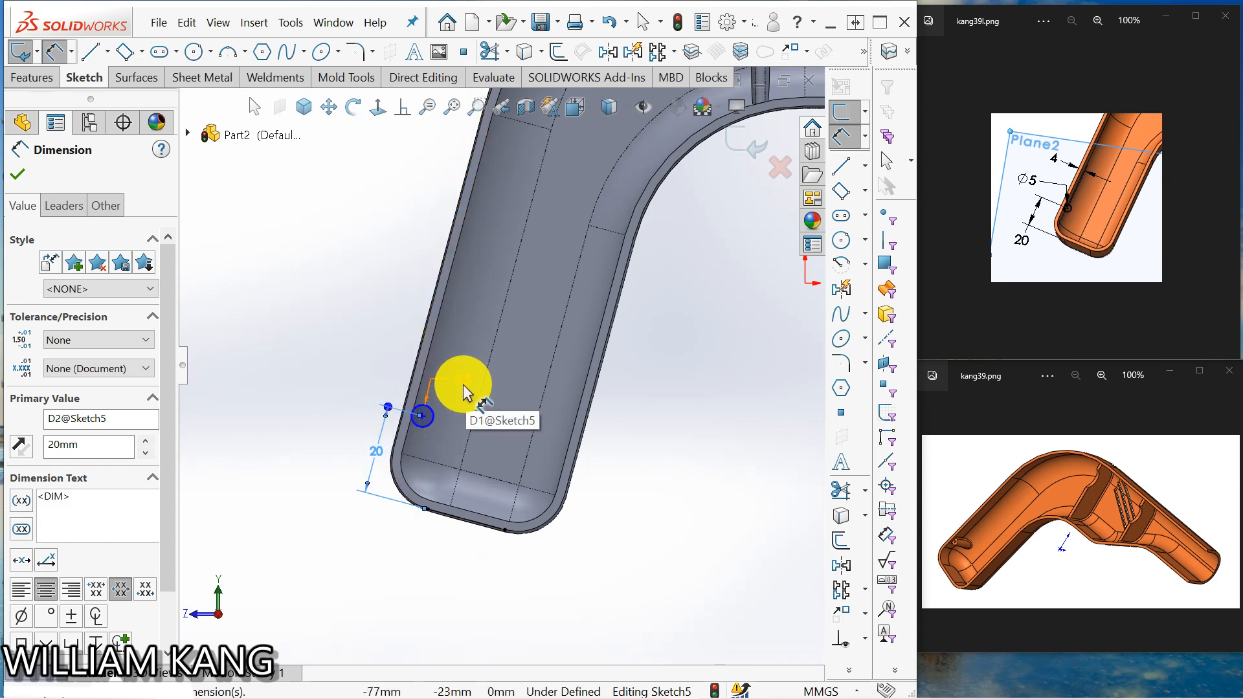
# Step: Dimension the circle's centre 4 mm from the outer edge of the handle's adjacent long side
pyautogui.click(411, 380)
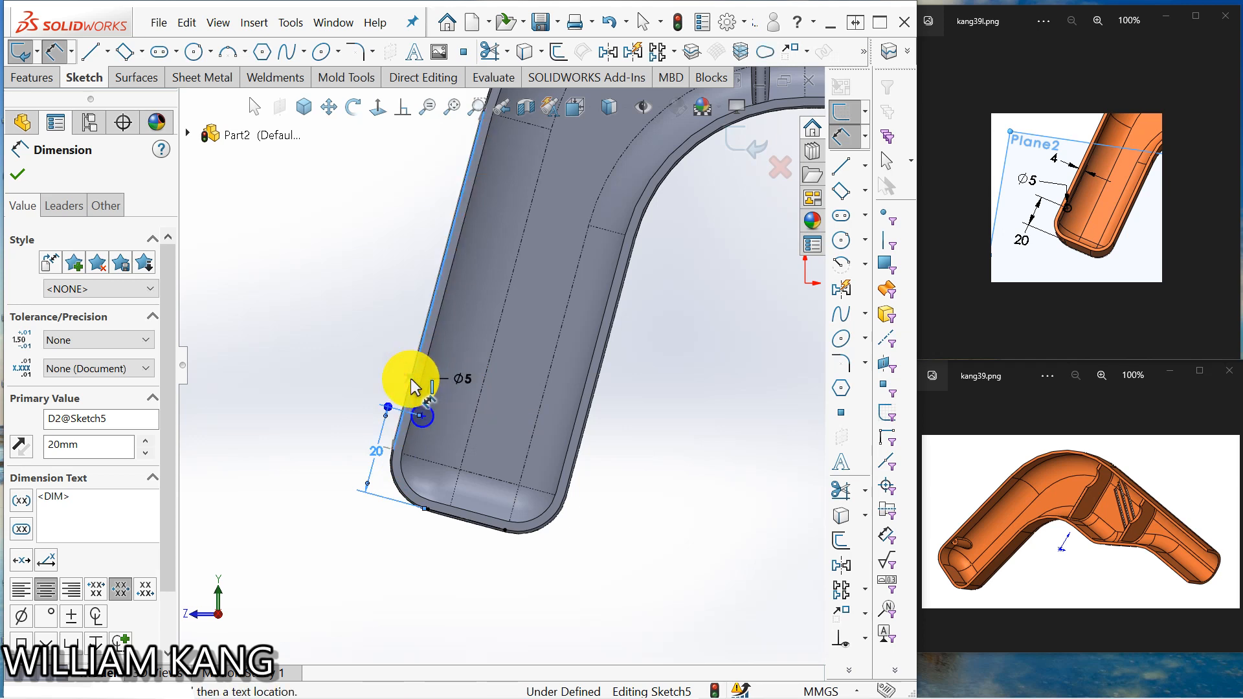
pyautogui.click(422, 415)
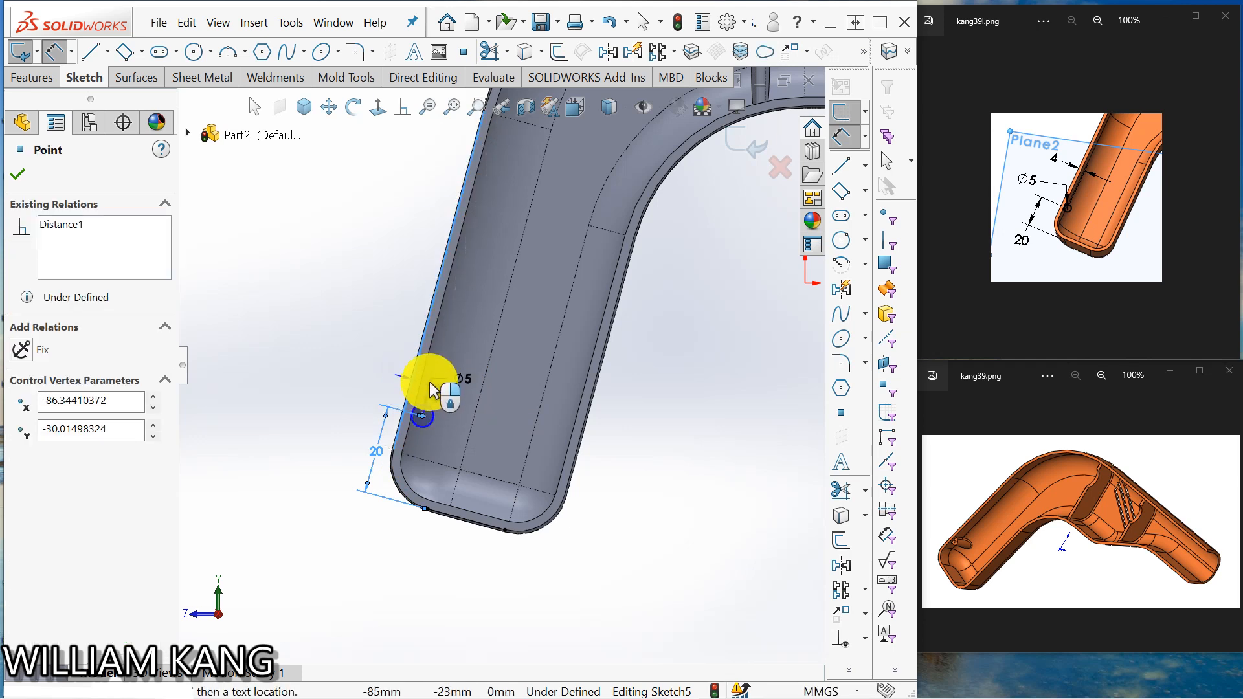
pyautogui.click(400, 346)
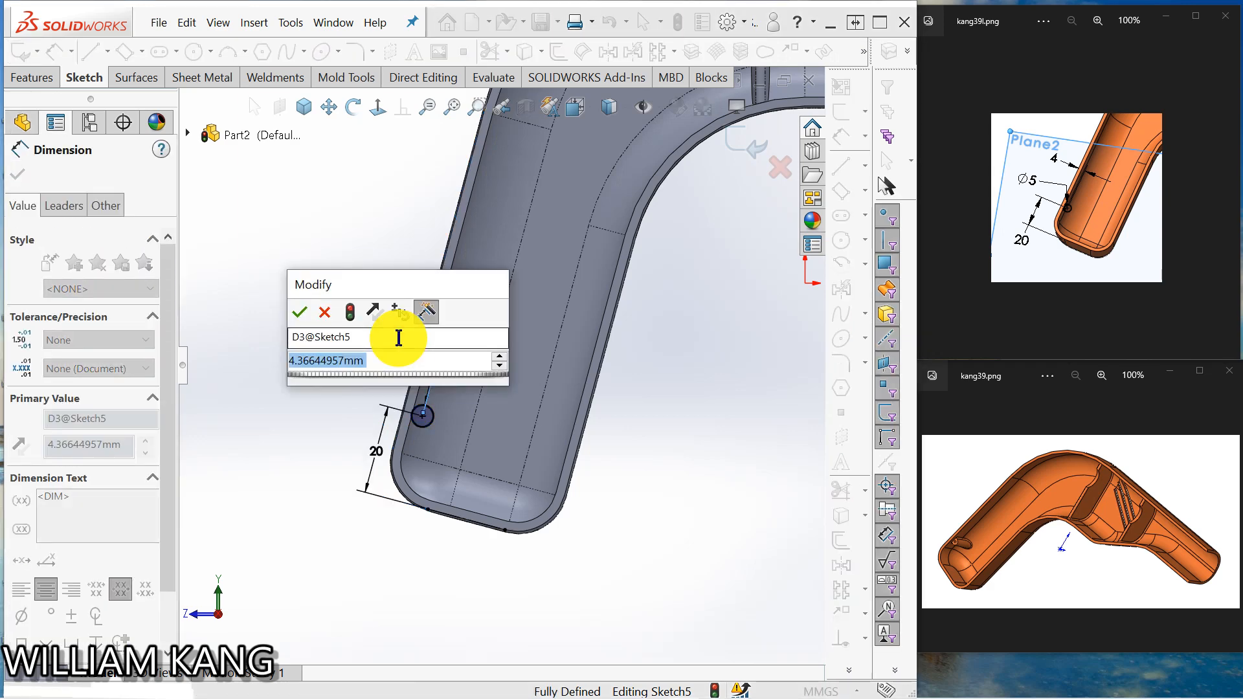
pyautogui.write('4')
pyautogui.press('Return')
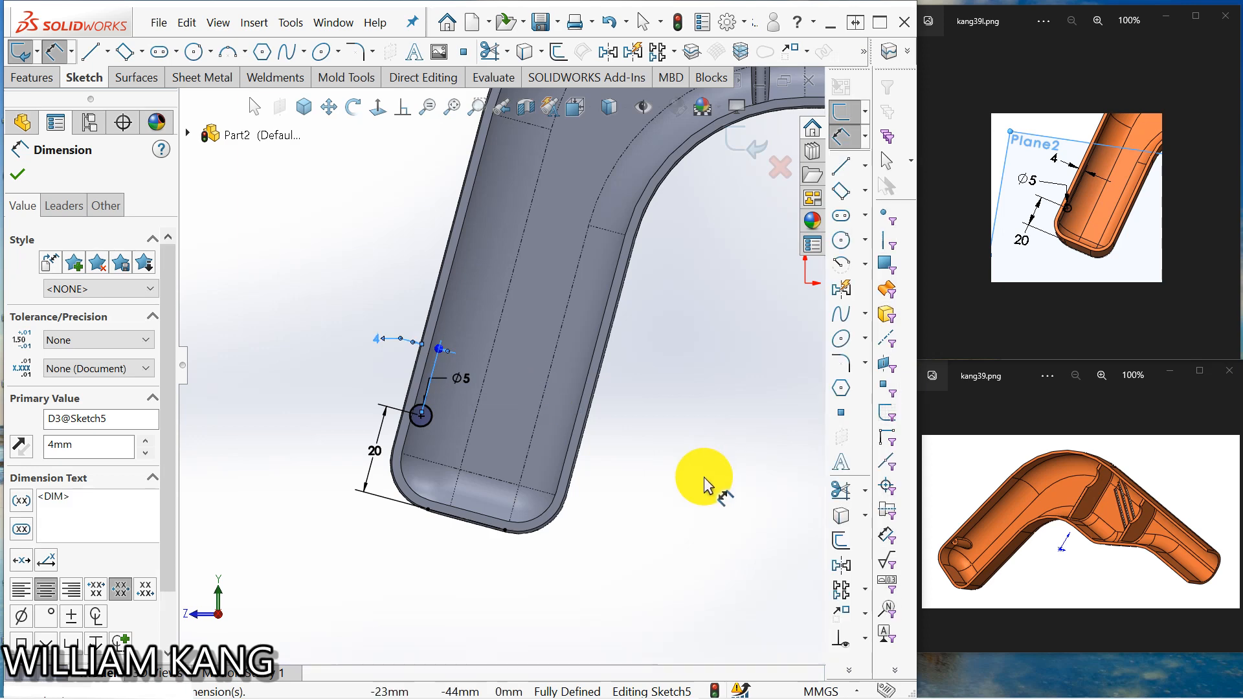
pyautogui.click(703, 477)
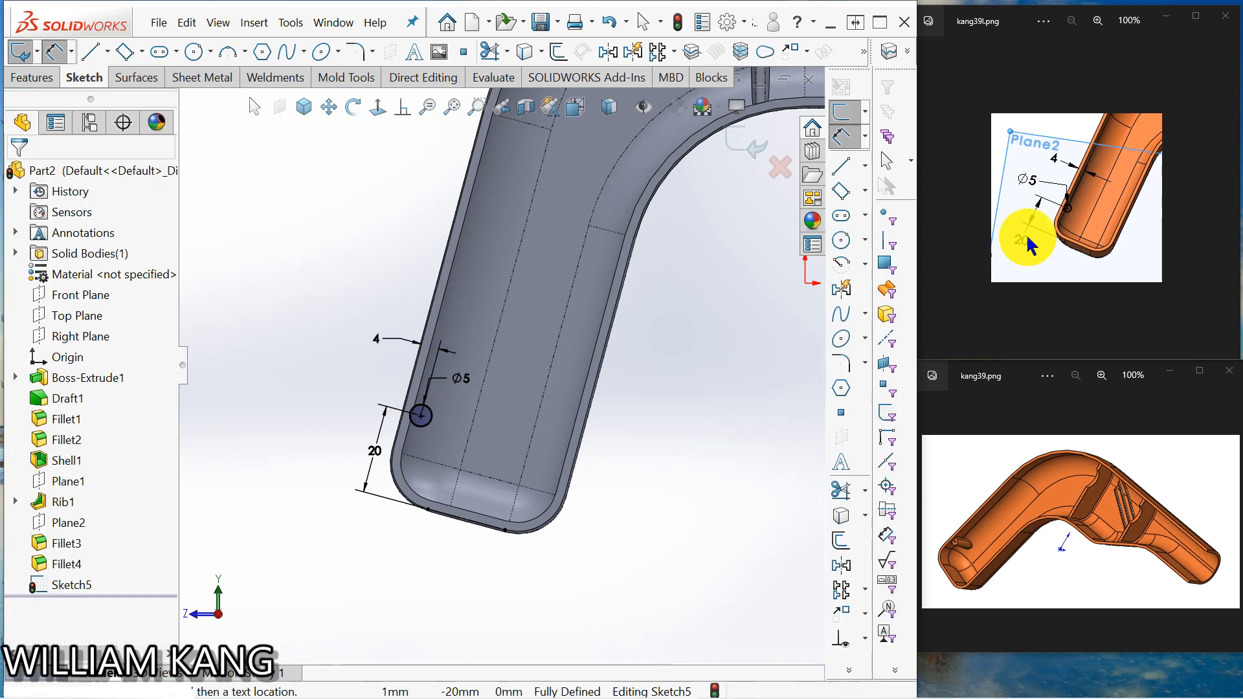
# Step: Extrude the 5 mm circle into the shell, reversing the direction and setting the end condition to Up To Next
pyautogui.click(1226, 201)
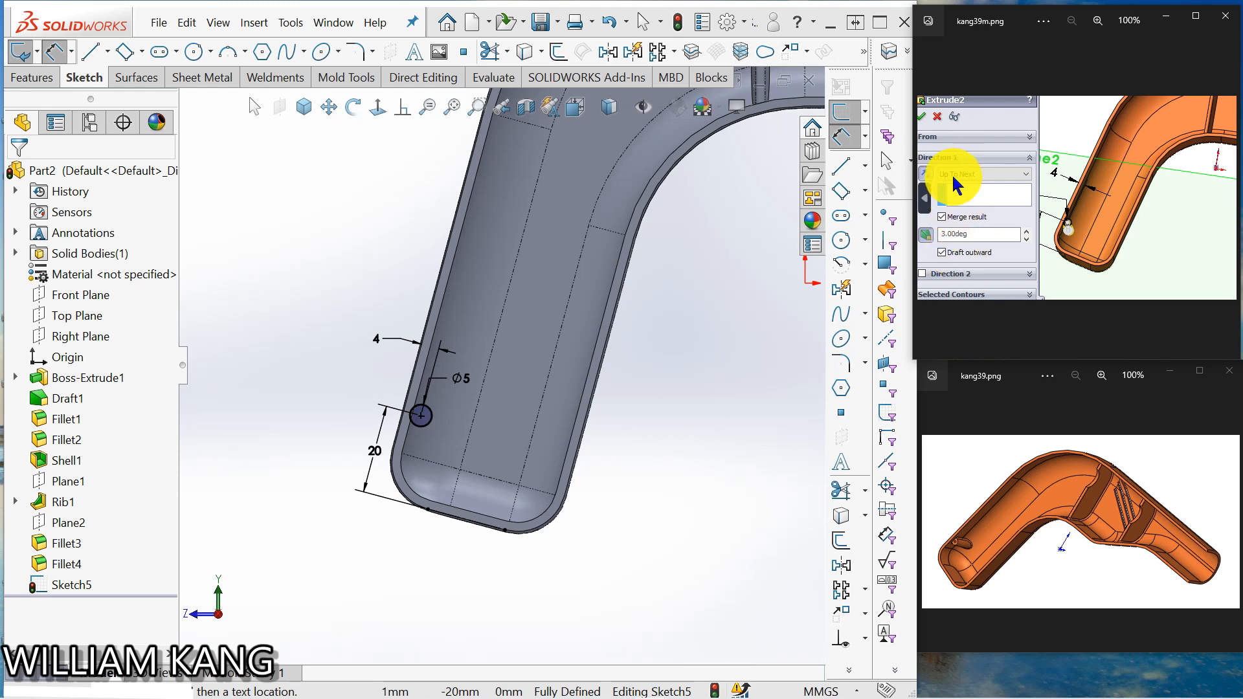
pyautogui.moveTo(666, 381); pyautogui.dragTo(339, 275, button='middle')
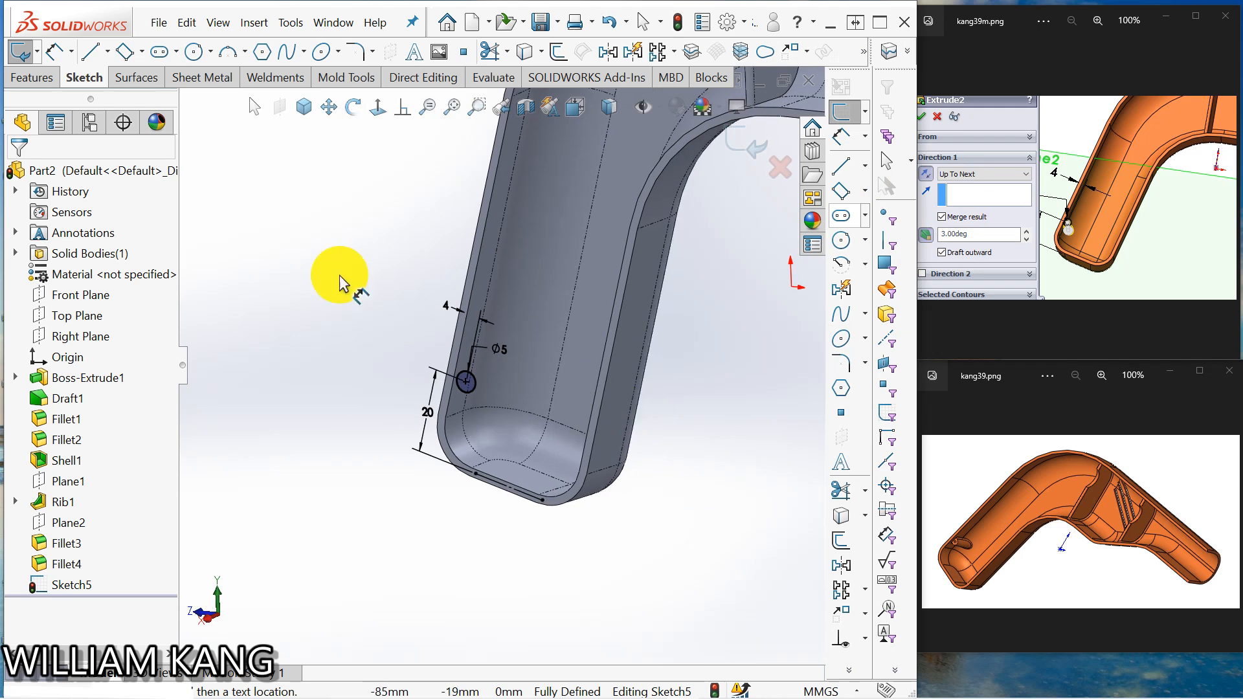
pyautogui.click(27, 76)
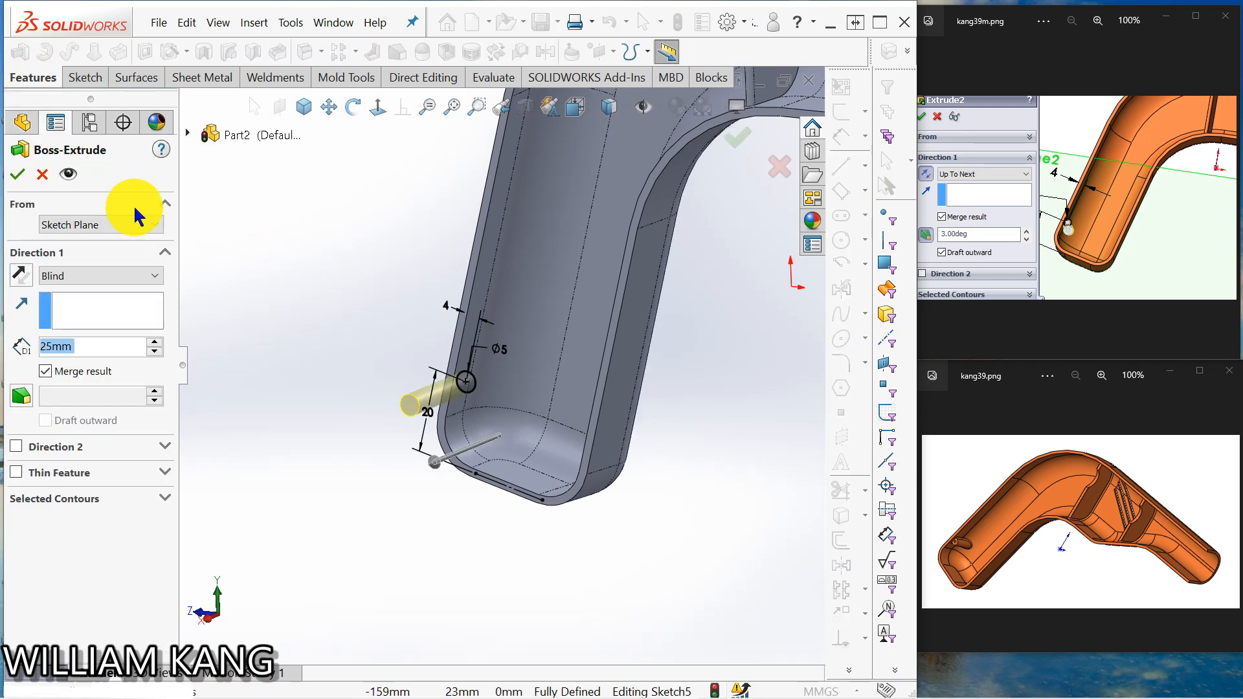
pyautogui.click(157, 278)
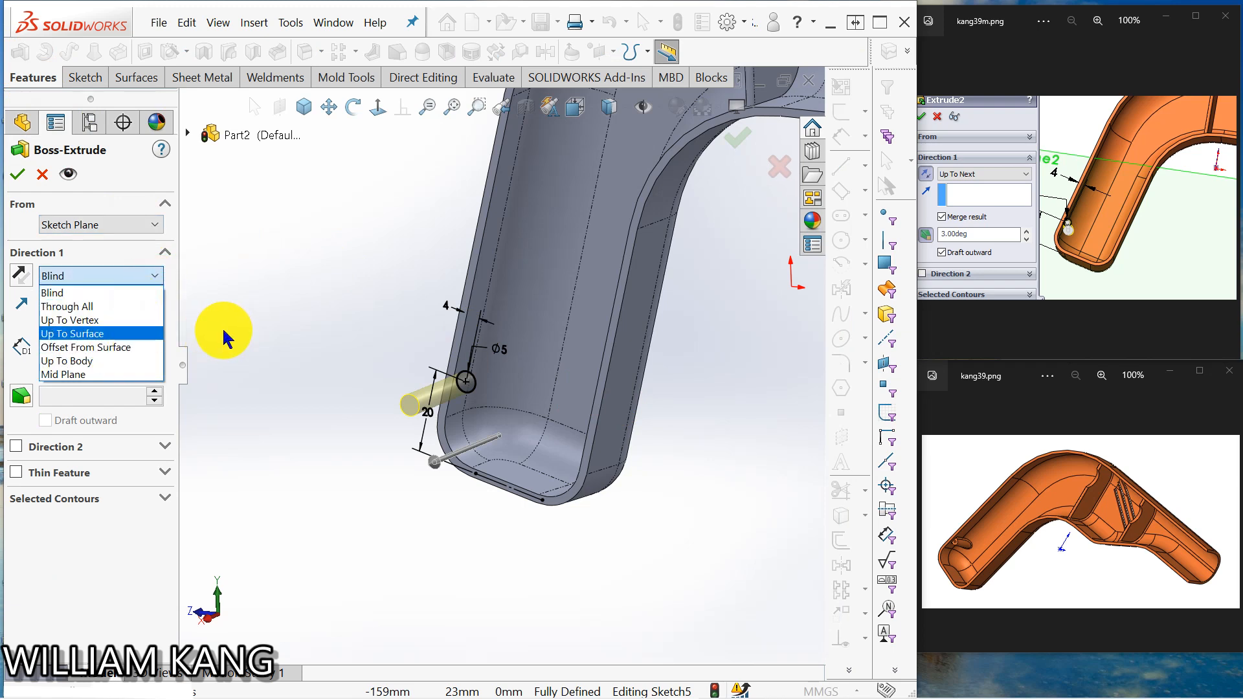
pyautogui.click(129, 293)
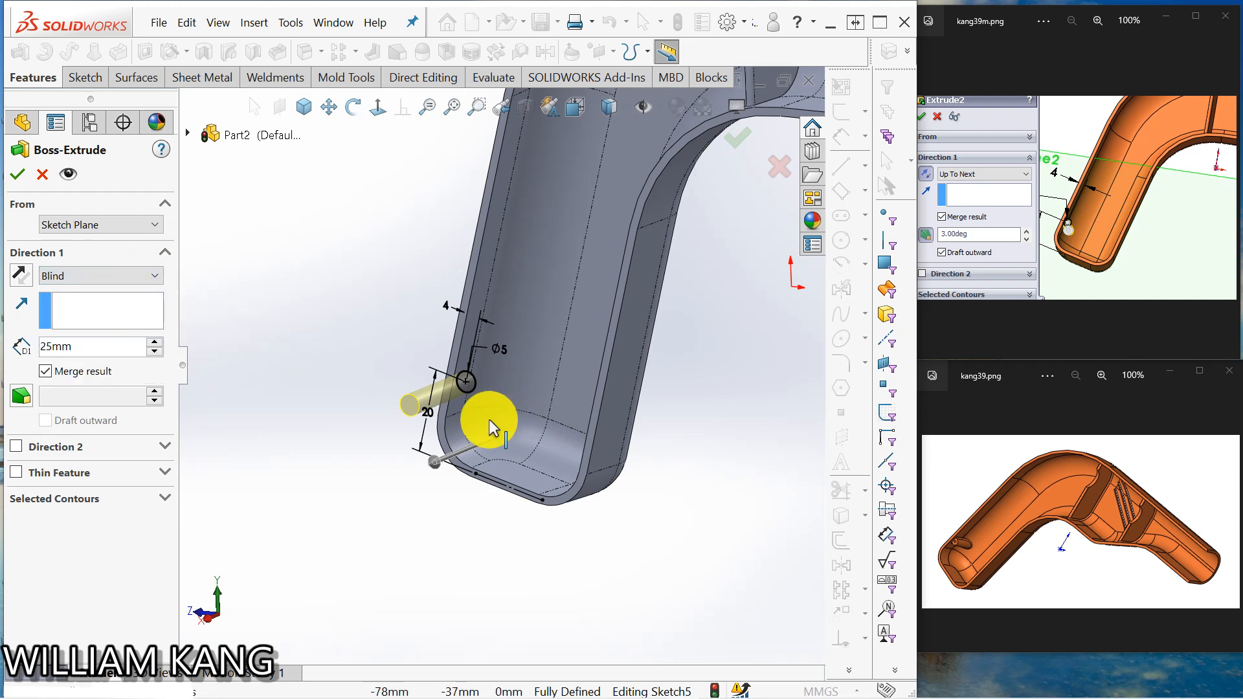
pyautogui.click(20, 273)
pyautogui.click(155, 276)
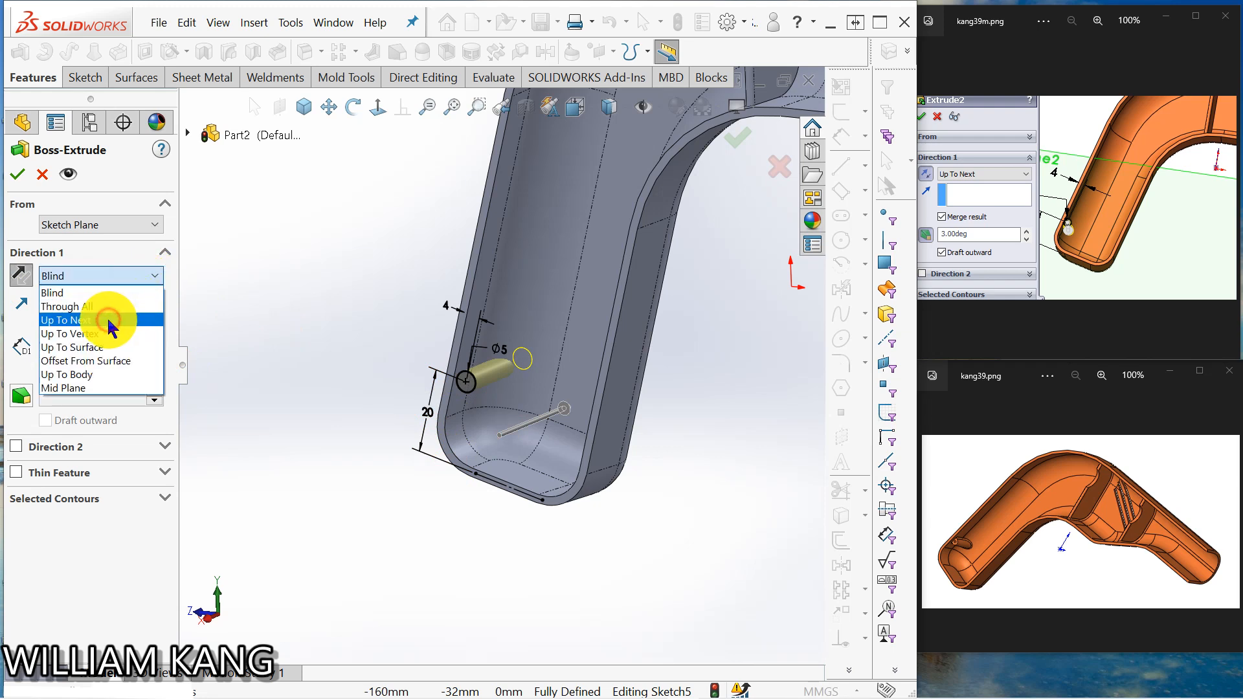
pyautogui.click(110, 320)
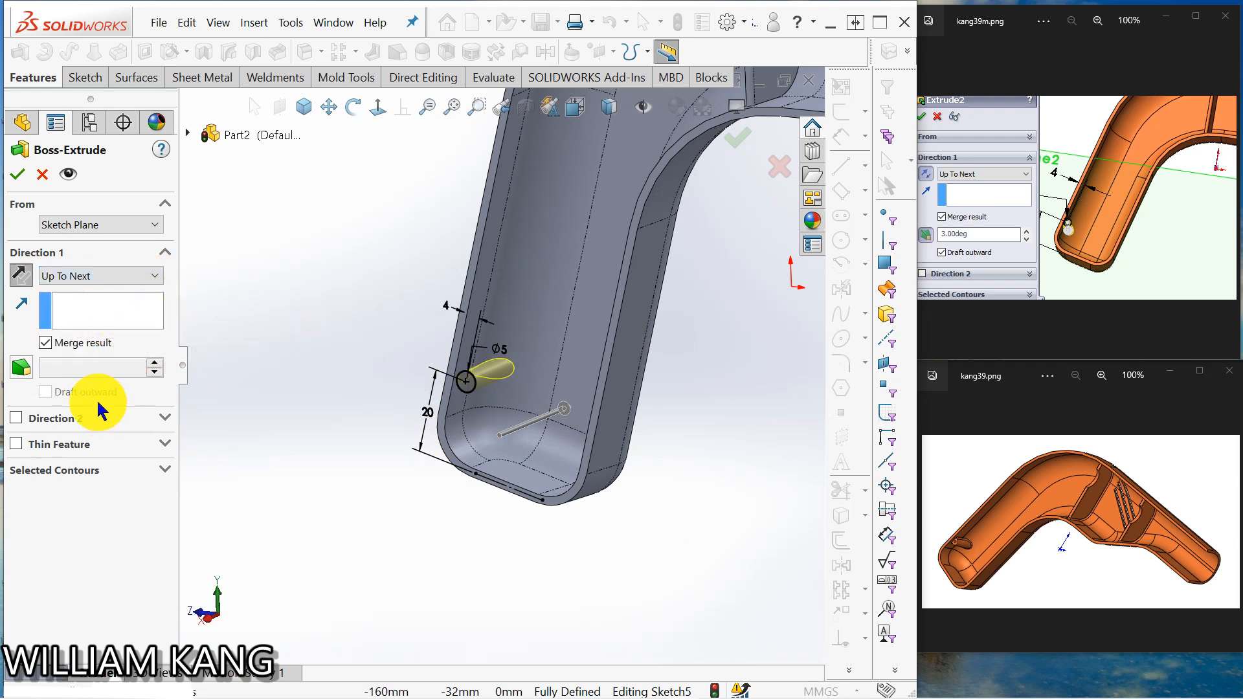
# Step: Apply a 3° outward draft to the boss extrusion and complete the feature
pyautogui.click(21, 367)
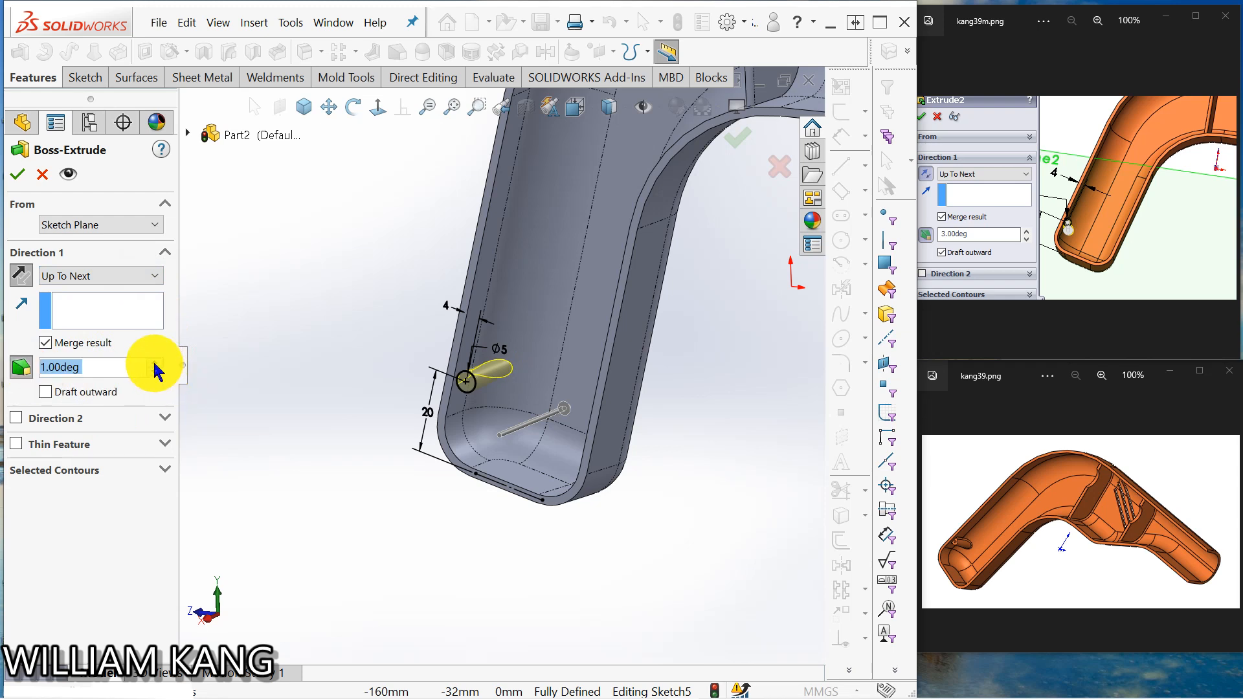
pyautogui.click(45, 392)
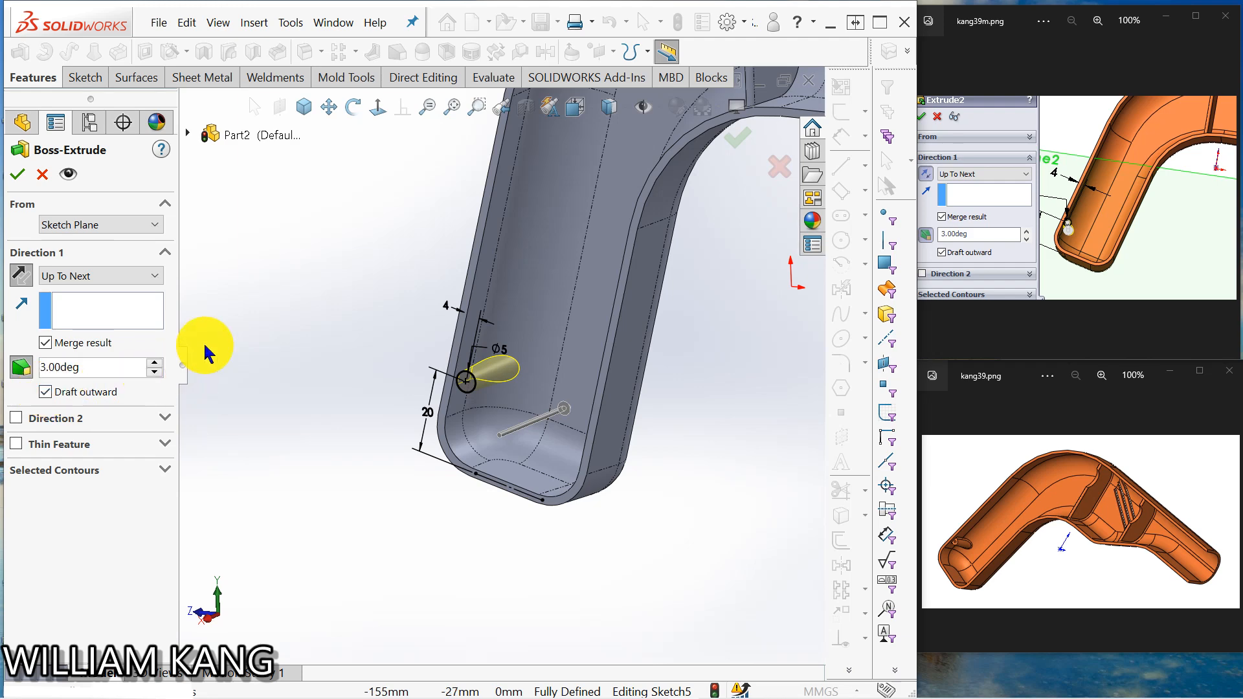
pyautogui.click(17, 174)
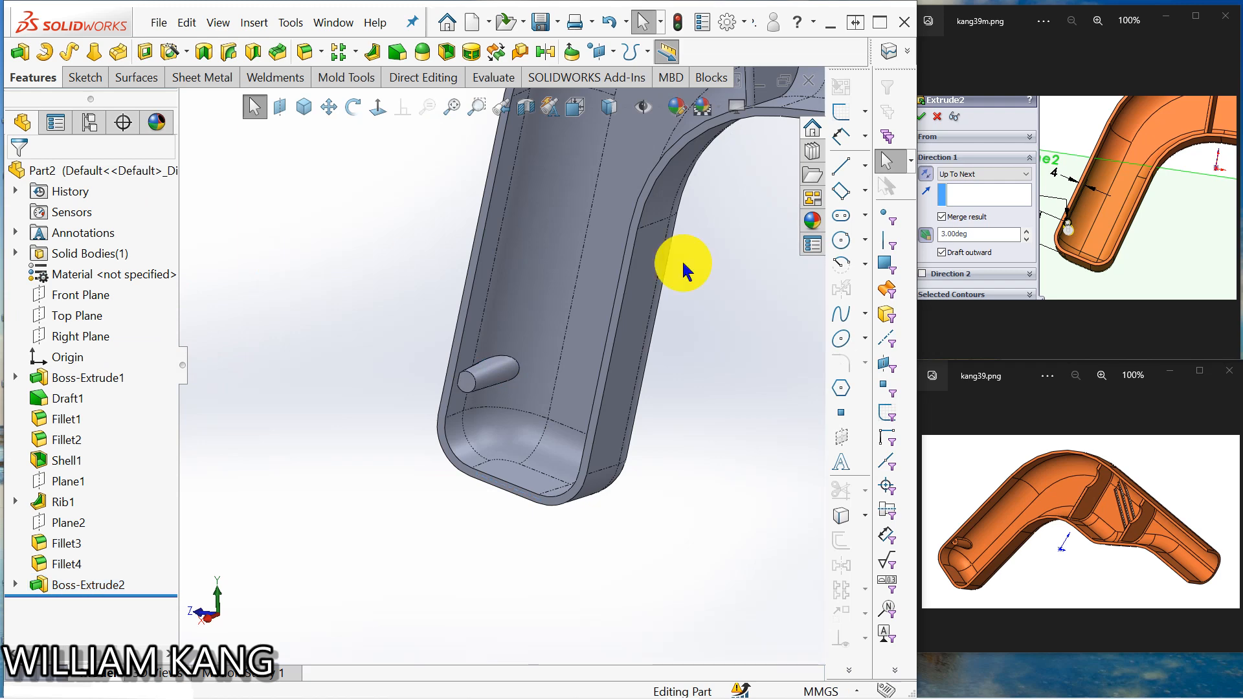
pyautogui.moveTo(365, 221); pyautogui.dragTo(384, 205, button='middle')
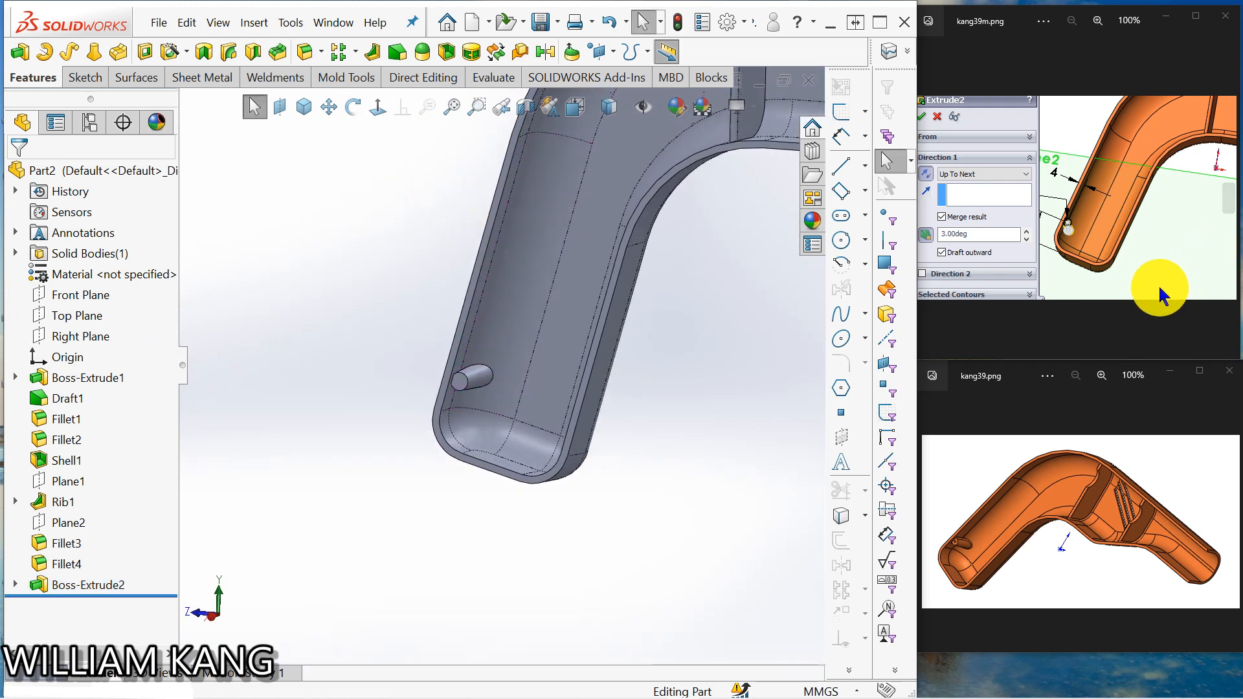
# Step: On the boss's flat end face, sketch a centred circle about 2 mm in diameter
pyautogui.click(1228, 203)
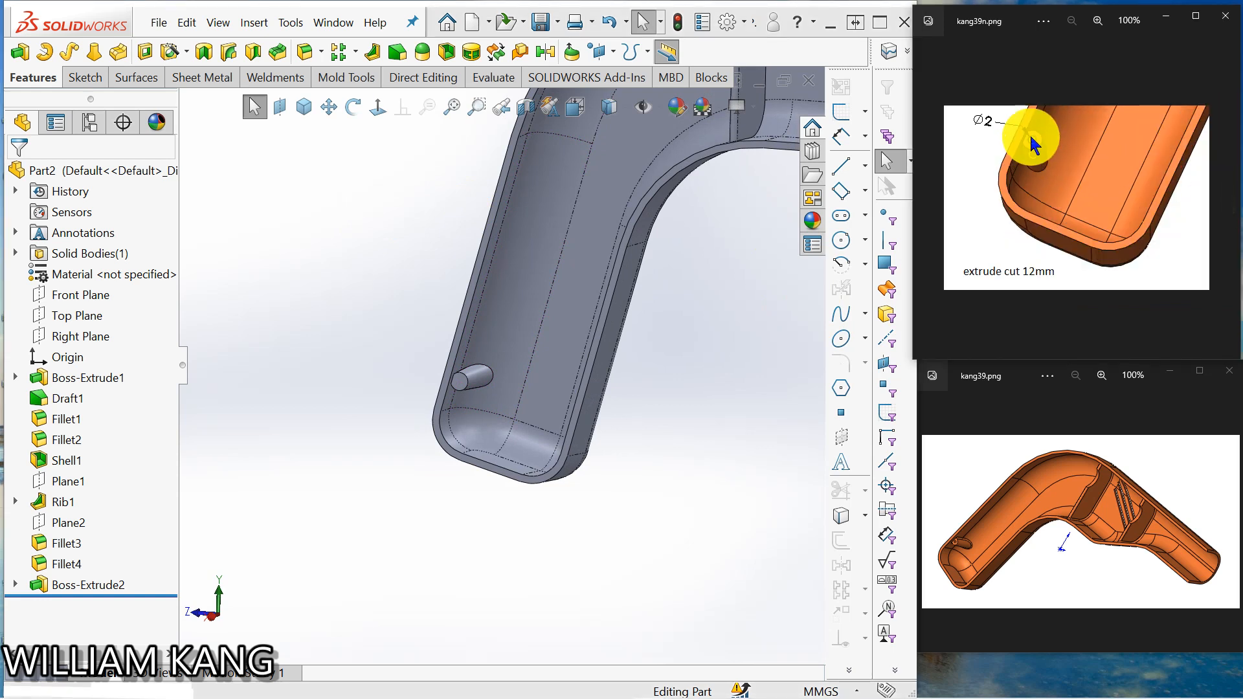
pyautogui.click(461, 383)
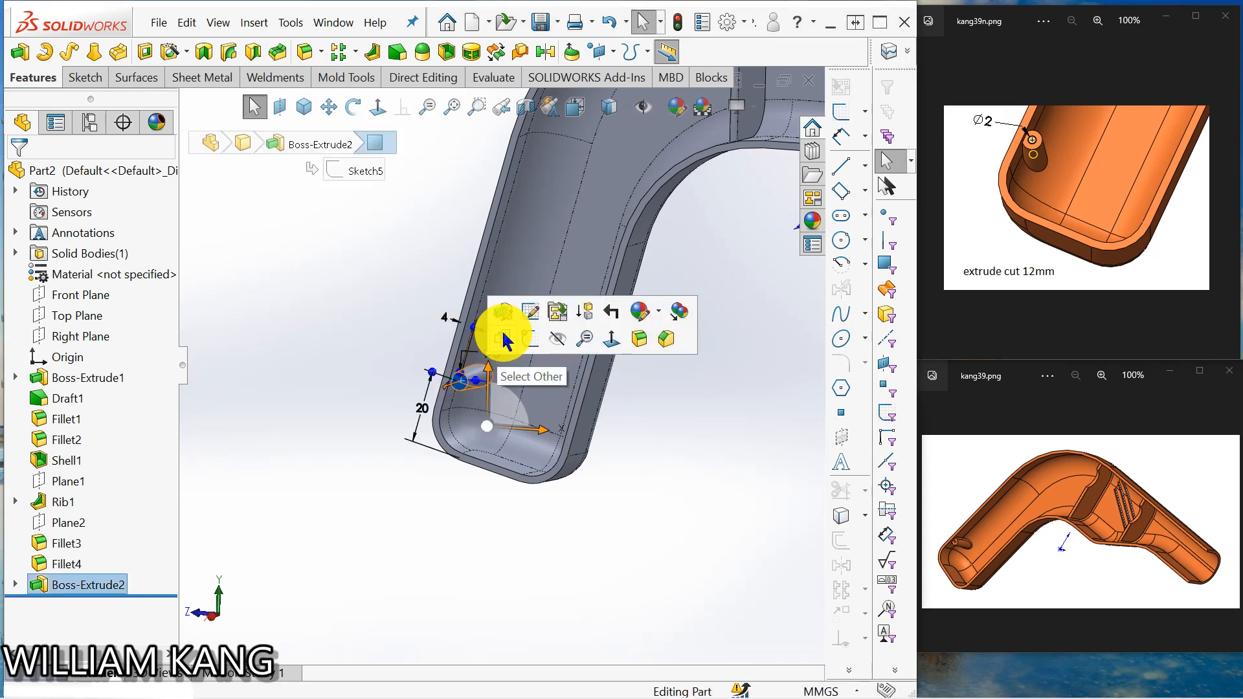
pyautogui.click(529, 343)
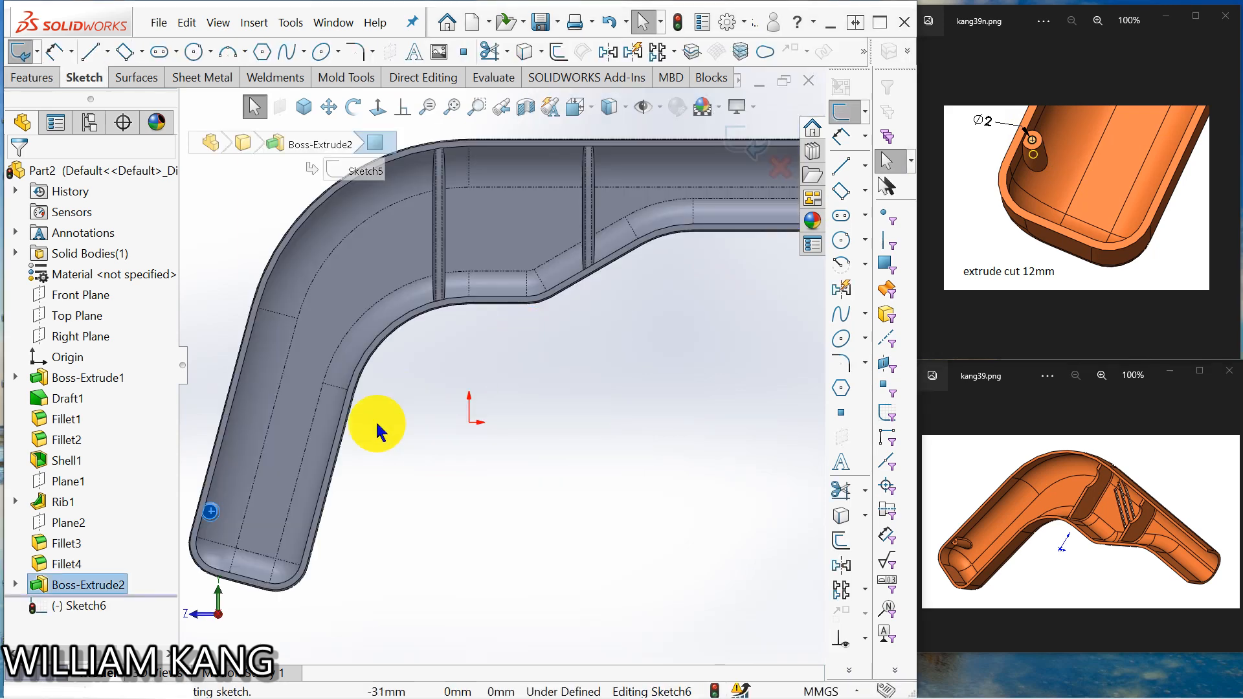
pyautogui.scroll(-6, 350, 440)
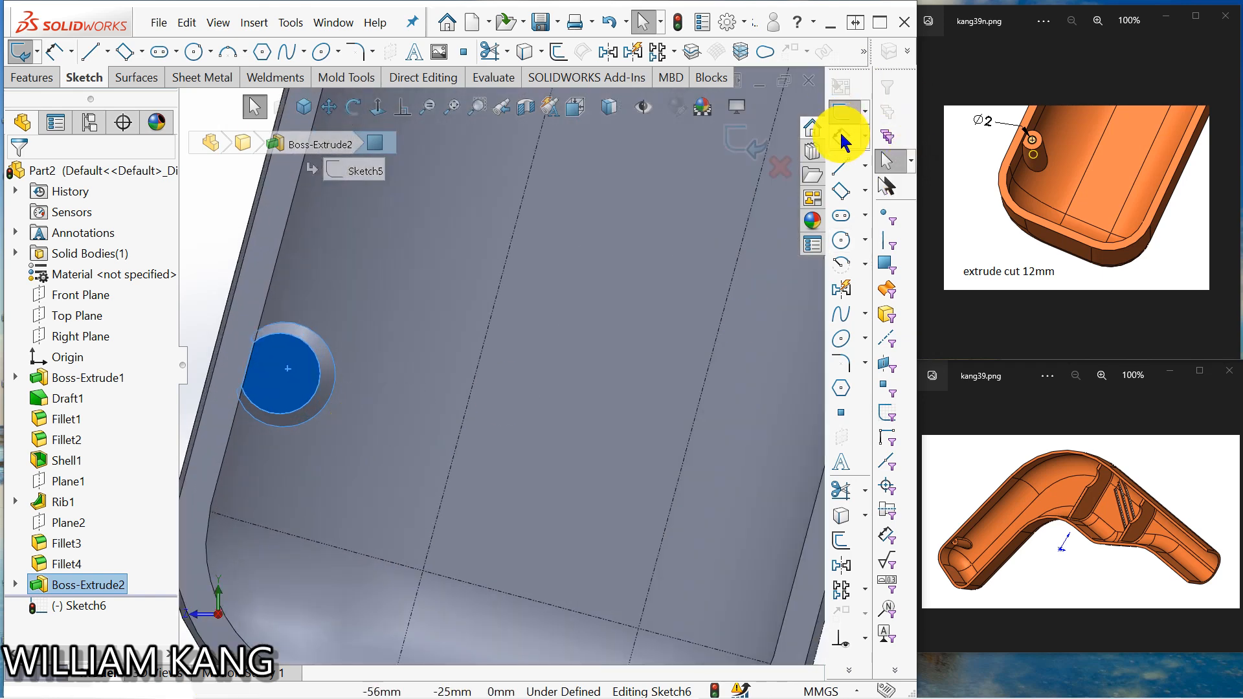
pyautogui.click(844, 244)
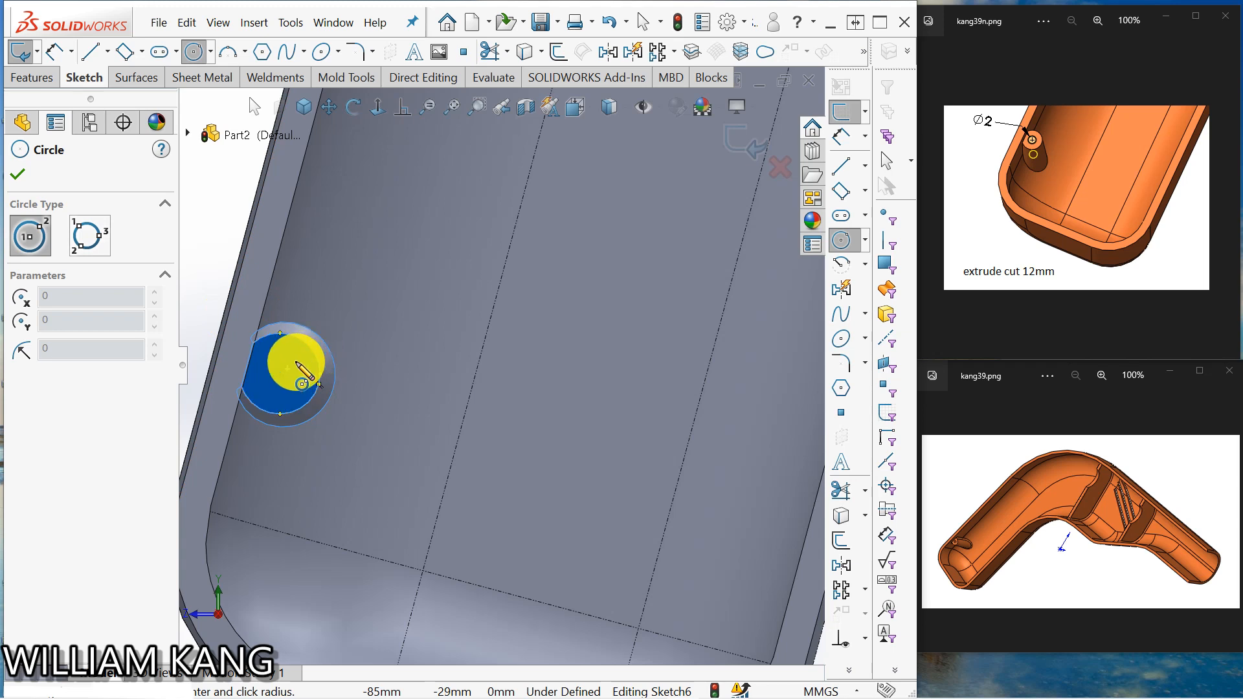
pyautogui.click(279, 375)
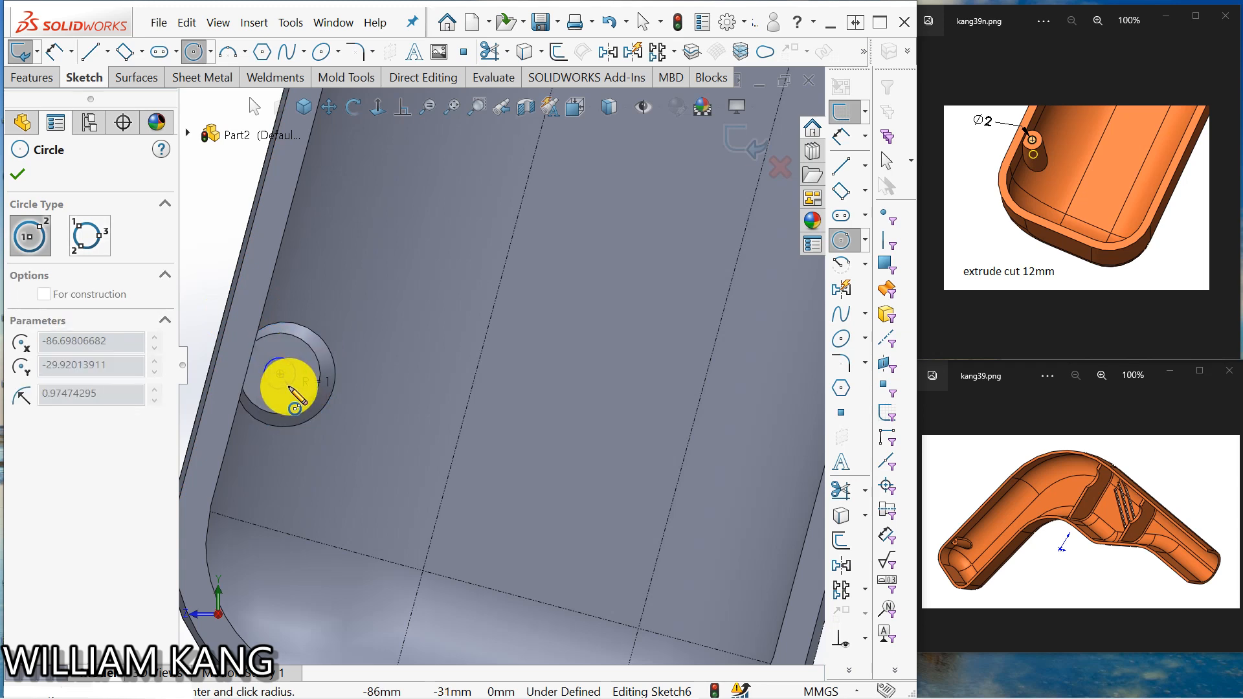
pyautogui.click(289, 387)
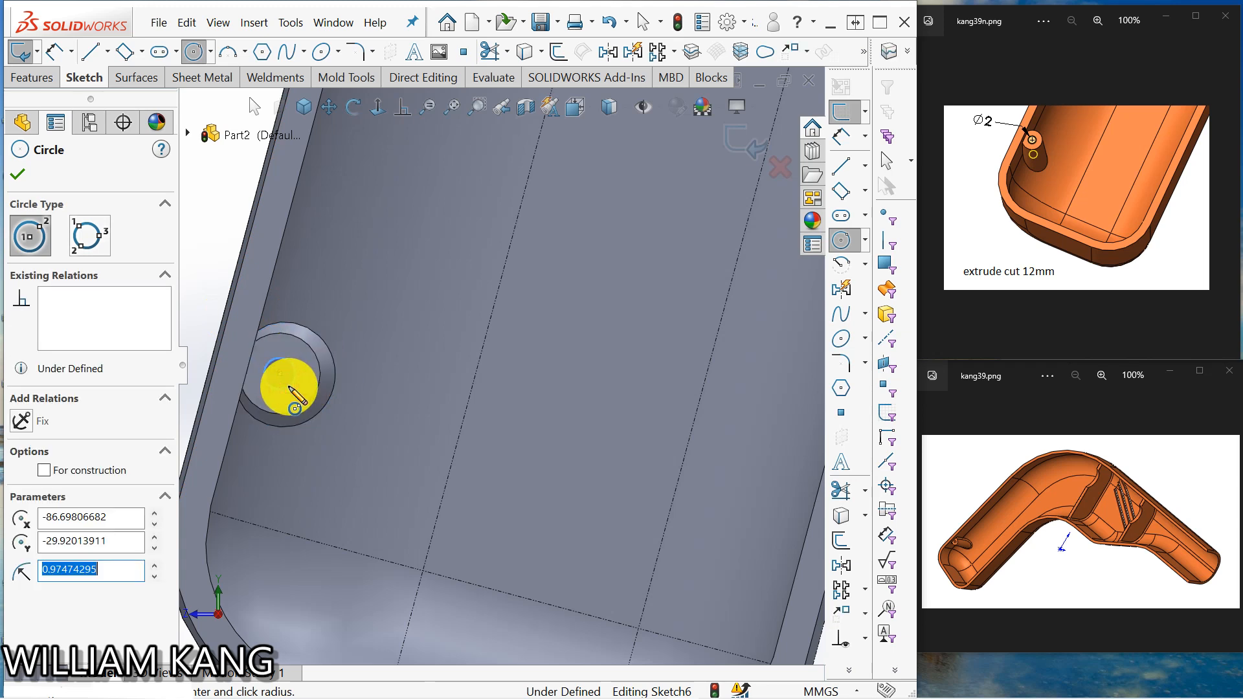
# Step: Dimension the diameter of the circle on the boss's end face as 2 mm
pyautogui.click(841, 136)
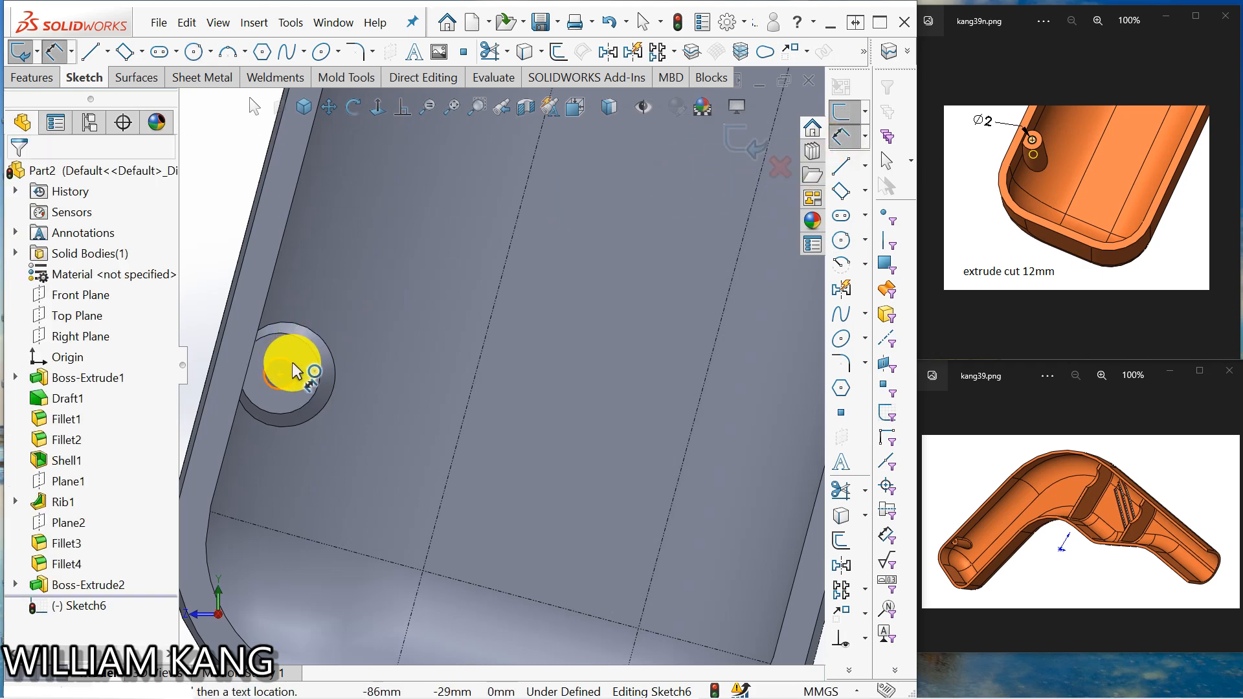
pyautogui.click(293, 374)
pyautogui.click(373, 306)
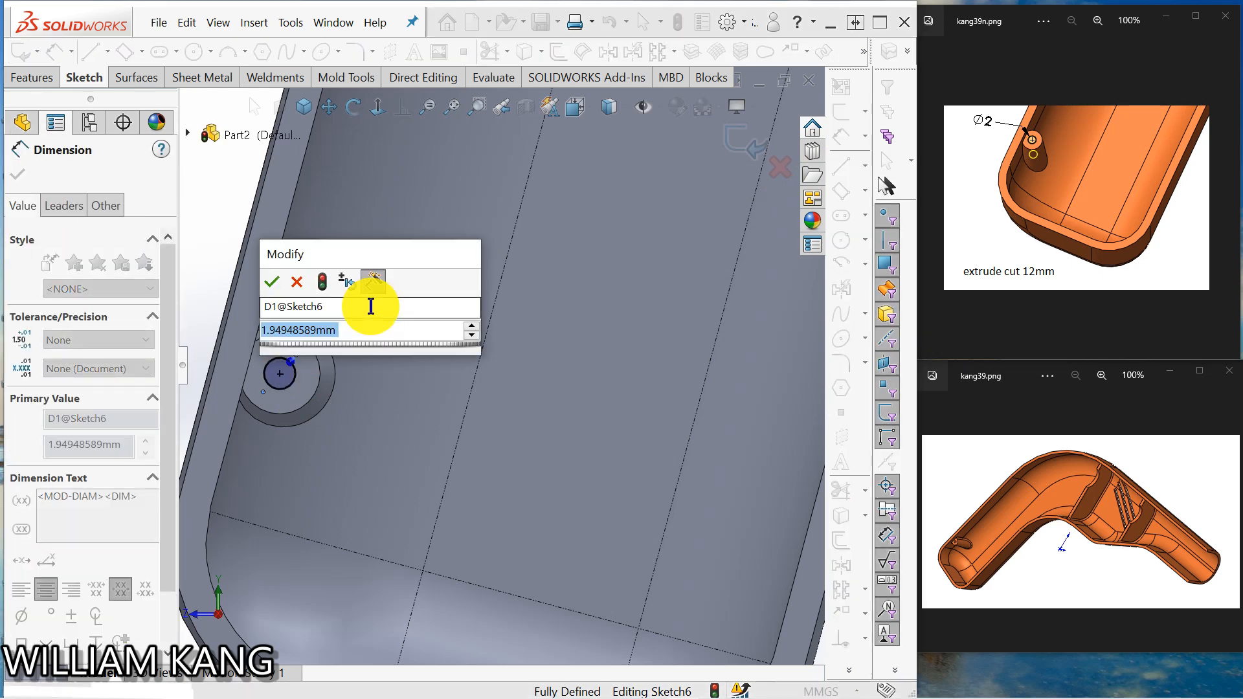
pyautogui.write('2')
pyautogui.press('Return')
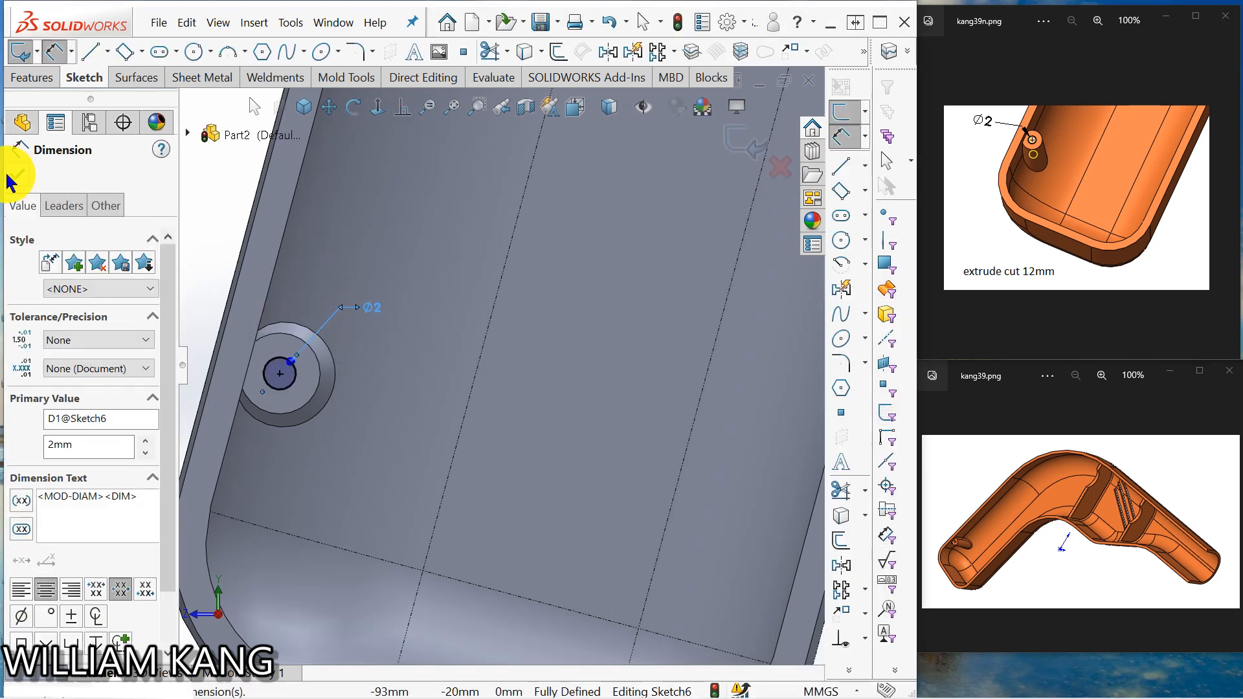
pyautogui.click(19, 178)
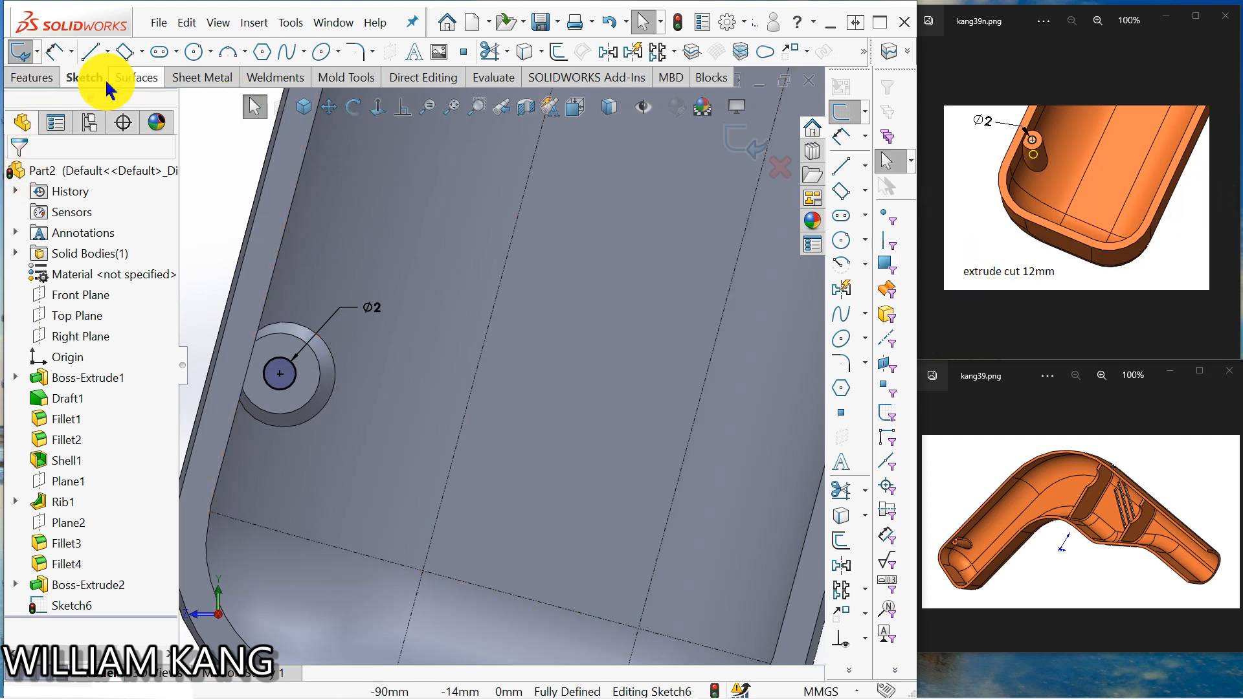
# Step: Extrude-cut the 2 mm circle as a blind hole 12 mm deep into the boss
pyautogui.click(32, 78)
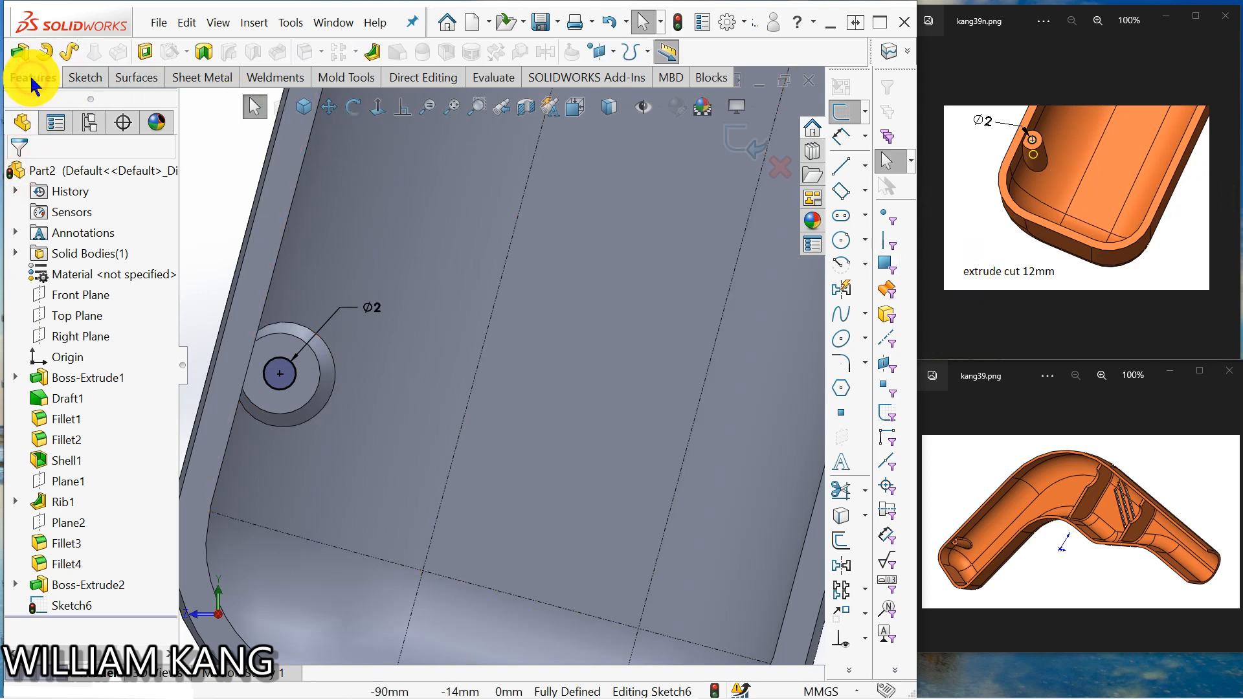
pyautogui.click(146, 52)
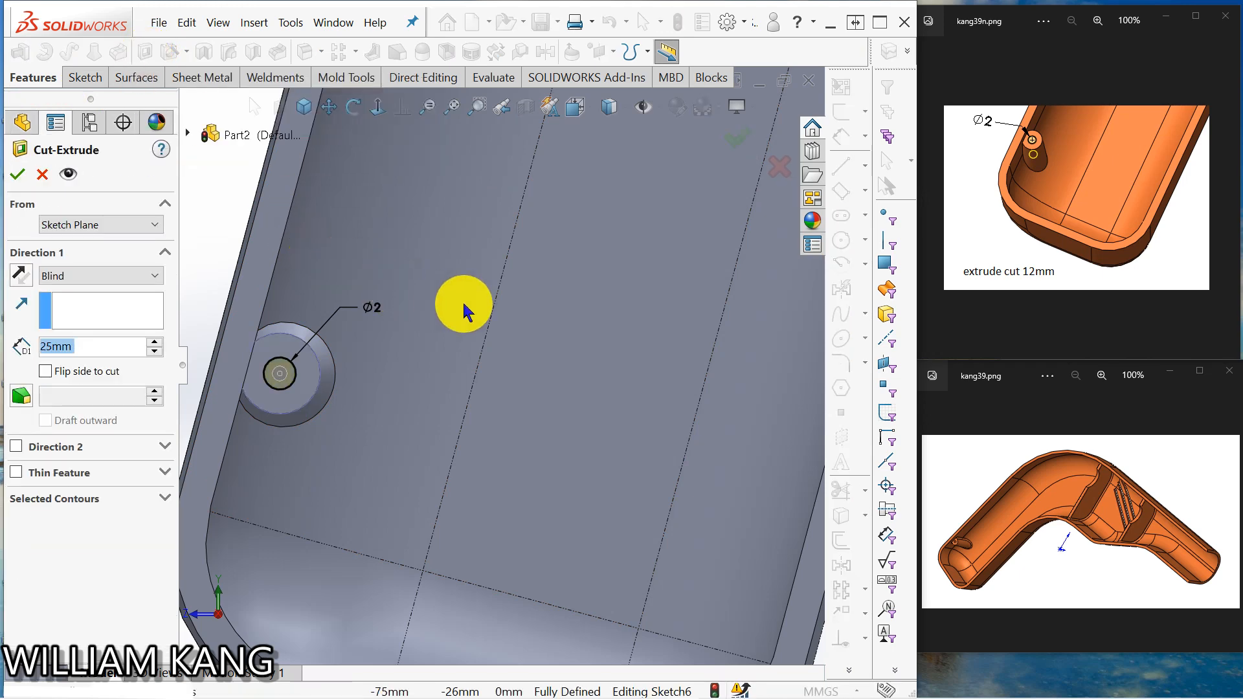
pyautogui.moveTo(466, 304); pyautogui.dragTo(406, 351, button='middle')
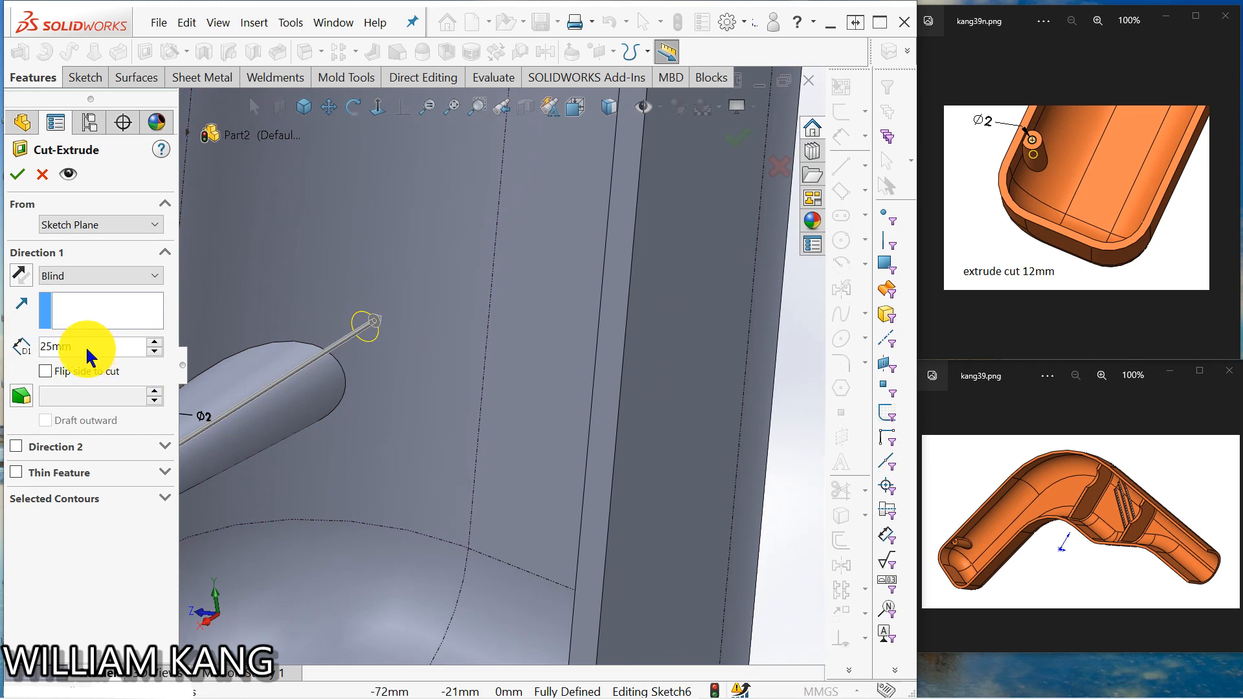
pyautogui.moveTo(91, 347); pyautogui.dragTo(26, 353)
pyautogui.write('12')
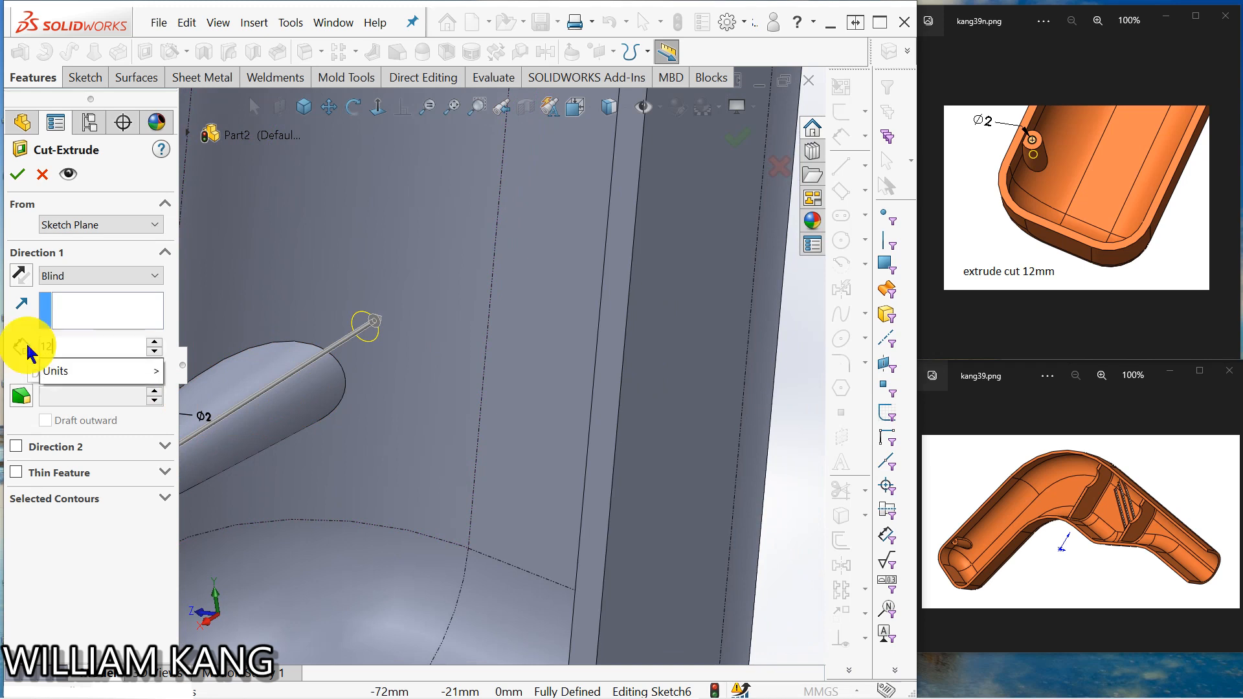
pyautogui.press('Return')
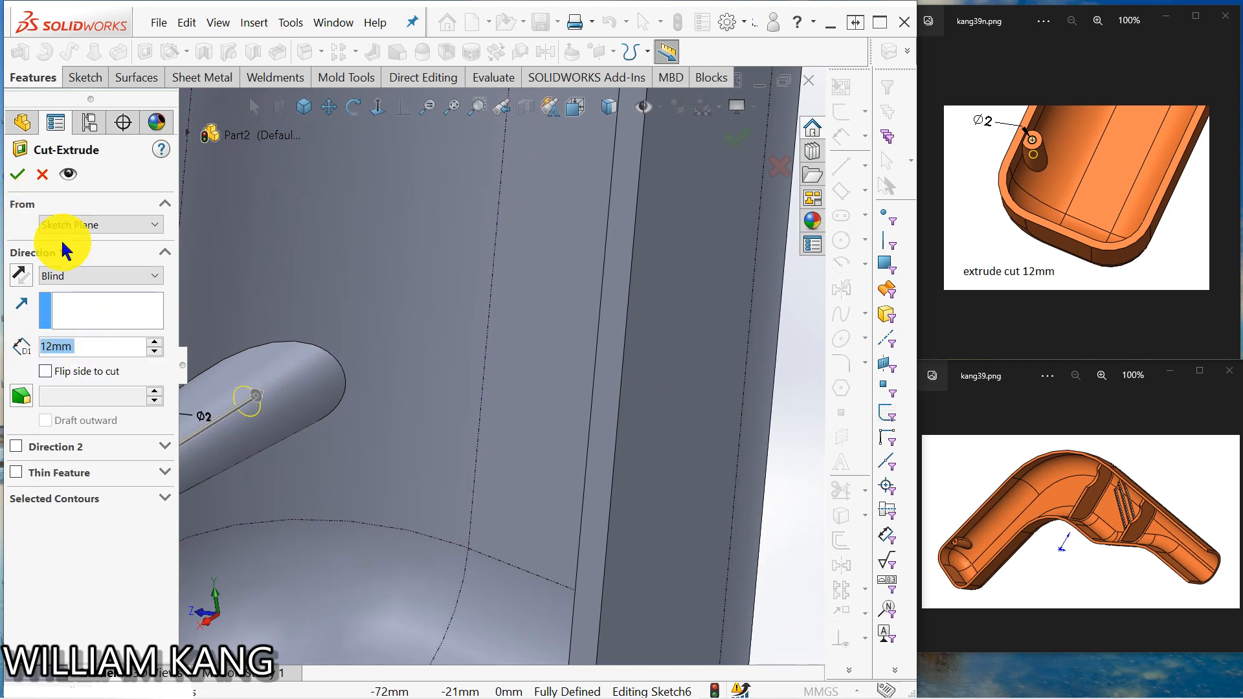
pyautogui.click(17, 174)
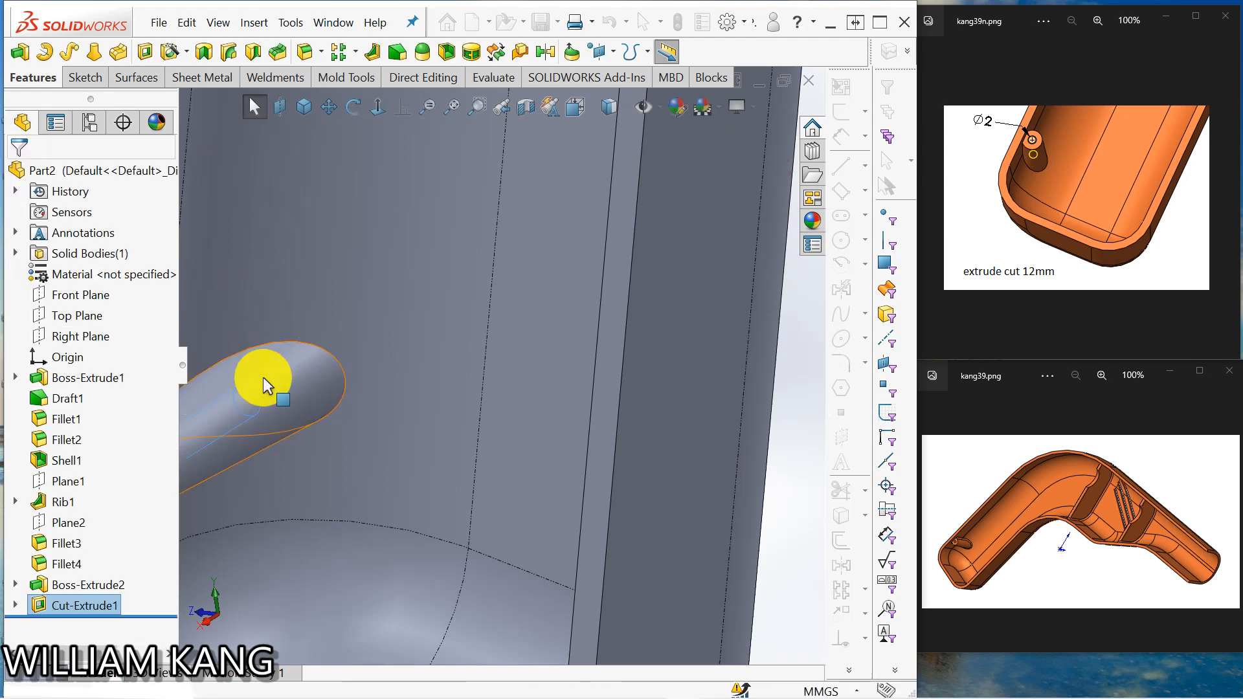
pyautogui.scroll(5, 298, 382)
pyautogui.click(674, 279)
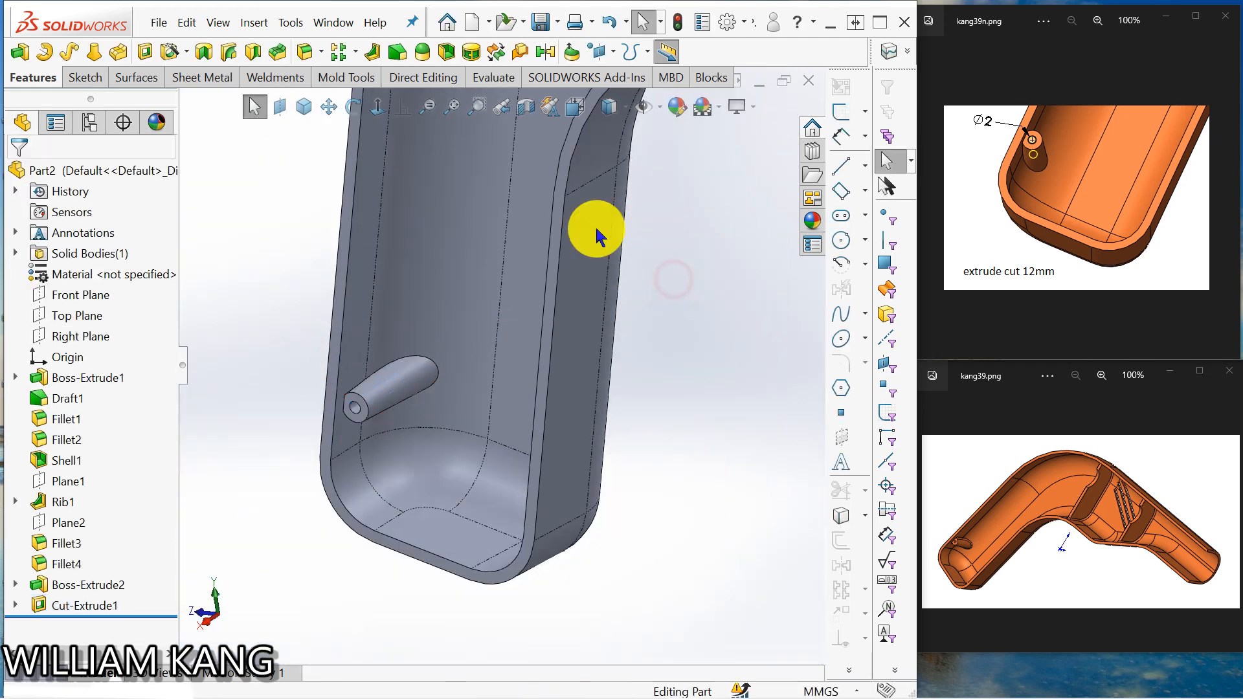
# Step: Bring up the reference image for the circular rib cut and start a sketch on the rib's flat face
pyautogui.click(1225, 194)
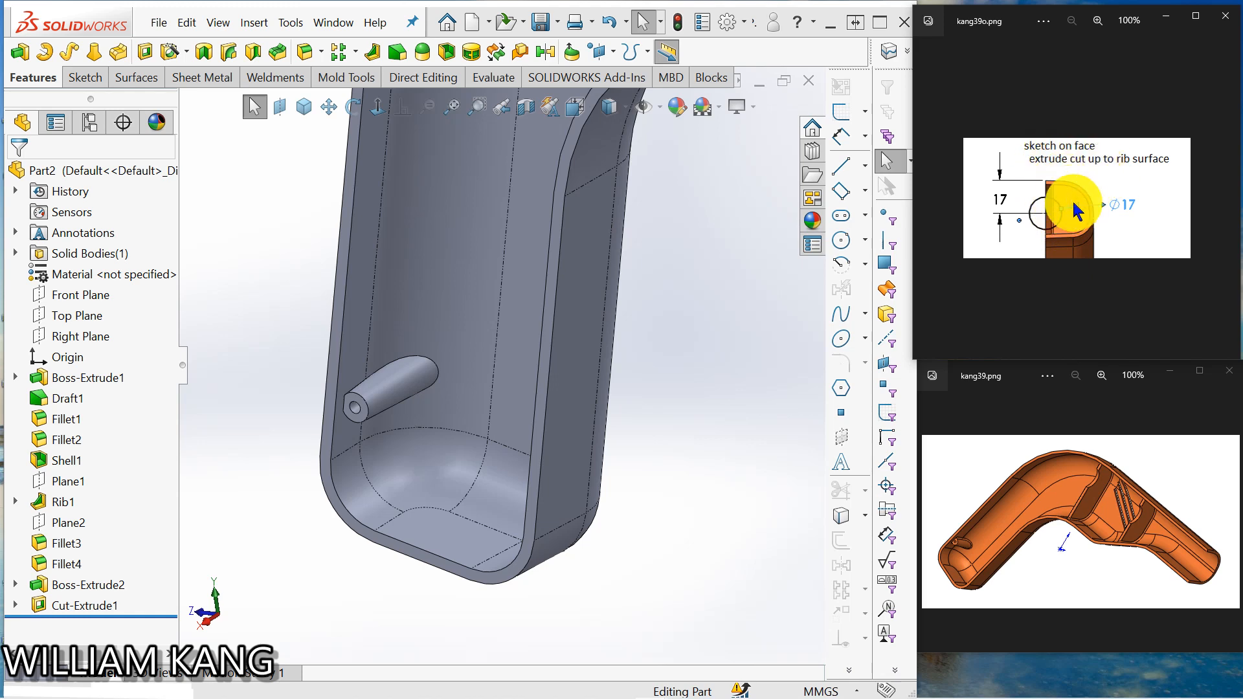
pyautogui.scroll(8, 528, 235)
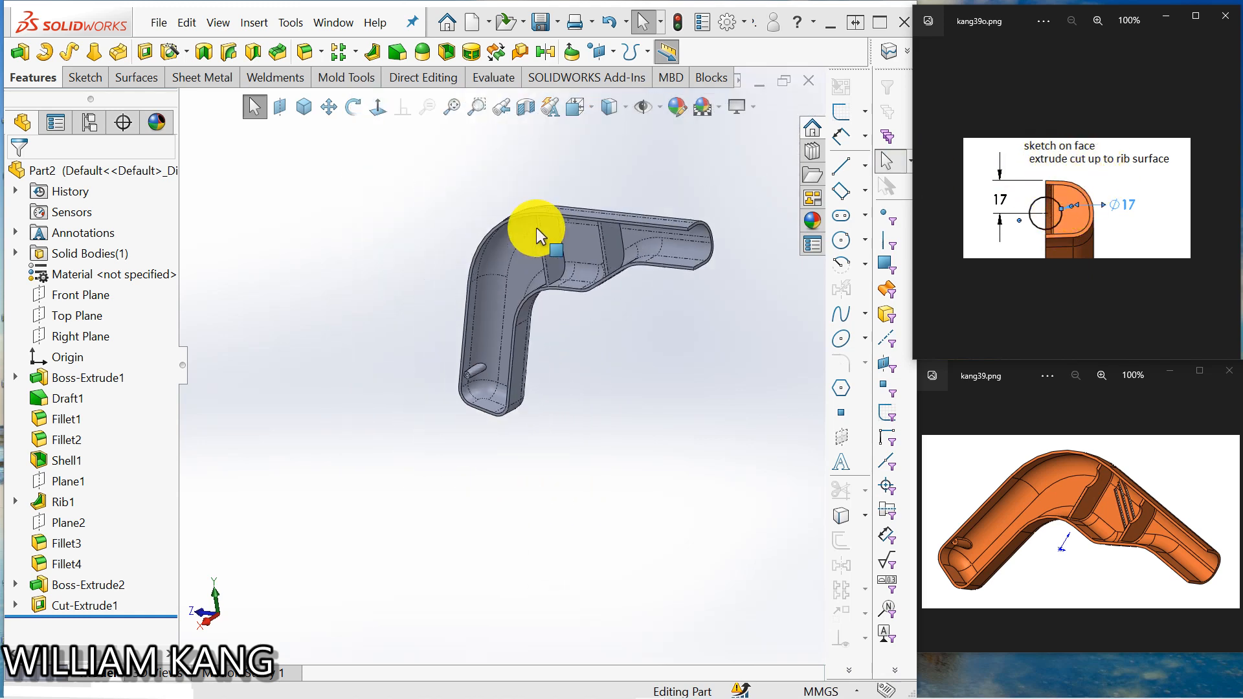
pyautogui.moveTo(683, 273); pyautogui.dragTo(648, 257, button='middle')
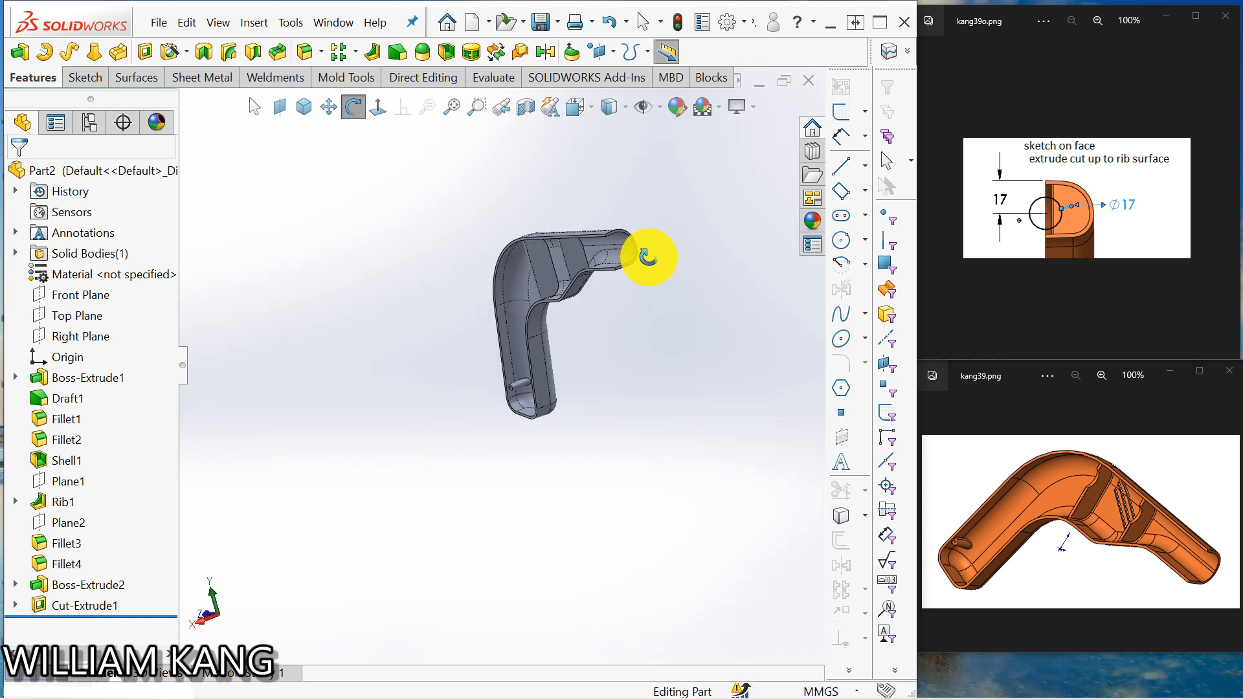
pyautogui.click(571, 254)
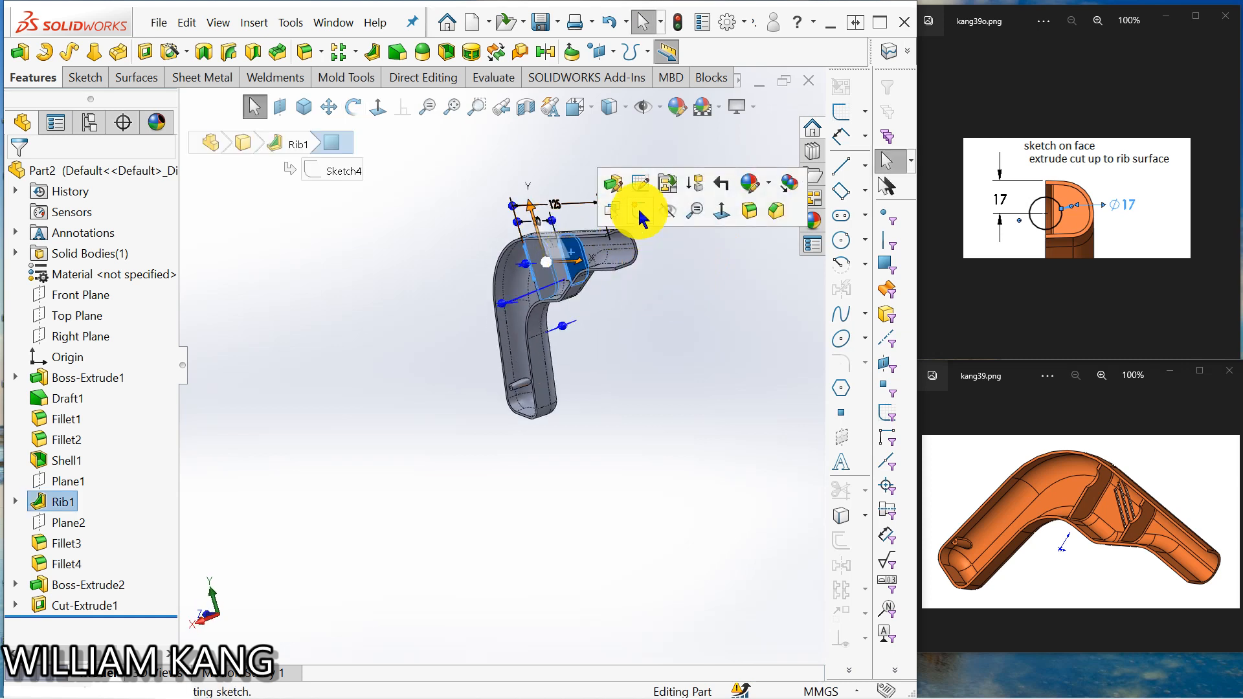
pyautogui.click(639, 209)
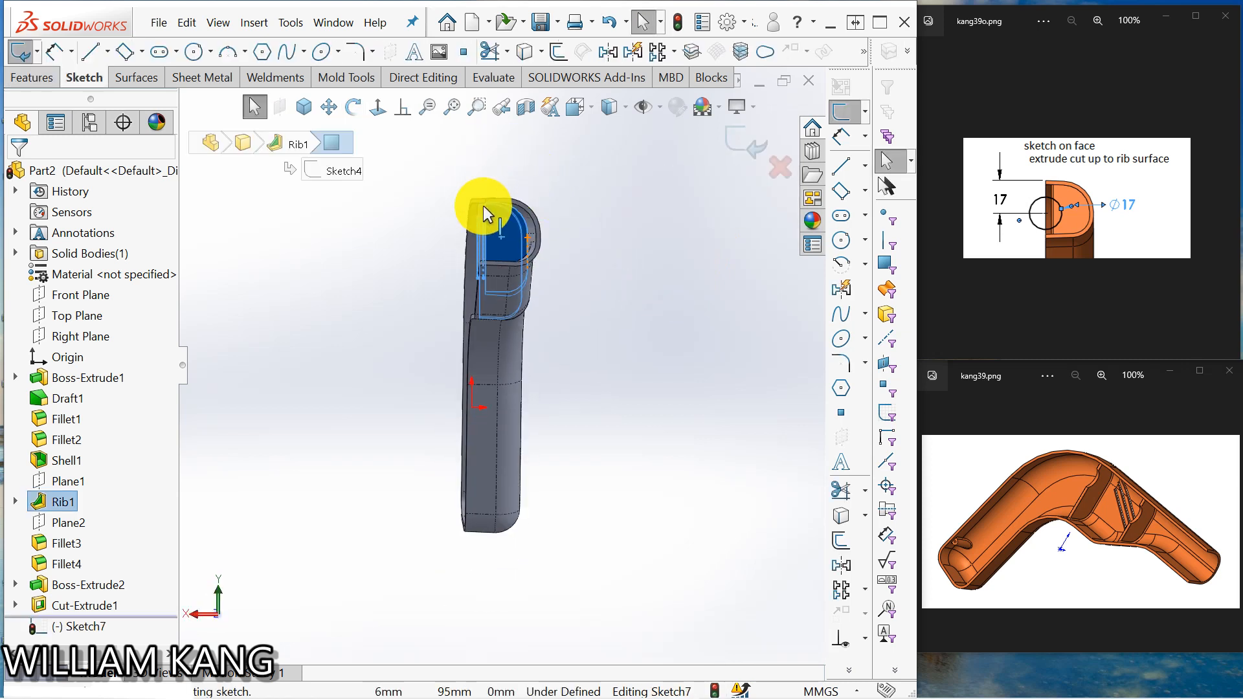
pyautogui.scroll(-5, 494, 249)
pyautogui.scroll(-2, 608, 363)
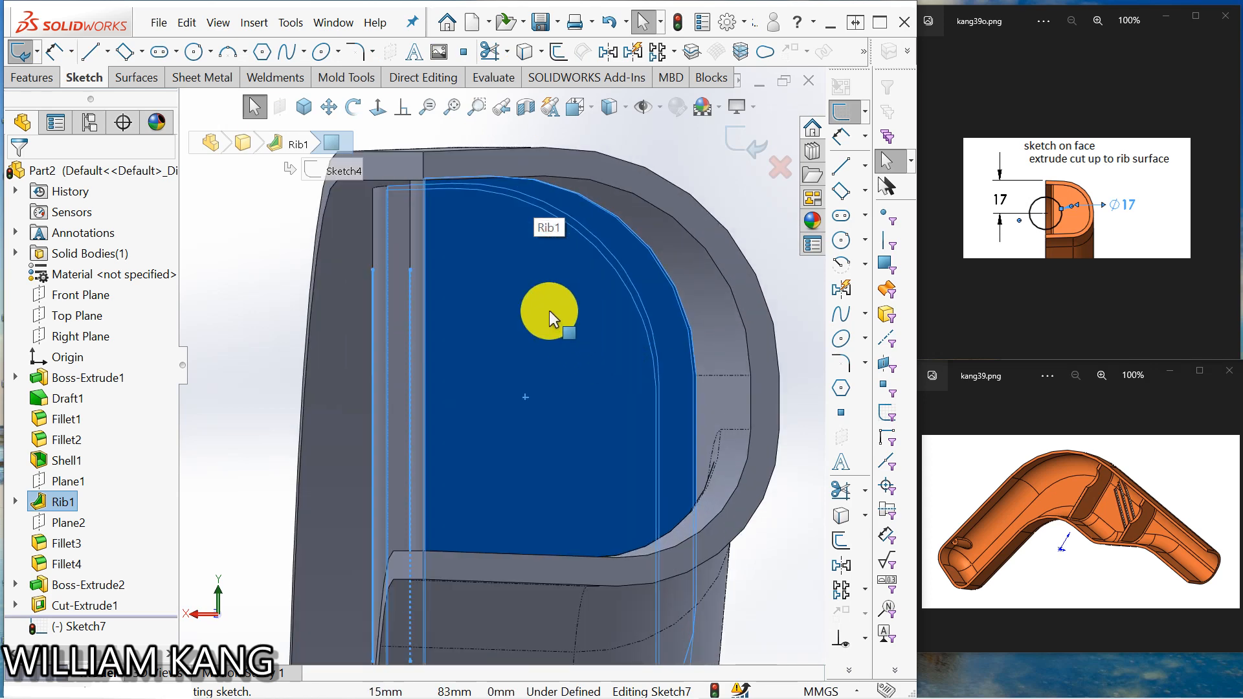
pyautogui.click(840, 243)
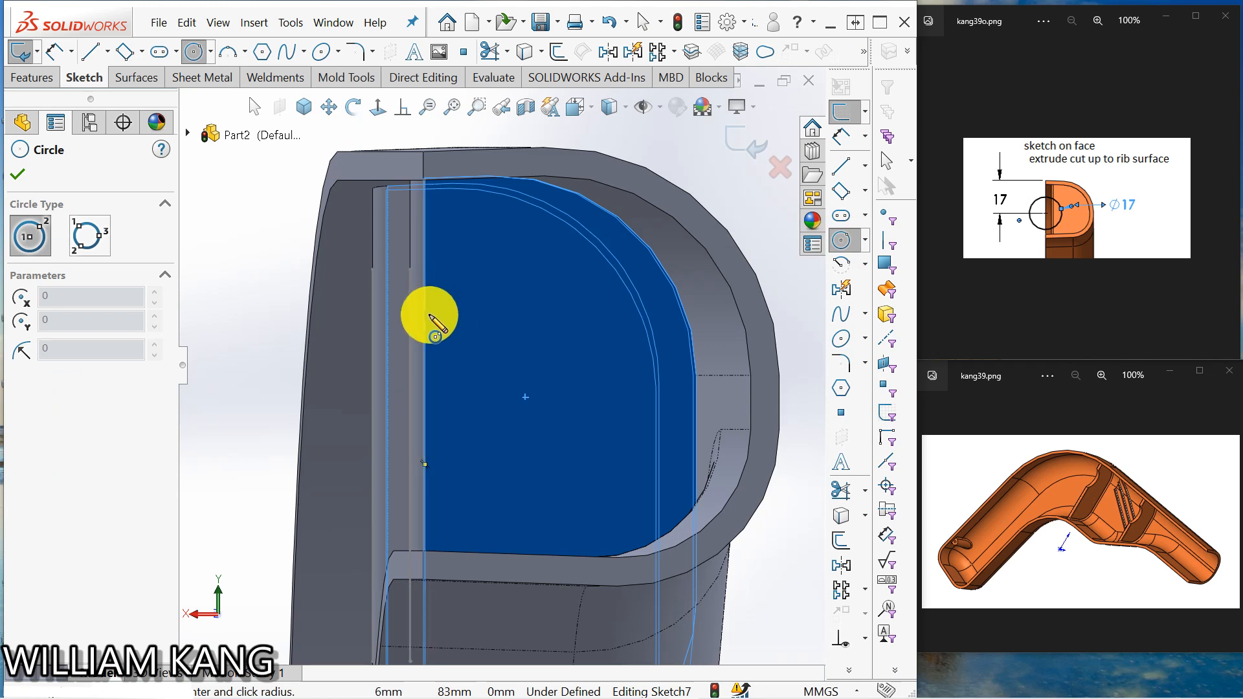
pyautogui.press('Escape')
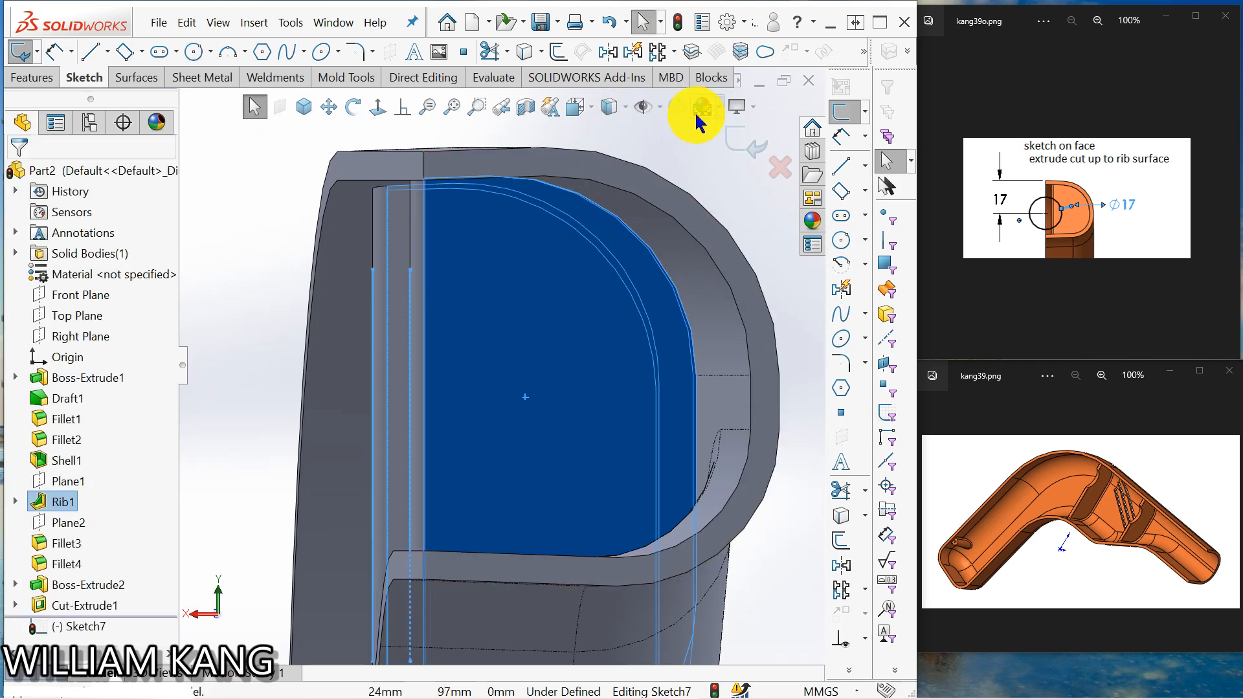
pyautogui.click(623, 103)
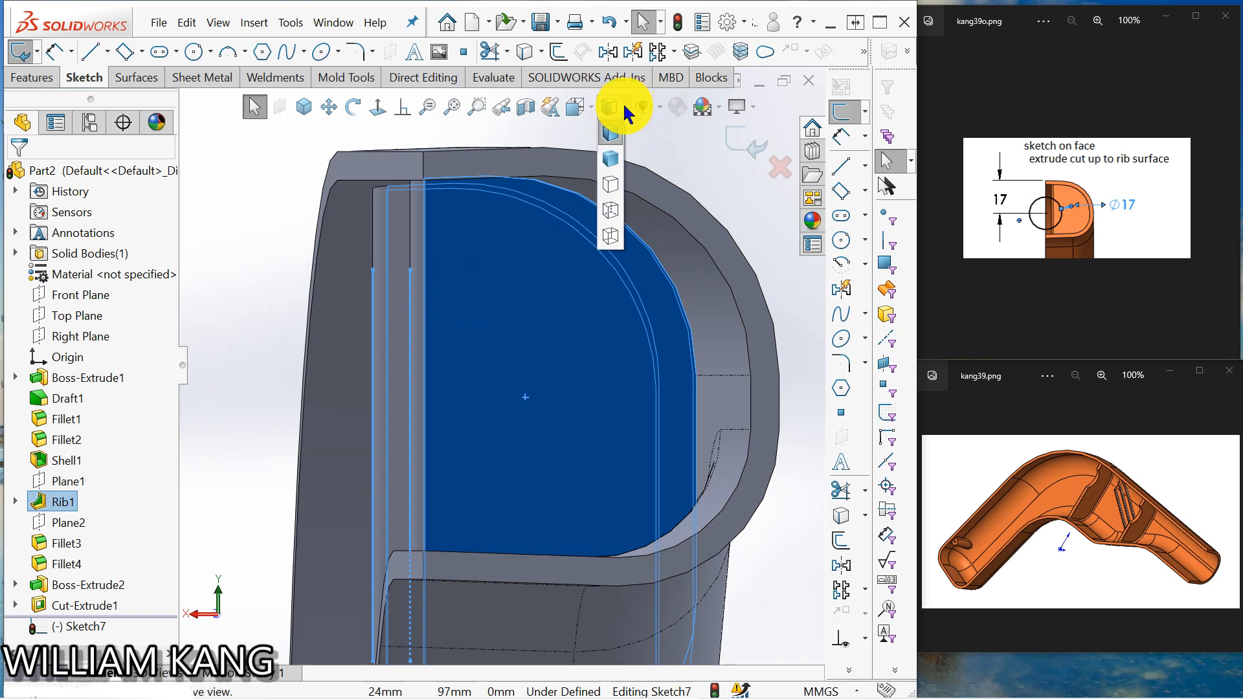
pyautogui.click(609, 233)
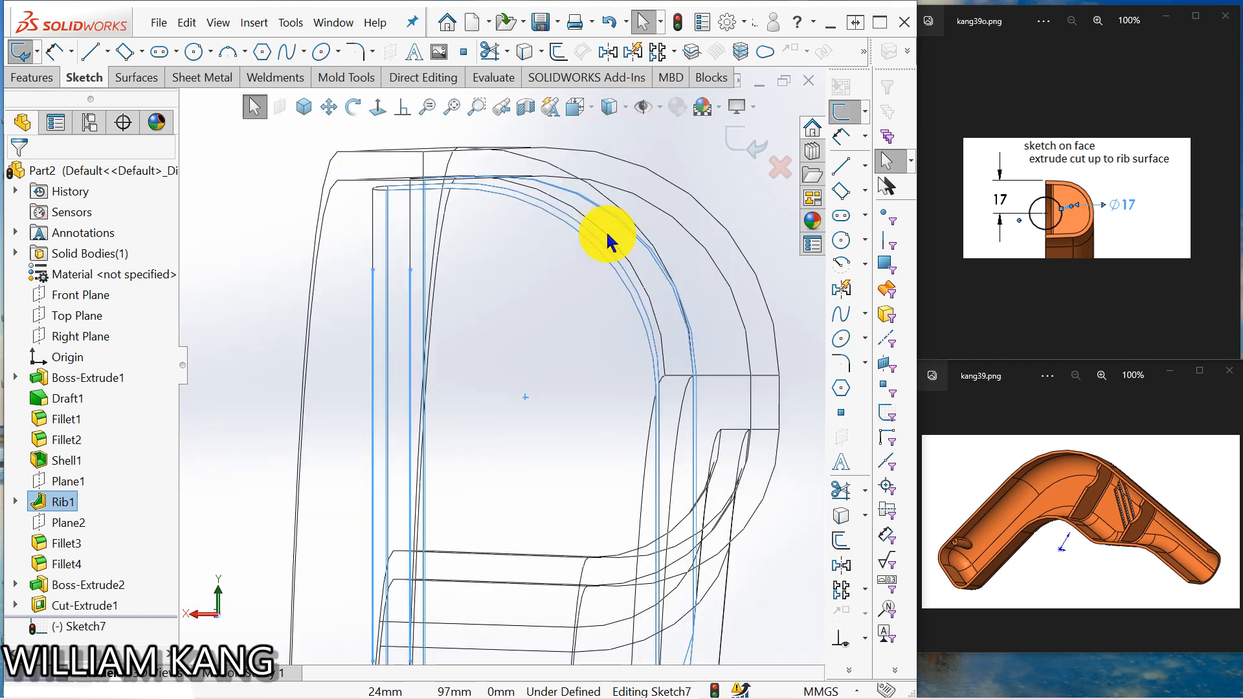
pyautogui.click(660, 107)
pyautogui.click(628, 105)
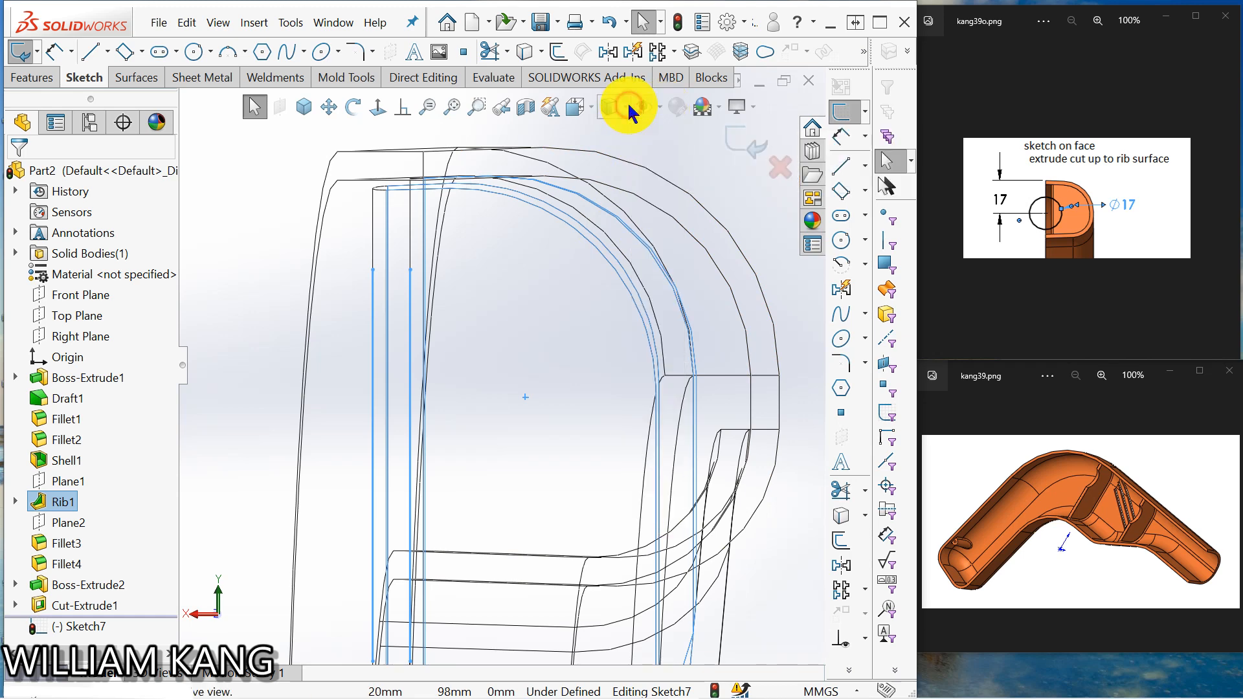
pyautogui.click(611, 153)
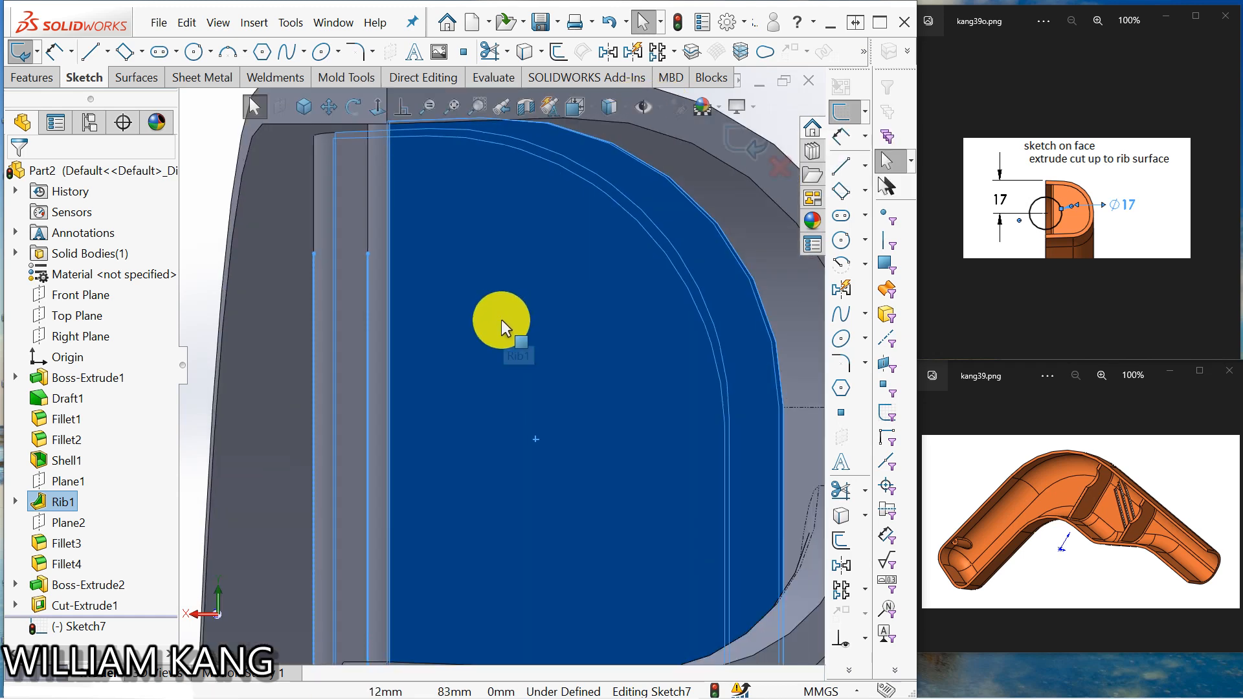
# Step: Sketch a circle about 10.7 mm in diameter on the rib face, centred on the rib's straight open edge
pyautogui.scroll(6, 501, 320)
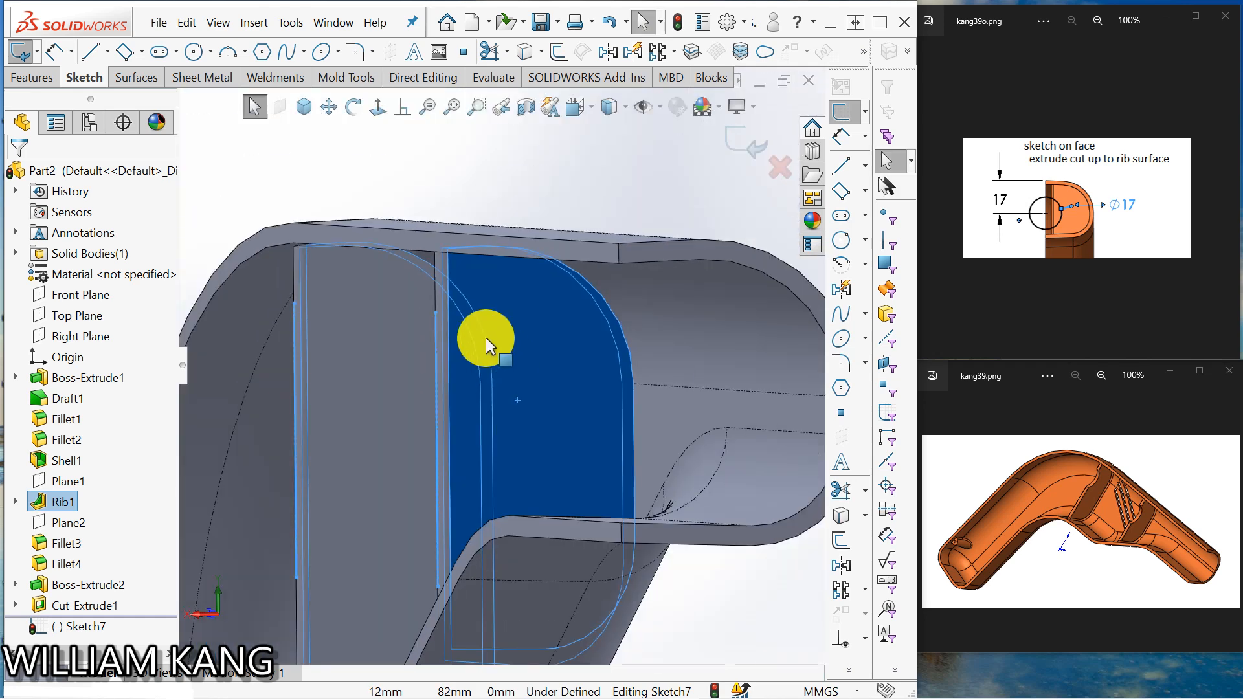
pyautogui.moveTo(489, 370); pyautogui.dragTo(487, 338, button='middle')
pyautogui.scroll(2, 492, 410)
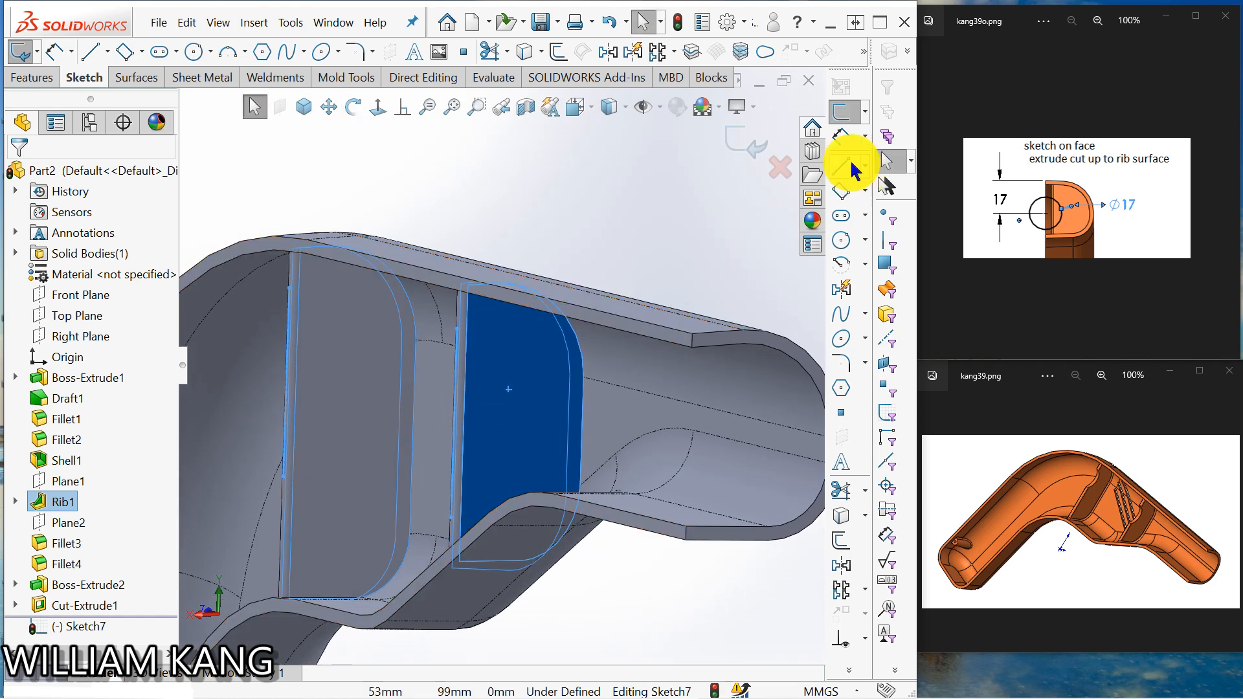
pyautogui.click(842, 242)
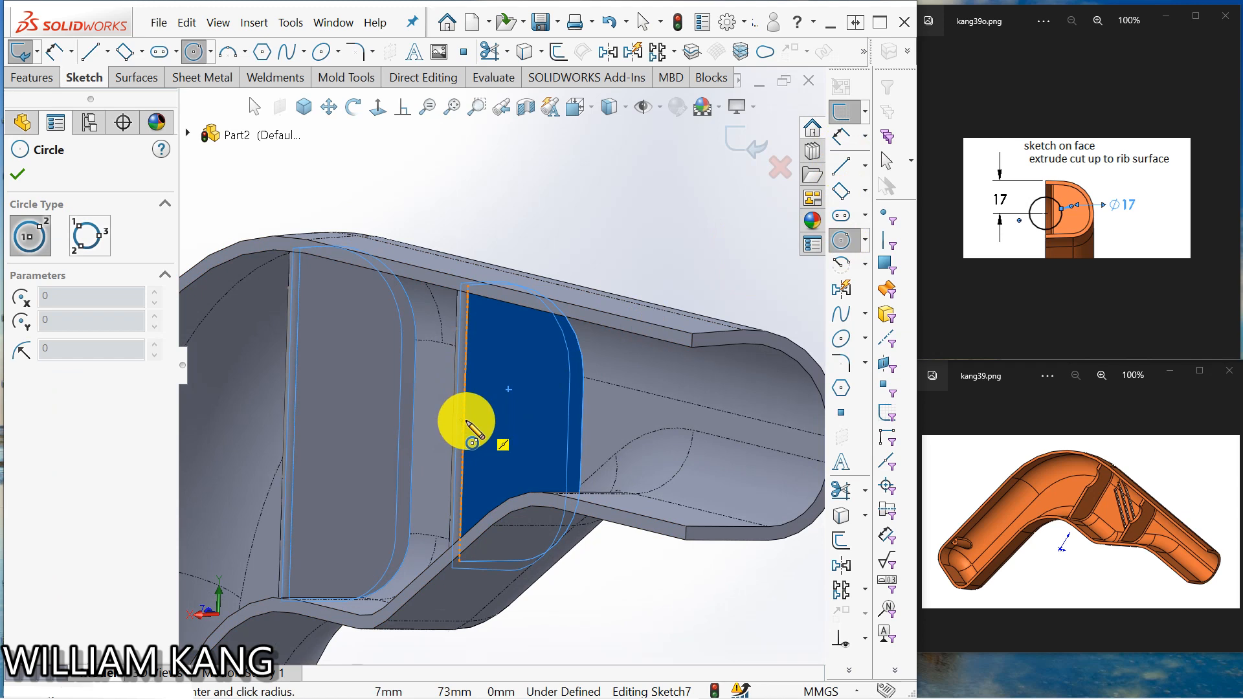
pyautogui.moveTo(465, 422); pyautogui.dragTo(493, 441)
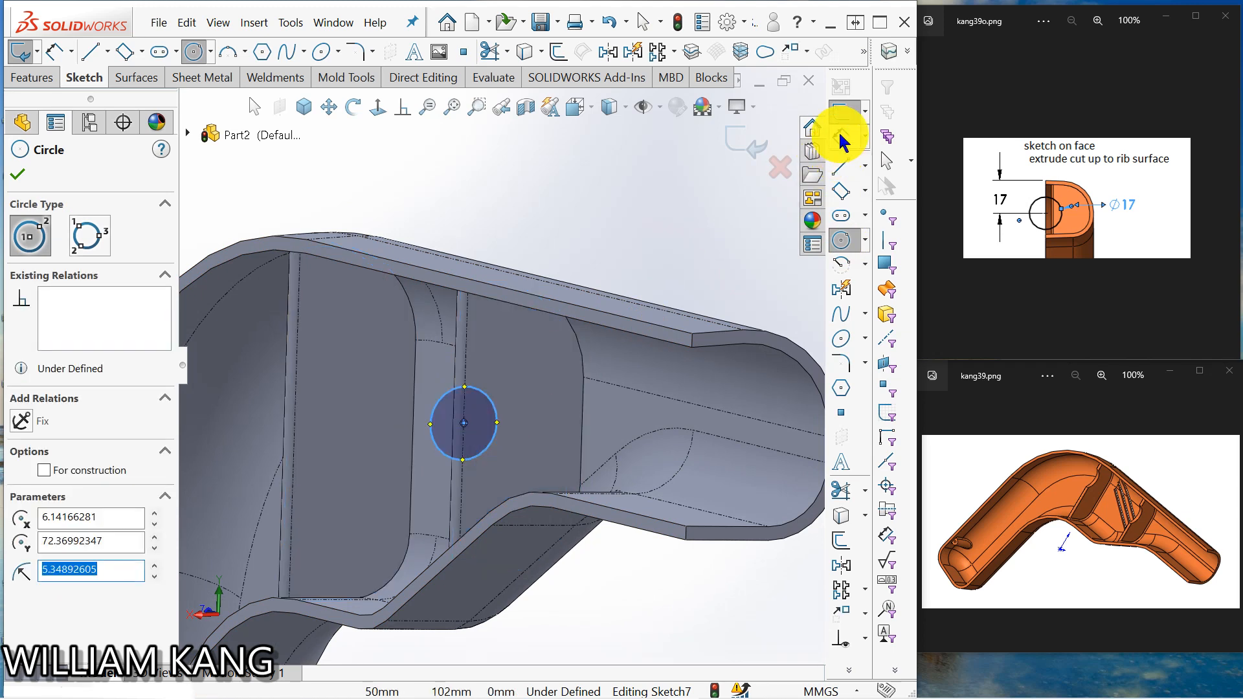
# Step: Dimension the diameter of the circle on the rib face as 17 mm
pyautogui.click(840, 136)
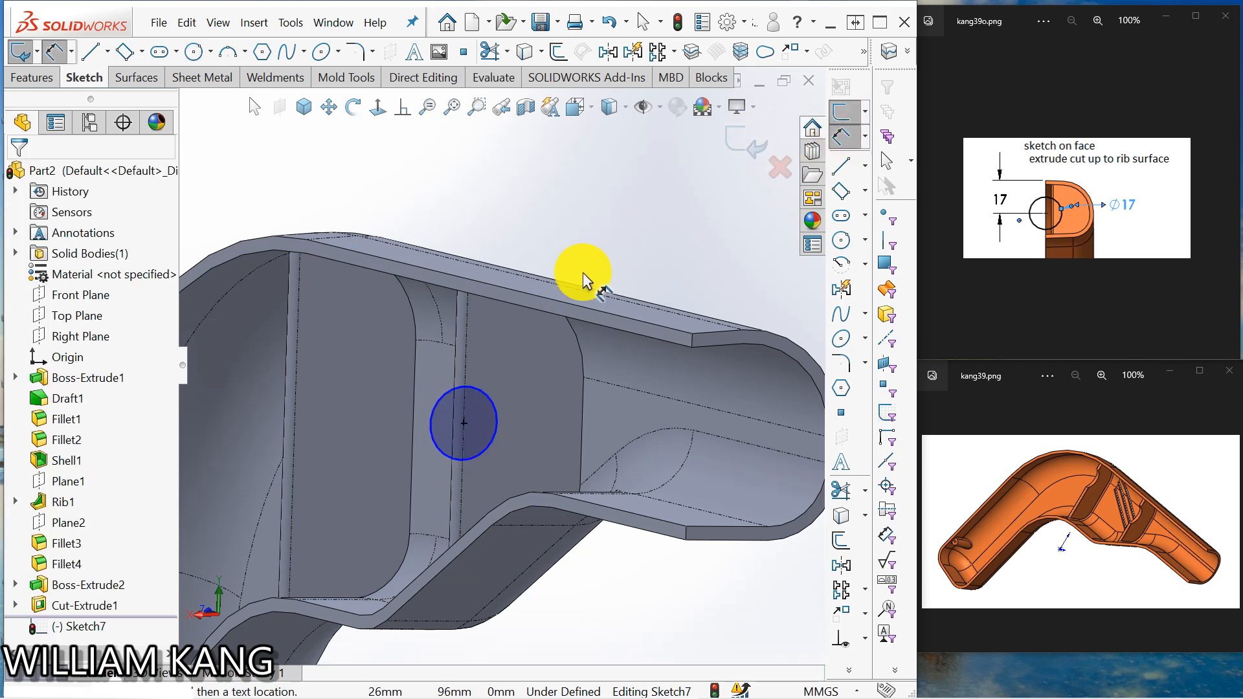
pyautogui.click(492, 403)
pyautogui.click(519, 339)
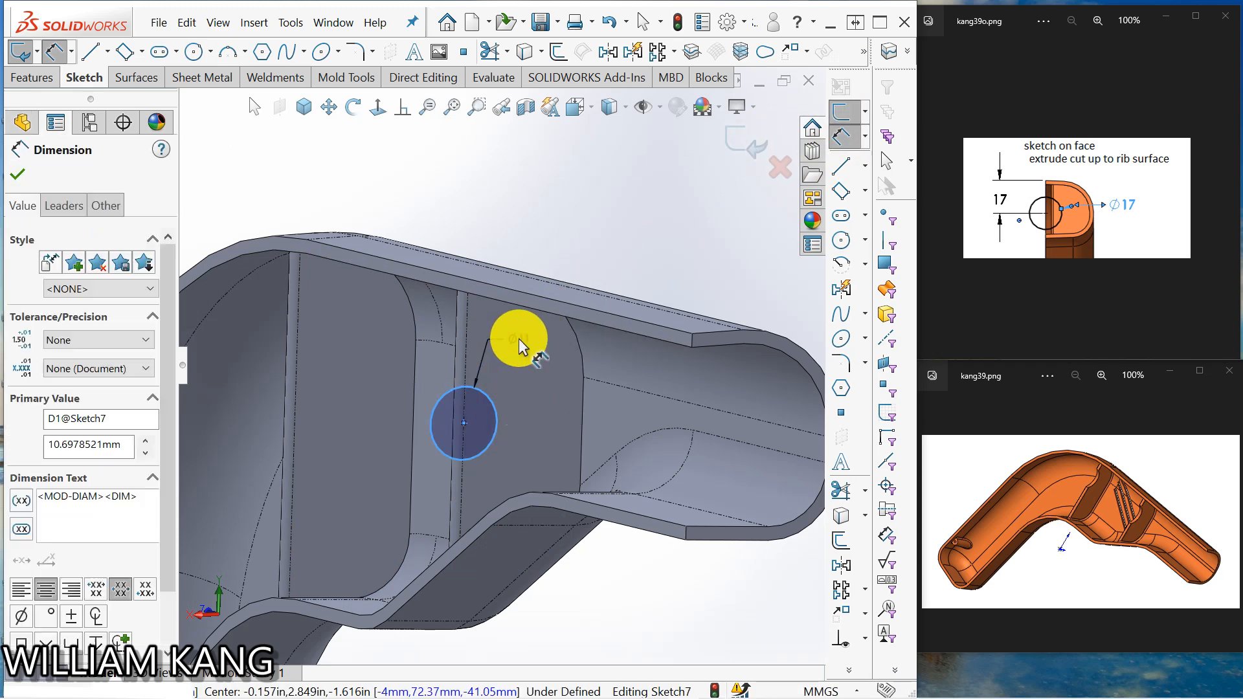
pyautogui.write('17')
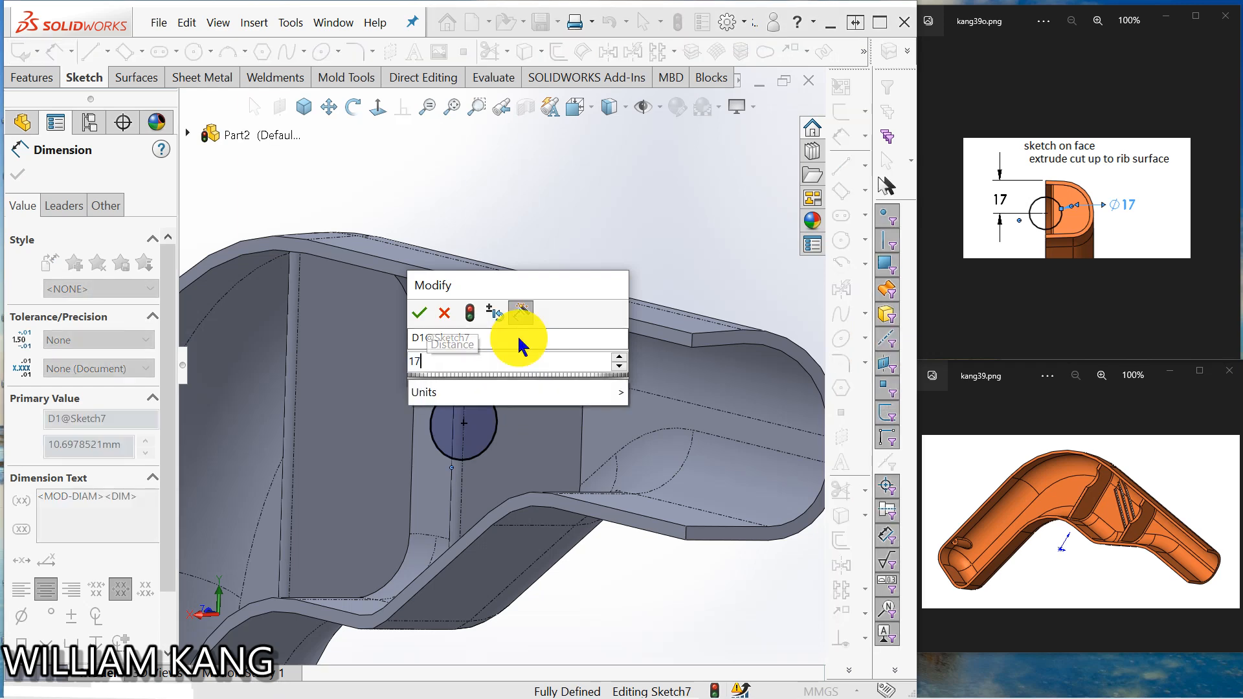
pyautogui.press('Return')
pyautogui.click(550, 199)
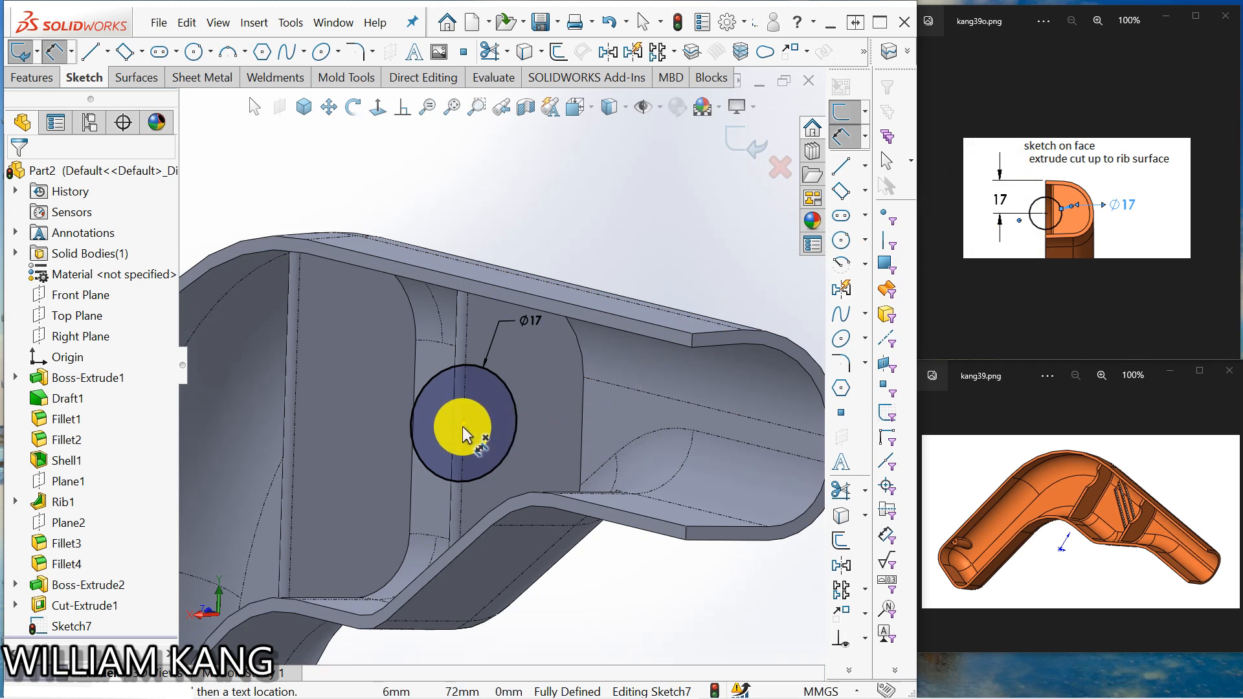
pyautogui.scroll(2, 463, 428)
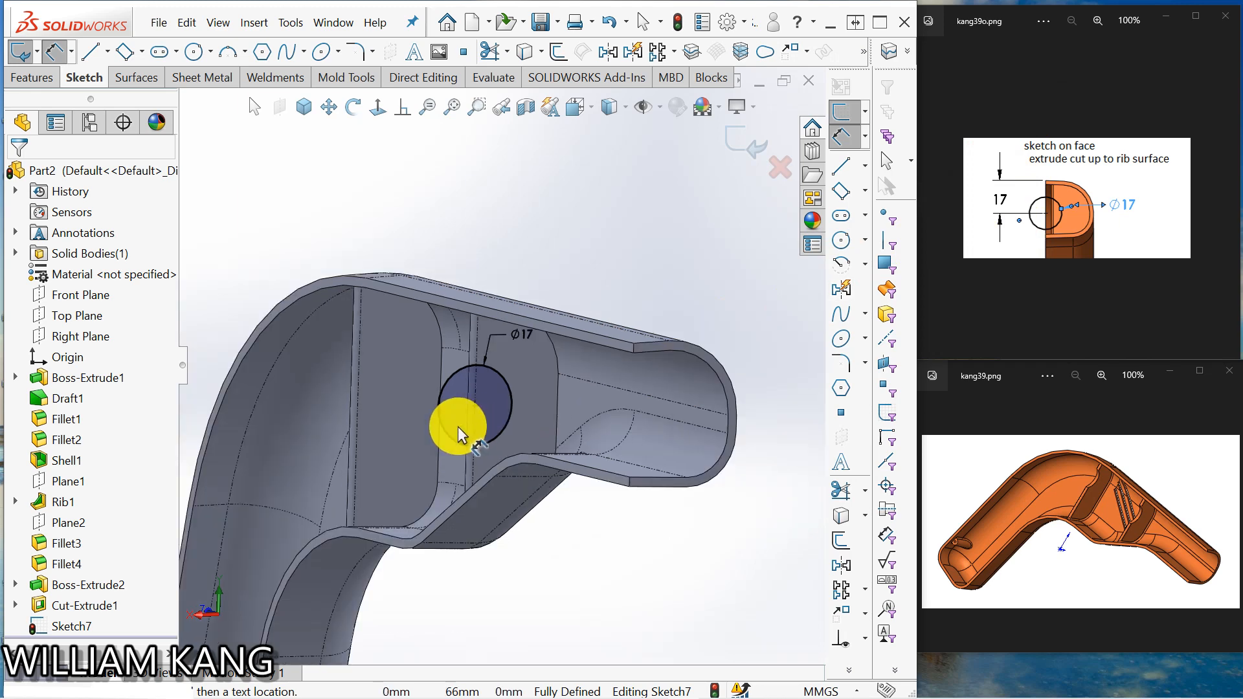
pyautogui.scroll(2, 460, 428)
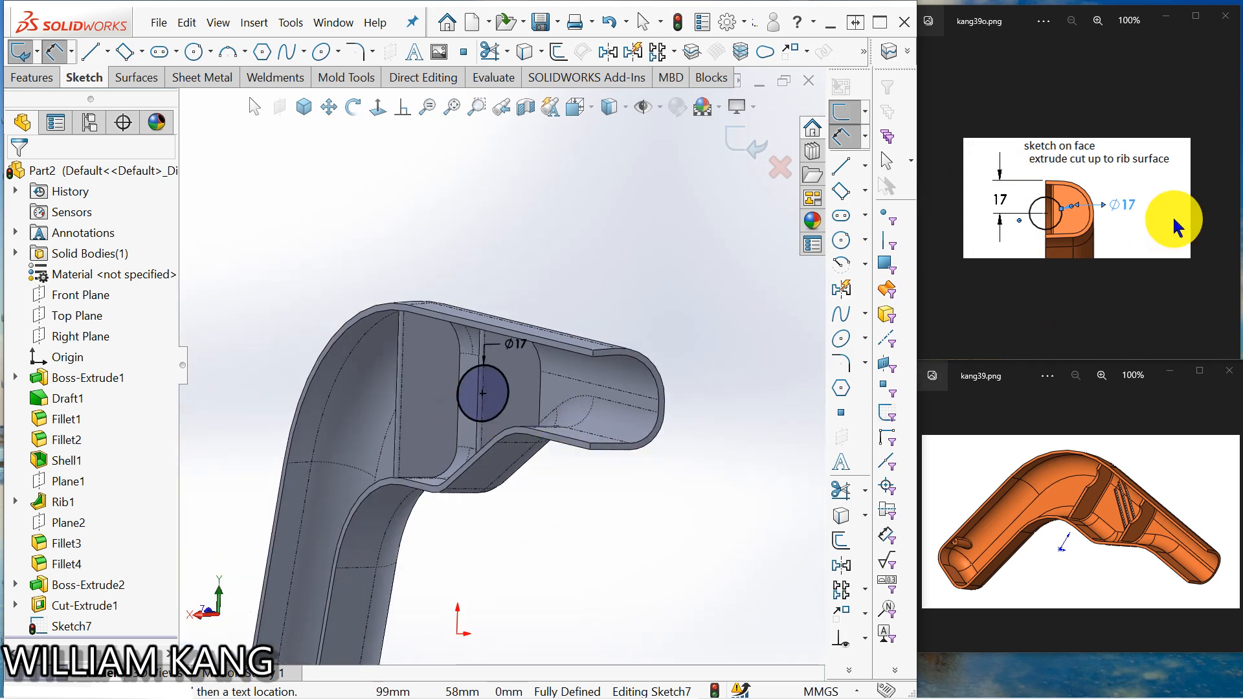
pyautogui.click(1231, 202)
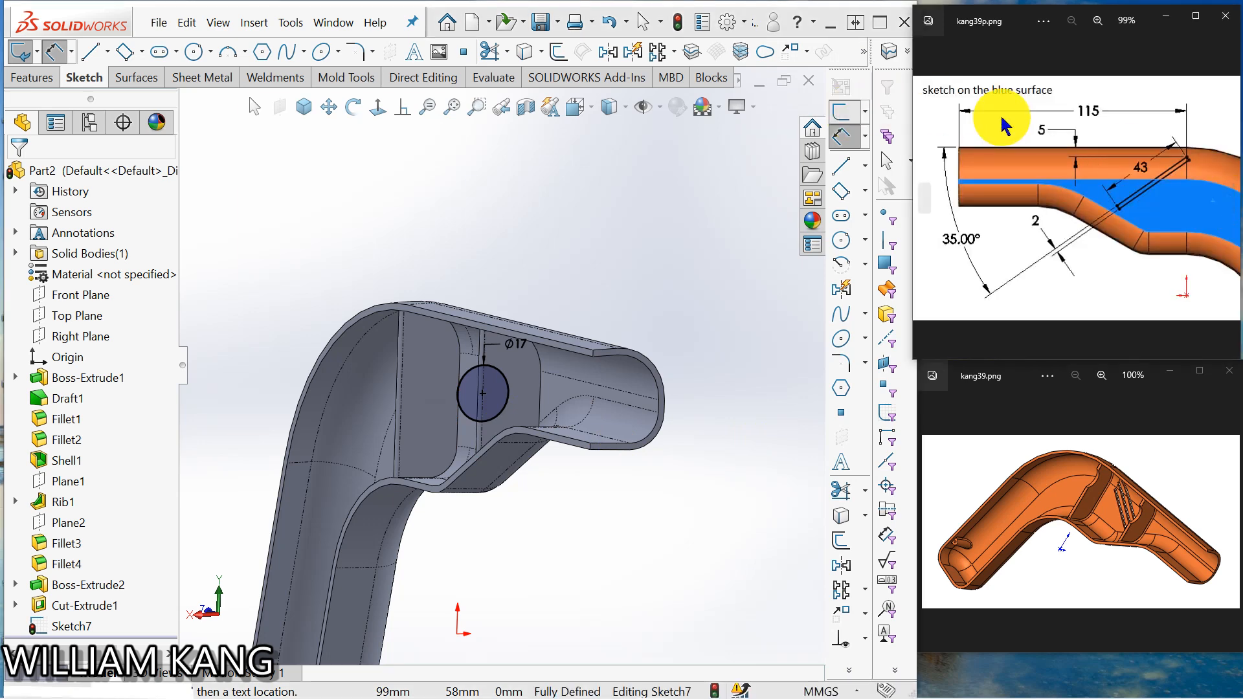
pyautogui.click(924, 201)
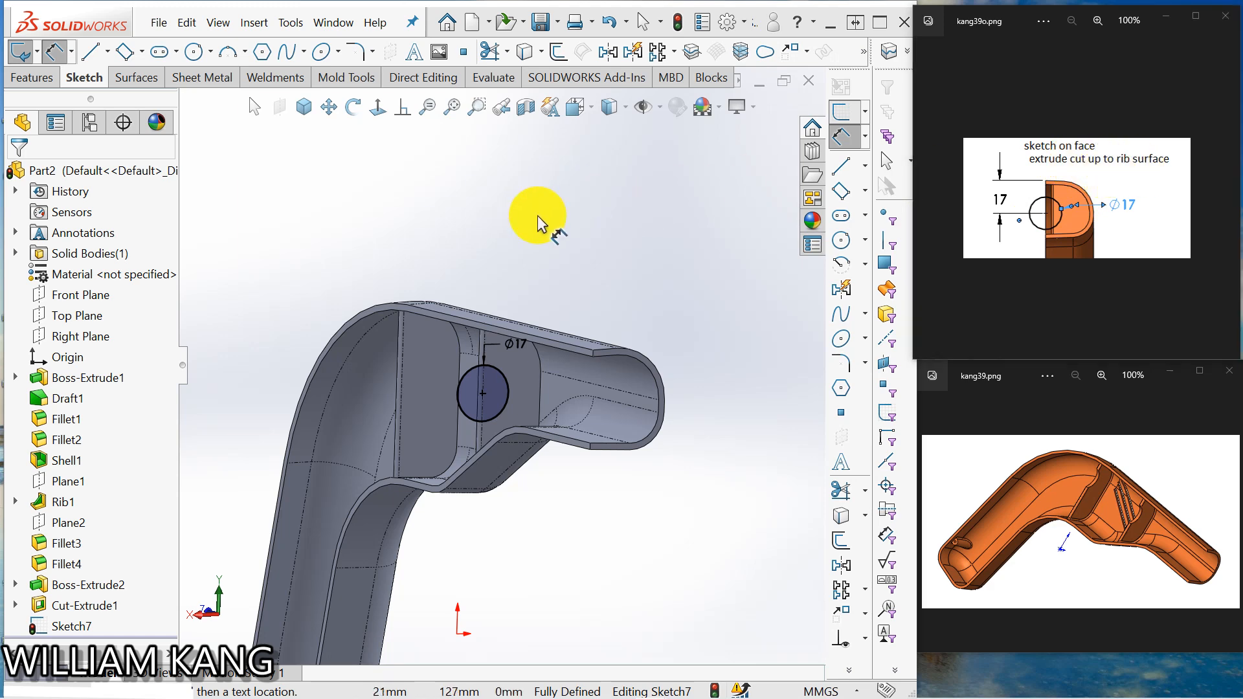
# Step: Extrude-cut the 17 mm circle through both ribs with the Up To Surface end condition, ending at the second rib's far face
pyautogui.moveTo(541, 217); pyautogui.dragTo(596, 214, button='middle')
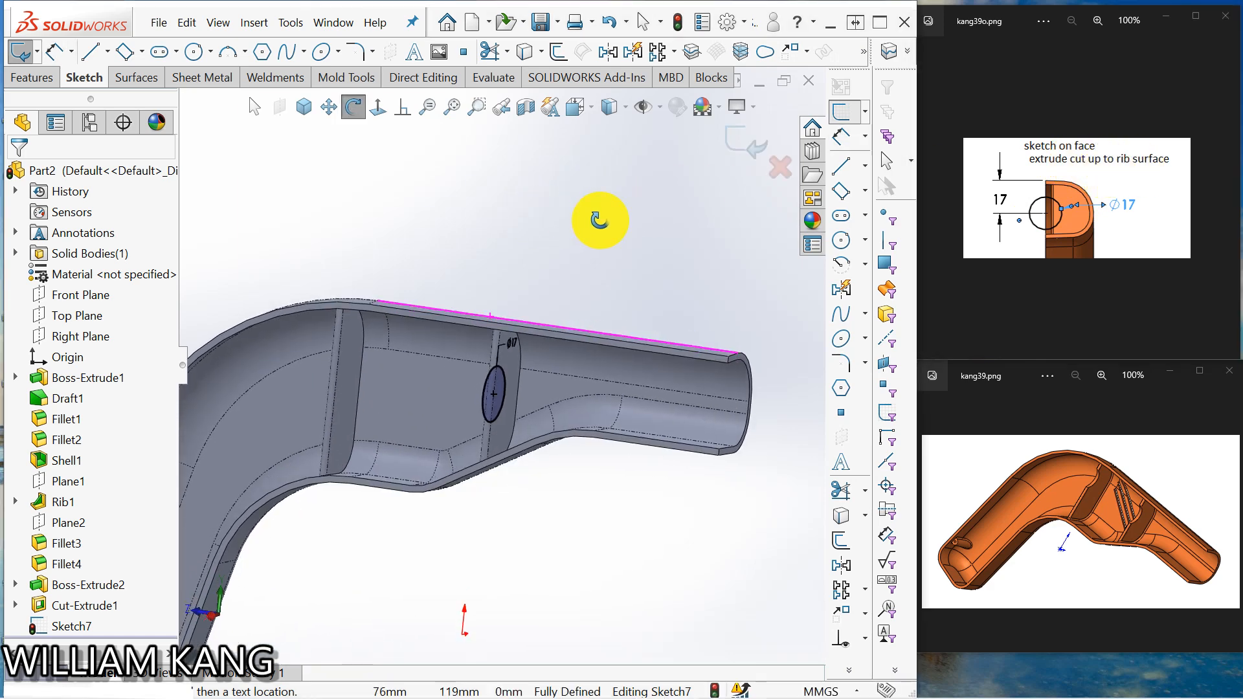
pyautogui.click(29, 77)
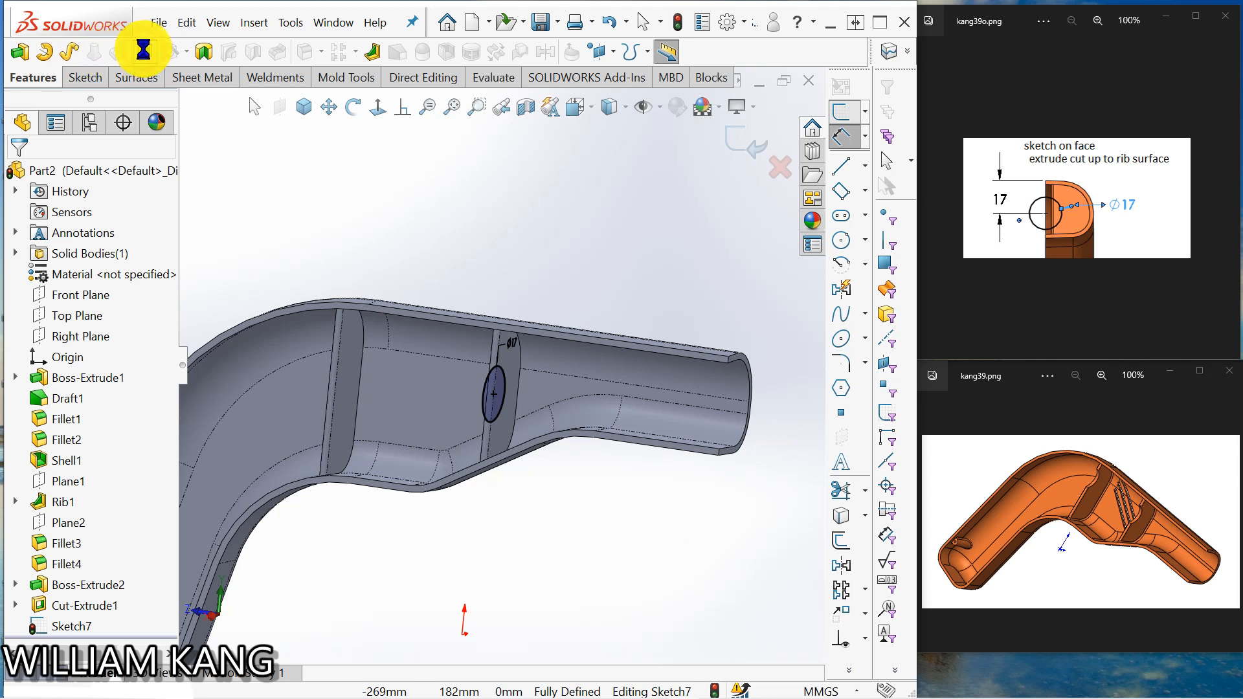
pyautogui.click(143, 50)
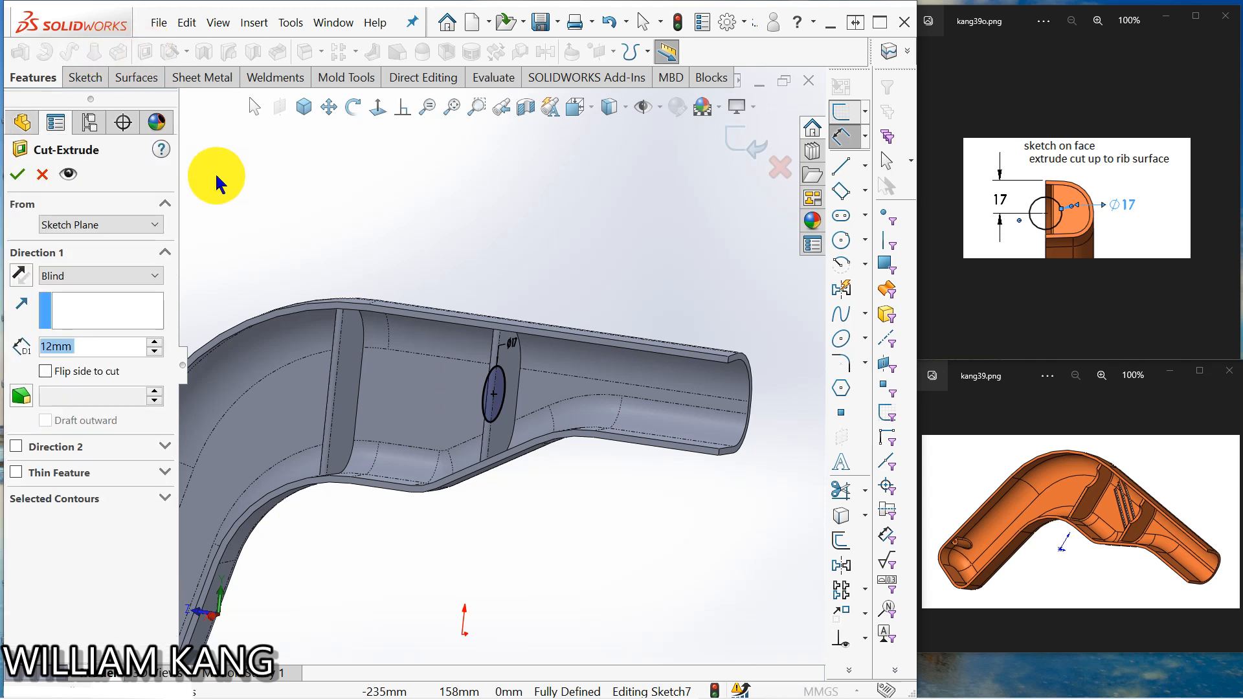
pyautogui.click(158, 277)
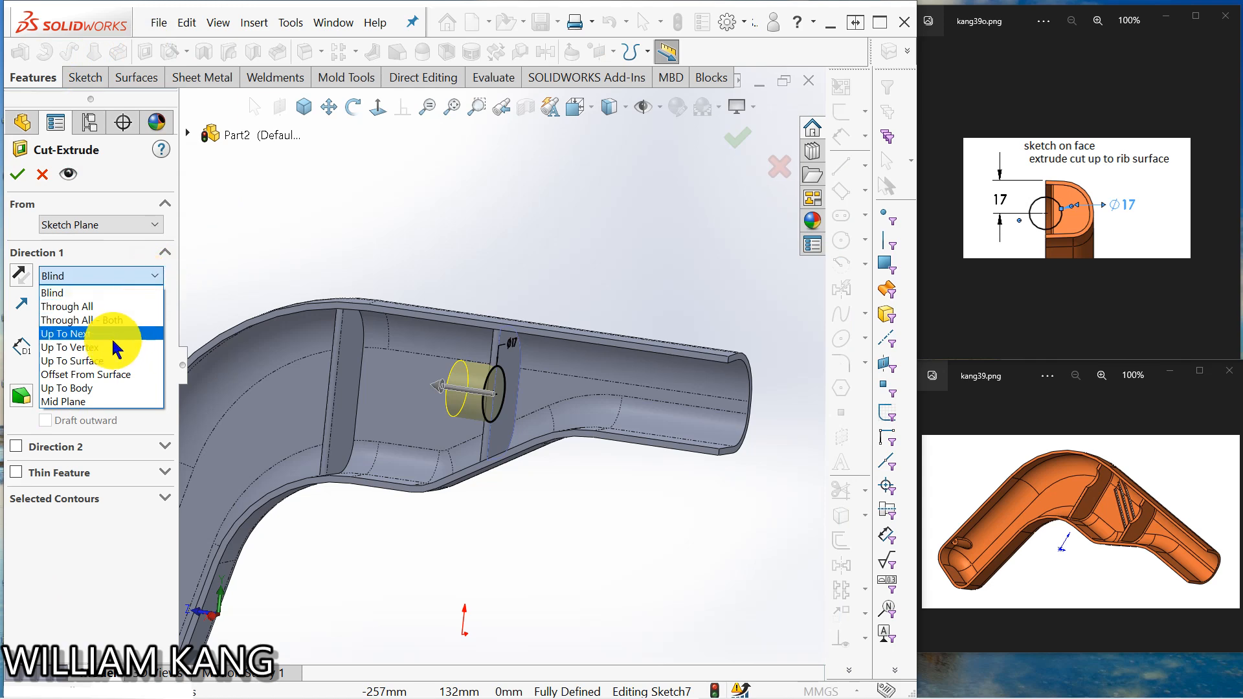
pyautogui.click(107, 361)
pyautogui.moveTo(326, 265); pyautogui.dragTo(378, 300, button='middle')
pyautogui.click(312, 362)
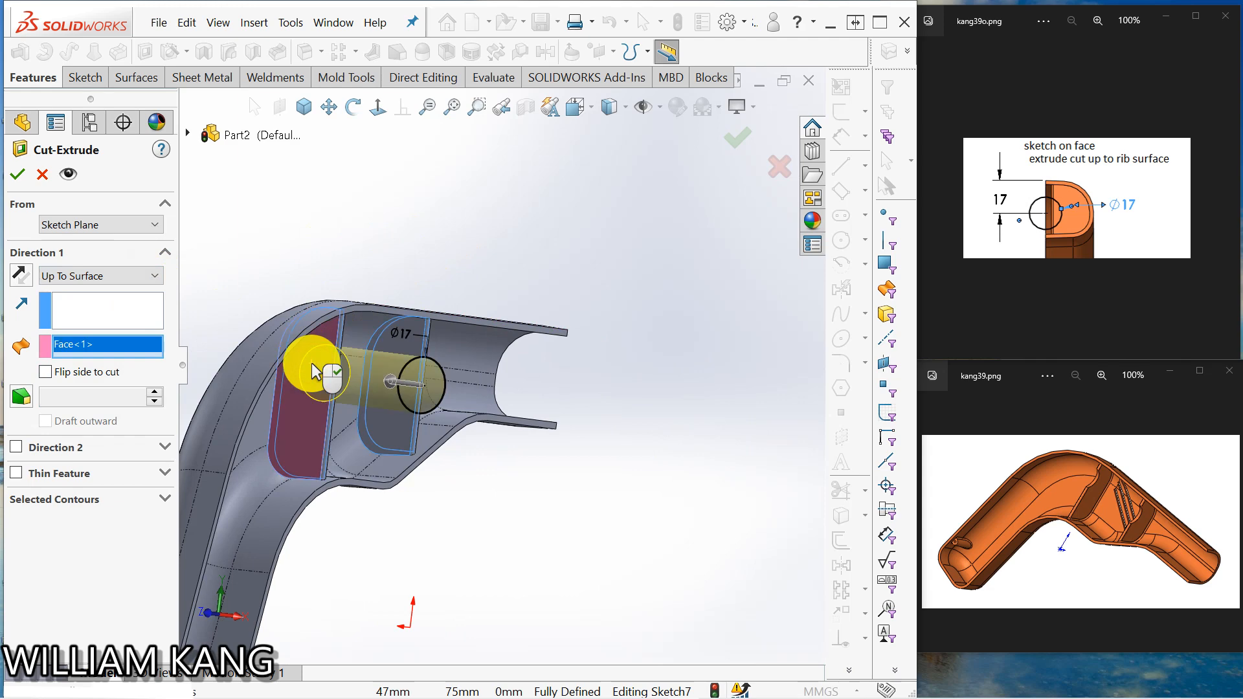
pyautogui.click(17, 175)
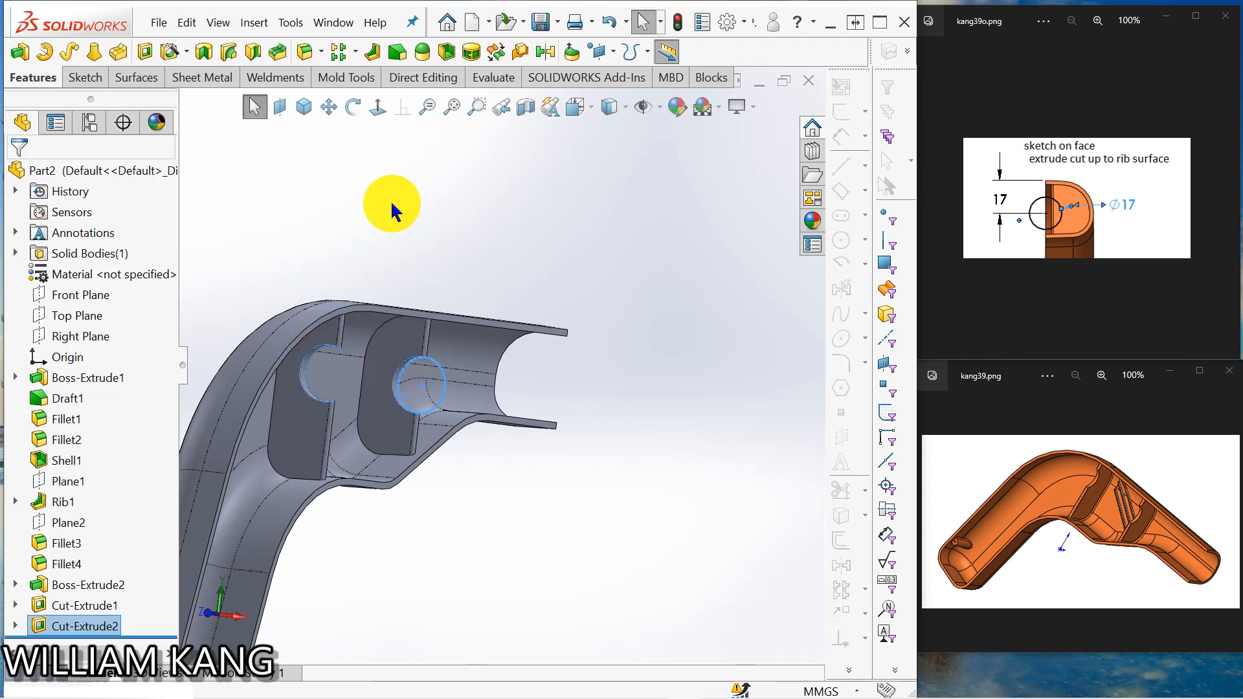
# Step: Bring up the reference image for the angled slot and start a sketch on the handle's flat outer face
pyautogui.moveTo(477, 227); pyautogui.dragTo(379, 203, button='middle')
pyautogui.scroll(7, 429, 231)
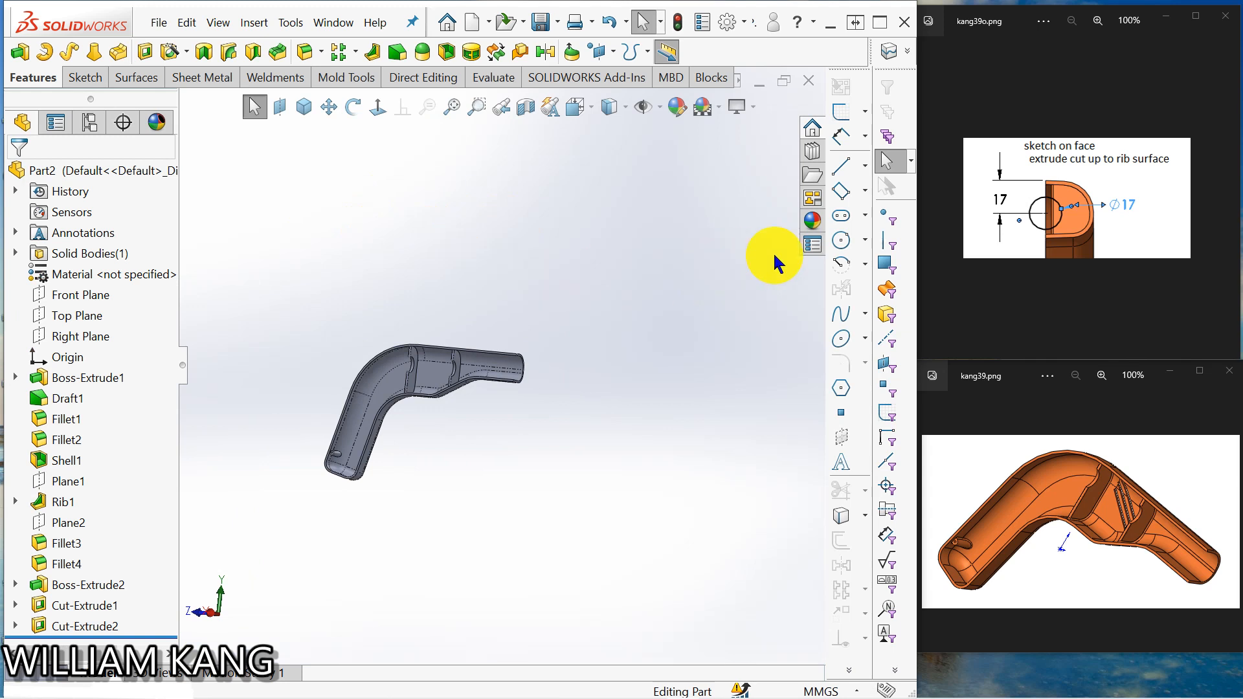
pyautogui.click(1230, 205)
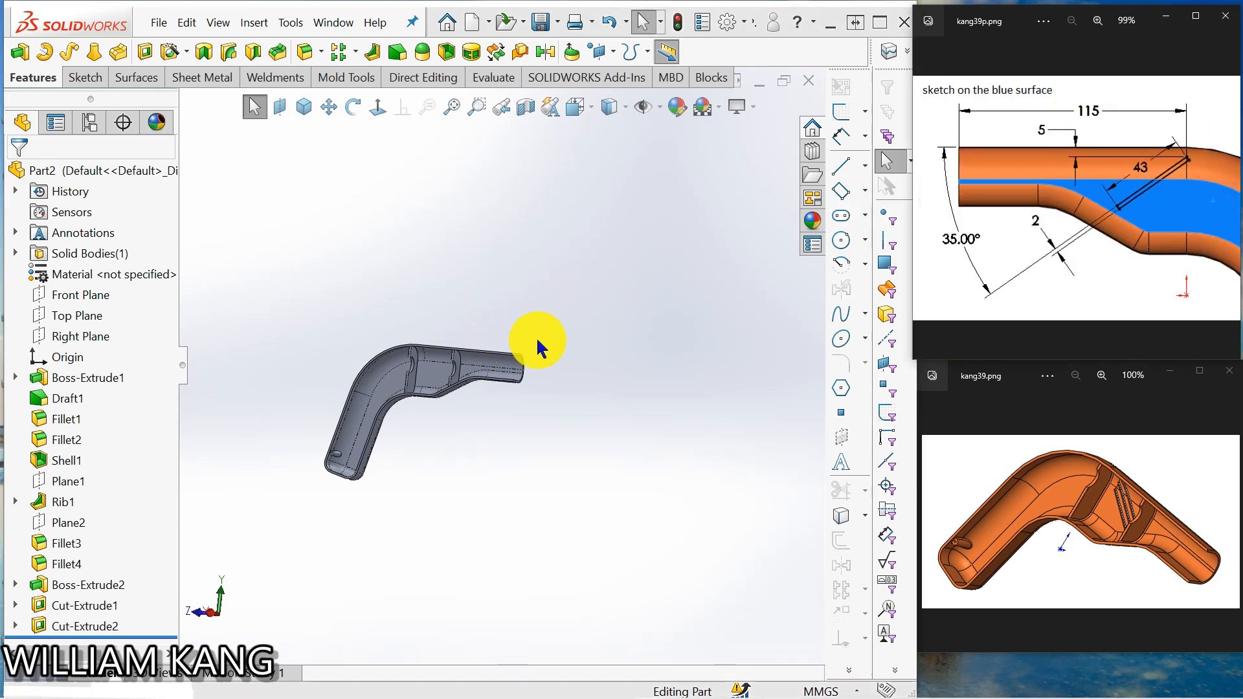
pyautogui.moveTo(537, 348); pyautogui.dragTo(389, 333, button='middle')
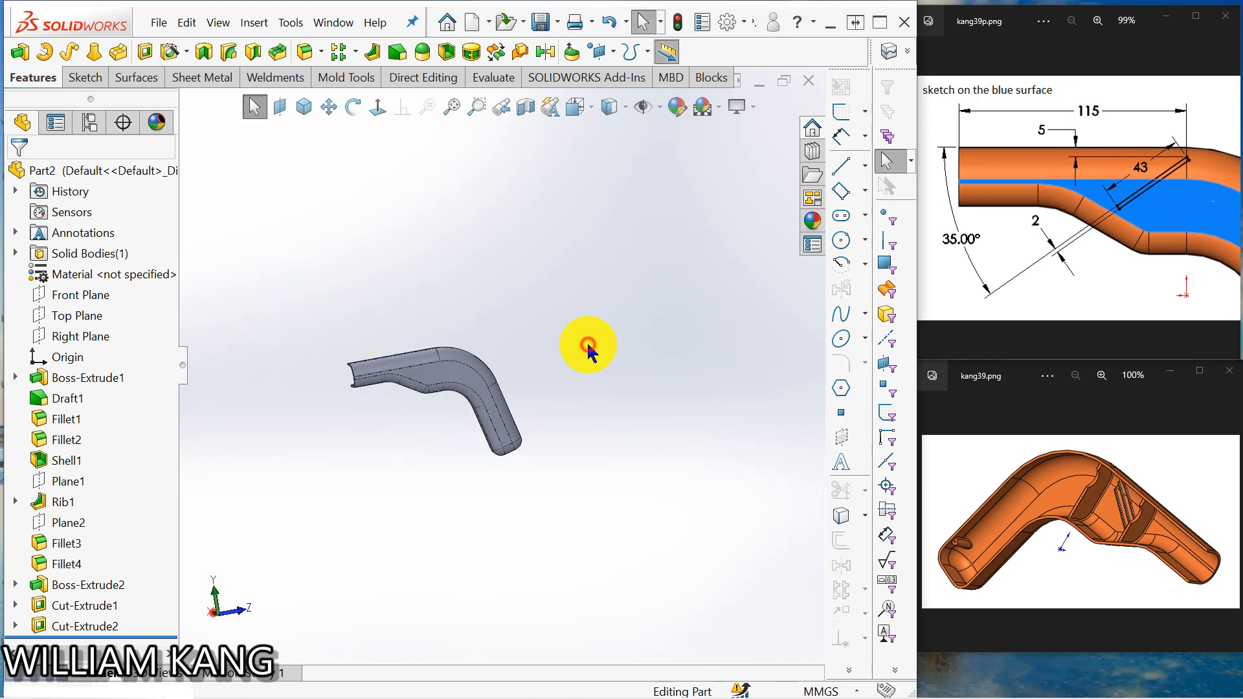
pyautogui.click(443, 370)
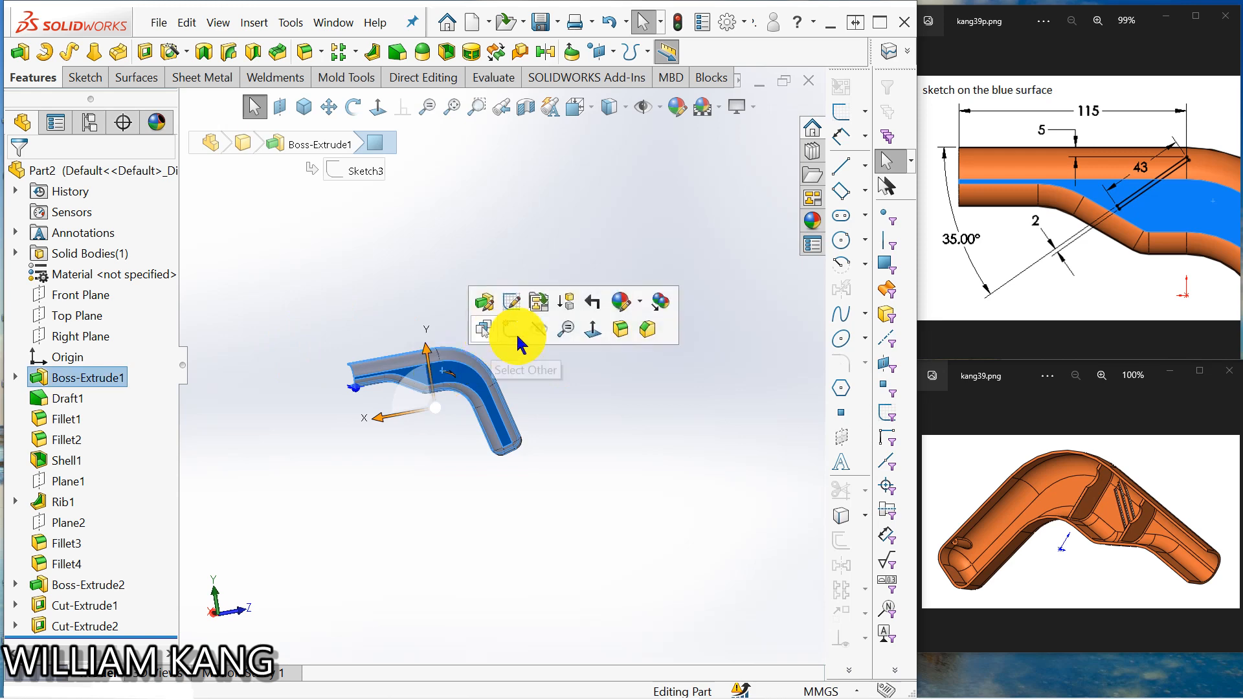
pyautogui.click(509, 328)
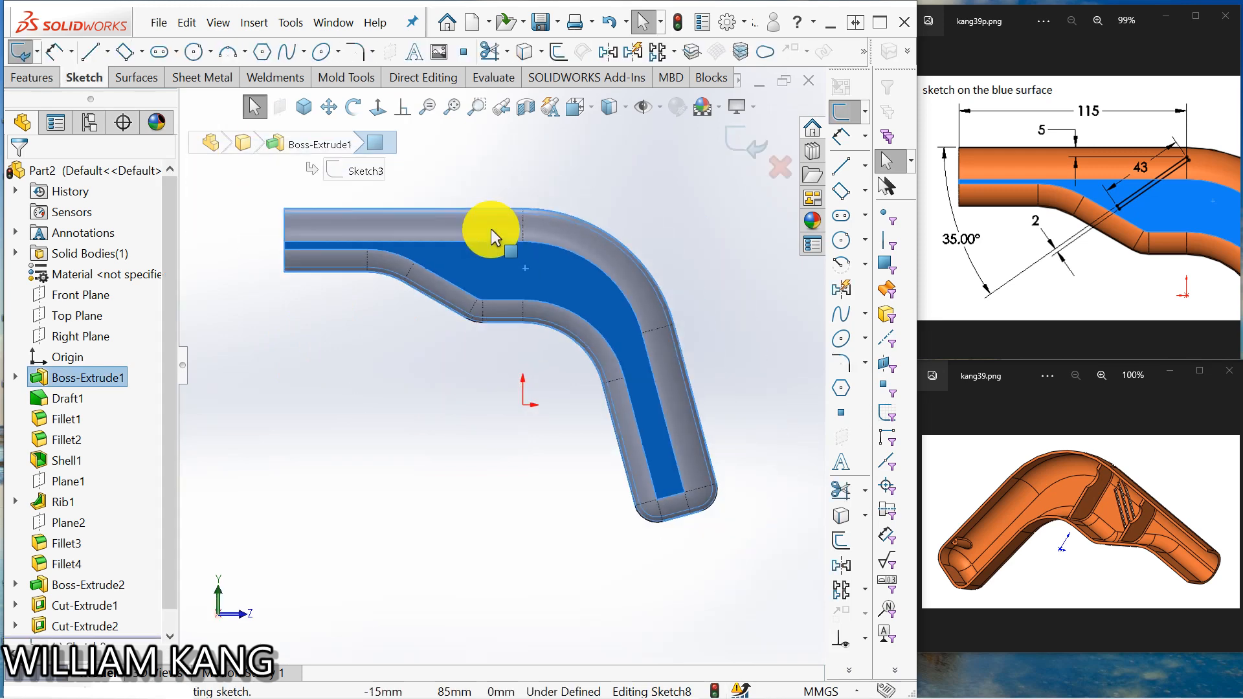
# Step: Sketch a thin three-point corner rectangle about 53 by 6 mm on the flat face, rising at about 43° towards the handle's bend
pyautogui.scroll(1, 438, 220)
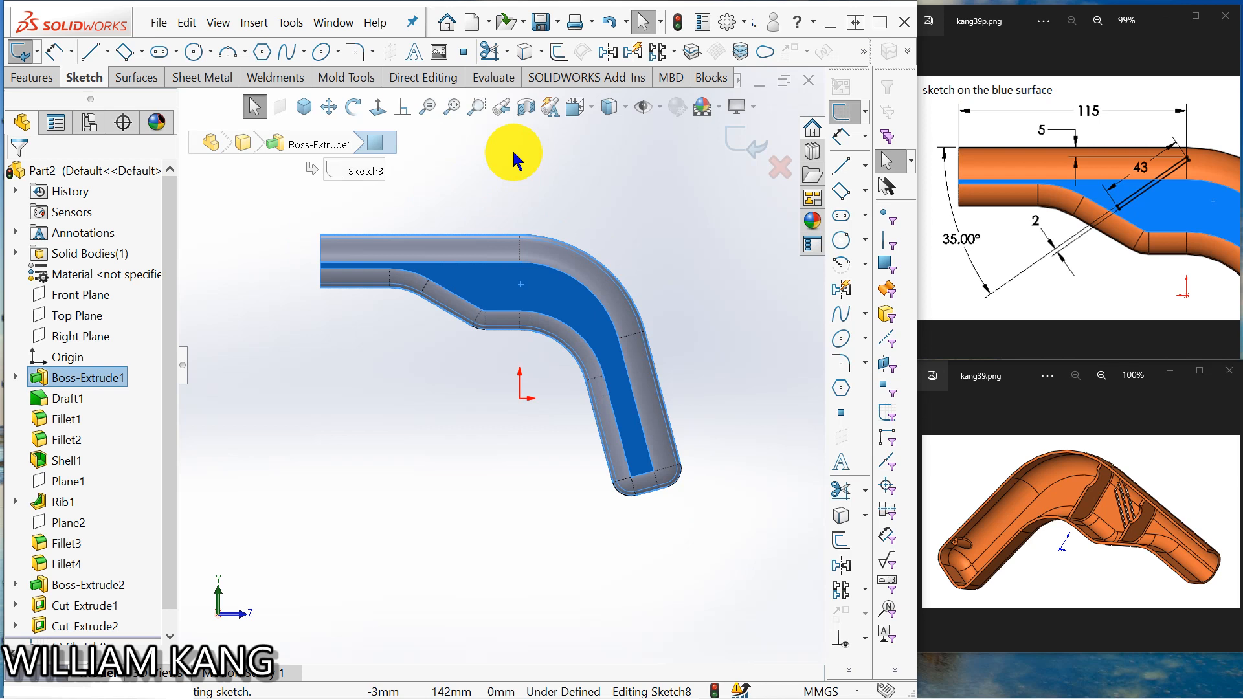
pyautogui.click(840, 187)
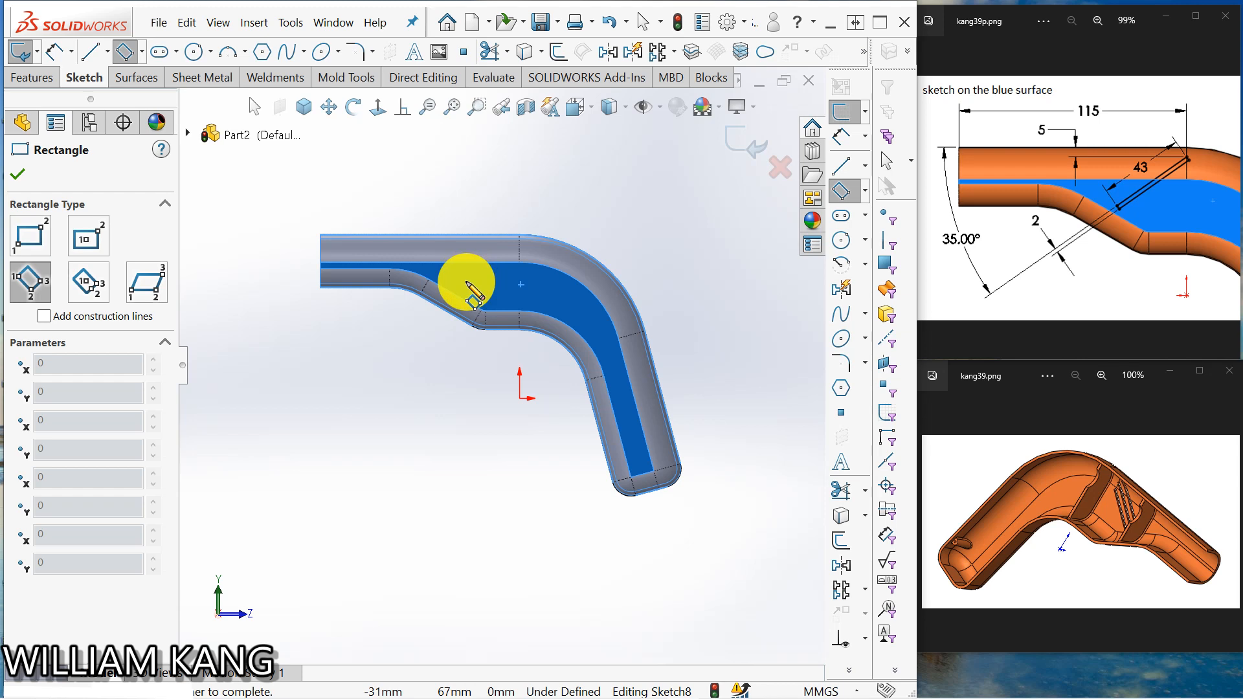
pyautogui.click(467, 282)
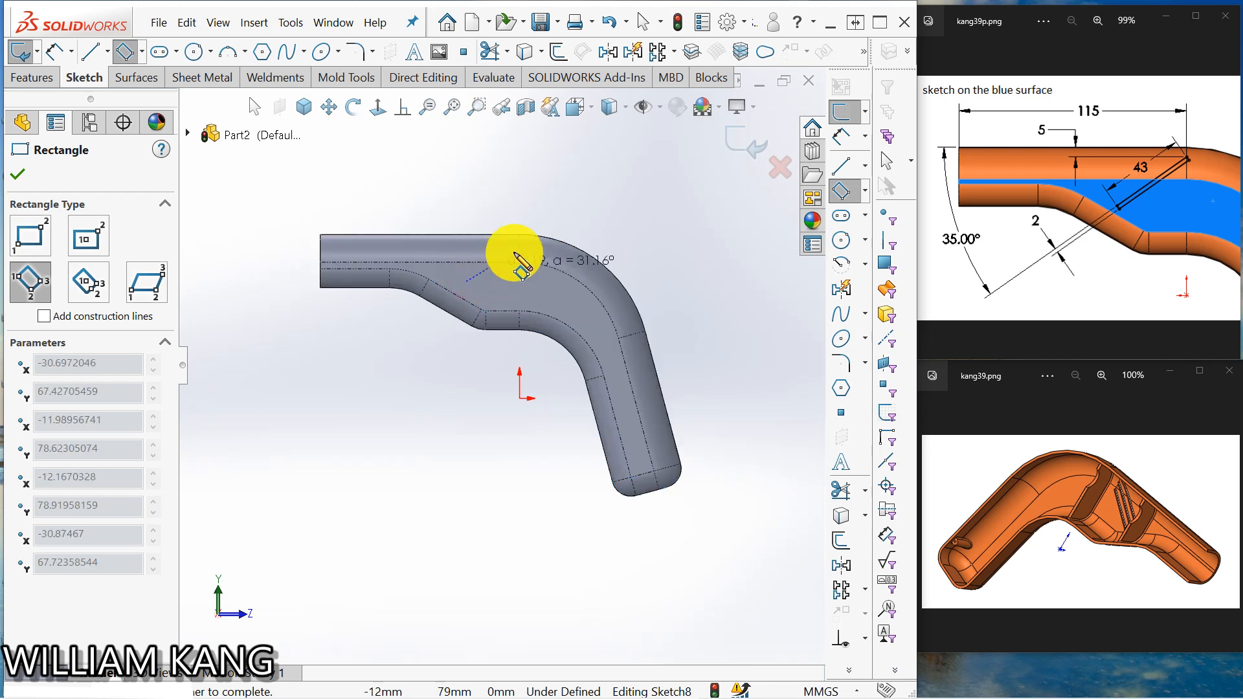
pyautogui.click(533, 220)
pyautogui.click(532, 222)
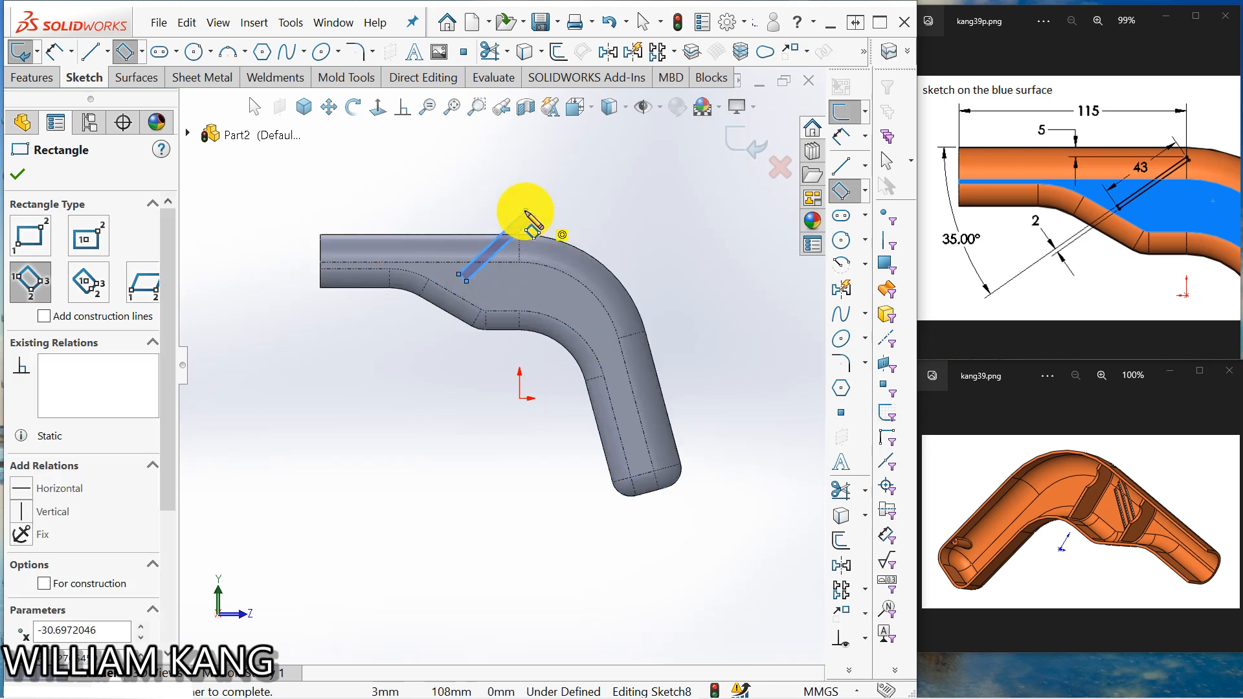
pyautogui.press('Escape')
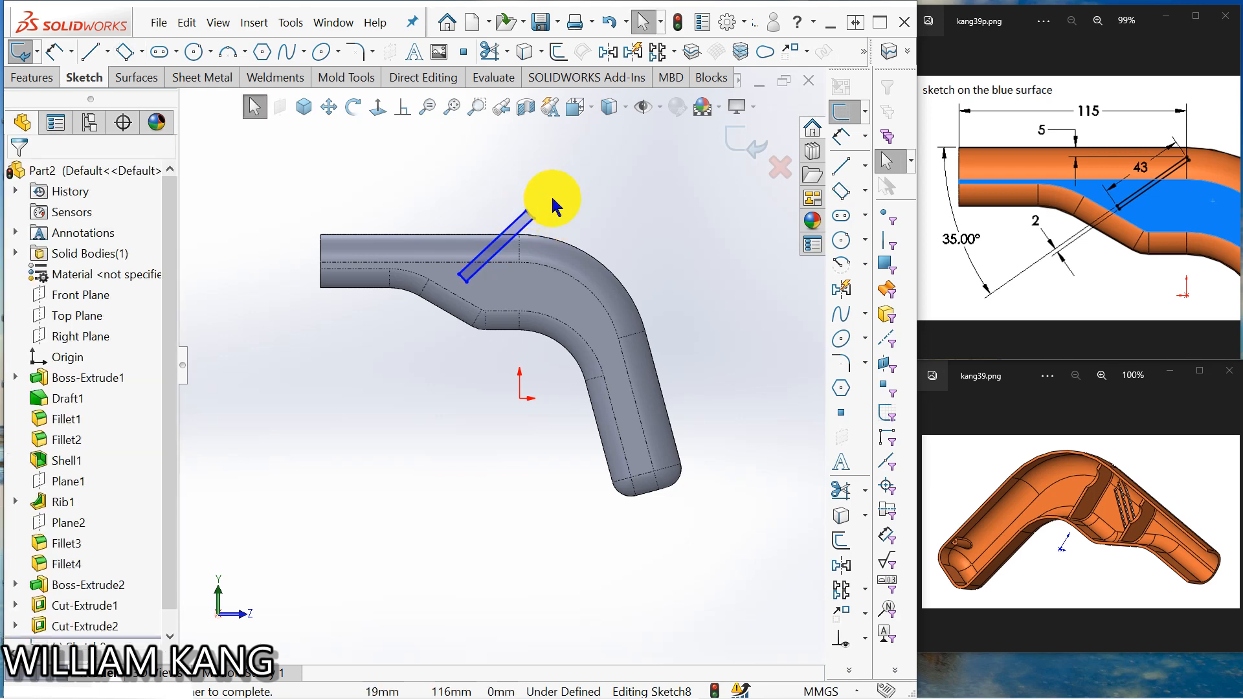
# Step: Dimension the short upper end of the angled rectangle as 2 mm
pyautogui.click(843, 148)
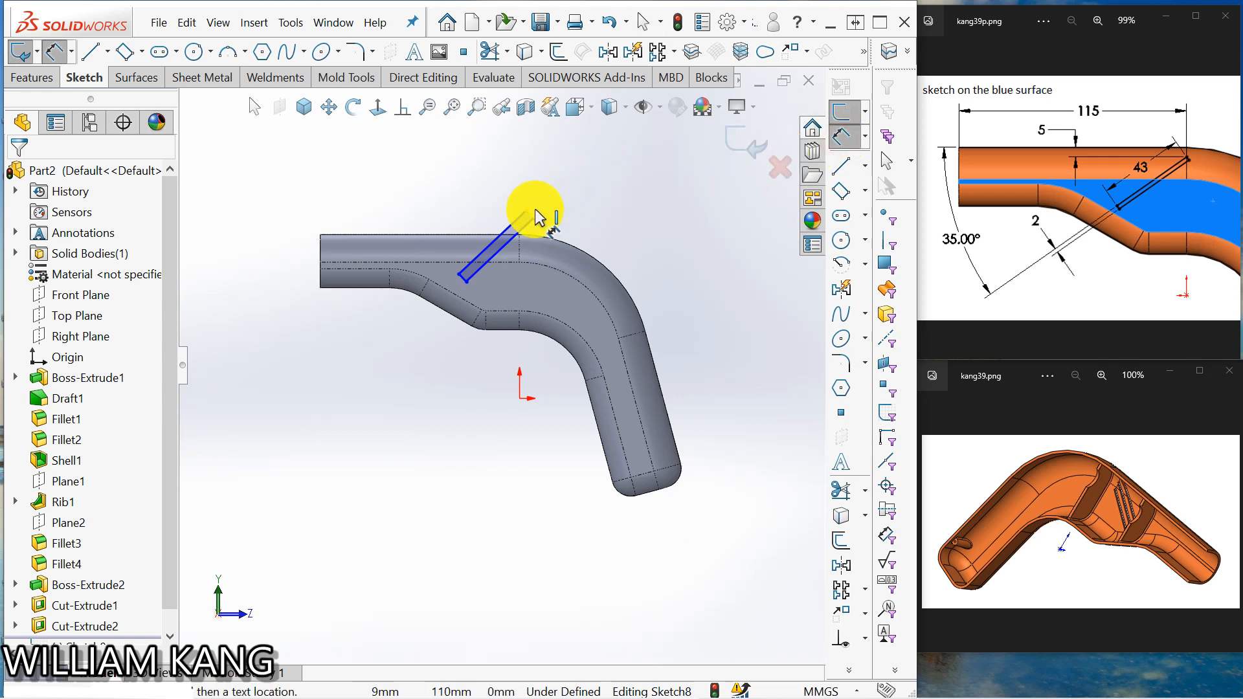
pyautogui.scroll(-5, 530, 220)
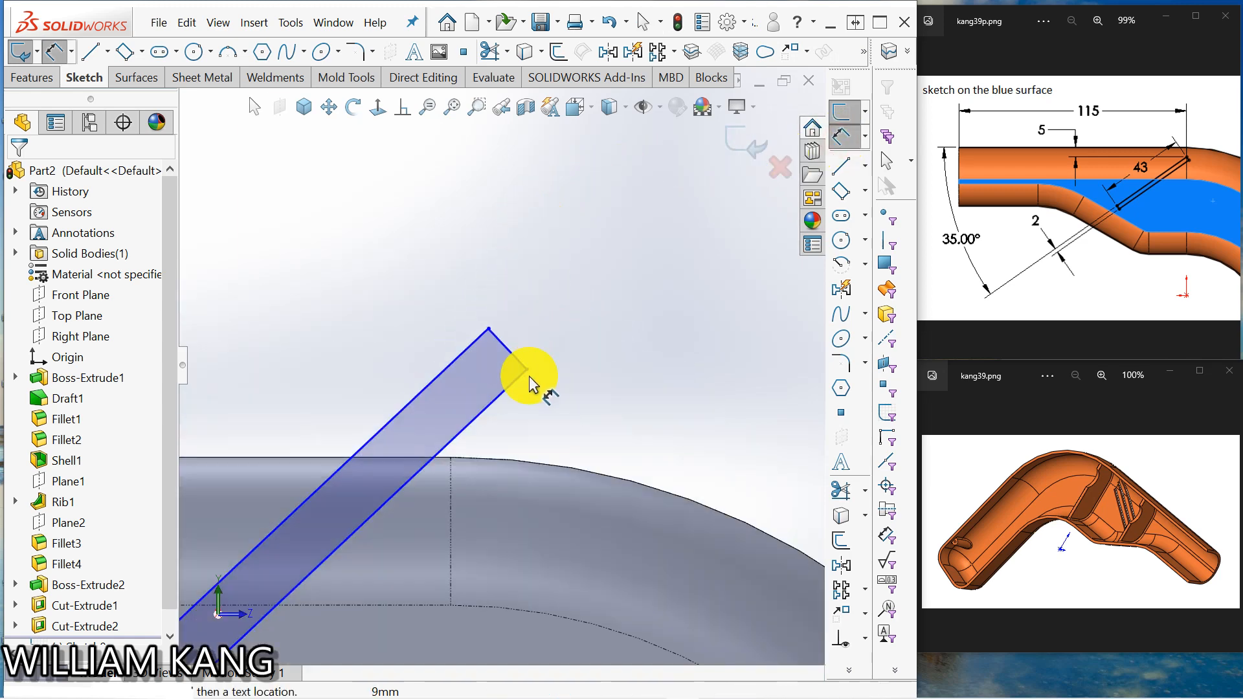
pyautogui.click(517, 358)
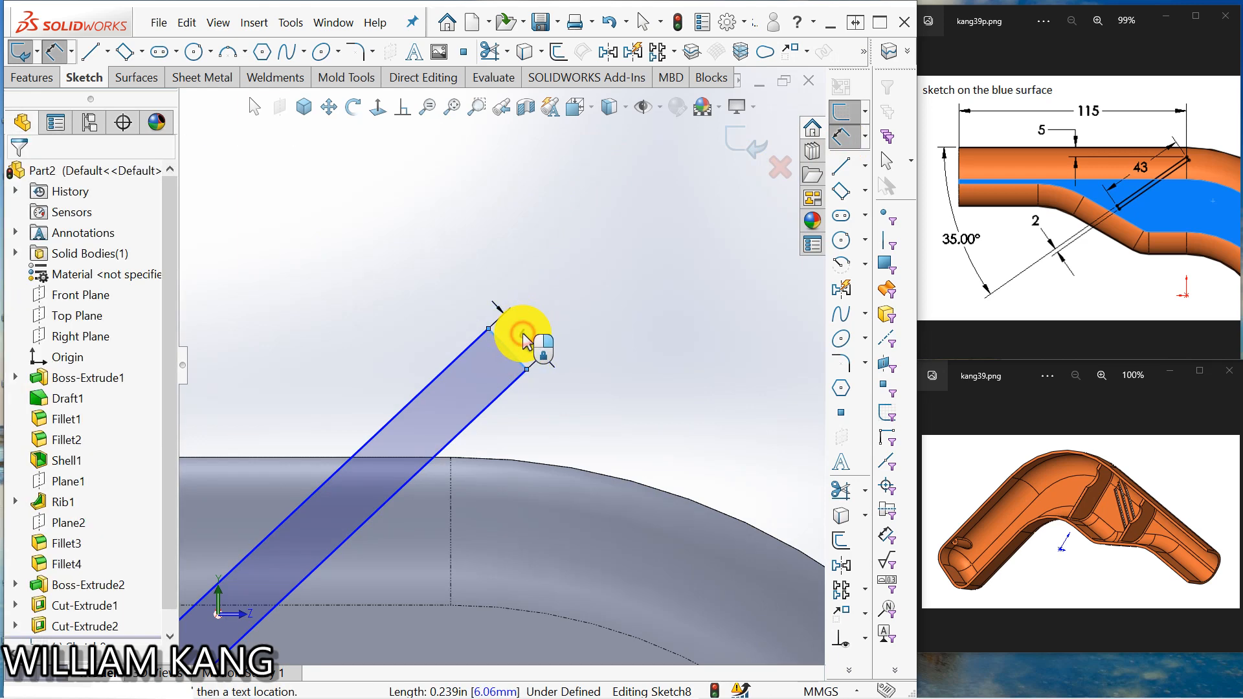
pyautogui.click(524, 341)
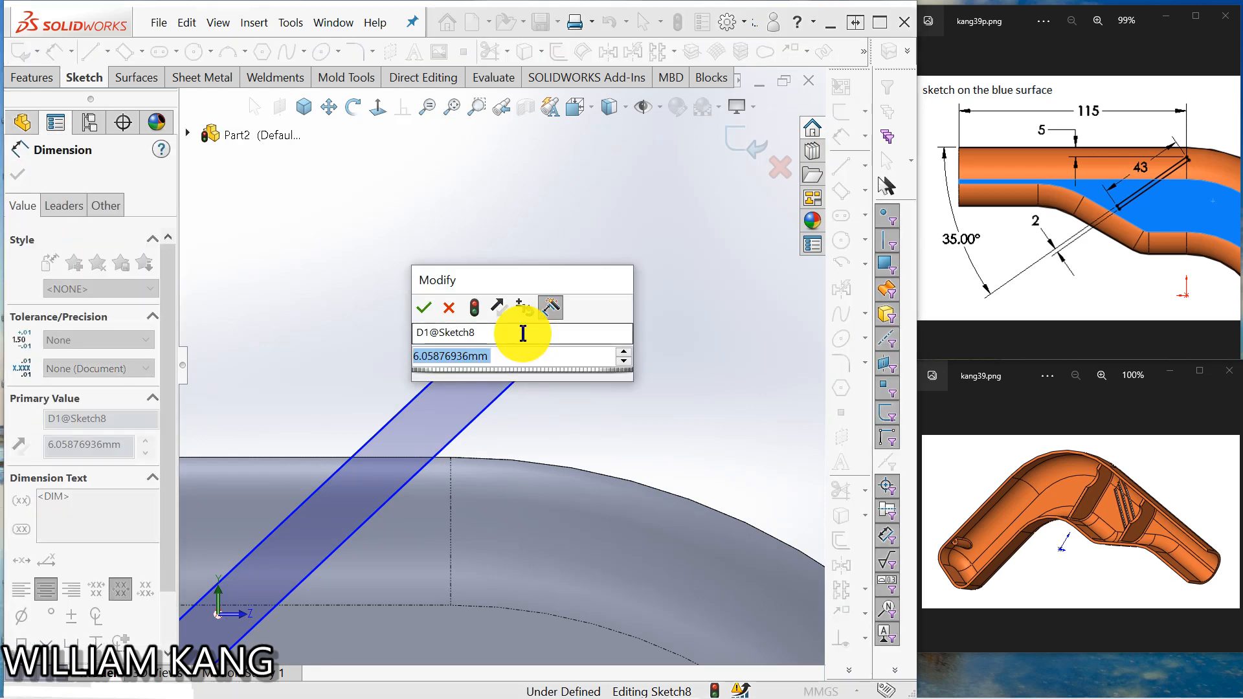
pyautogui.write('2')
pyautogui.press('Return')
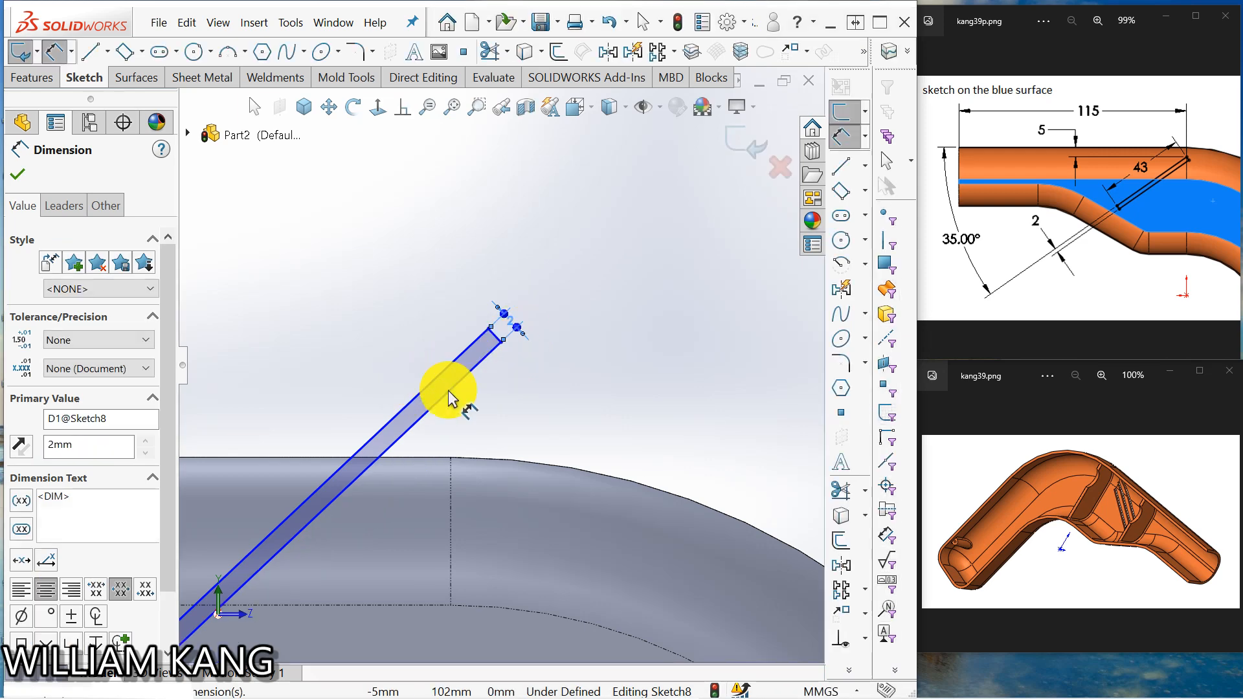
# Step: Dimension the long side of the angled rectangle as 43 mm
pyautogui.scroll(2, 448, 398)
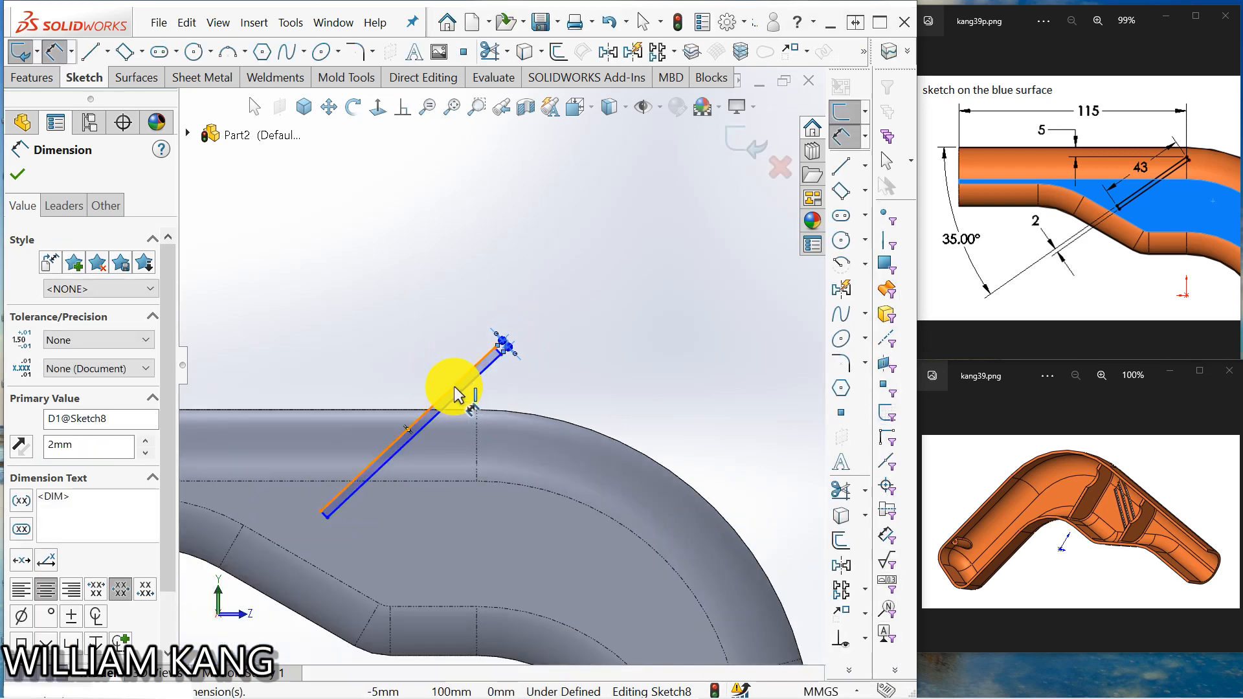
pyautogui.click(455, 388)
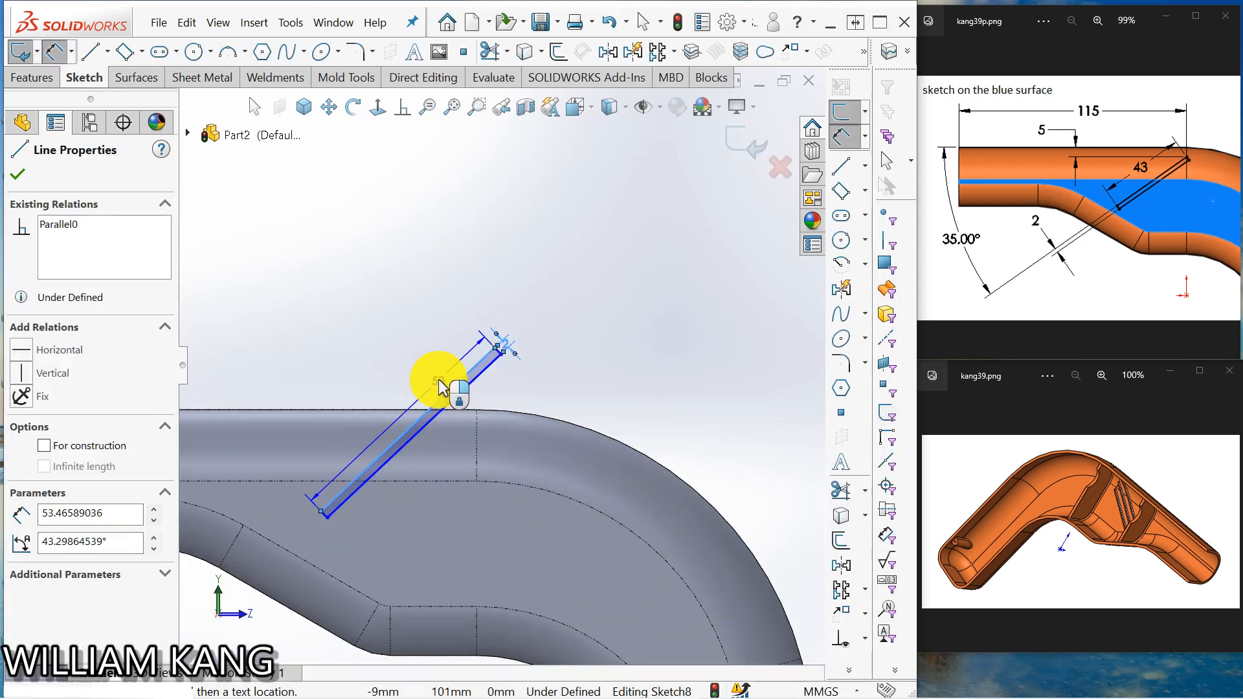
pyautogui.click(436, 380)
pyautogui.write('43')
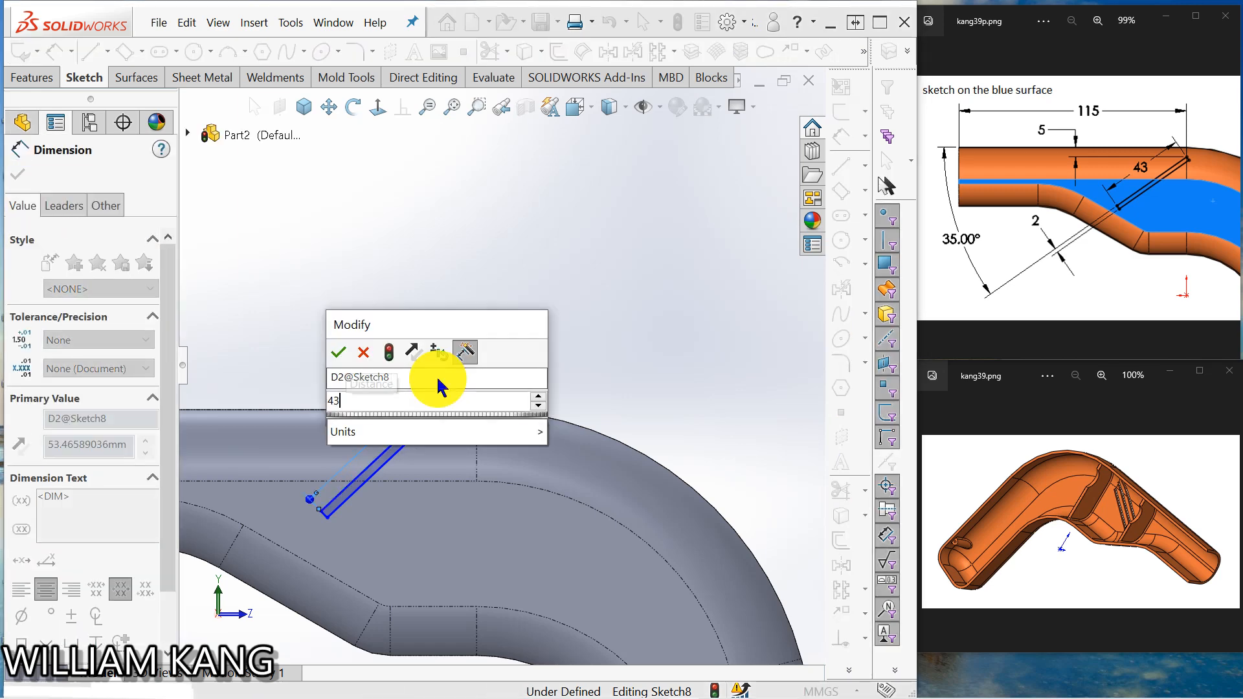
pyautogui.press('Return')
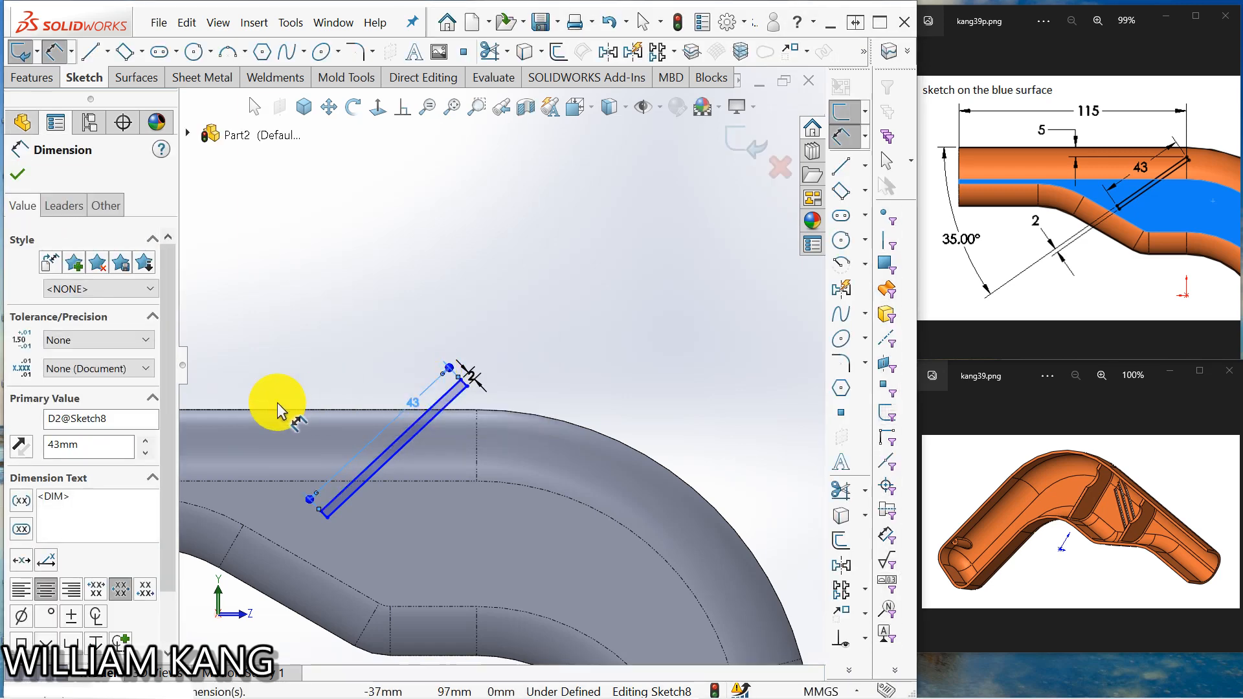
pyautogui.press('Escape')
# Step: Move the angled rectangle inside the handle outline, with its upper end near the start of the outer bend
pyautogui.scroll(4, 333, 438)
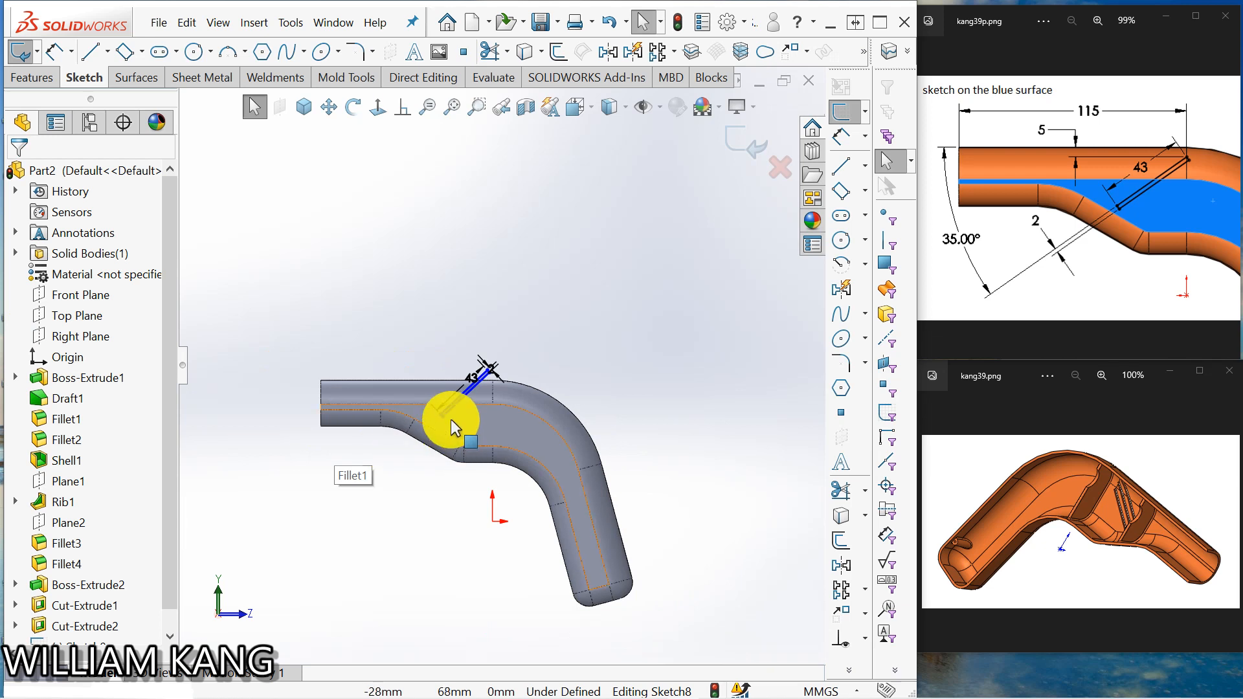
pyautogui.scroll(-3, 427, 424)
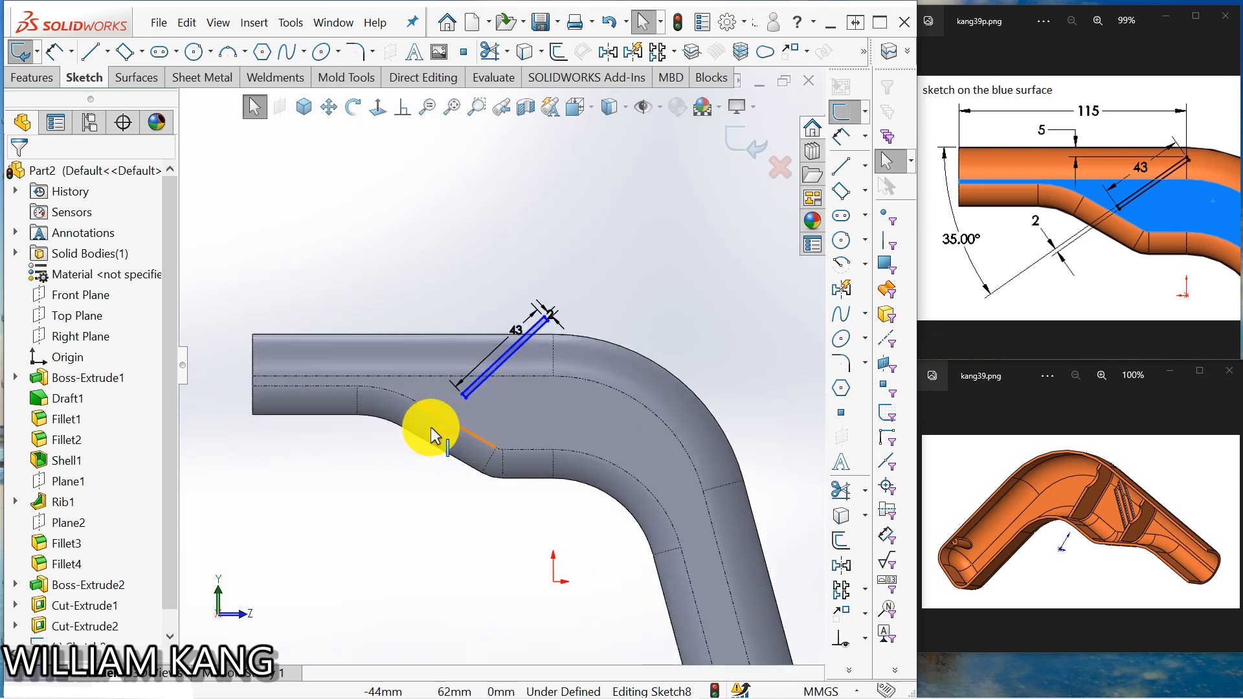
pyautogui.moveTo(466, 398); pyautogui.dragTo(452, 408)
pyautogui.click(707, 316)
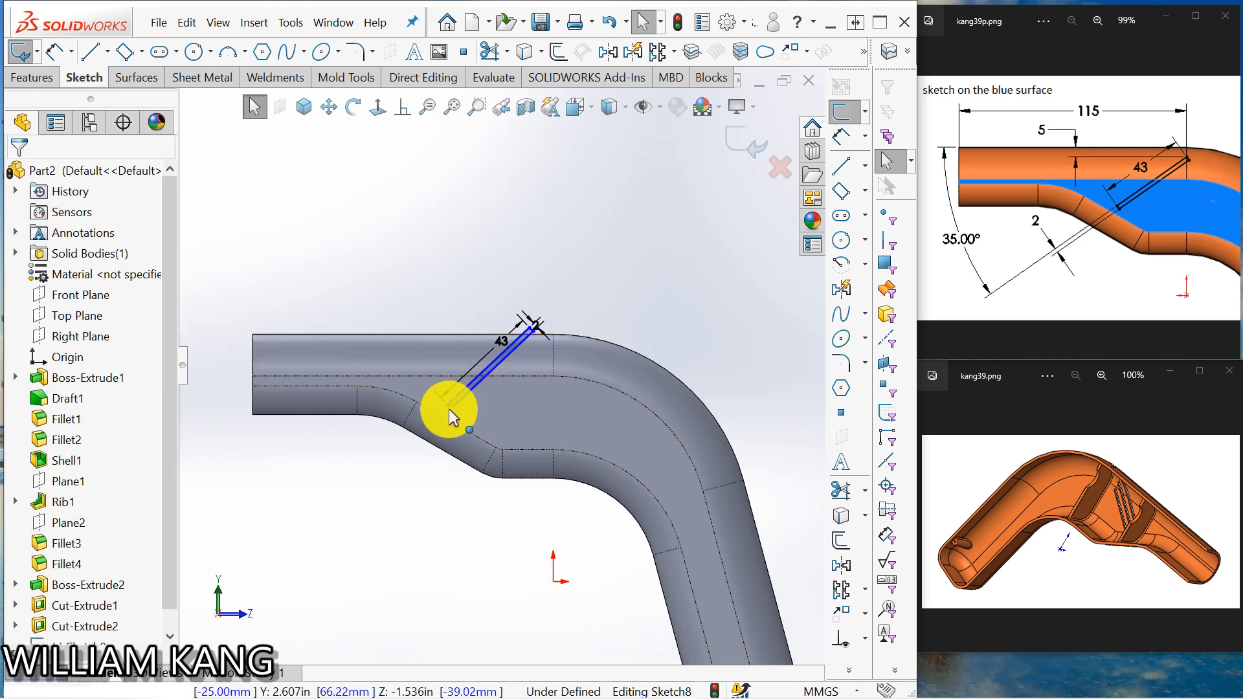
pyautogui.moveTo(450, 411)
pyautogui.mouseDown()
pyautogui.moveTo(499, 422)
pyautogui.moveTo(490, 435)
pyautogui.moveTo(487, 425)
pyautogui.mouseUp()
pyautogui.click(721, 297)
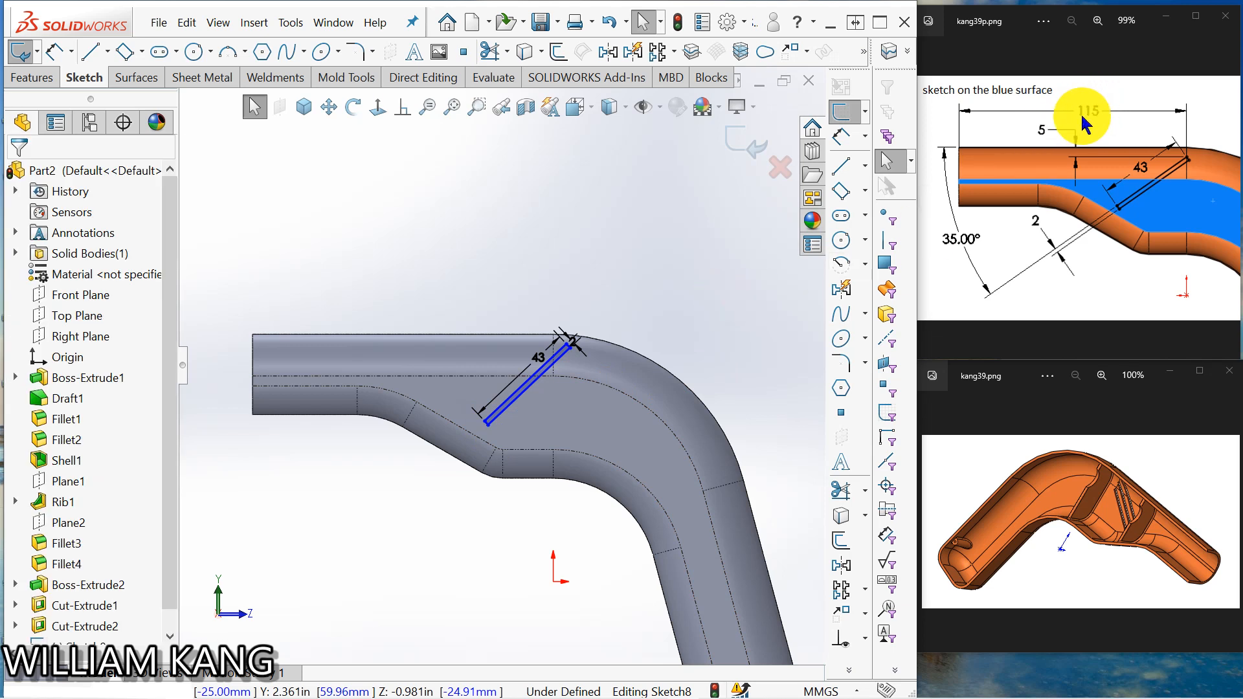
# Step: Dimension the horizontal distance from the upper corner of the handle's straight end to the rectangle's upper end corner as 115 mm
pyautogui.click(841, 136)
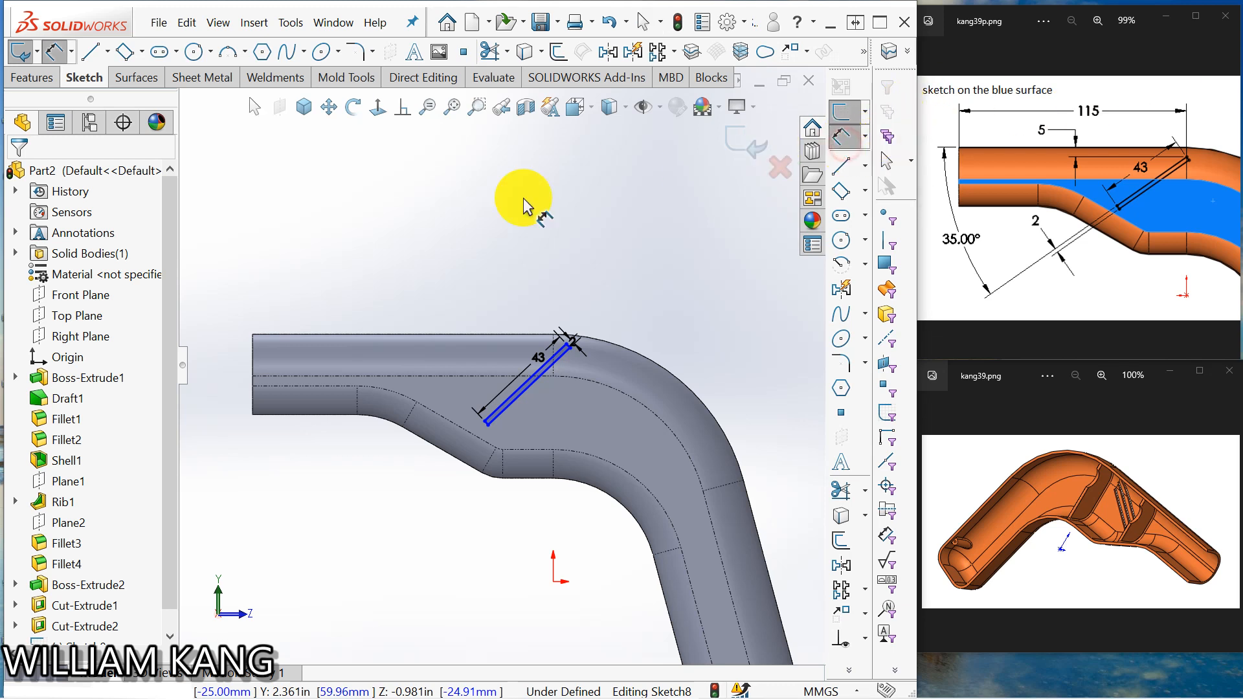
pyautogui.click(254, 335)
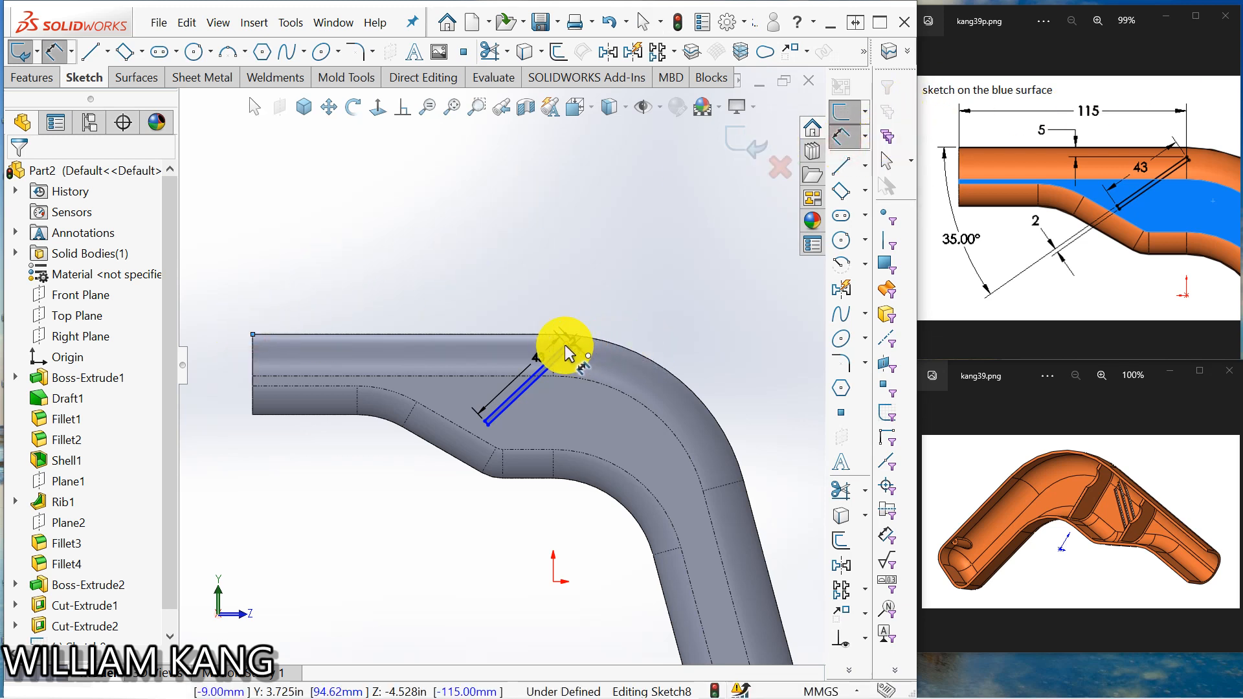
pyautogui.click(567, 344)
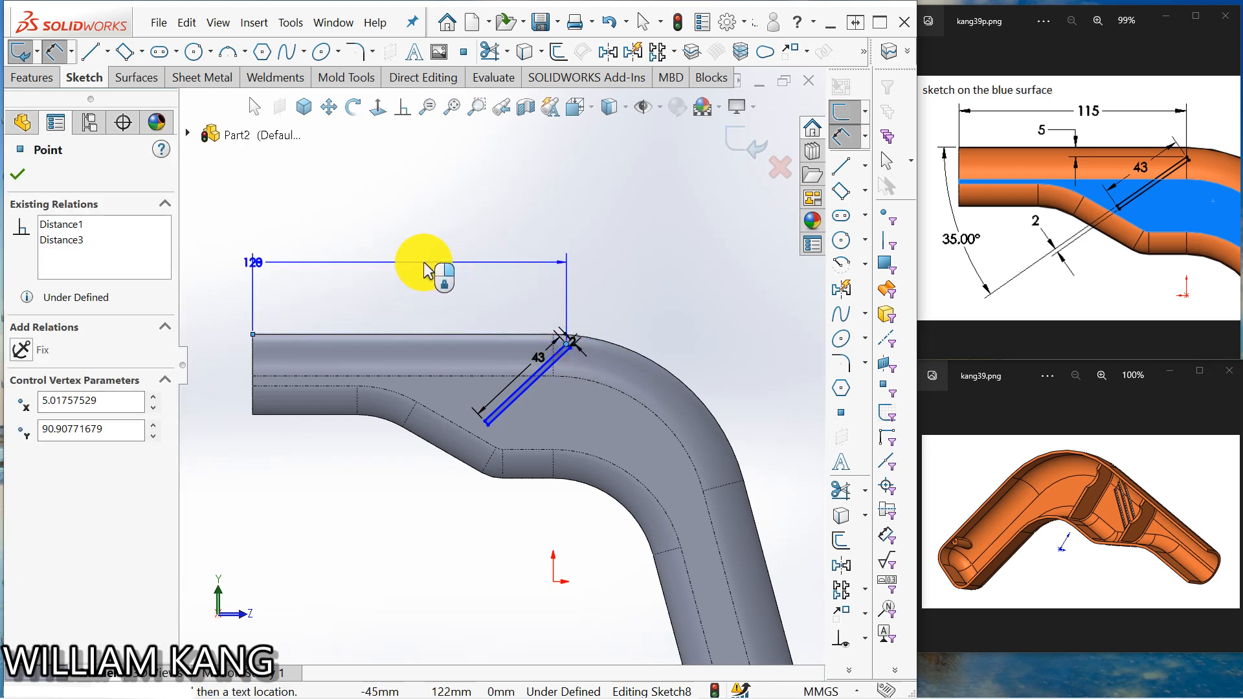
pyautogui.click(414, 262)
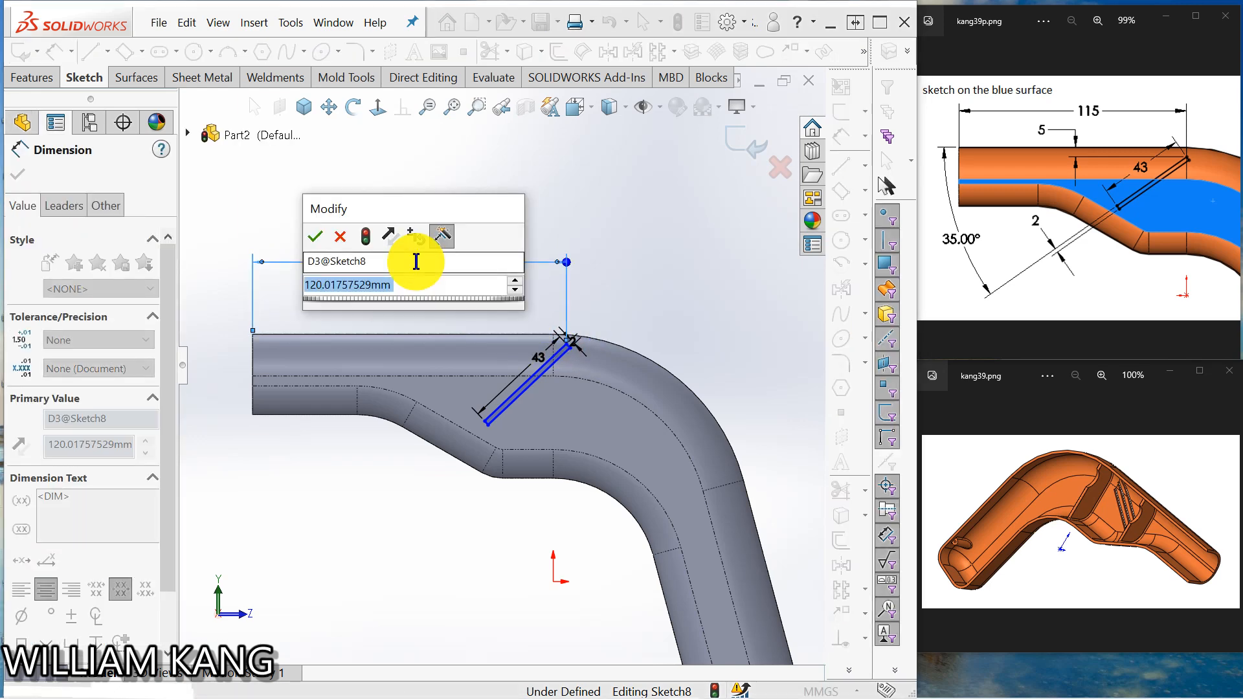
pyautogui.write('115')
pyautogui.press('Return')
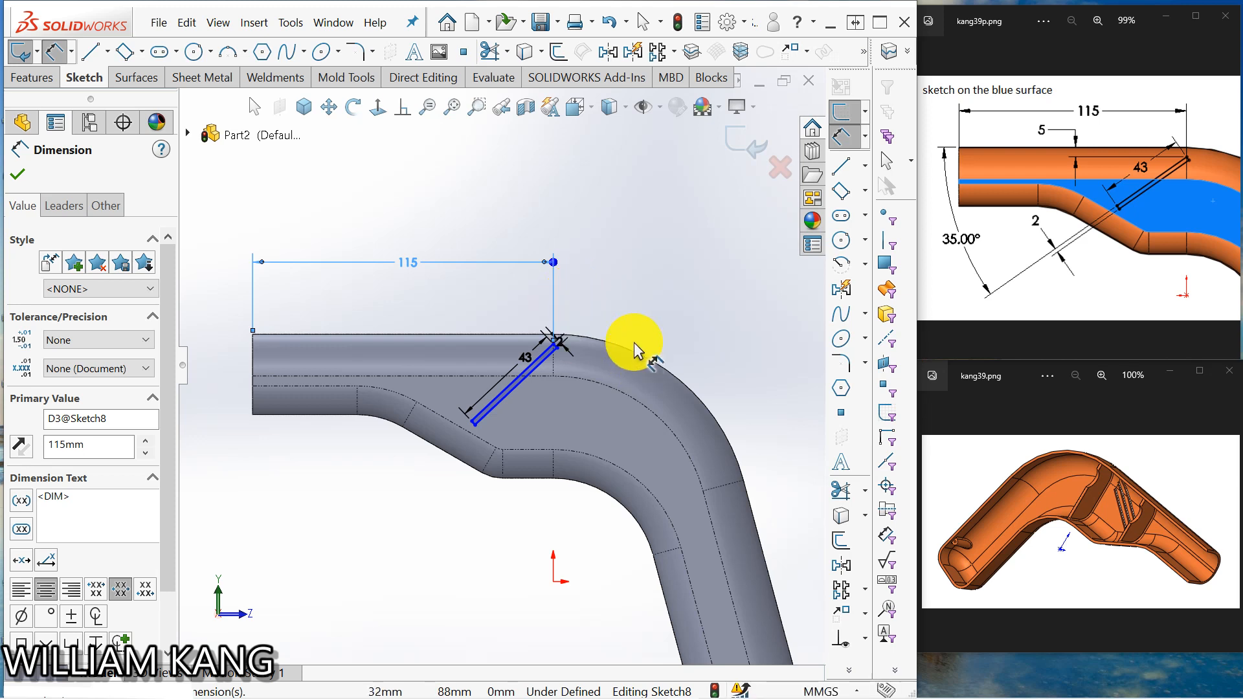
# Step: Dimension the vertical distance from the handle's straight upper edge to the rectangle's upper end corner as 5 mm
pyautogui.scroll(-2, 507, 339)
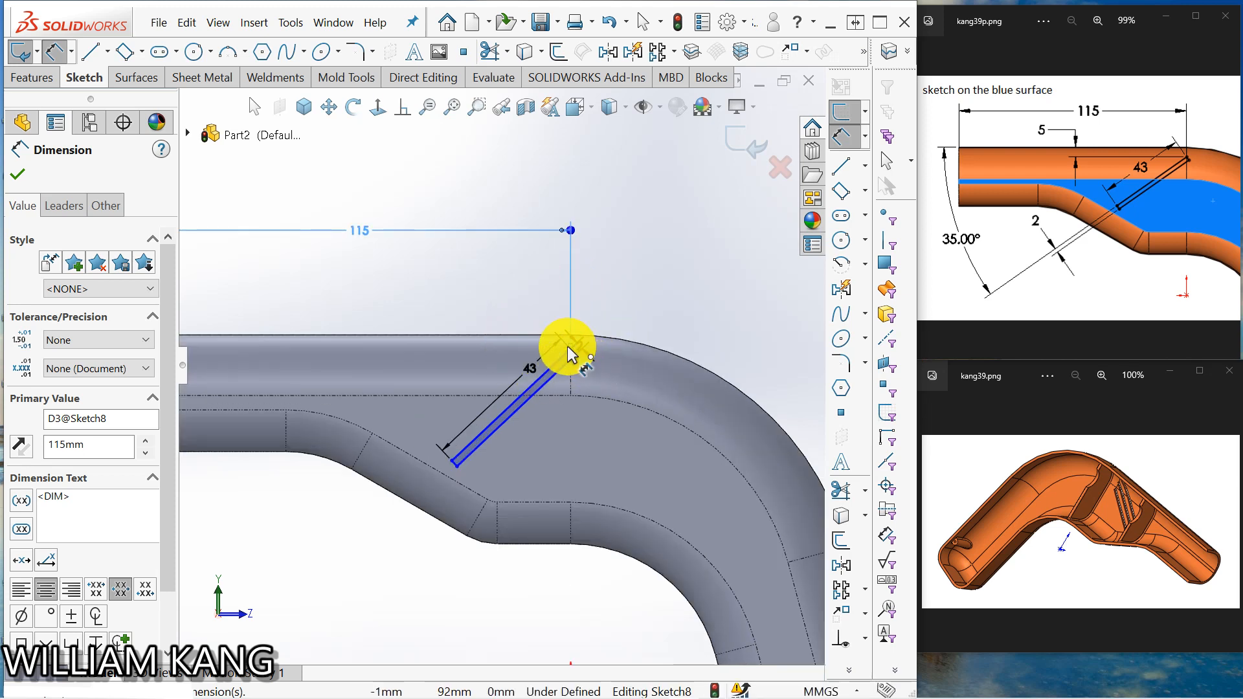
pyautogui.click(406, 335)
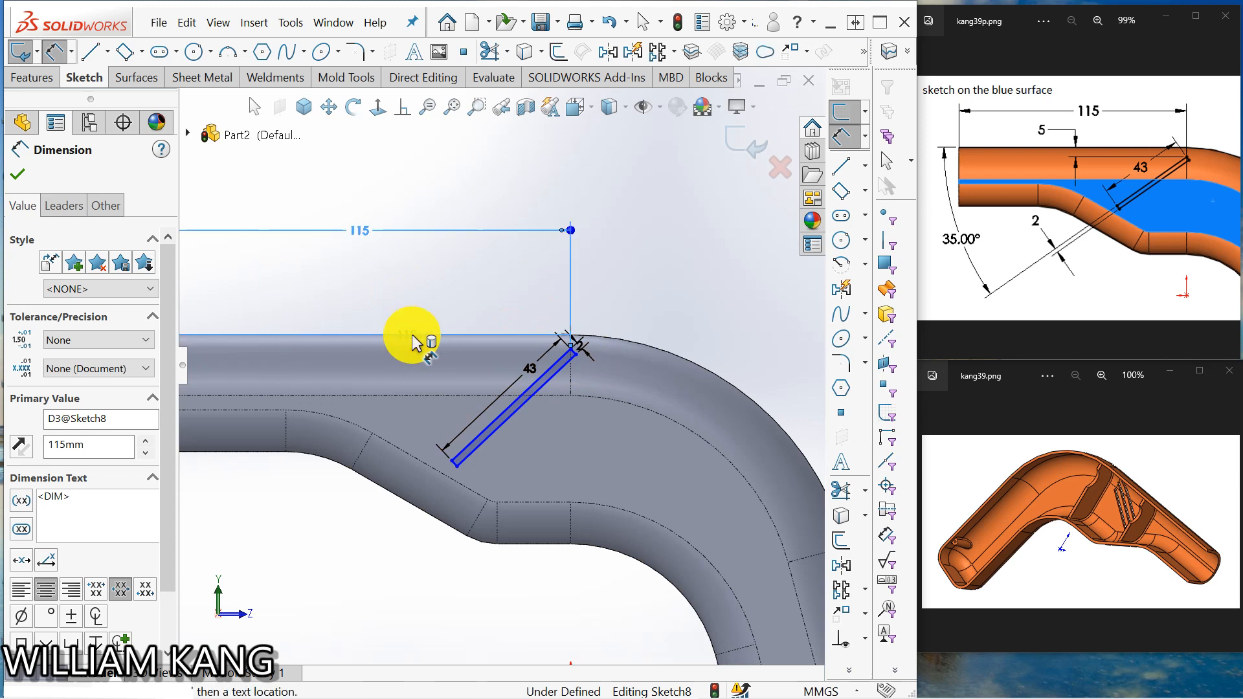
pyautogui.click(572, 355)
pyautogui.click(471, 346)
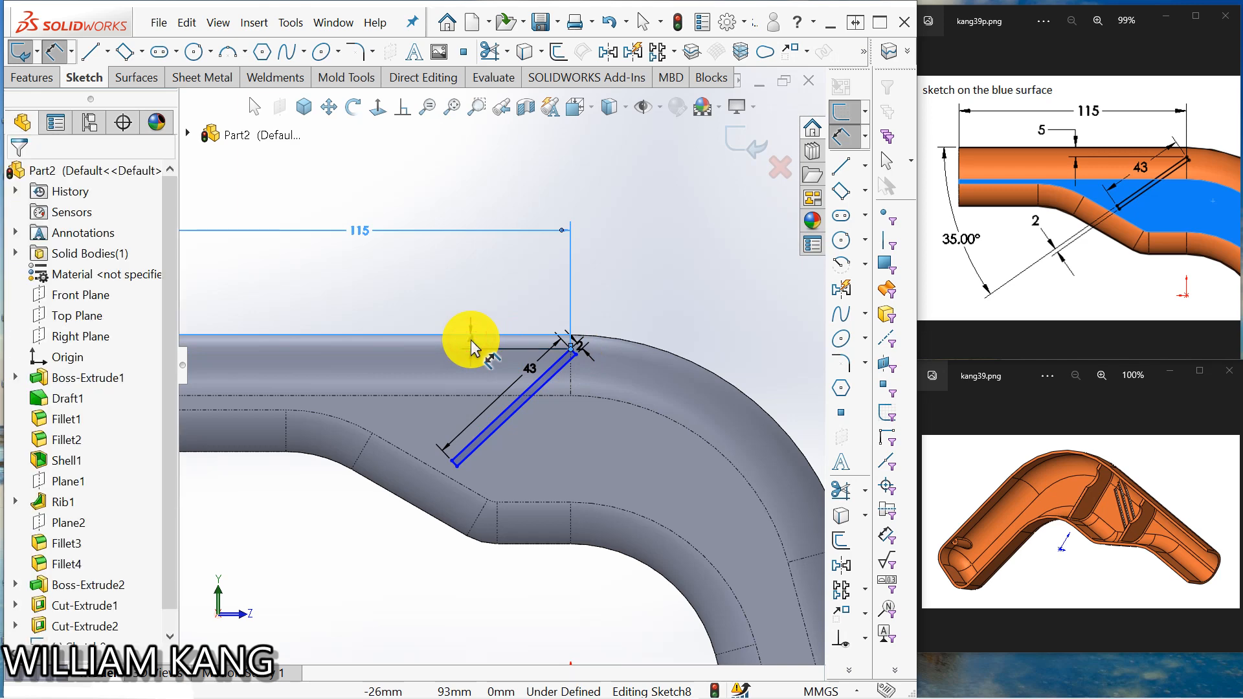
pyautogui.write('2')
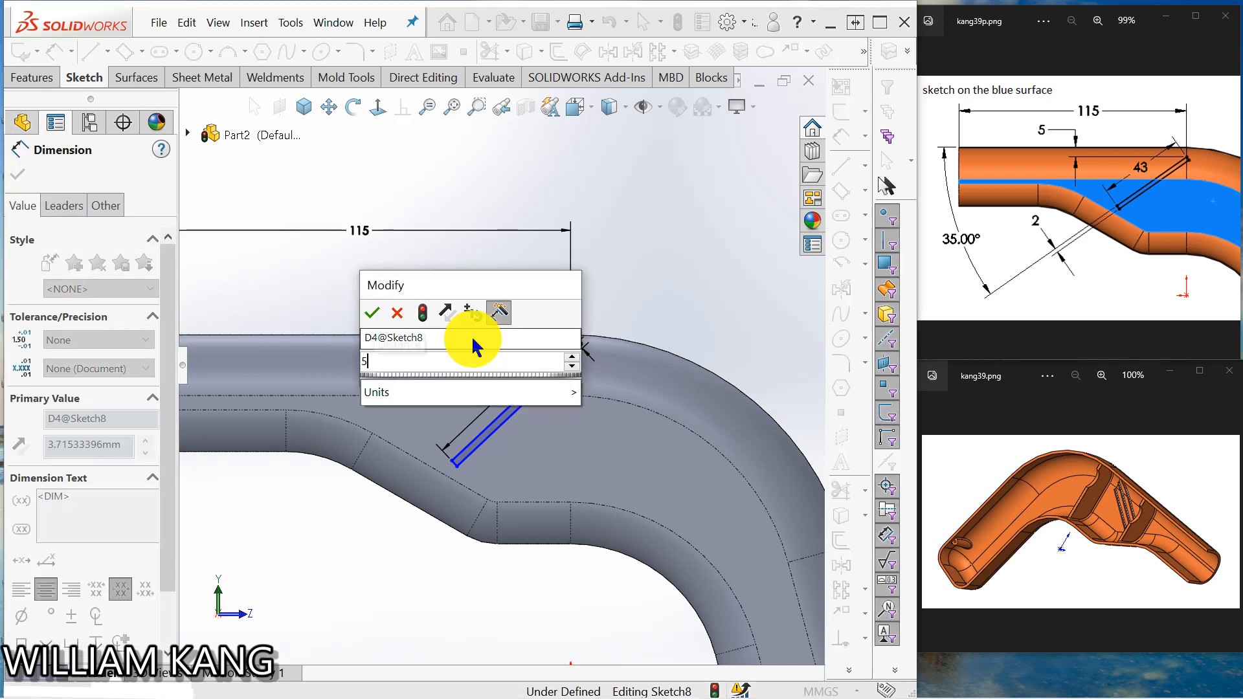
pyautogui.press('Return')
pyautogui.click(618, 303)
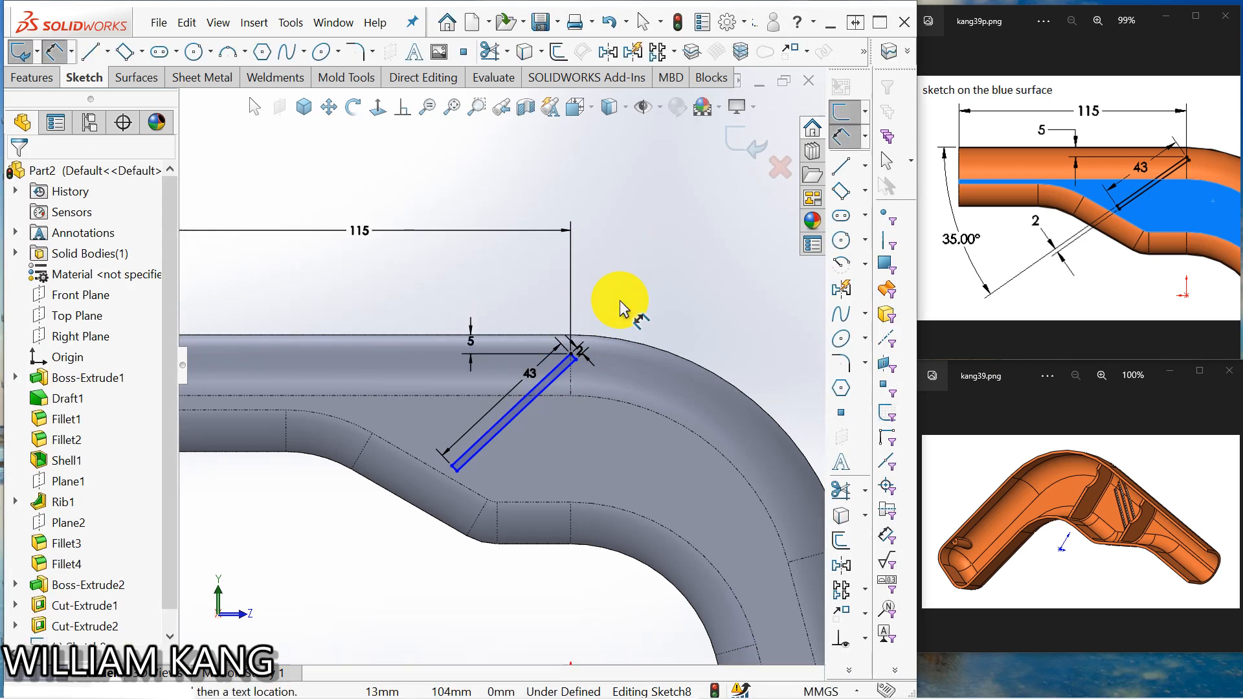
pyautogui.press('Escape')
# Step: Dimension the angle between the handle's straight upper edge and the rectangle's long side as 35°
pyautogui.scroll(4, 355, 350)
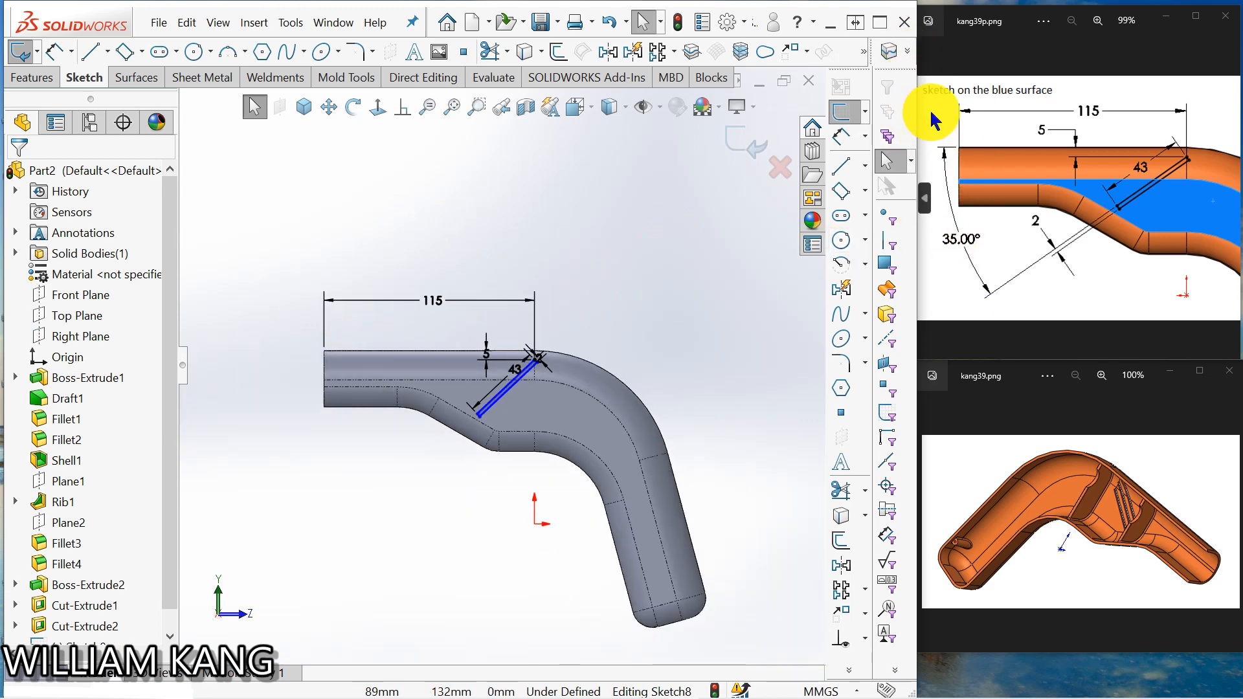
pyautogui.click(853, 140)
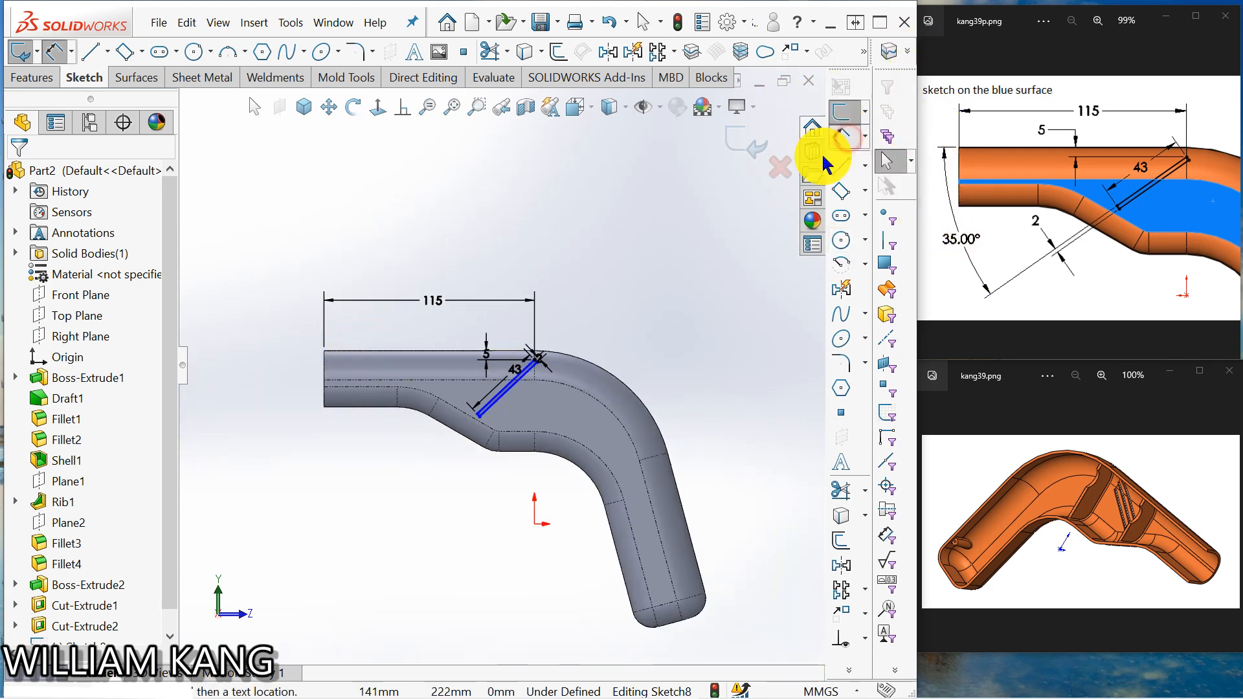
pyautogui.click(413, 351)
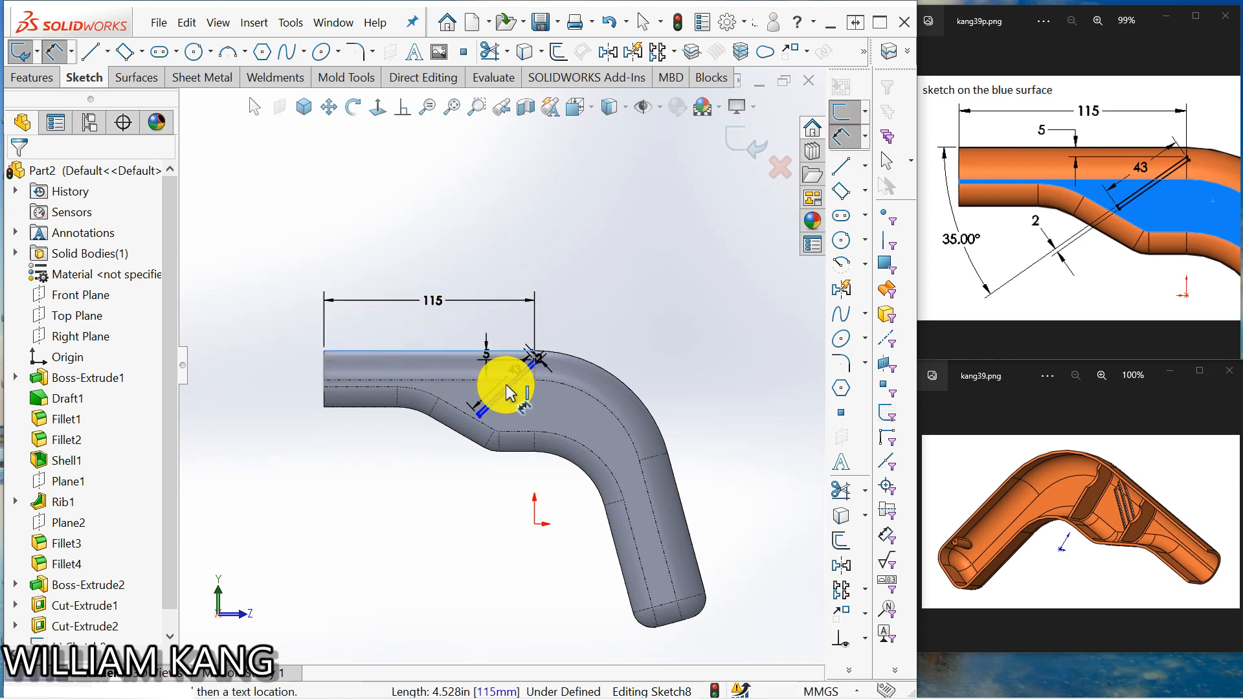
pyautogui.click(500, 398)
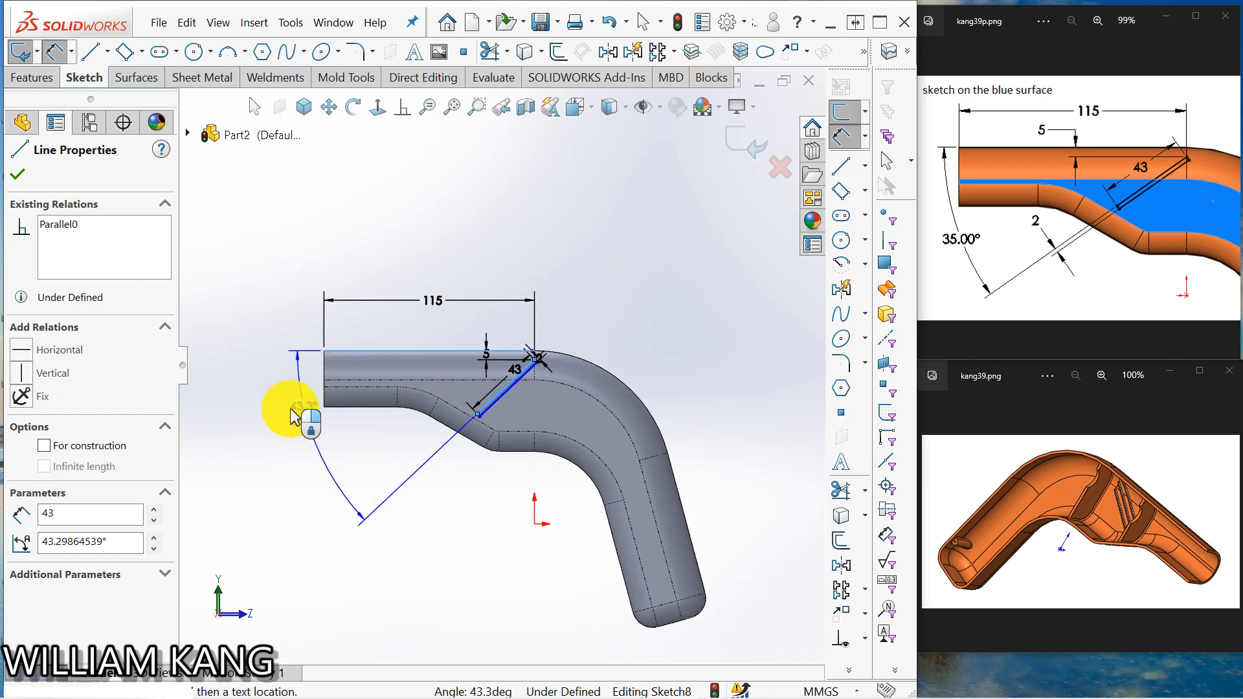
pyautogui.click(299, 437)
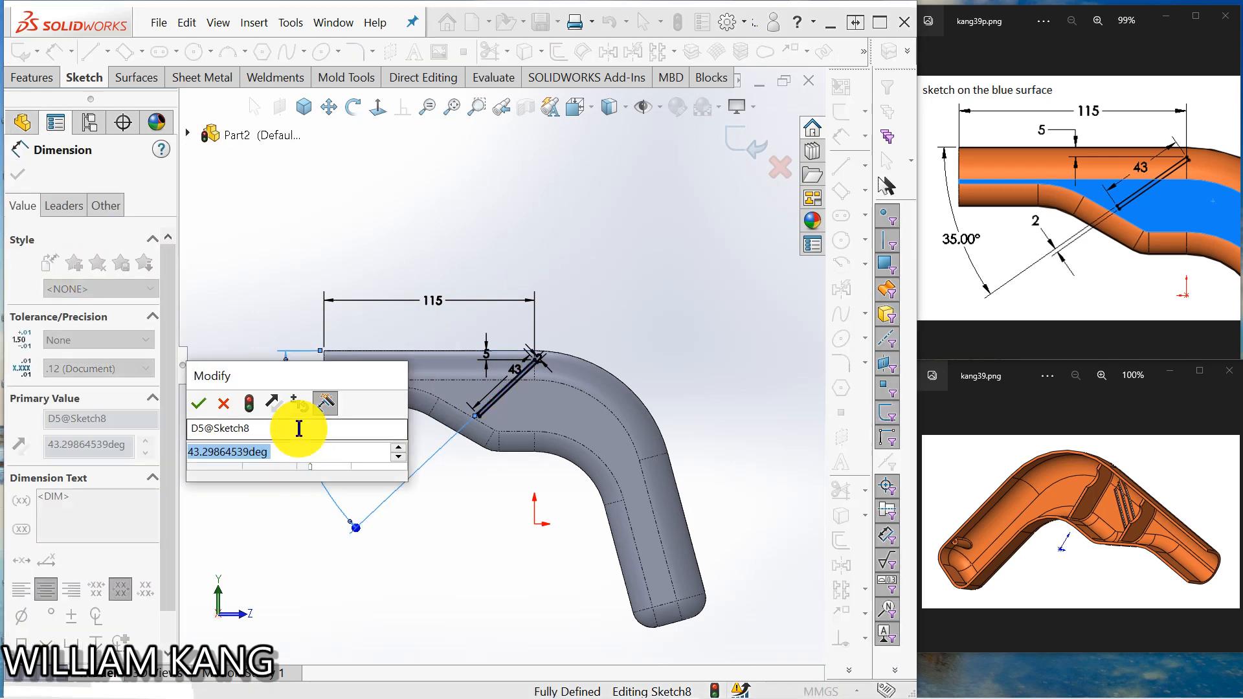
pyautogui.write('35')
pyautogui.press('Return')
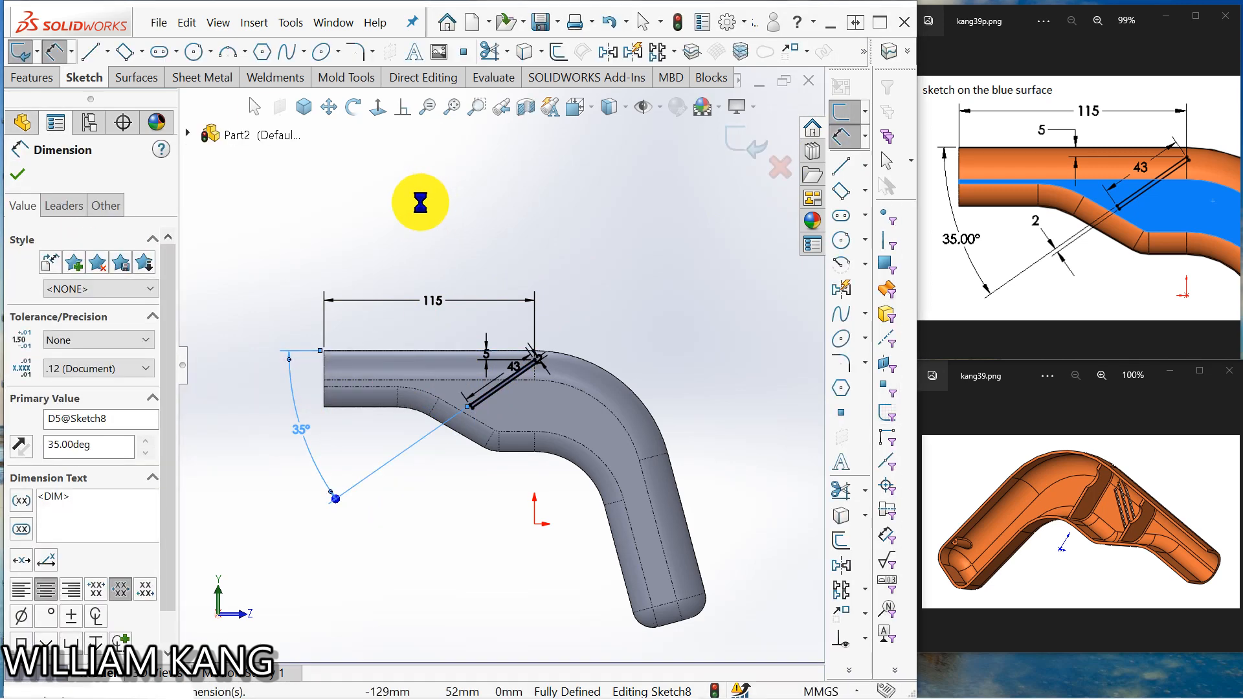
pyautogui.click(404, 214)
pyautogui.press('Escape')
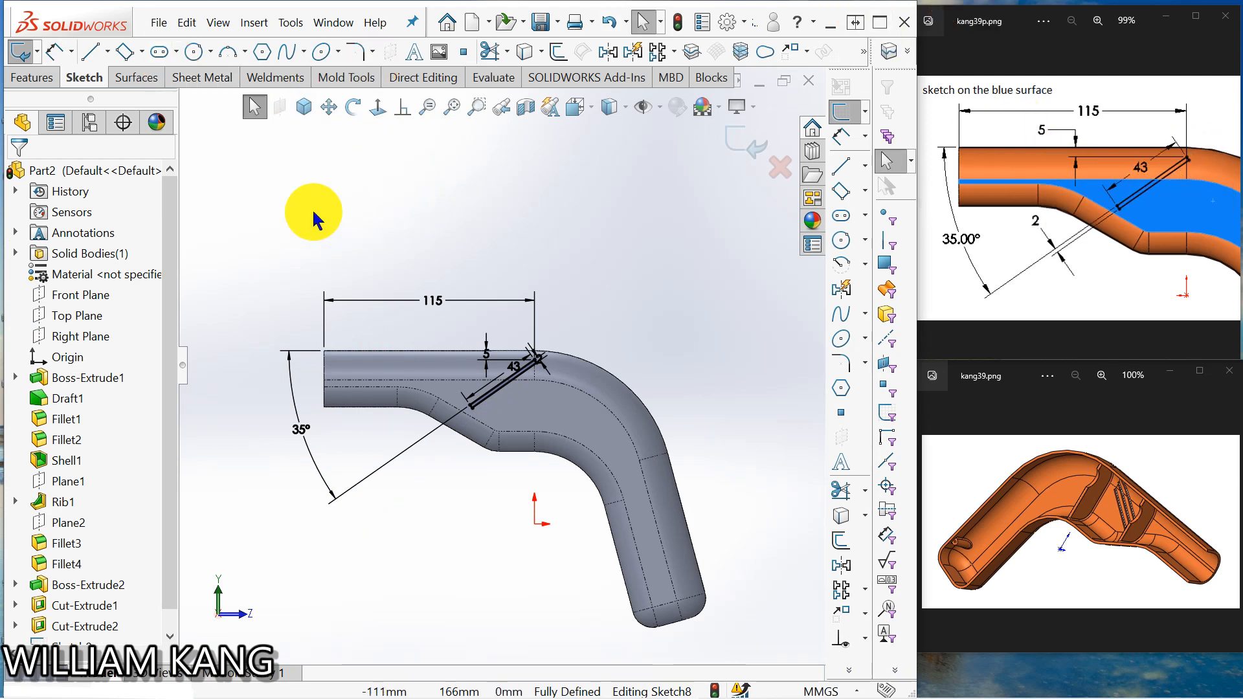
# Step: Cut-extrude the angled slot sketch to a blind depth of 12 mm from the sketch plane
pyautogui.click(40, 79)
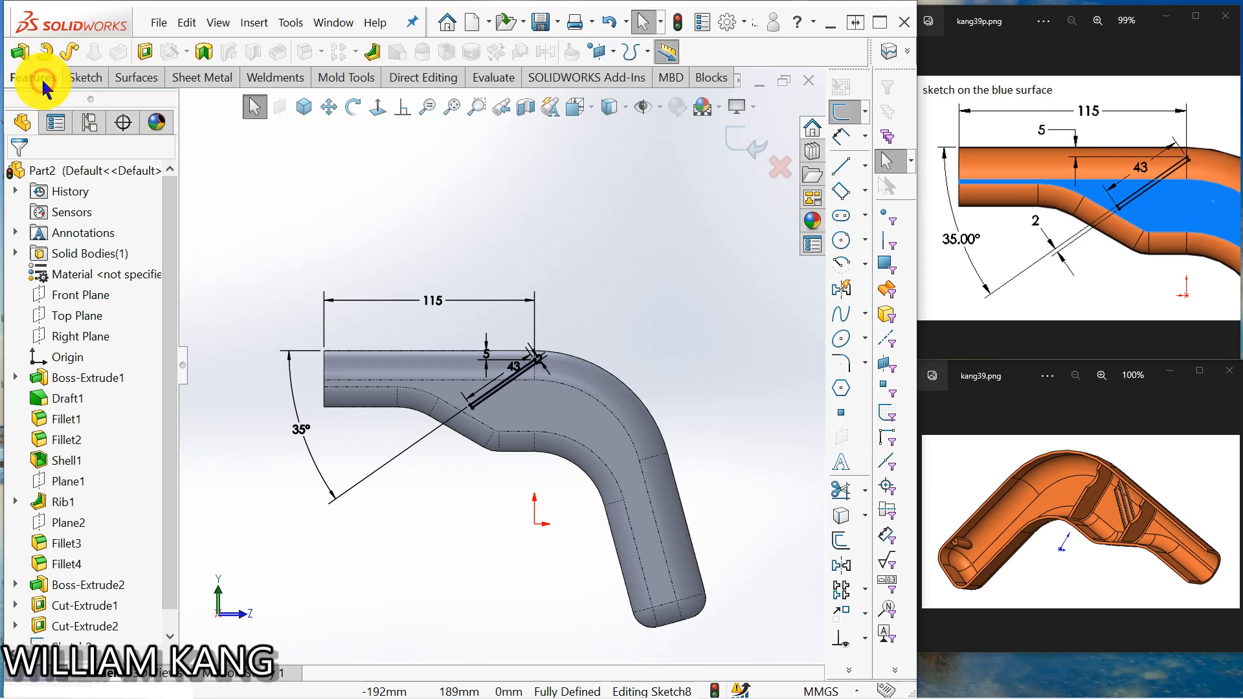
pyautogui.click(143, 53)
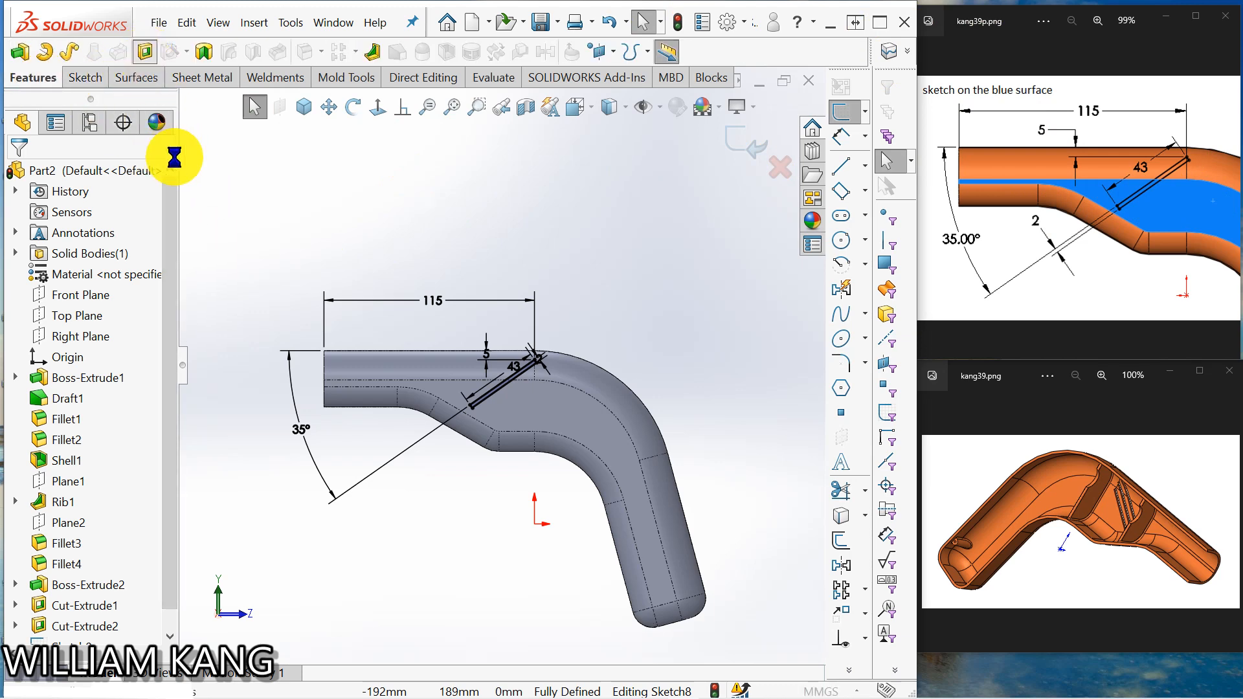
pyautogui.moveTo(252, 244)
pyautogui.mouseDown(button='middle')
pyautogui.moveTo(446, 202)
pyautogui.moveTo(435, 235)
pyautogui.moveTo(477, 200)
pyautogui.moveTo(458, 243)
pyautogui.moveTo(483, 172)
pyautogui.moveTo(349, 300)
pyautogui.moveTo(370, 327)
pyautogui.moveTo(421, 278)
pyautogui.moveTo(396, 319)
pyautogui.moveTo(477, 328)
pyautogui.moveTo(404, 354)
pyautogui.moveTo(485, 222)
pyautogui.moveTo(468, 265)
pyautogui.mouseUp(button='middle')
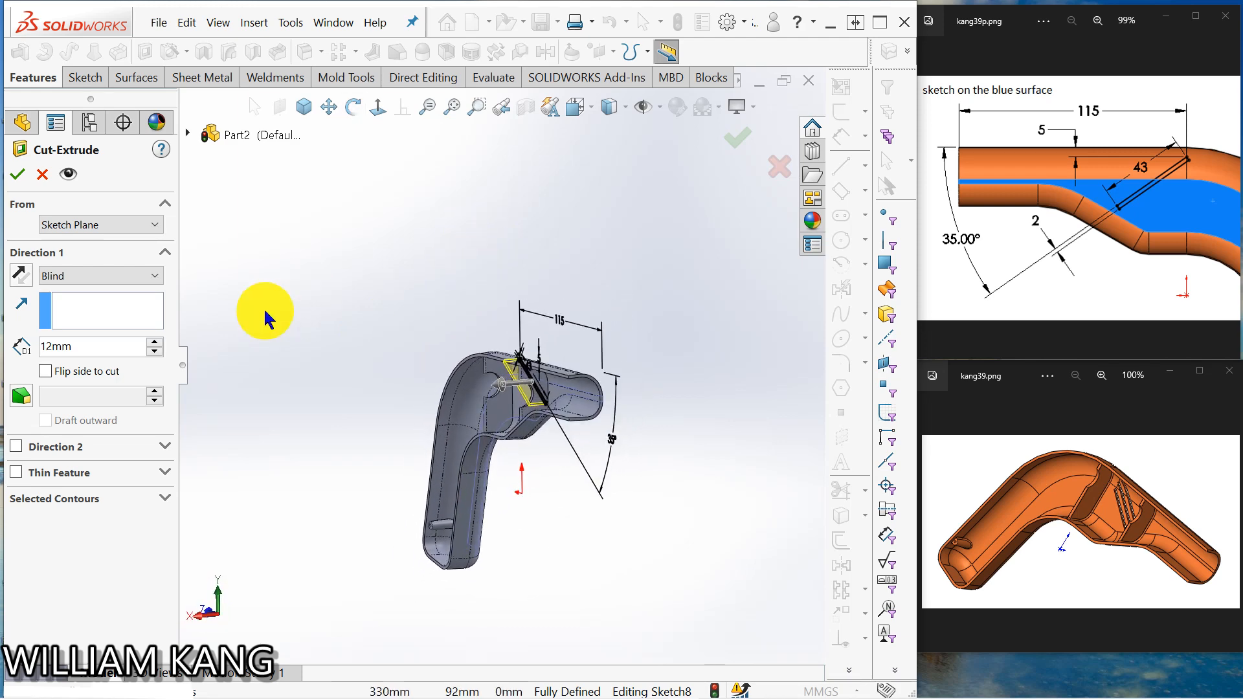
pyautogui.click(20, 175)
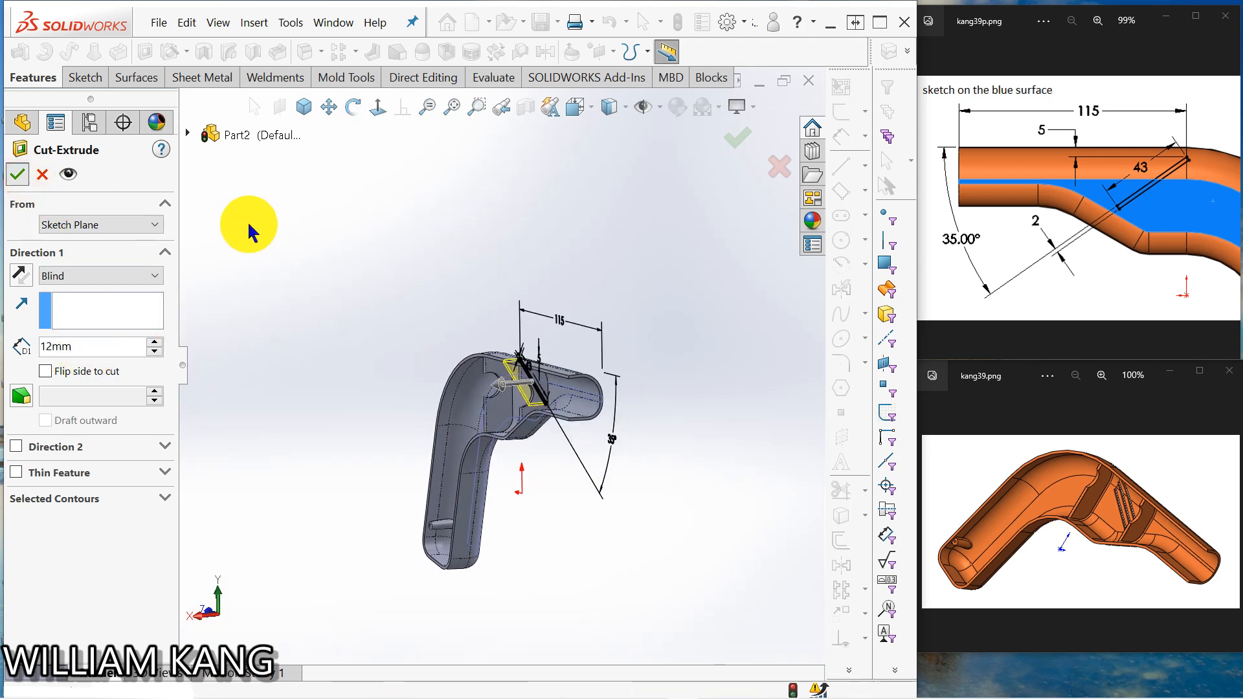
pyautogui.moveTo(250, 222); pyautogui.dragTo(504, 265, button='middle')
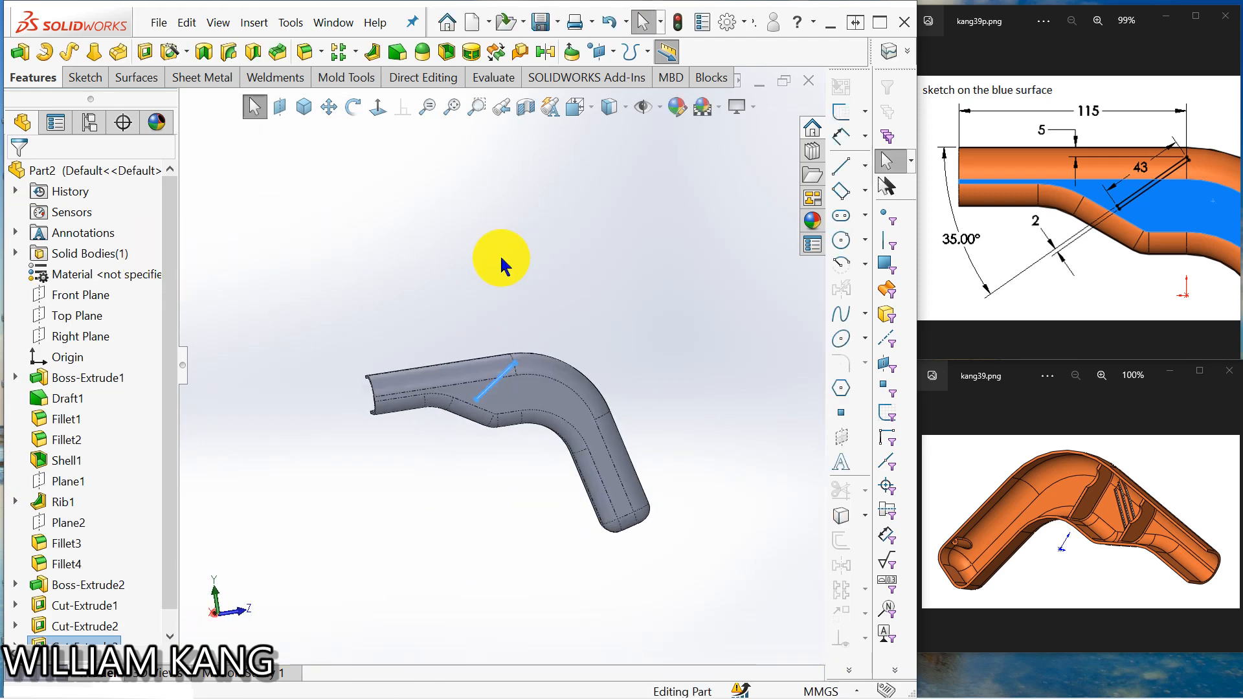
# Step: Bring up reference image kang39q.png and start a linear pattern directed along the edge at the handle's straight end
pyautogui.click(1230, 202)
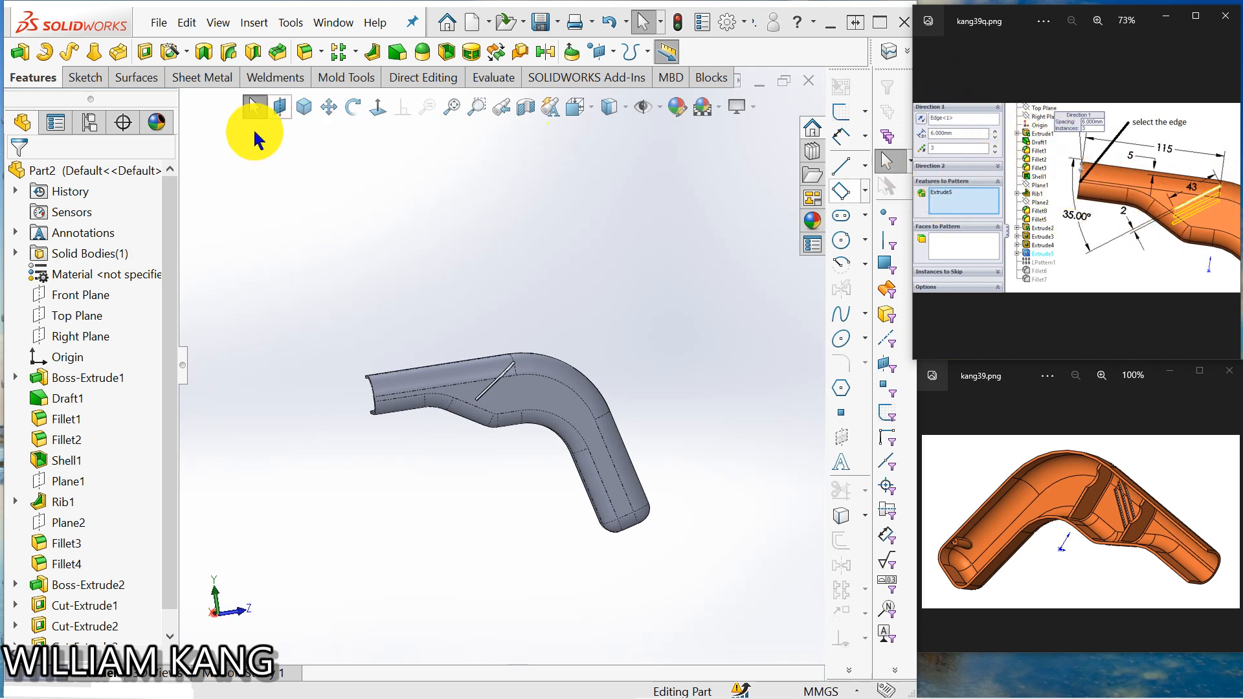
pyautogui.click(356, 52)
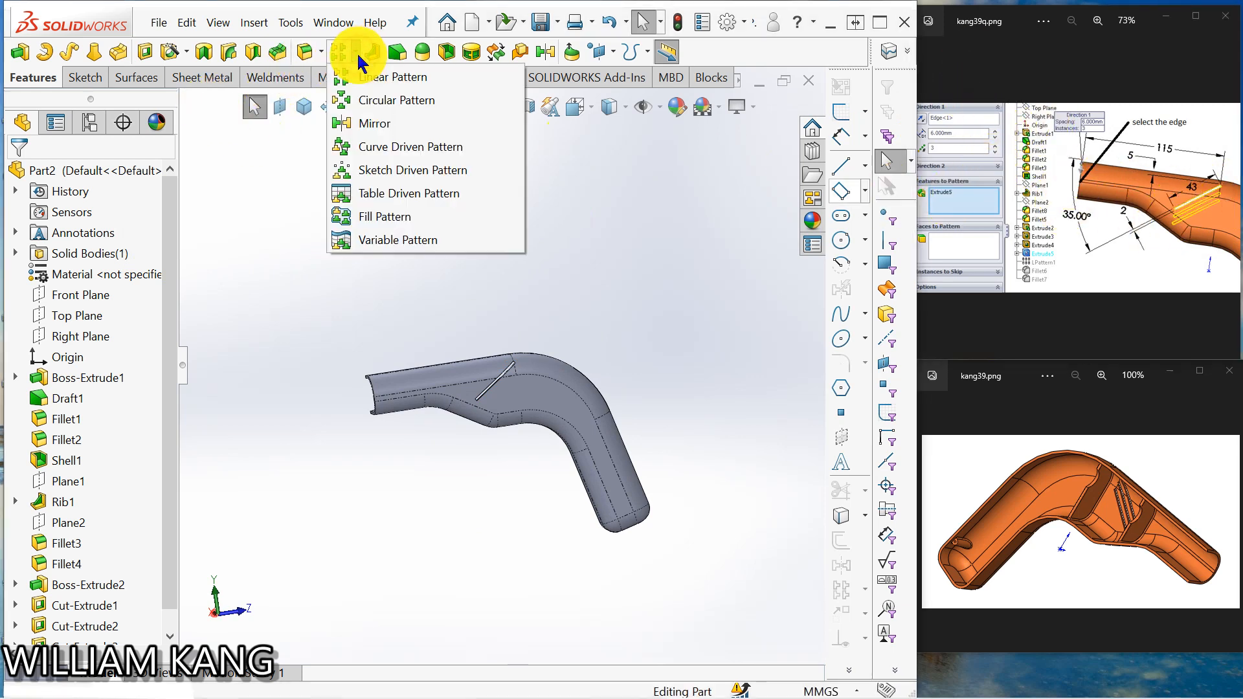
pyautogui.click(382, 78)
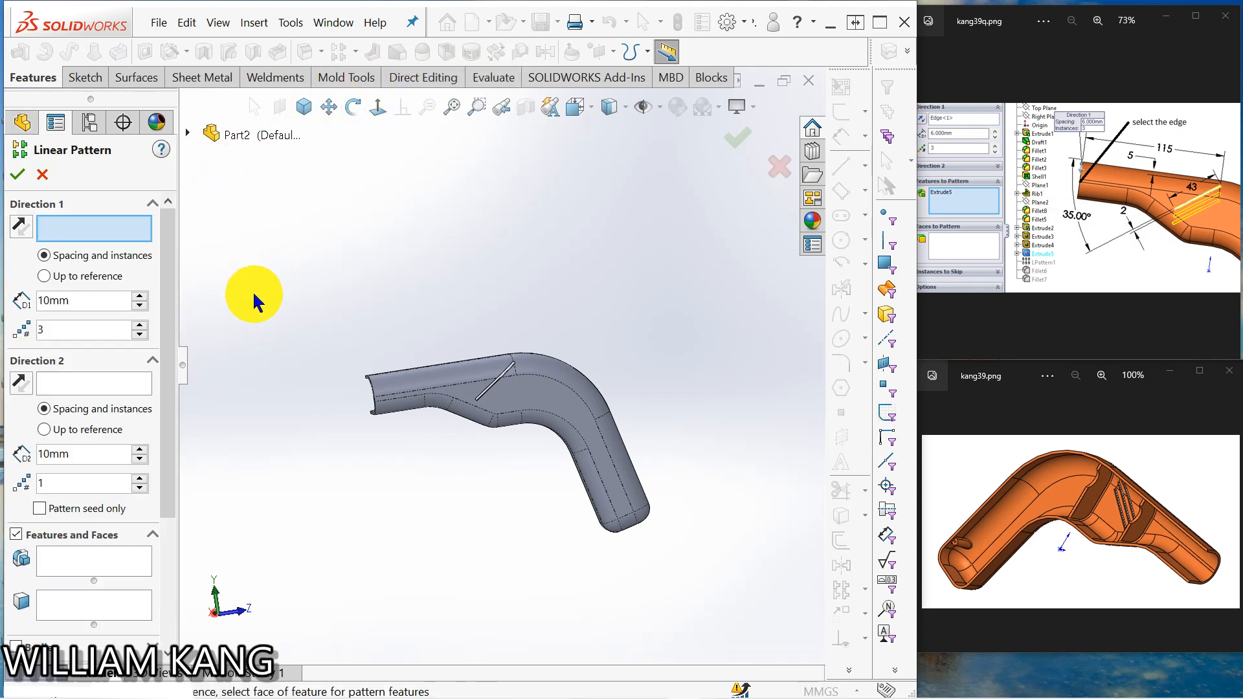
pyautogui.moveTo(444, 305)
pyautogui.mouseDown(button='middle')
pyautogui.moveTo(412, 292)
pyautogui.moveTo(430, 287)
pyautogui.mouseUp(button='middle')
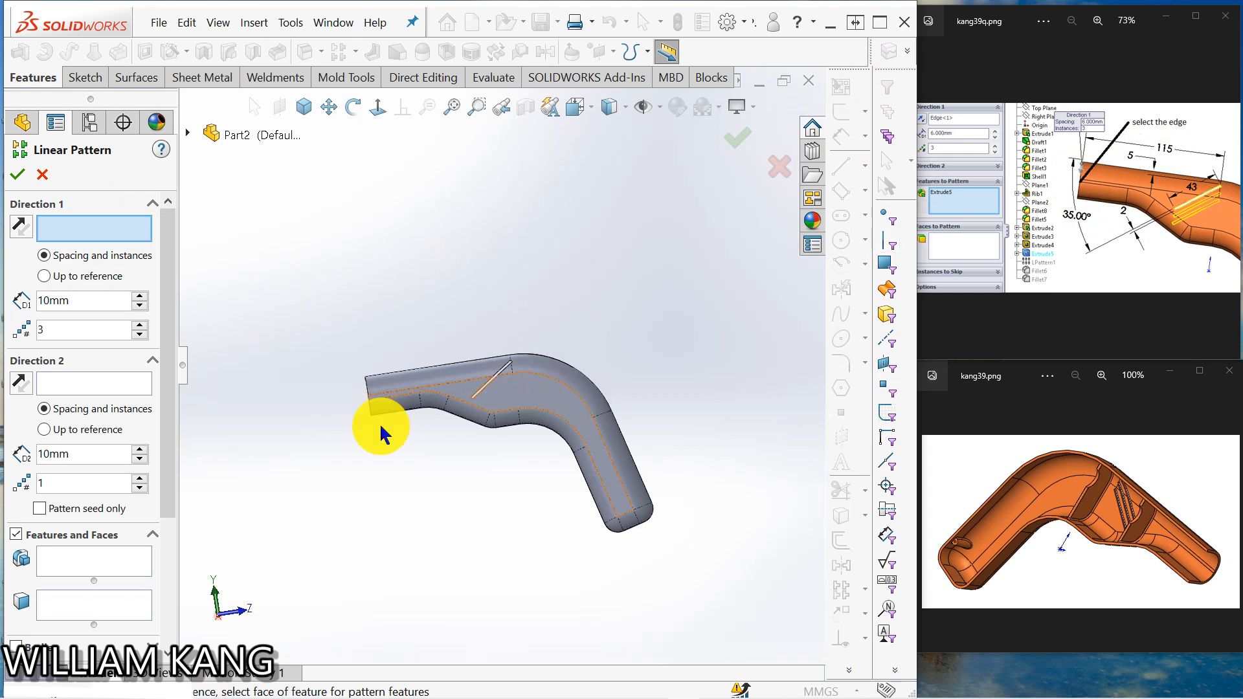
pyautogui.scroll(-6, 407, 438)
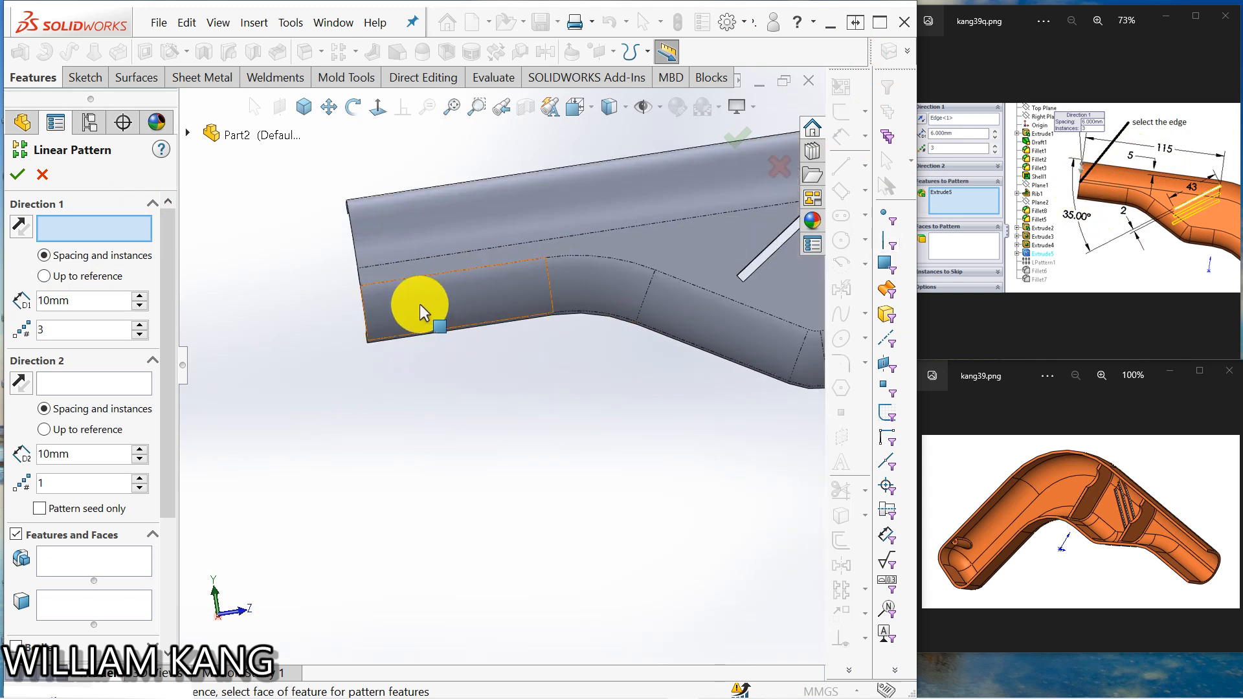
pyautogui.click(359, 274)
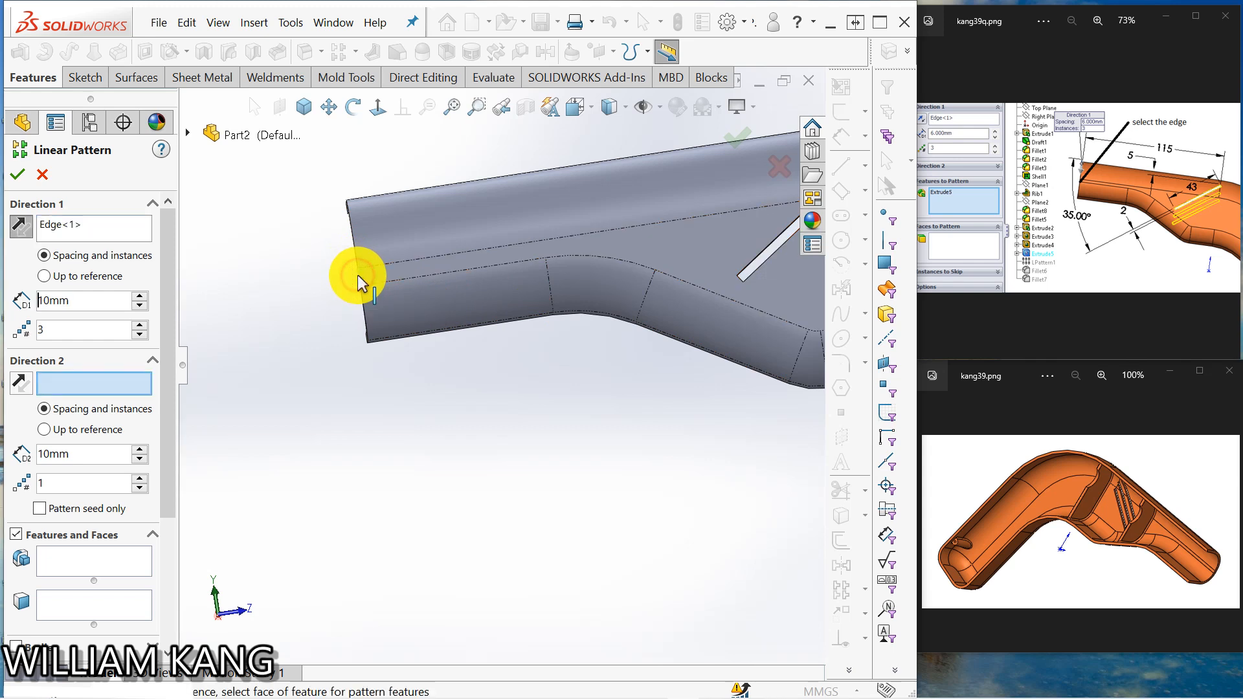
pyautogui.scroll(2, 676, 408)
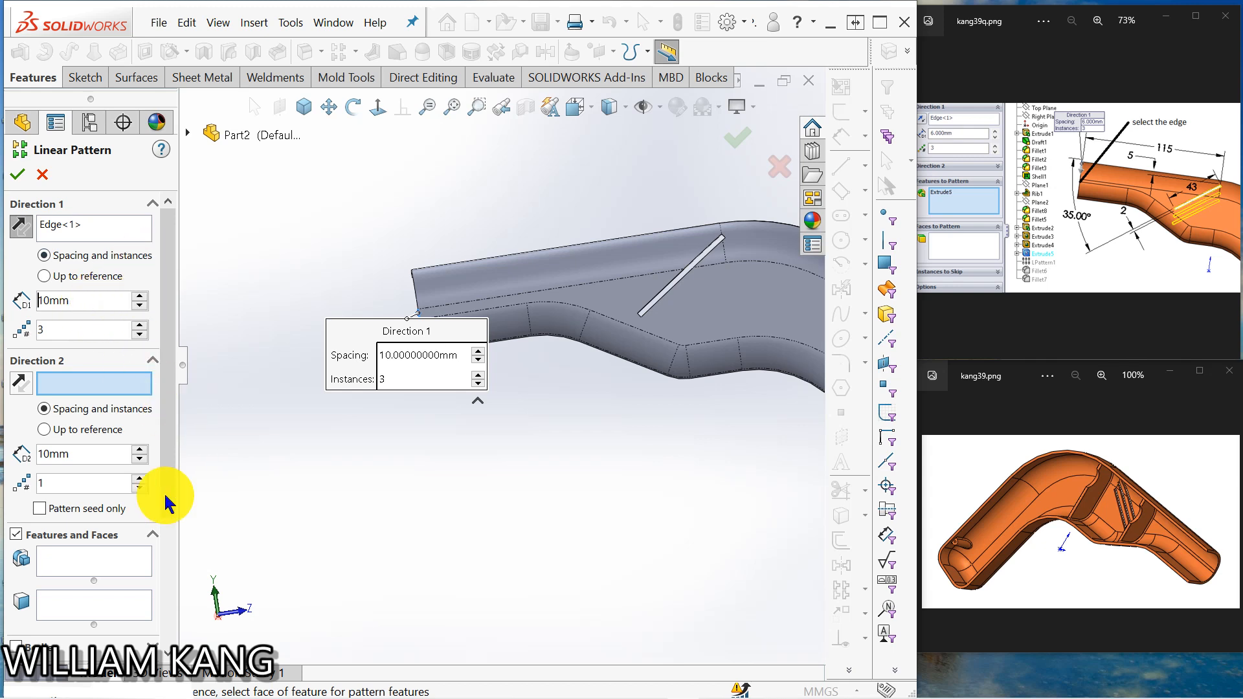
# Step: Pattern the angled slot cut along the chosen edge with 6 mm spacing and 3 instances
pyautogui.click(98, 561)
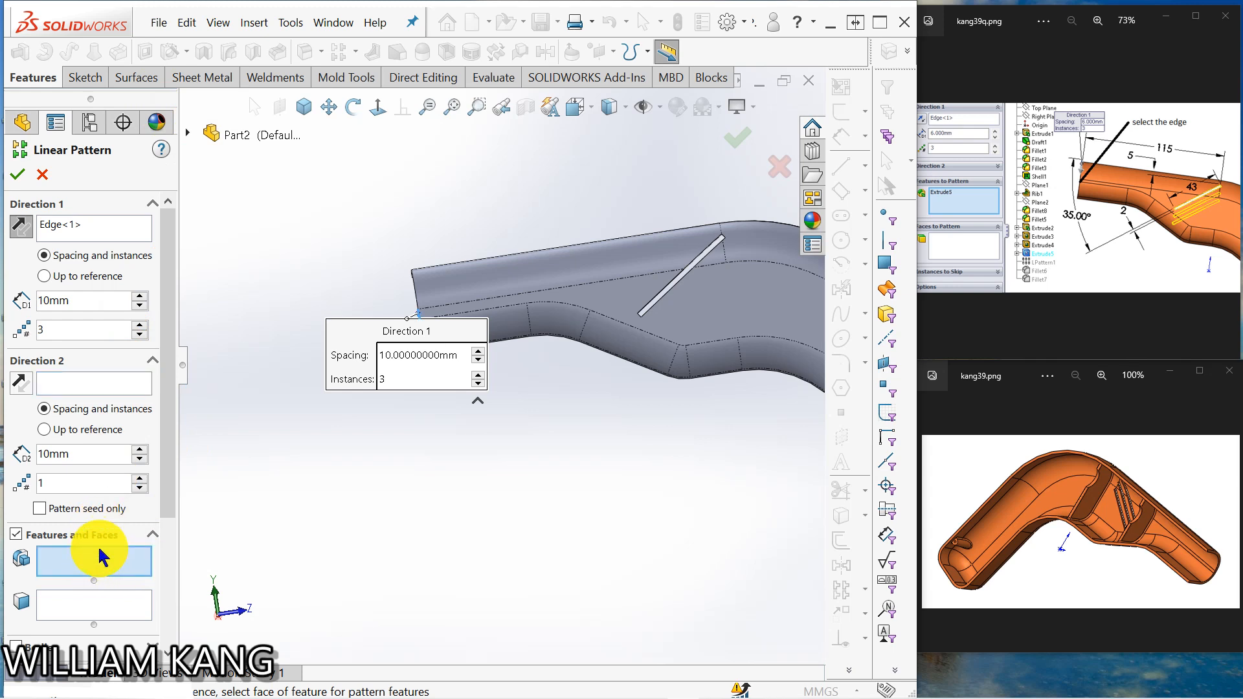
pyautogui.click(187, 132)
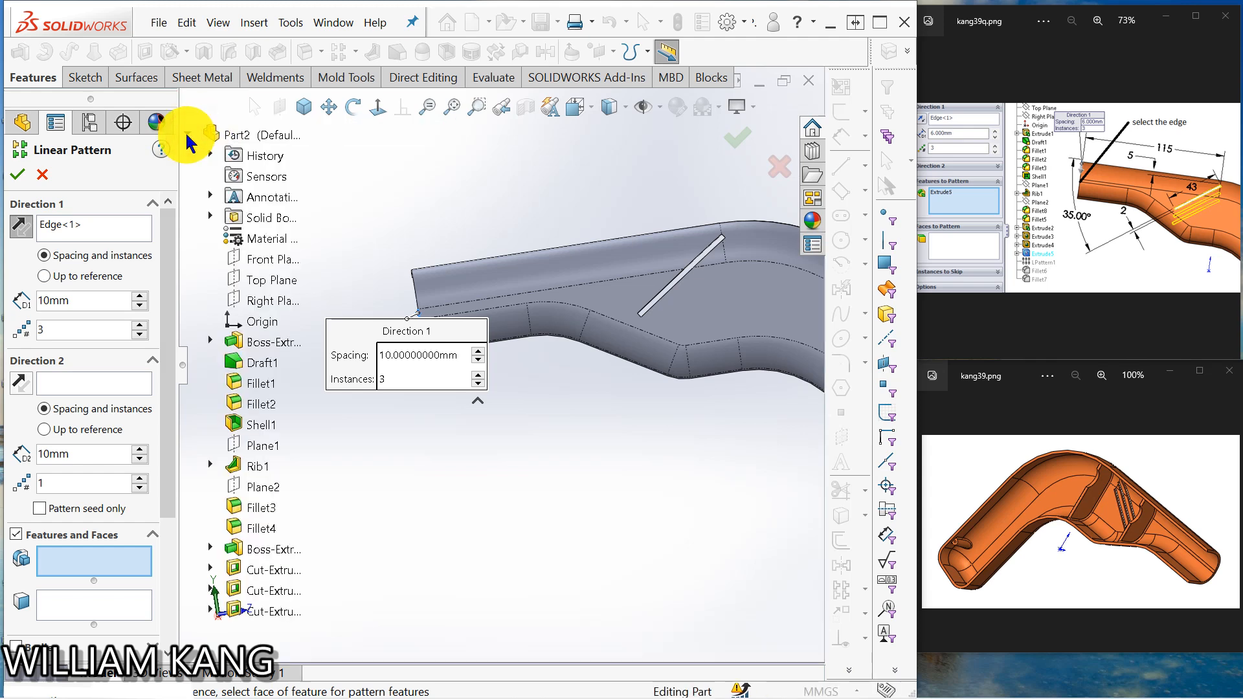
pyautogui.click(259, 612)
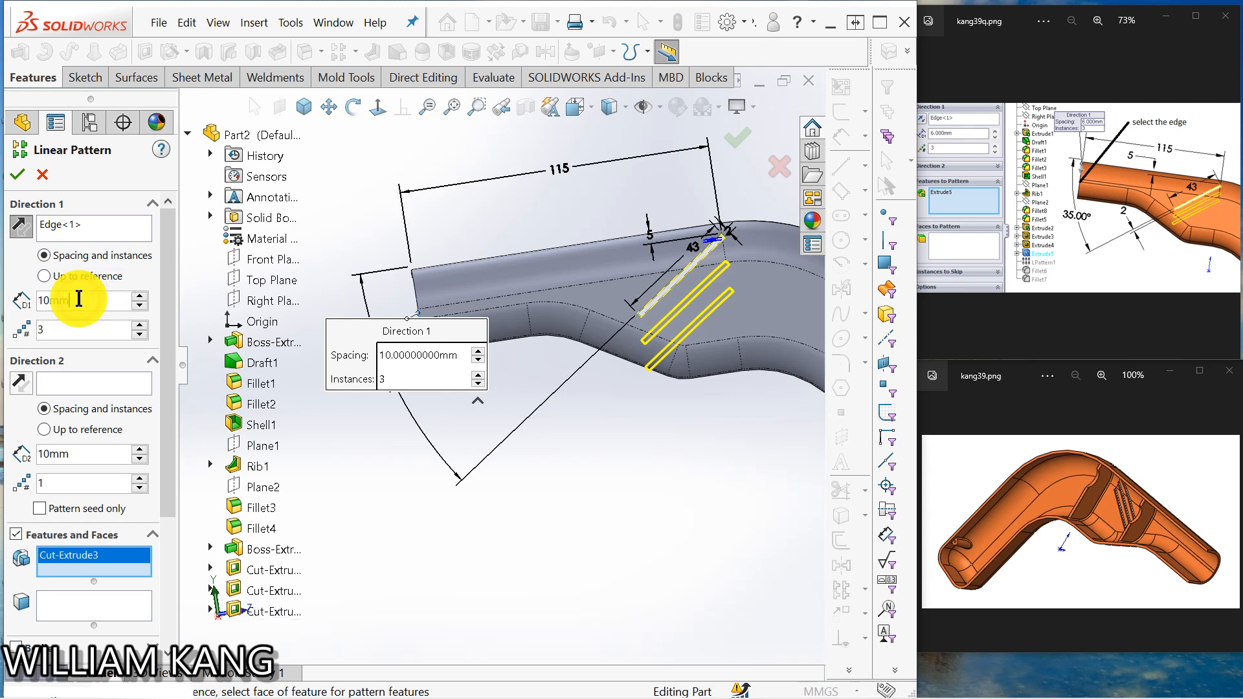
pyautogui.moveTo(78, 298); pyautogui.dragTo(22, 296)
pyautogui.write('6')
pyautogui.press('Return')
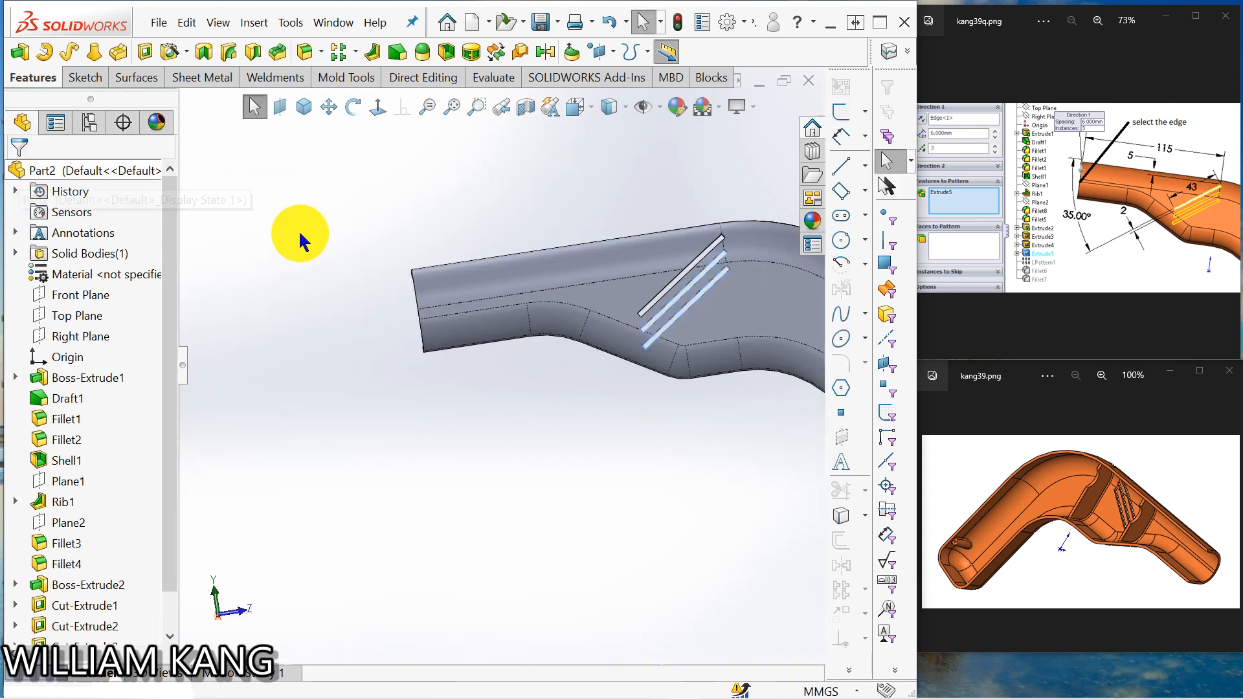
pyautogui.moveTo(368, 213); pyautogui.dragTo(548, 461, button='middle')
pyautogui.press('f')
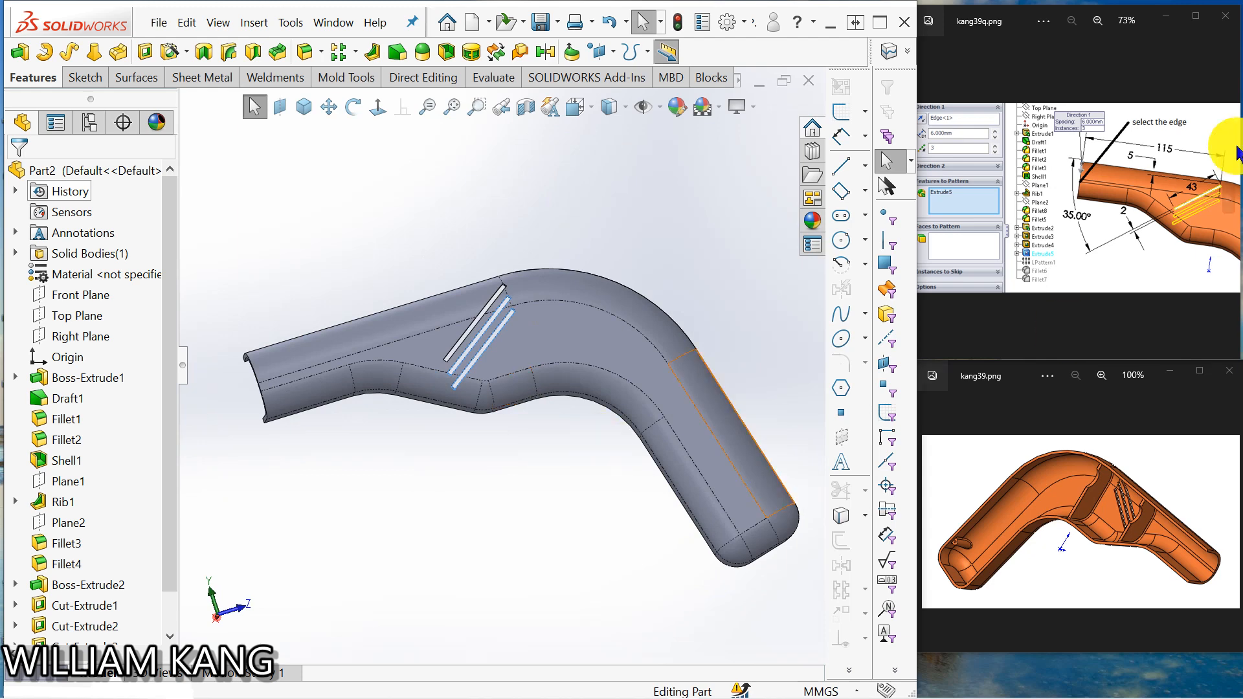
# Step: Bring up reference image kang39r.png and start a constant-size fillet with a 1 mm radius
pyautogui.click(1228, 199)
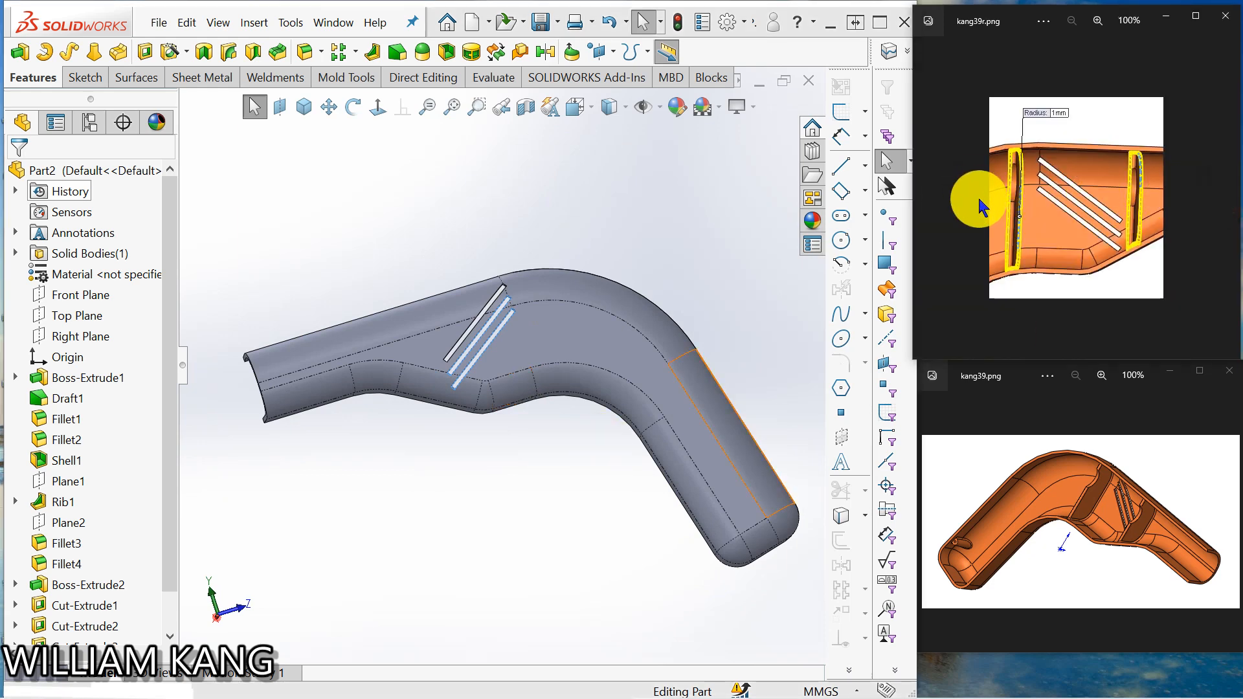
pyautogui.moveTo(606, 238); pyautogui.dragTo(976, 205, button='middle')
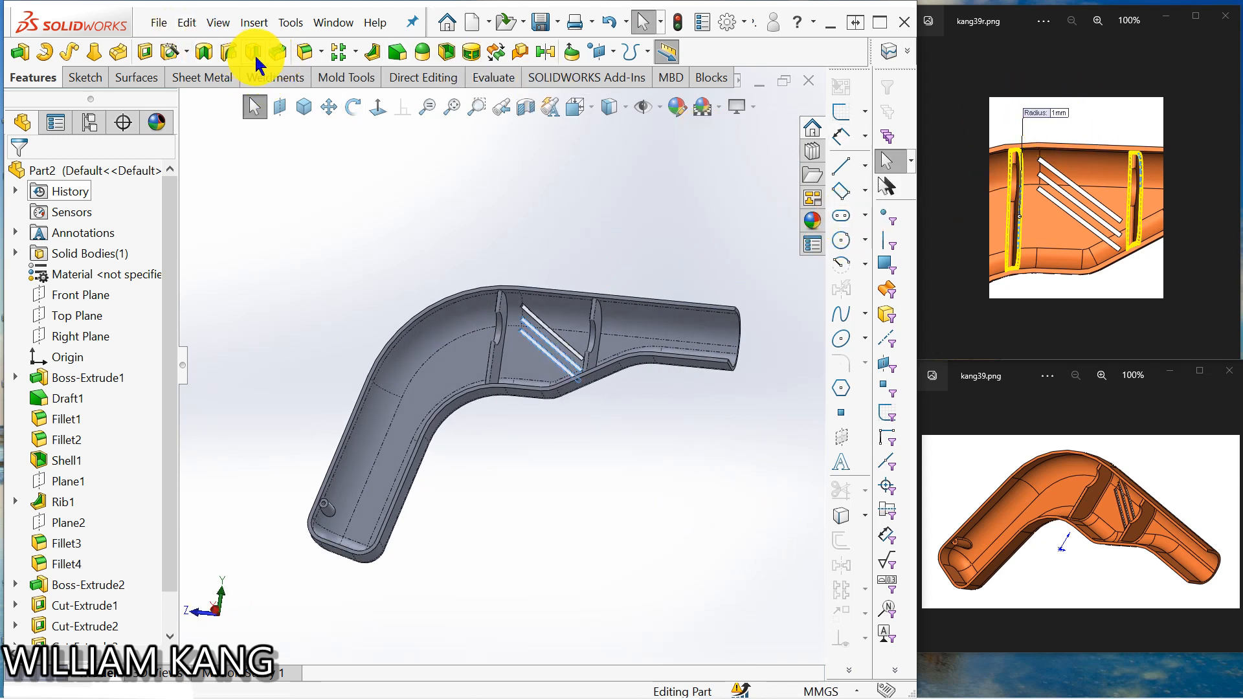
pyautogui.click(304, 55)
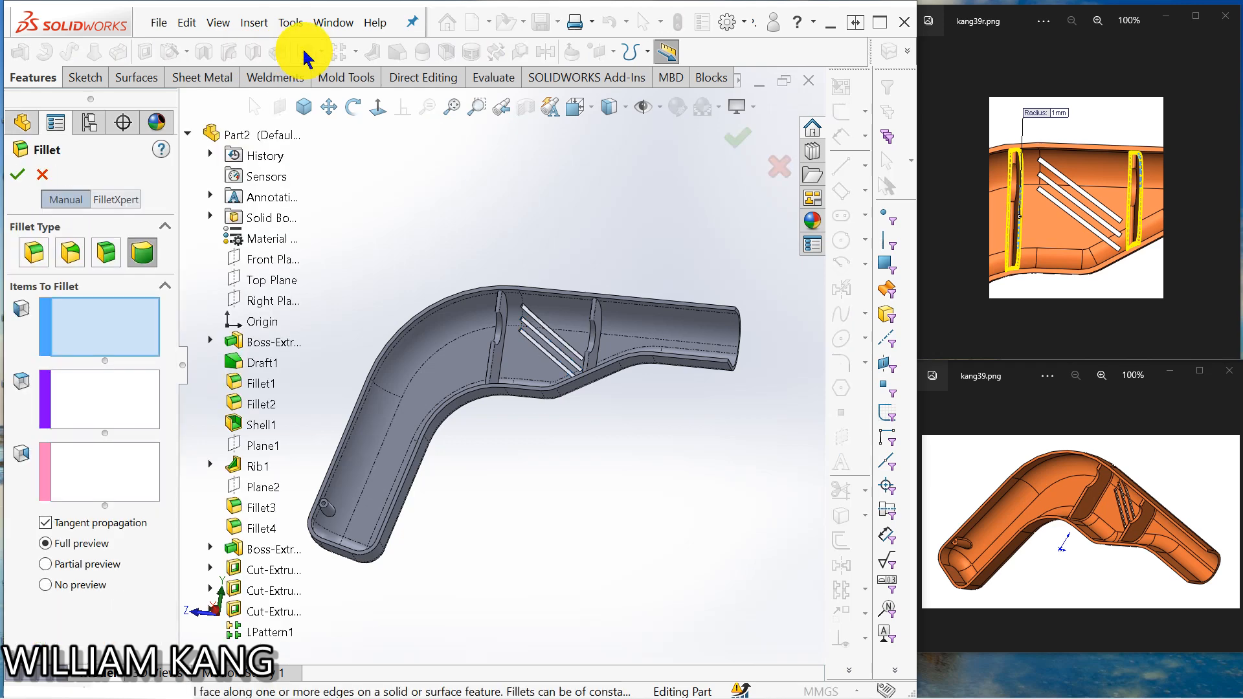
pyautogui.click(35, 254)
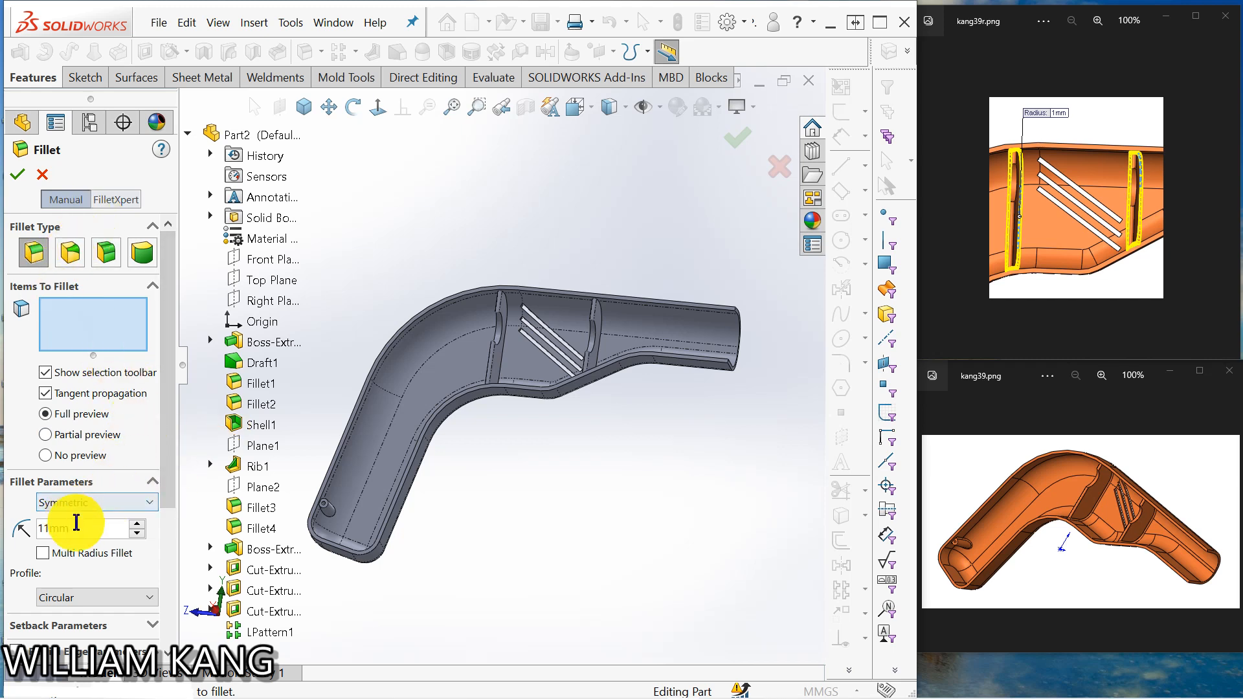
pyautogui.moveTo(76, 525); pyautogui.dragTo(13, 521)
pyautogui.write('1')
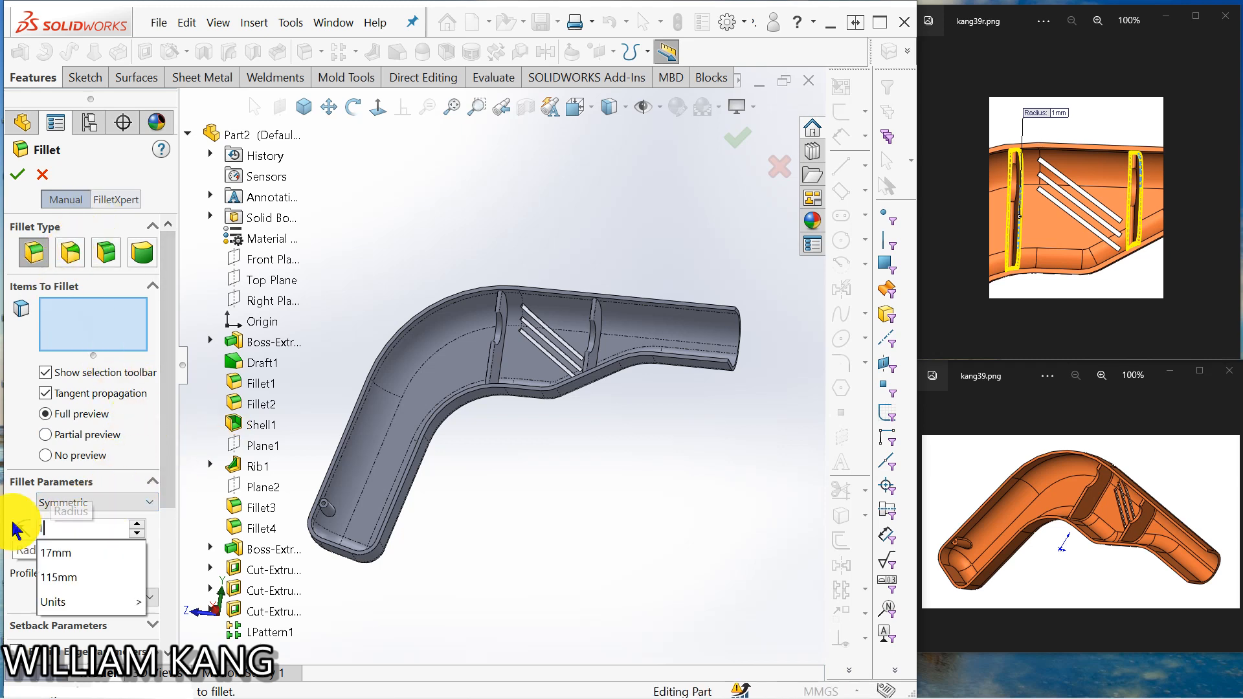
pyautogui.press('Return')
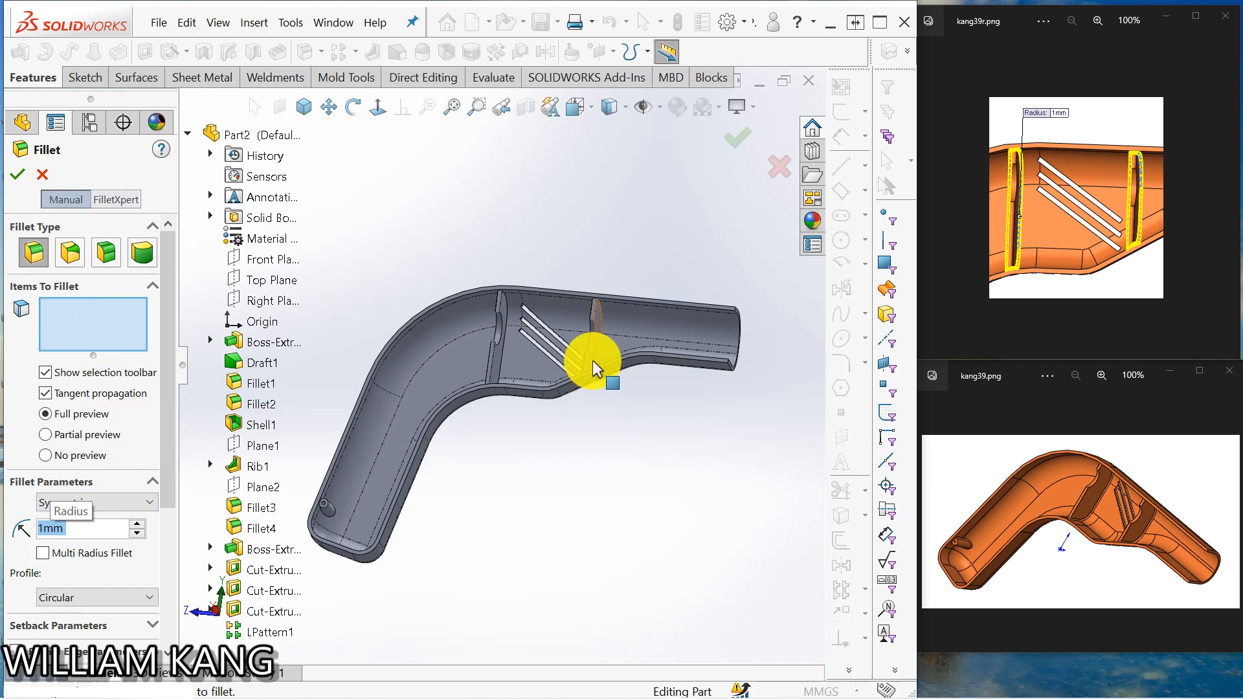
# Step: Apply the fillet to both side faces of each of the two inner ribs beside the slots
pyautogui.click(492, 353)
pyautogui.moveTo(600, 505); pyautogui.dragTo(655, 472, button='middle')
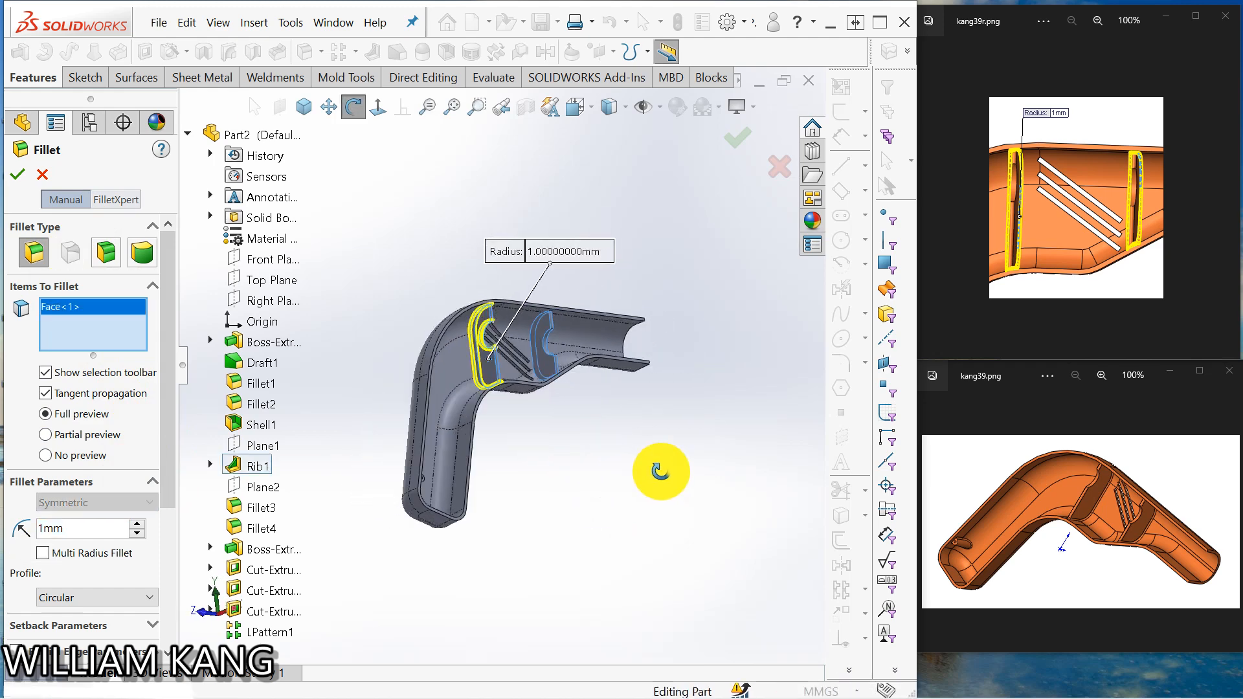
pyautogui.click(487, 373)
pyautogui.click(546, 371)
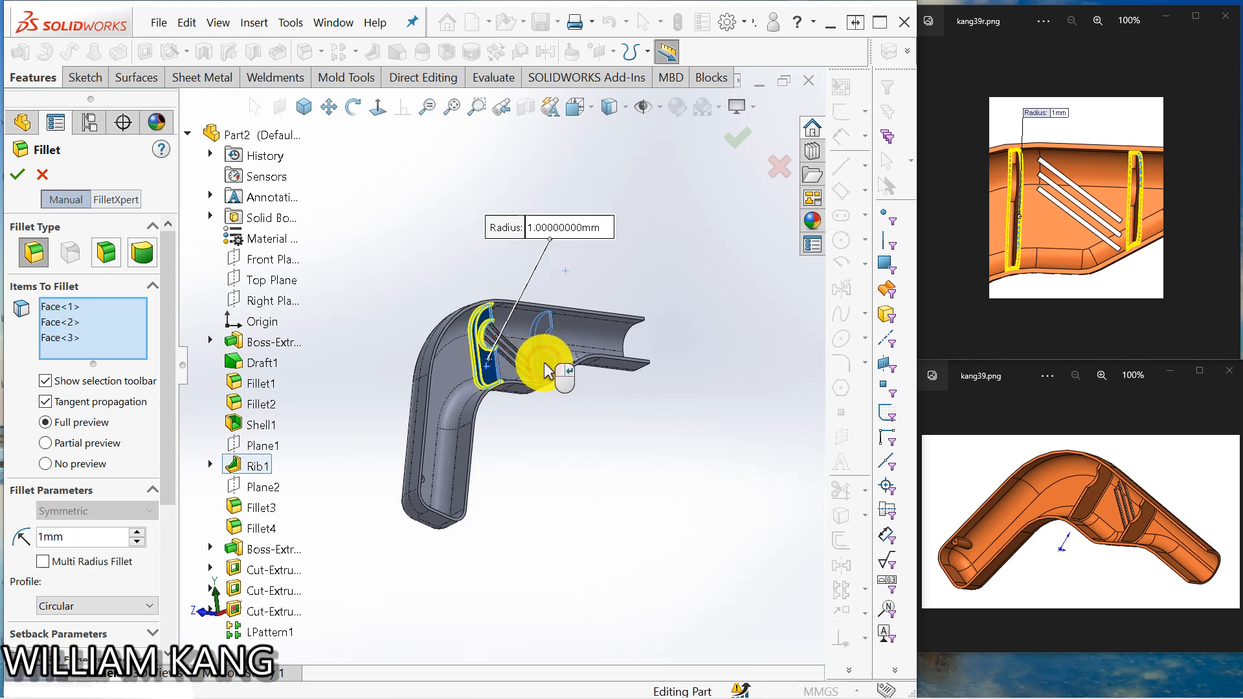
pyautogui.moveTo(610, 430); pyautogui.dragTo(595, 366, button='middle')
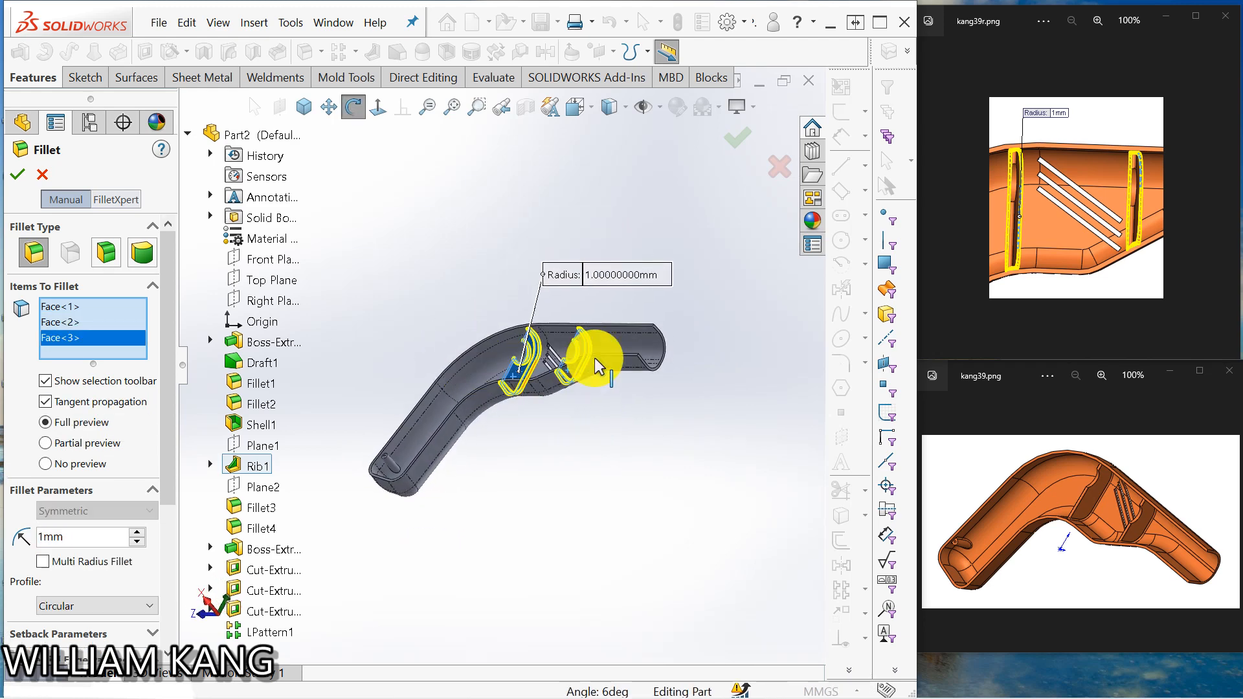
pyautogui.click(585, 349)
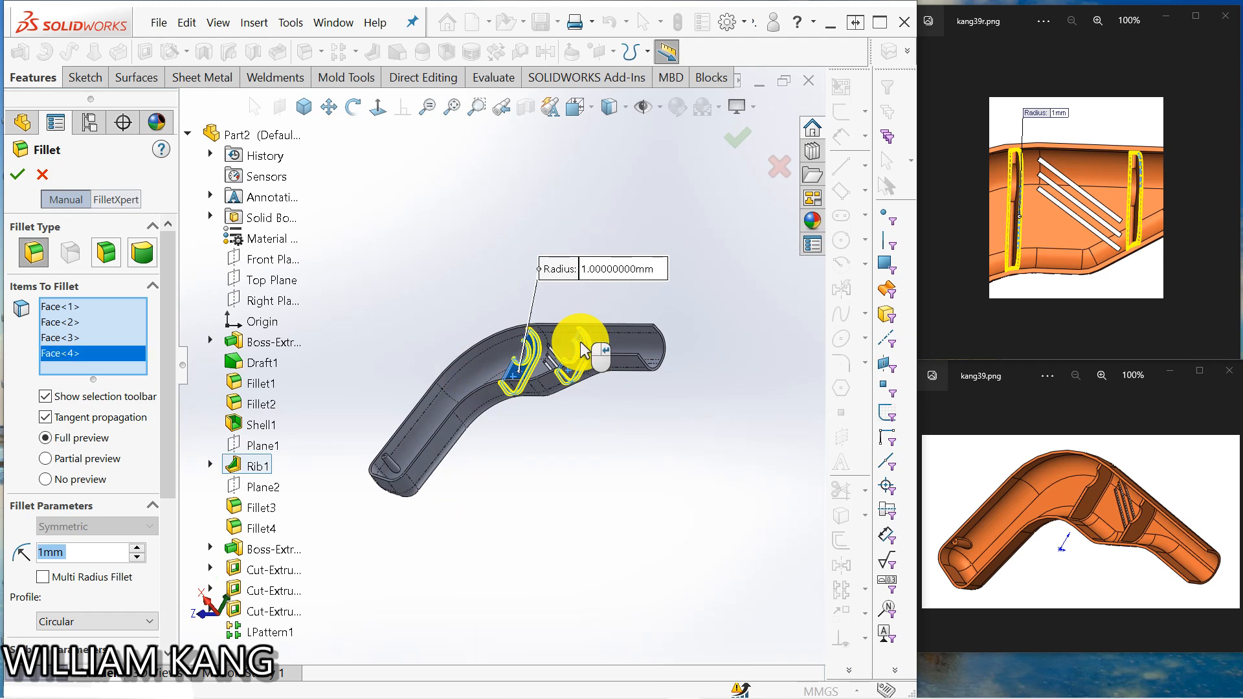
pyautogui.click(16, 175)
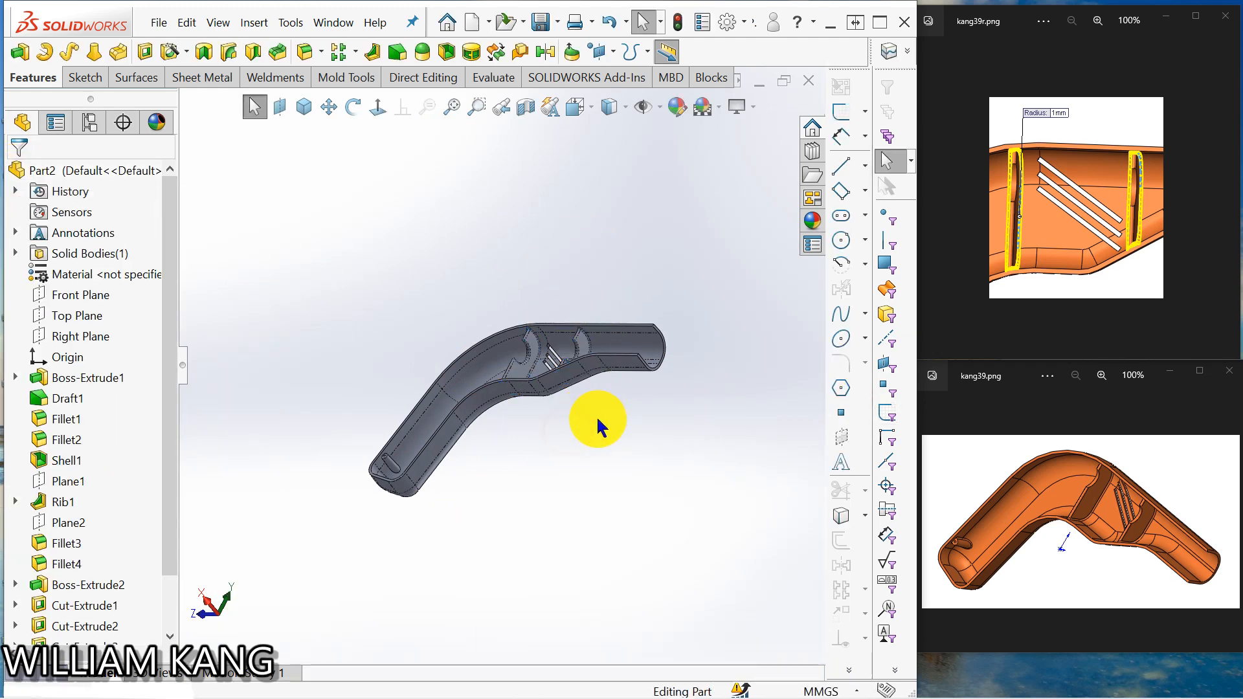
# Step: Apply the white high gloss plastic appearance to the whole part
pyautogui.moveTo(598, 420); pyautogui.dragTo(544, 420, button='middle')
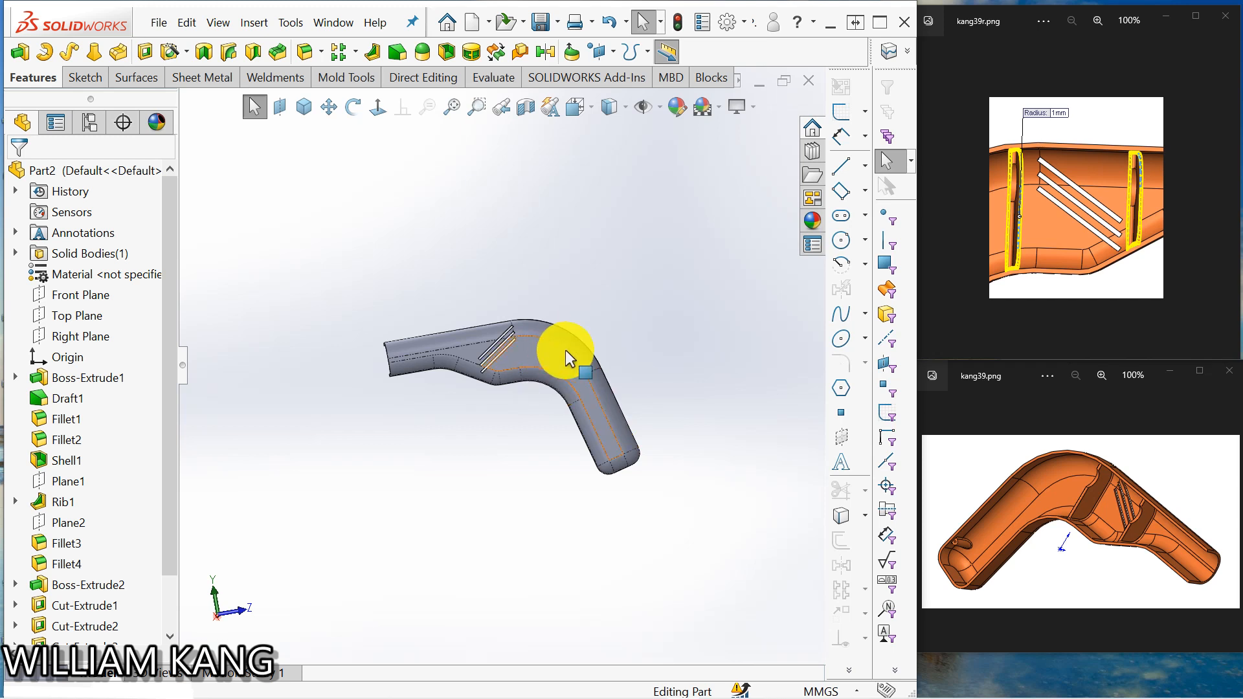
pyautogui.click(809, 223)
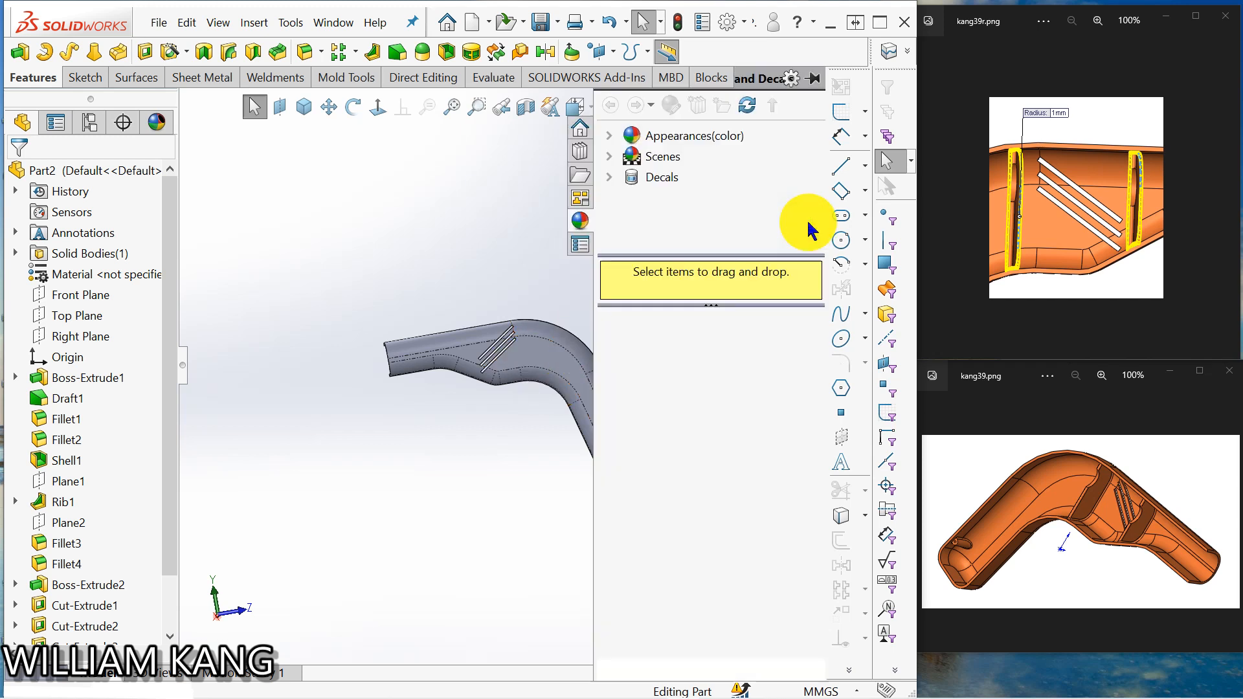
pyautogui.click(609, 136)
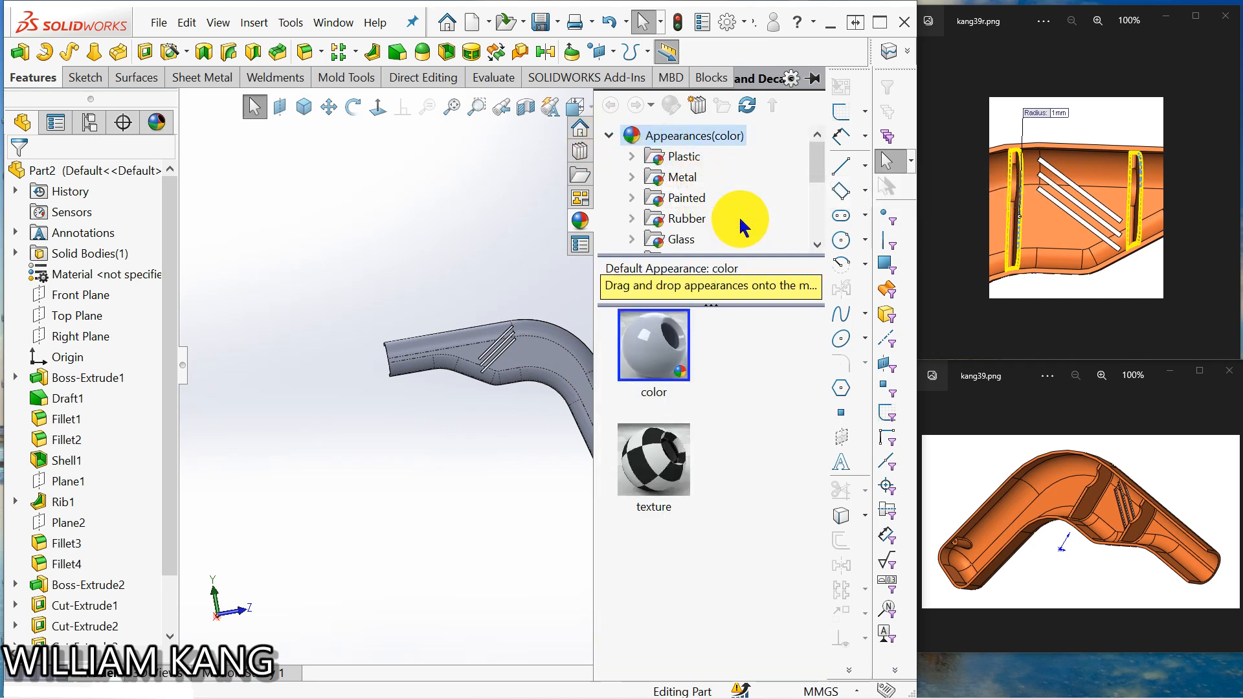
pyautogui.click(631, 156)
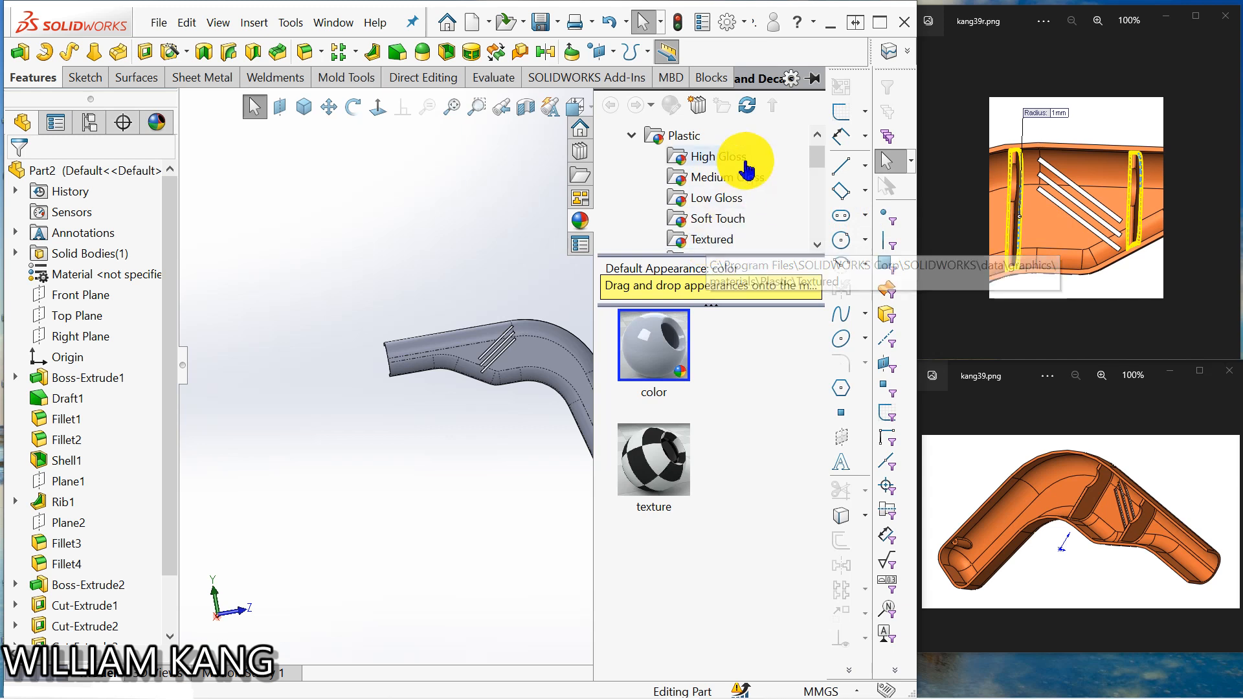
pyautogui.click(719, 158)
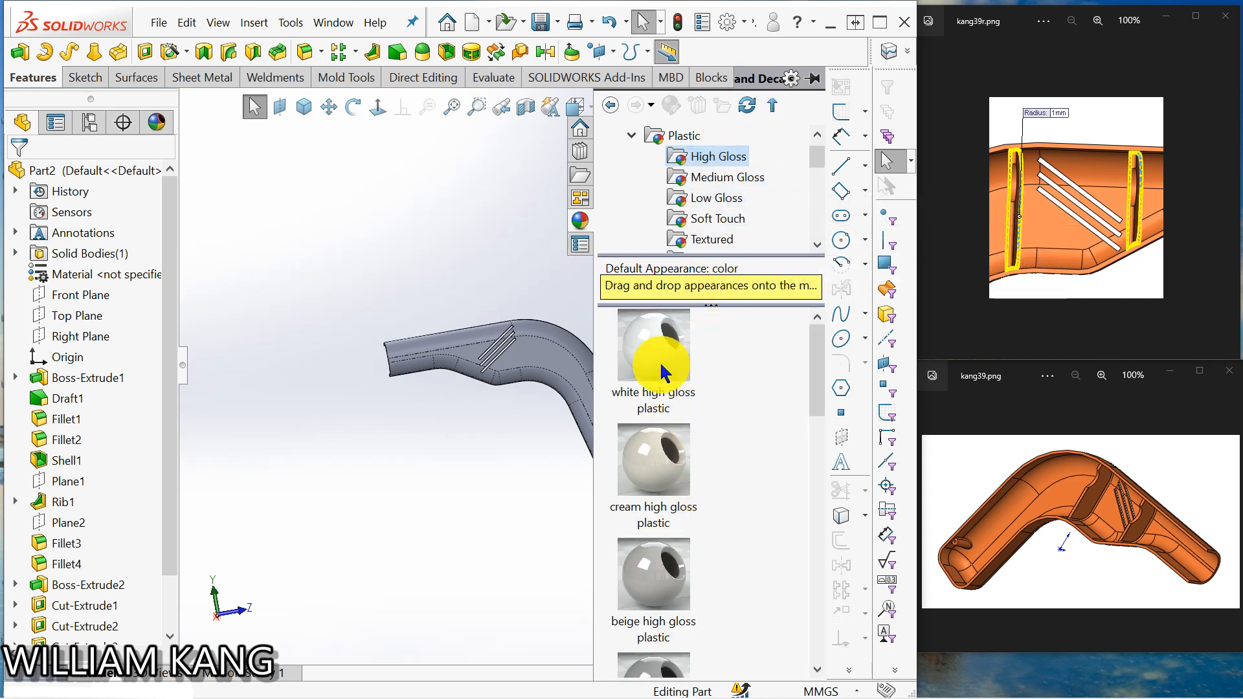
pyautogui.moveTo(664, 371); pyautogui.dragTo(576, 379)
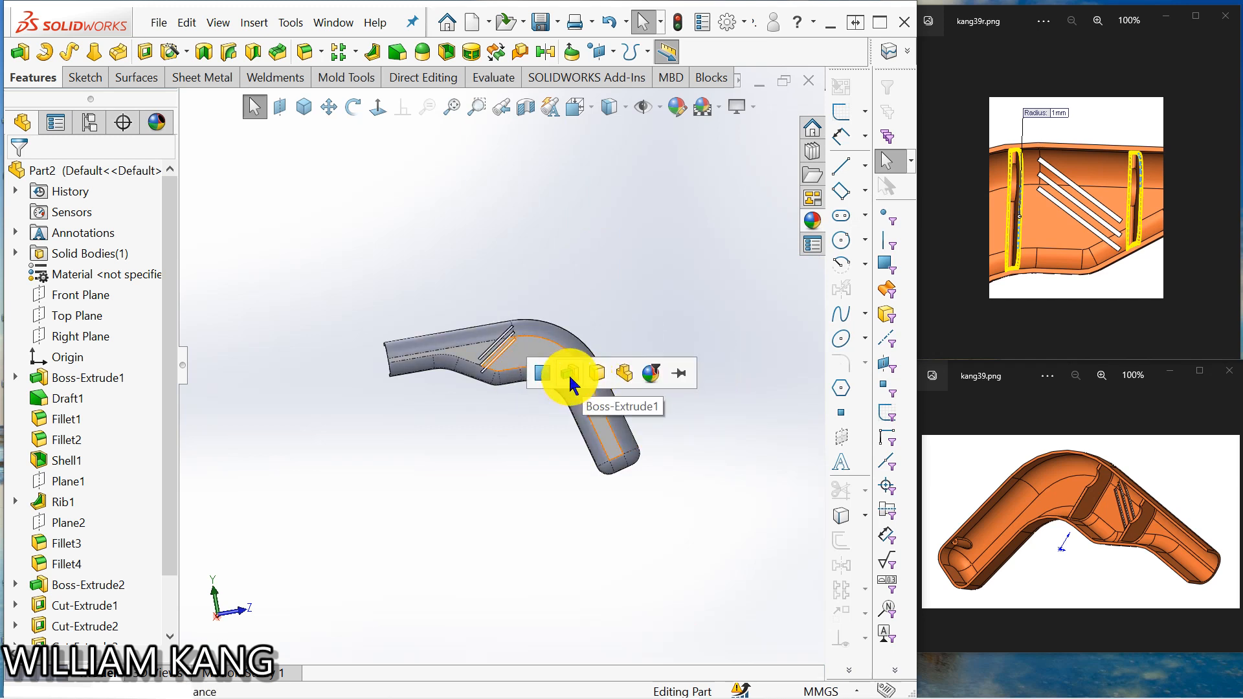
pyautogui.click(626, 384)
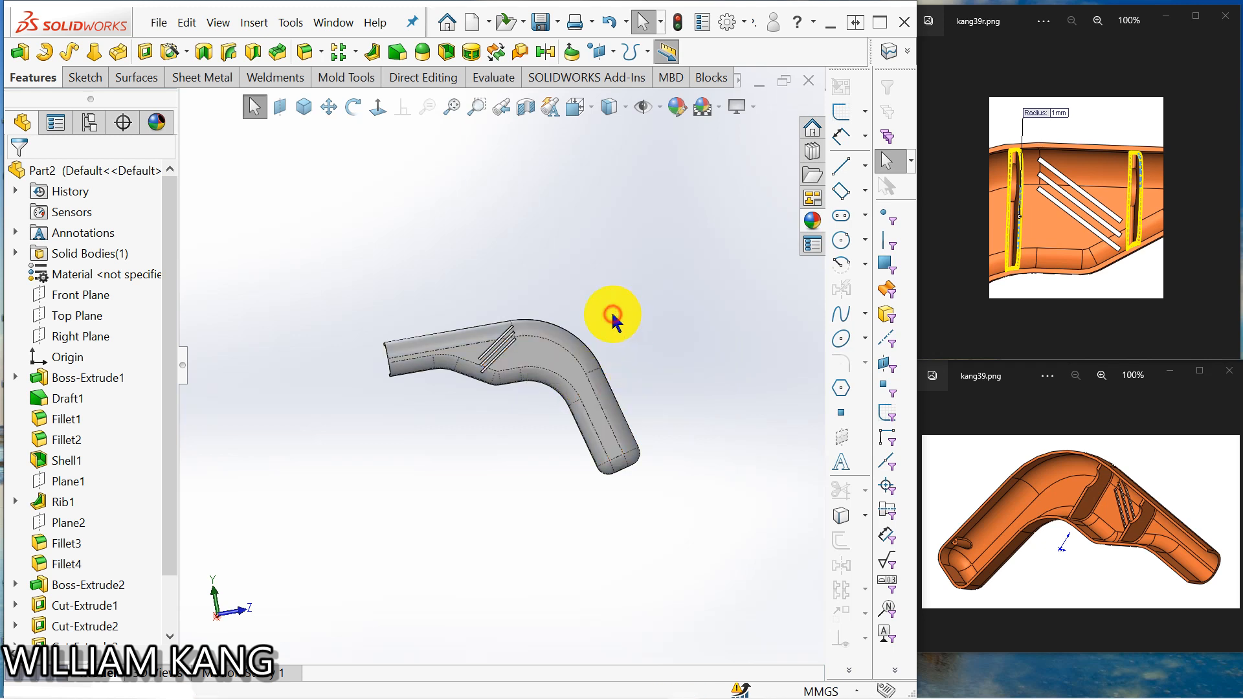
# Step: Apply the cream high gloss plastic appearance to the whole part in place of the white one
pyautogui.moveTo(555, 324); pyautogui.dragTo(611, 333, button='middle')
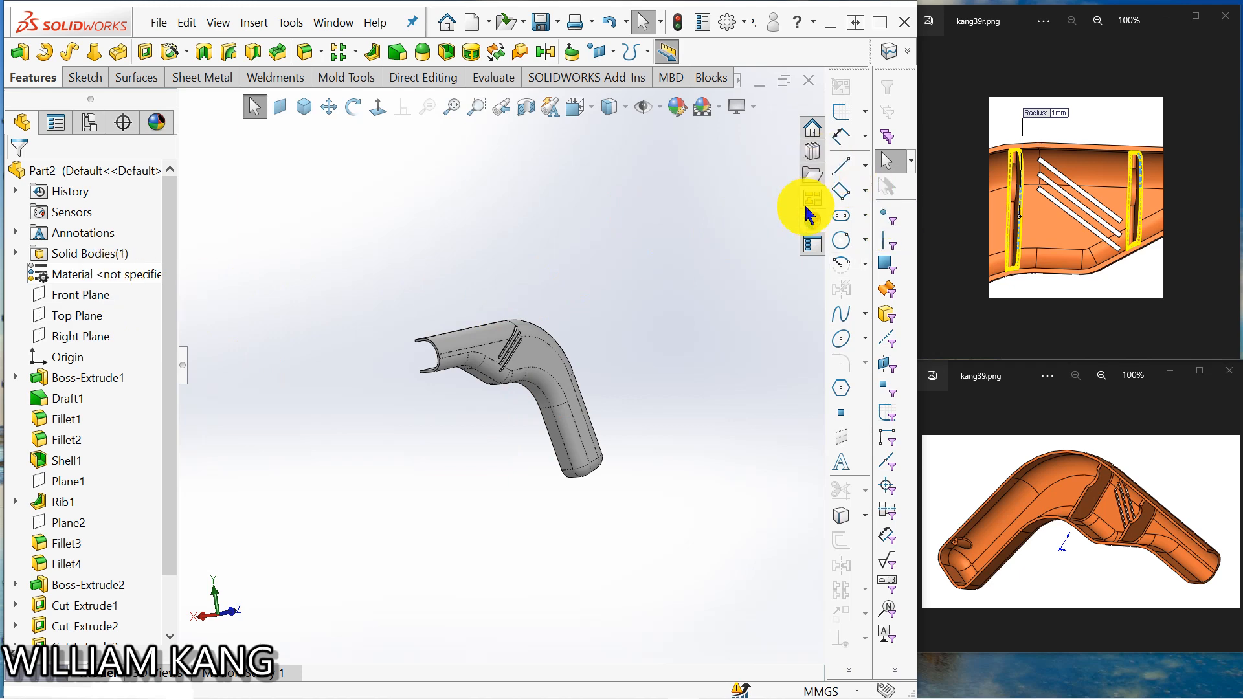
pyautogui.click(817, 222)
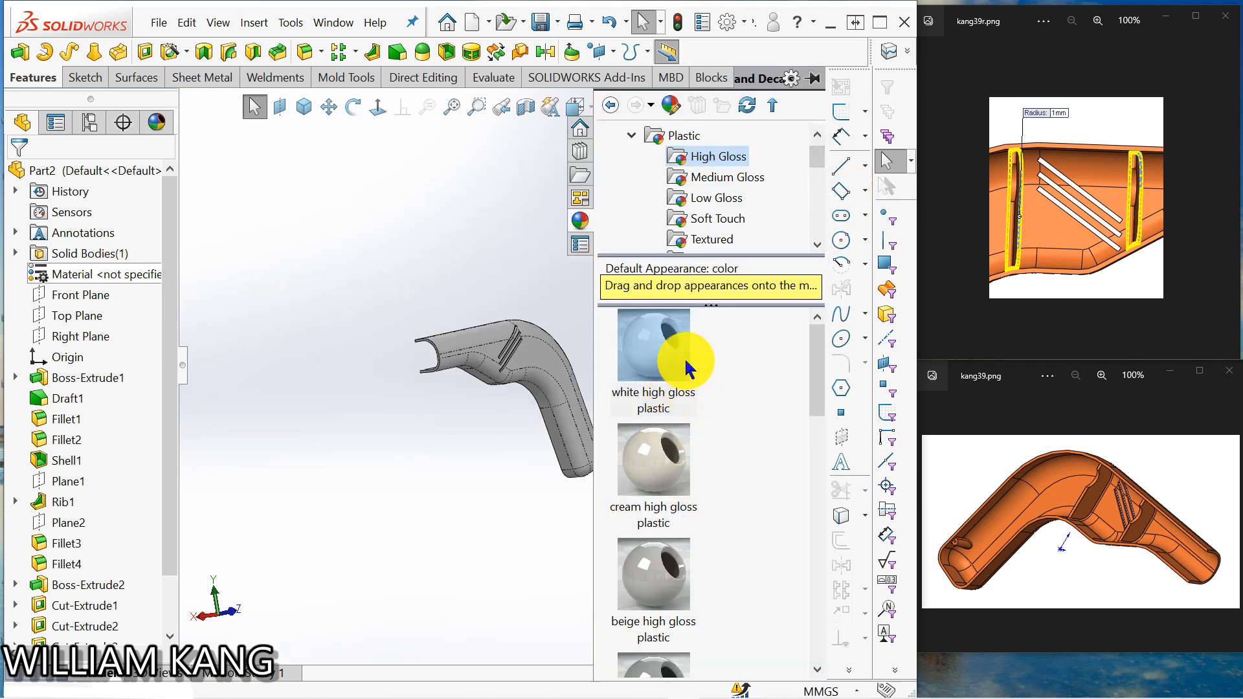
pyautogui.click(657, 461)
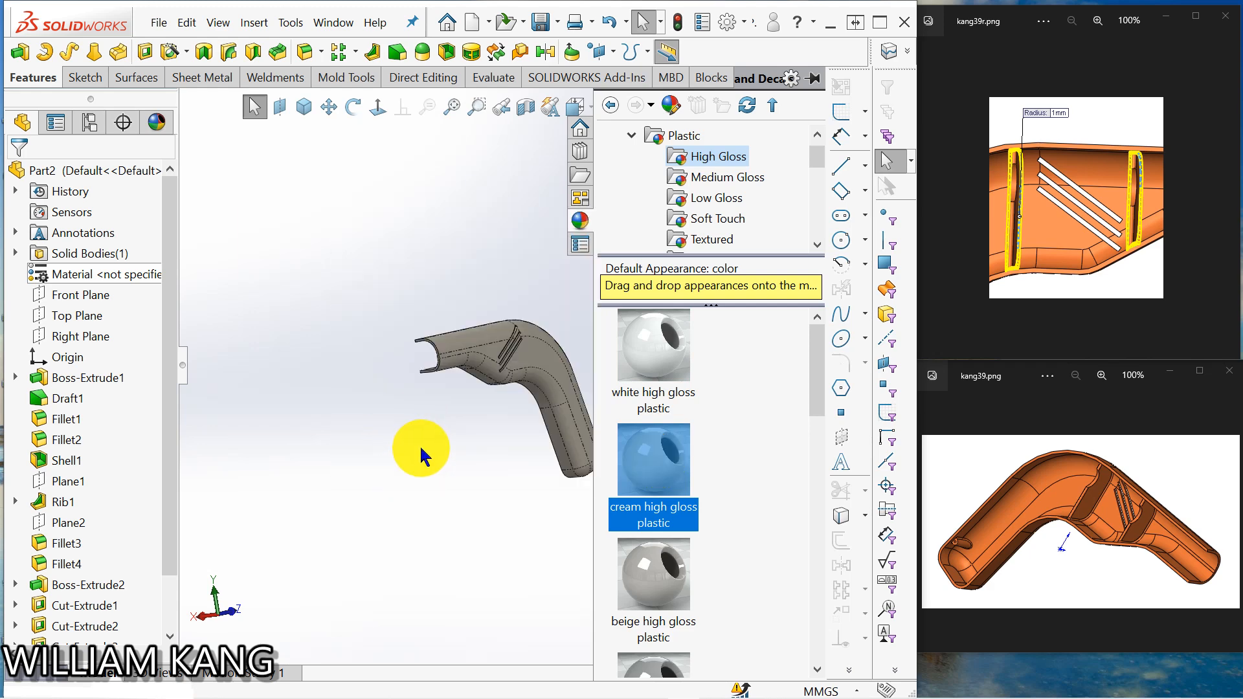
pyautogui.click(418, 446)
pyautogui.moveTo(485, 352); pyautogui.dragTo(429, 402, button='middle')
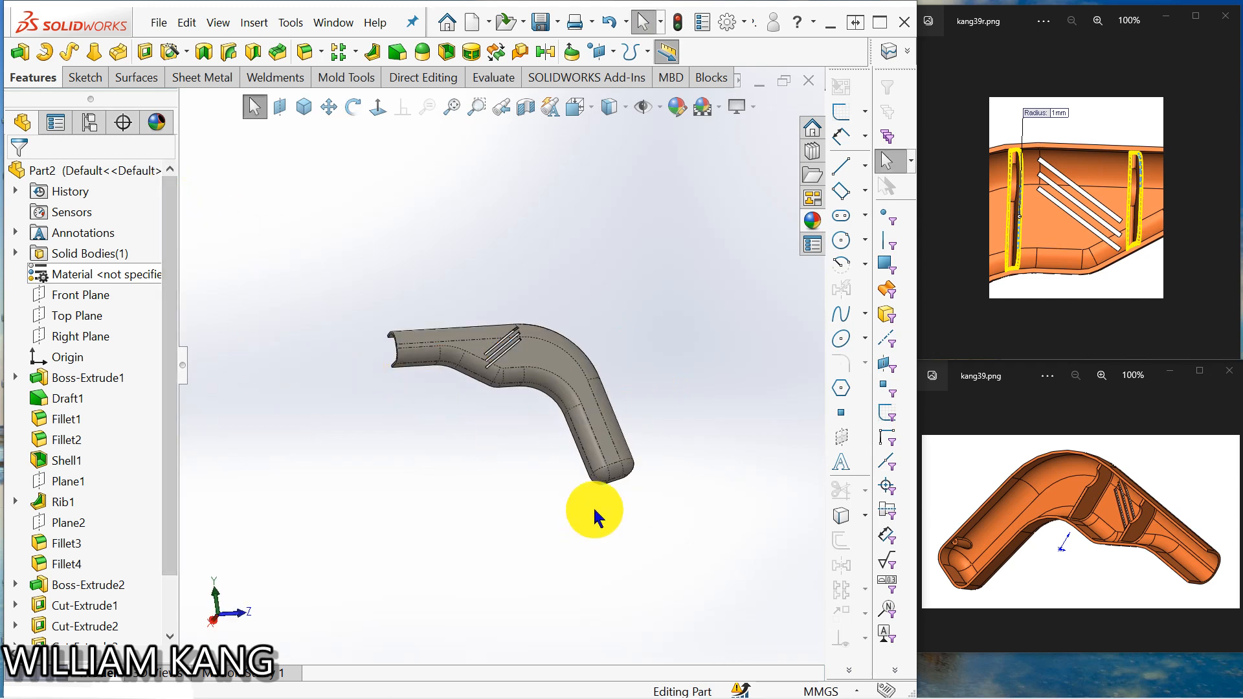
# Step: Edit the part's cream high gloss plastic appearance and set its colour to pale yellow from the standard swatches
pyautogui.scroll(-2, 504, 432)
pyautogui.scroll(1, 501, 430)
pyautogui.scroll(-3, 585, 402)
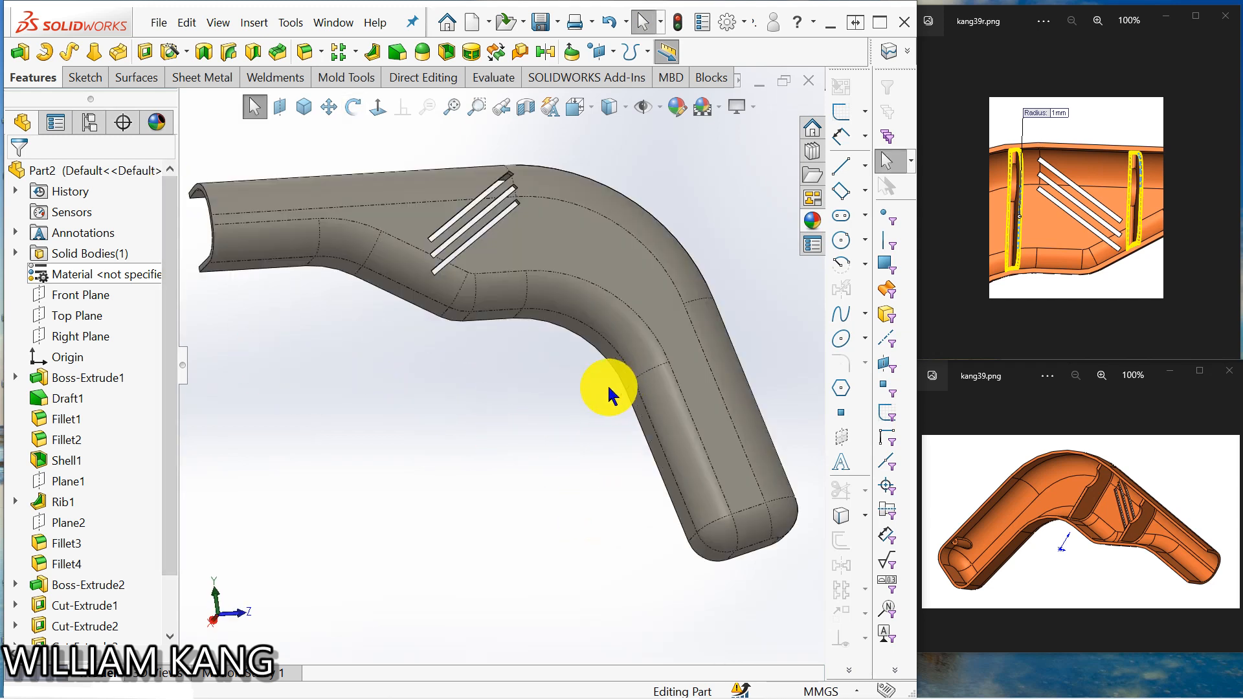
pyautogui.scroll(2, 582, 403)
pyautogui.moveTo(555, 397)
pyautogui.mouseDown(button='middle')
pyautogui.moveTo(527, 408)
pyautogui.moveTo(591, 417)
pyautogui.moveTo(563, 402)
pyautogui.mouseUp(button='middle')
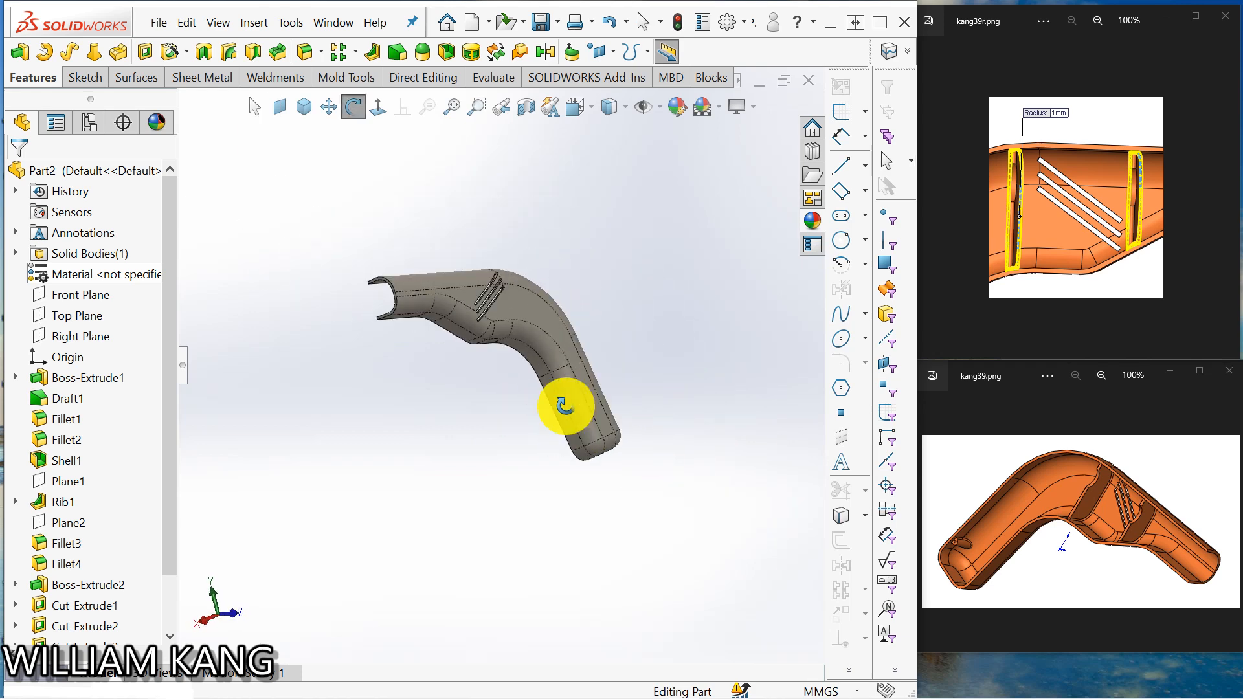
pyautogui.click(677, 106)
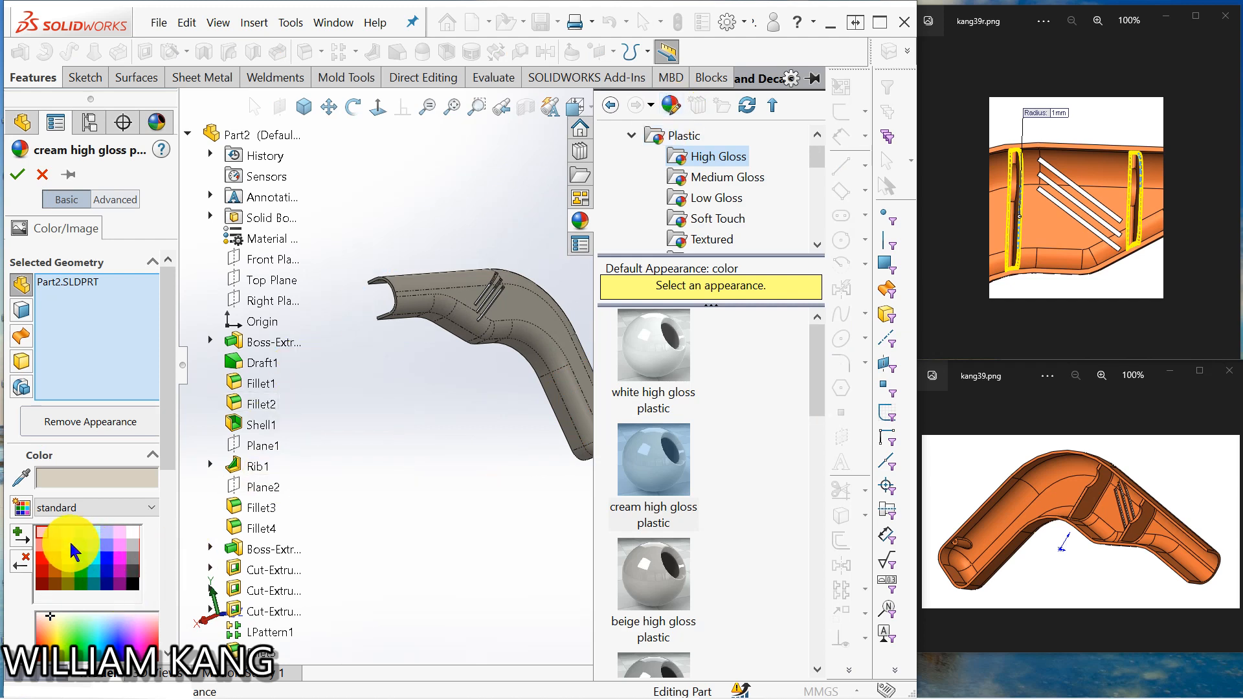
pyautogui.click(68, 533)
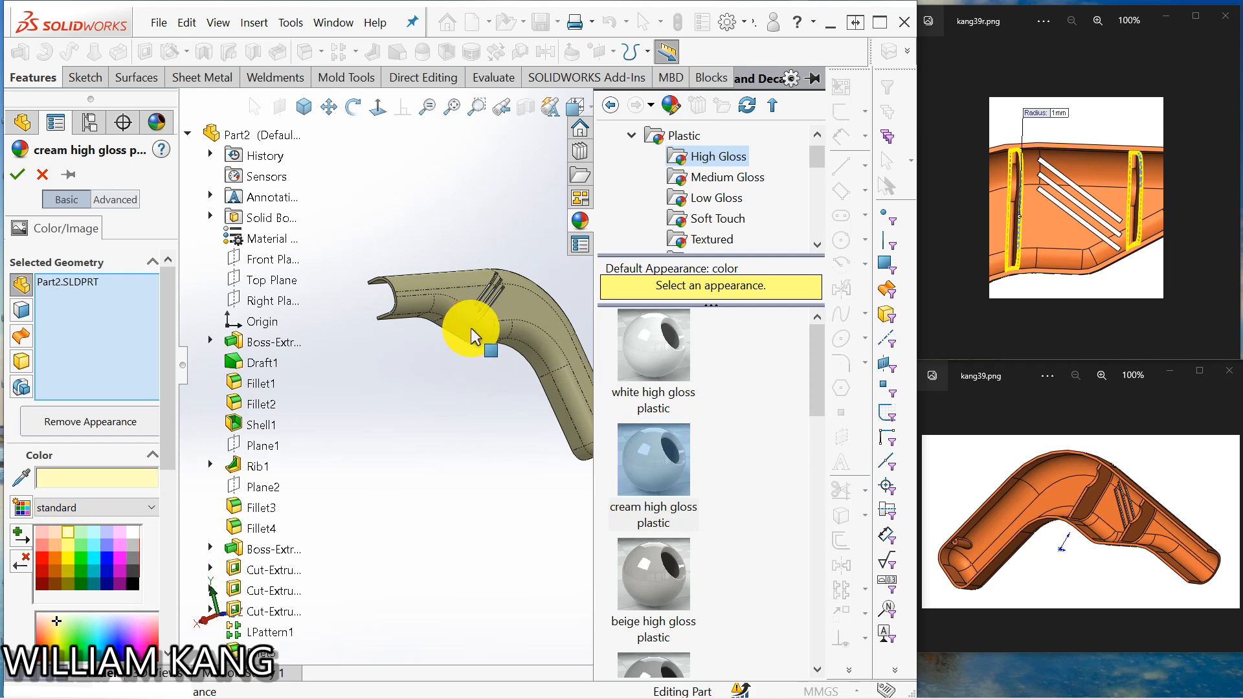
pyautogui.click(17, 174)
pyautogui.moveTo(414, 382); pyautogui.dragTo(432, 407, button='middle')
pyautogui.press('Escape')
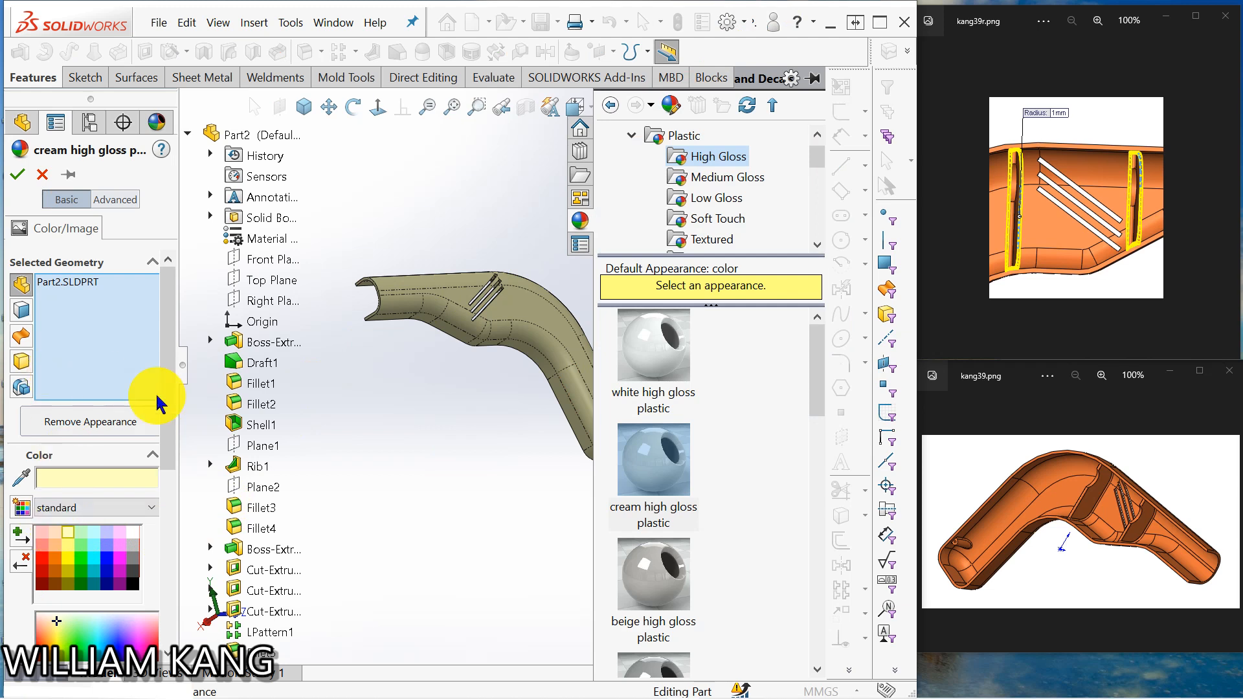
# Step: Set the whole part's appearance colour to light green from the standard swatches and accept it
pyautogui.click(21, 286)
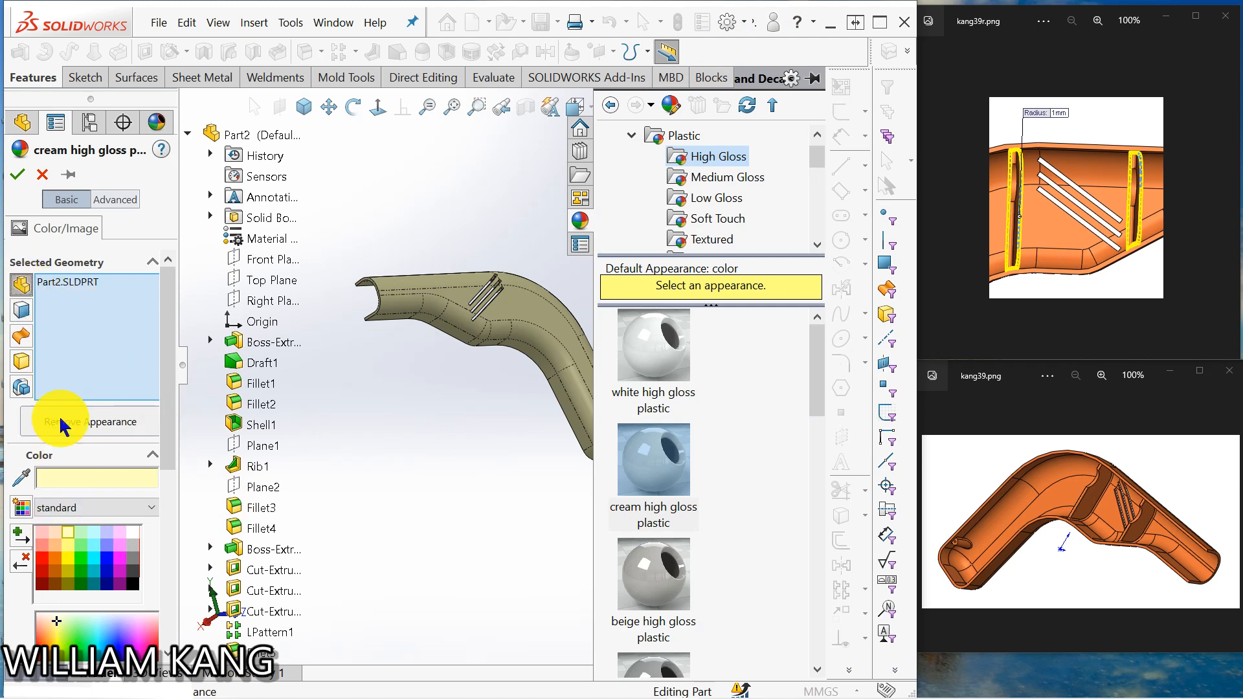
pyautogui.click(80, 547)
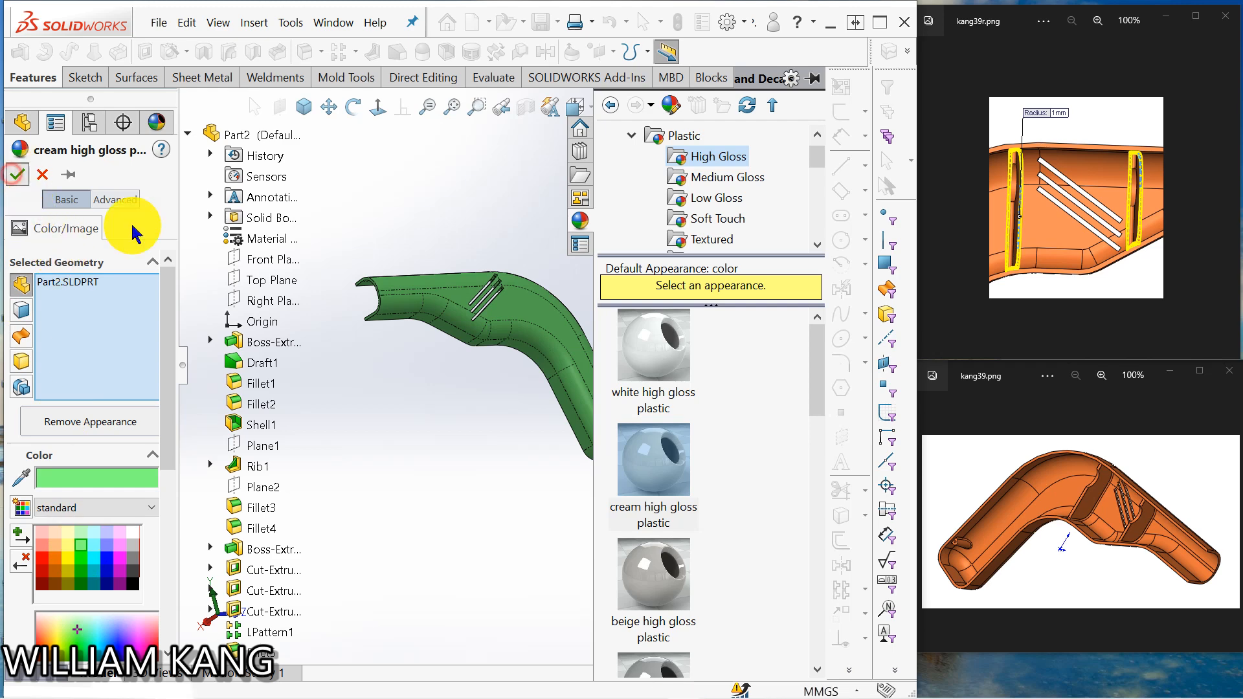
pyautogui.click(14, 176)
pyautogui.moveTo(643, 338); pyautogui.dragTo(627, 360, button='middle')
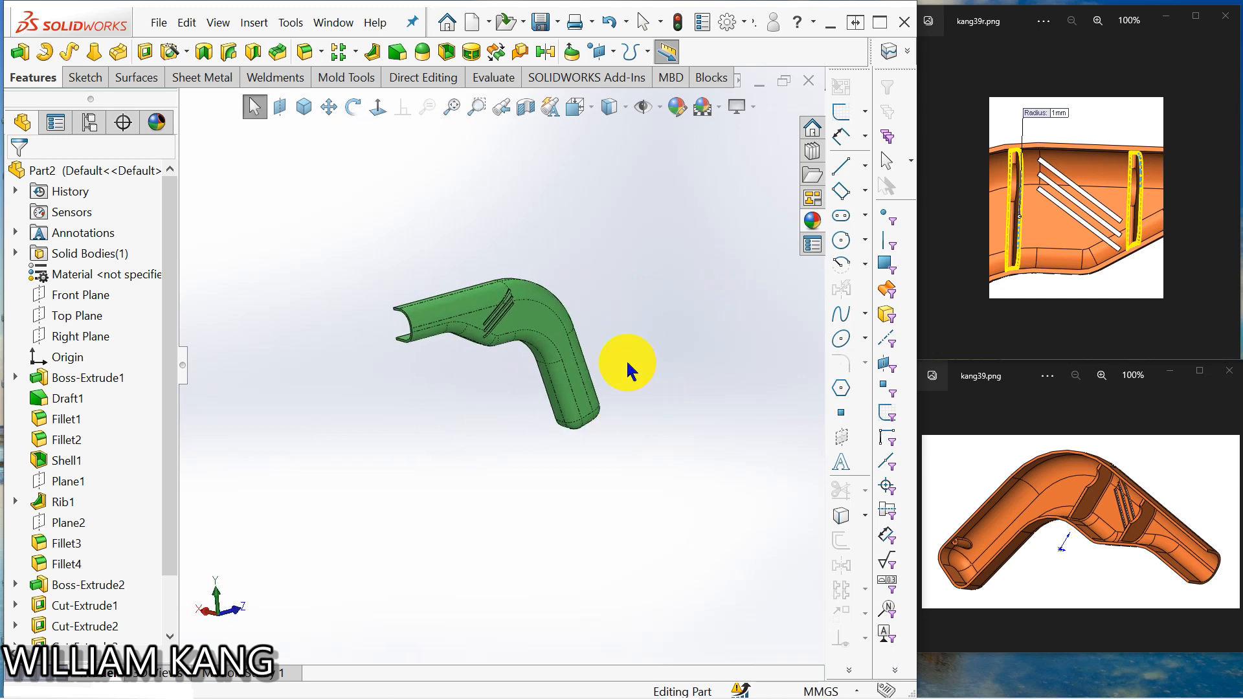